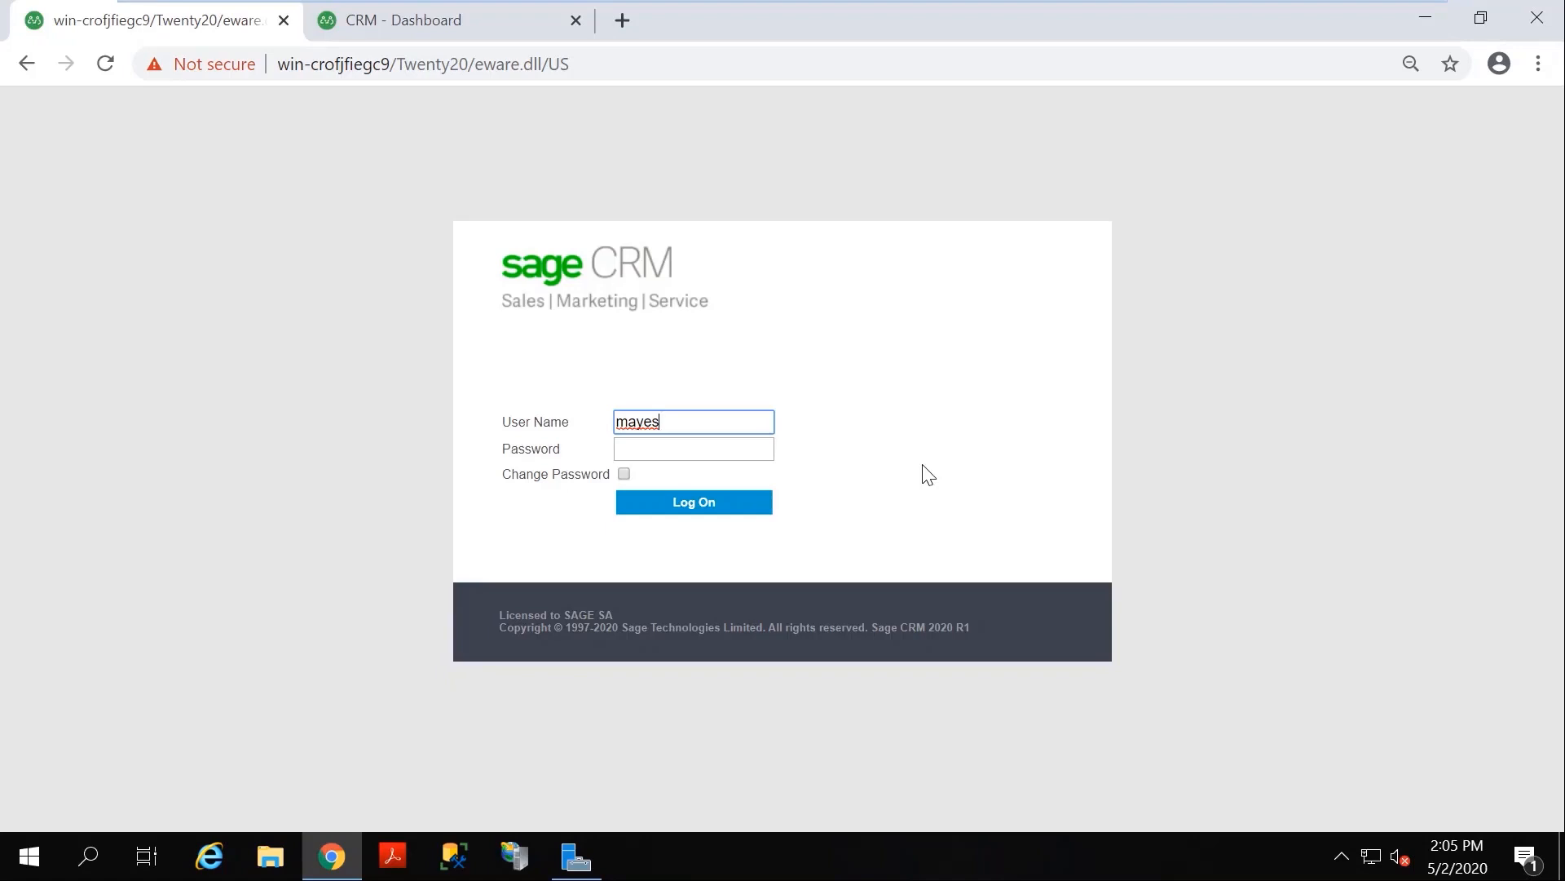
# Log on to the CRM and check the Log Me In To setting in the user preferences.
pyautogui.click(714, 512)
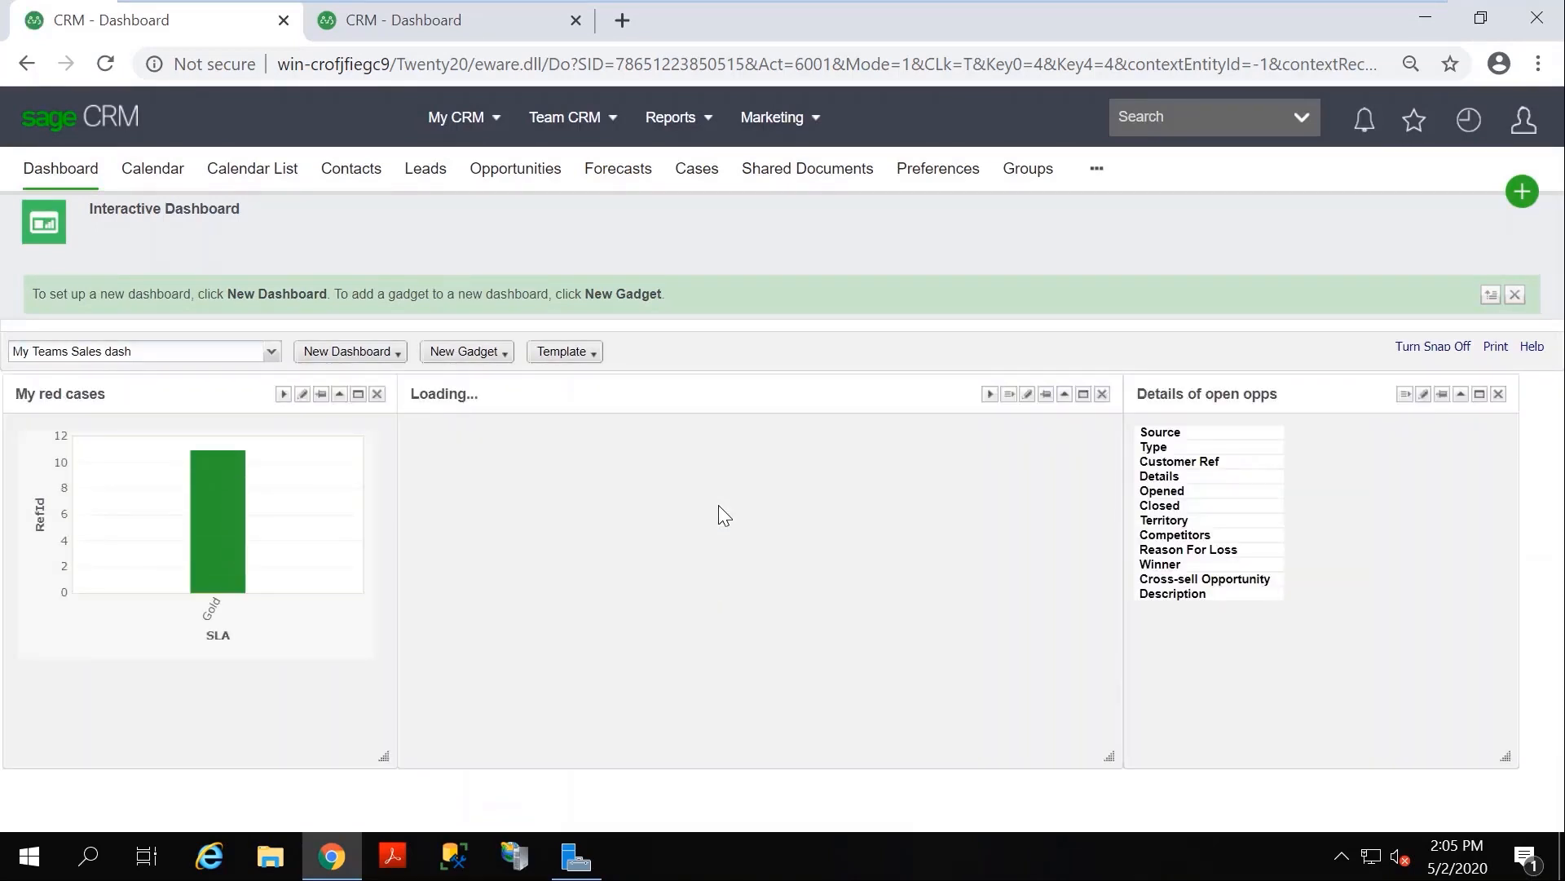
pyautogui.click(946, 170)
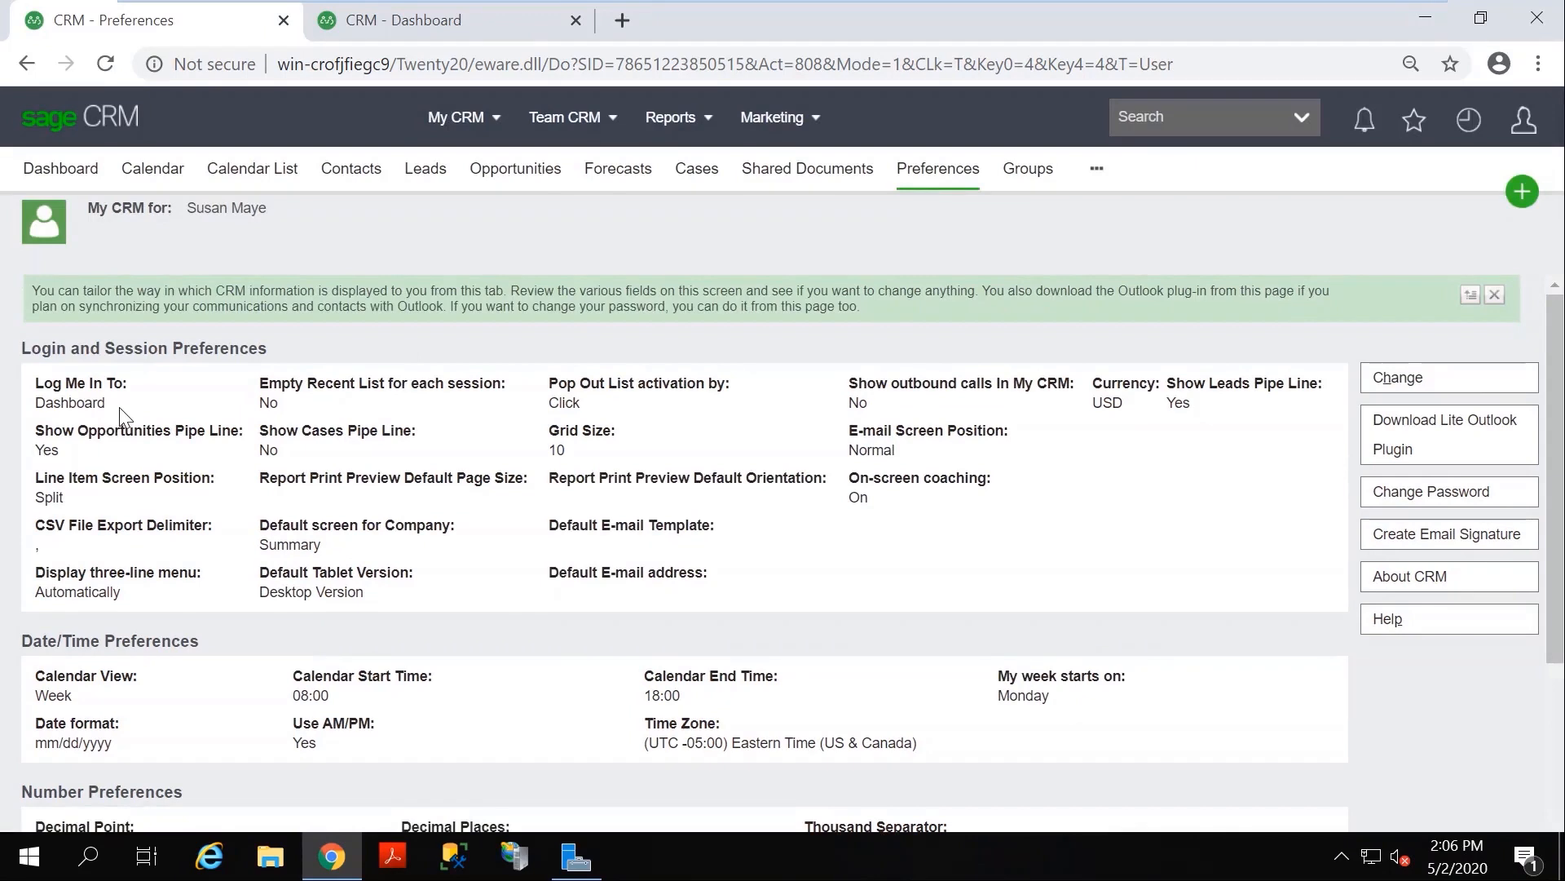
pyautogui.moveTo(72, 403); pyautogui.dragTo(28, 391)
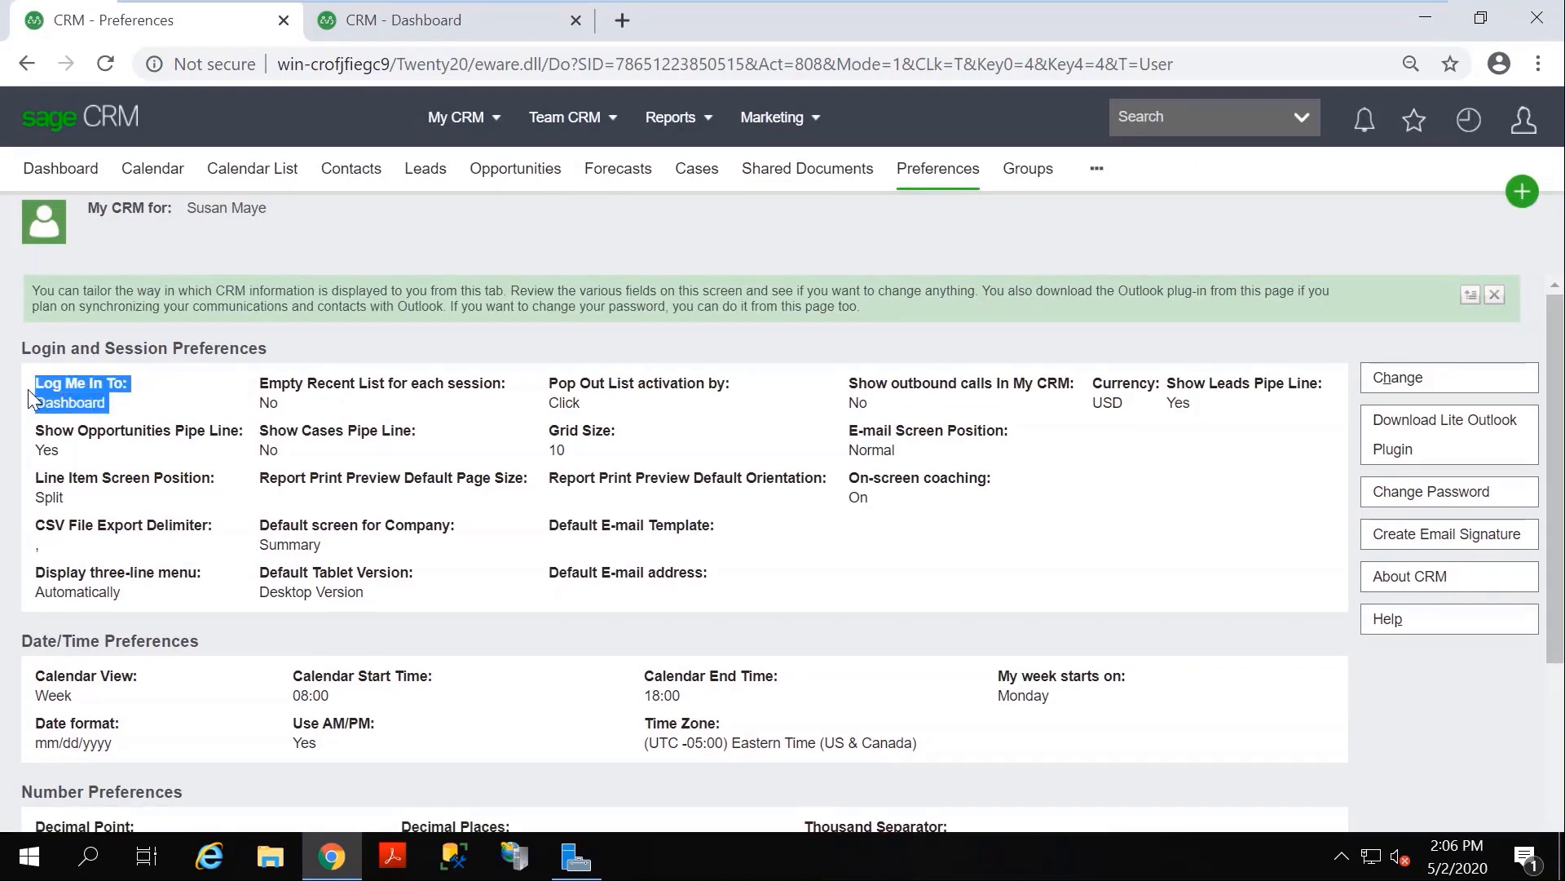
# Return to the dashboard and review the list of available dashboards and the options for creating dashboards and gadgets.
pyautogui.click(86, 173)
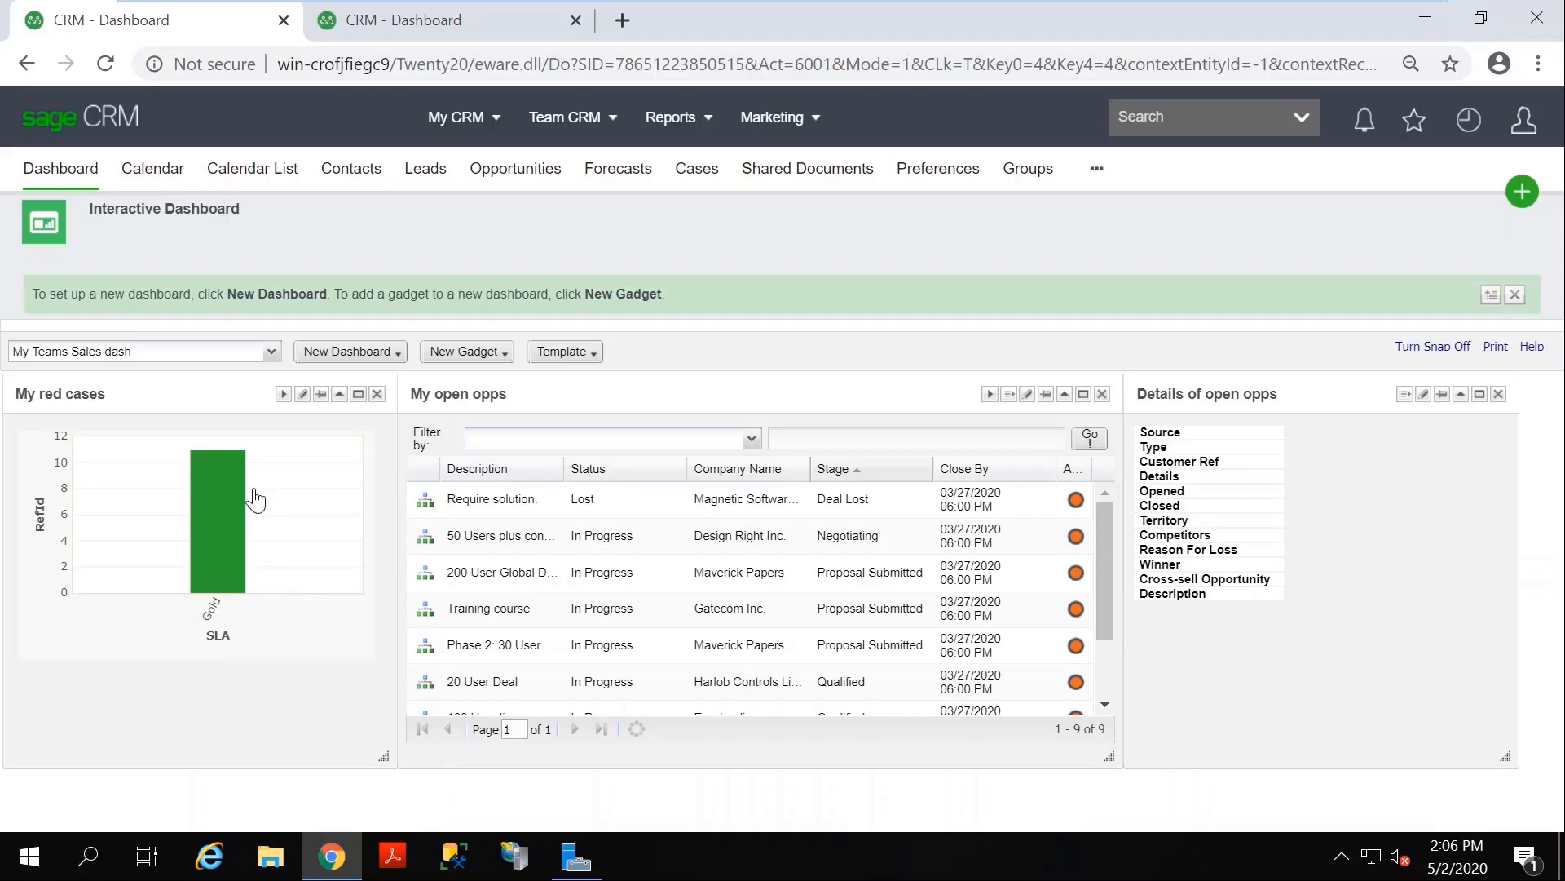
pyautogui.click(271, 353)
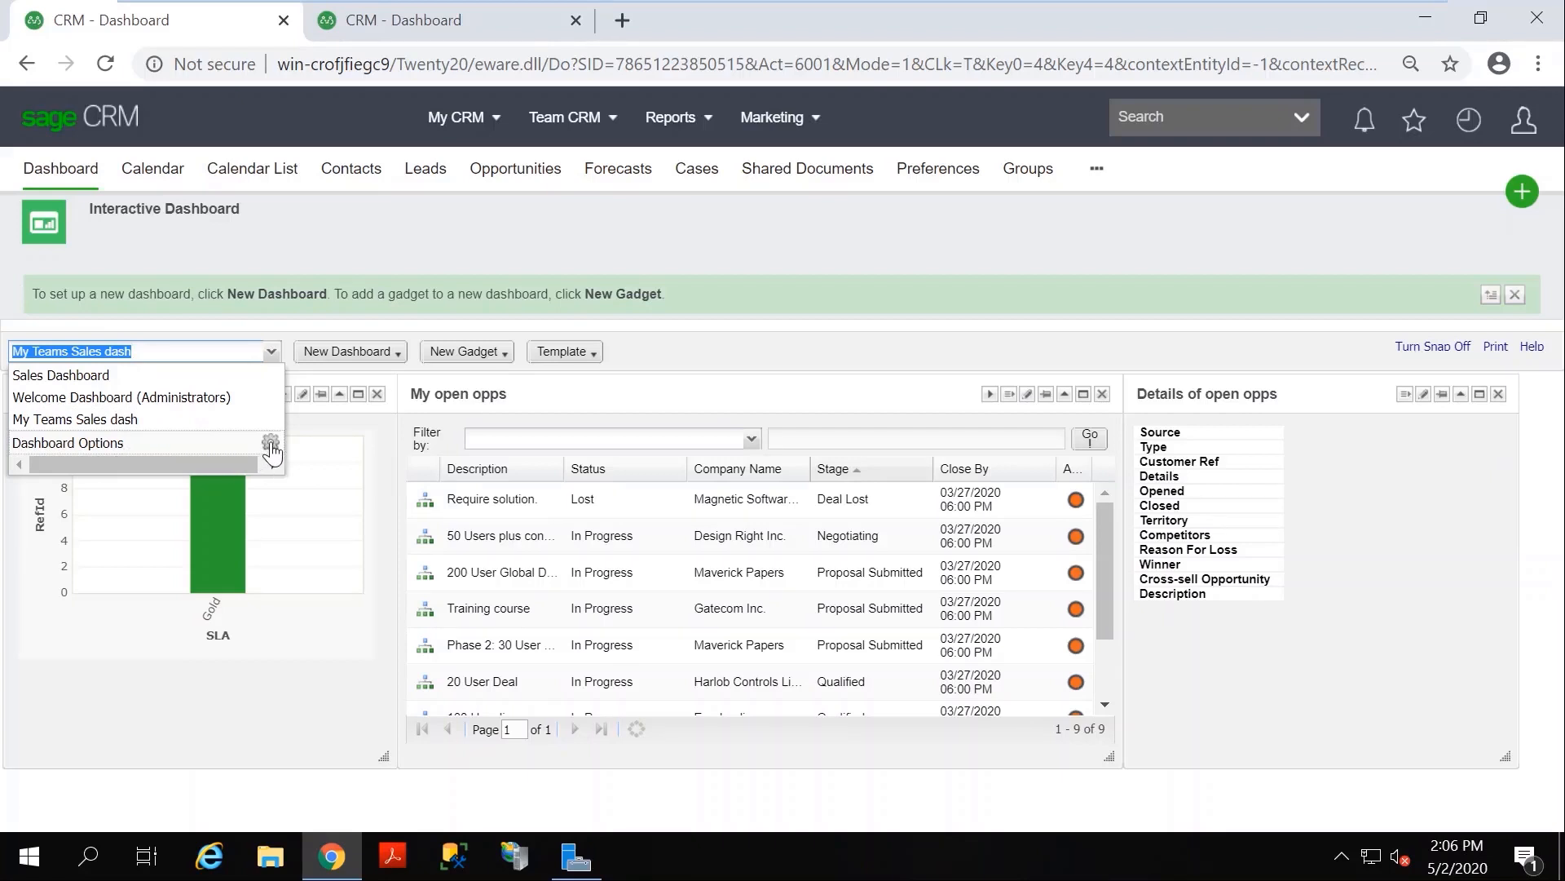
pyautogui.click(271, 352)
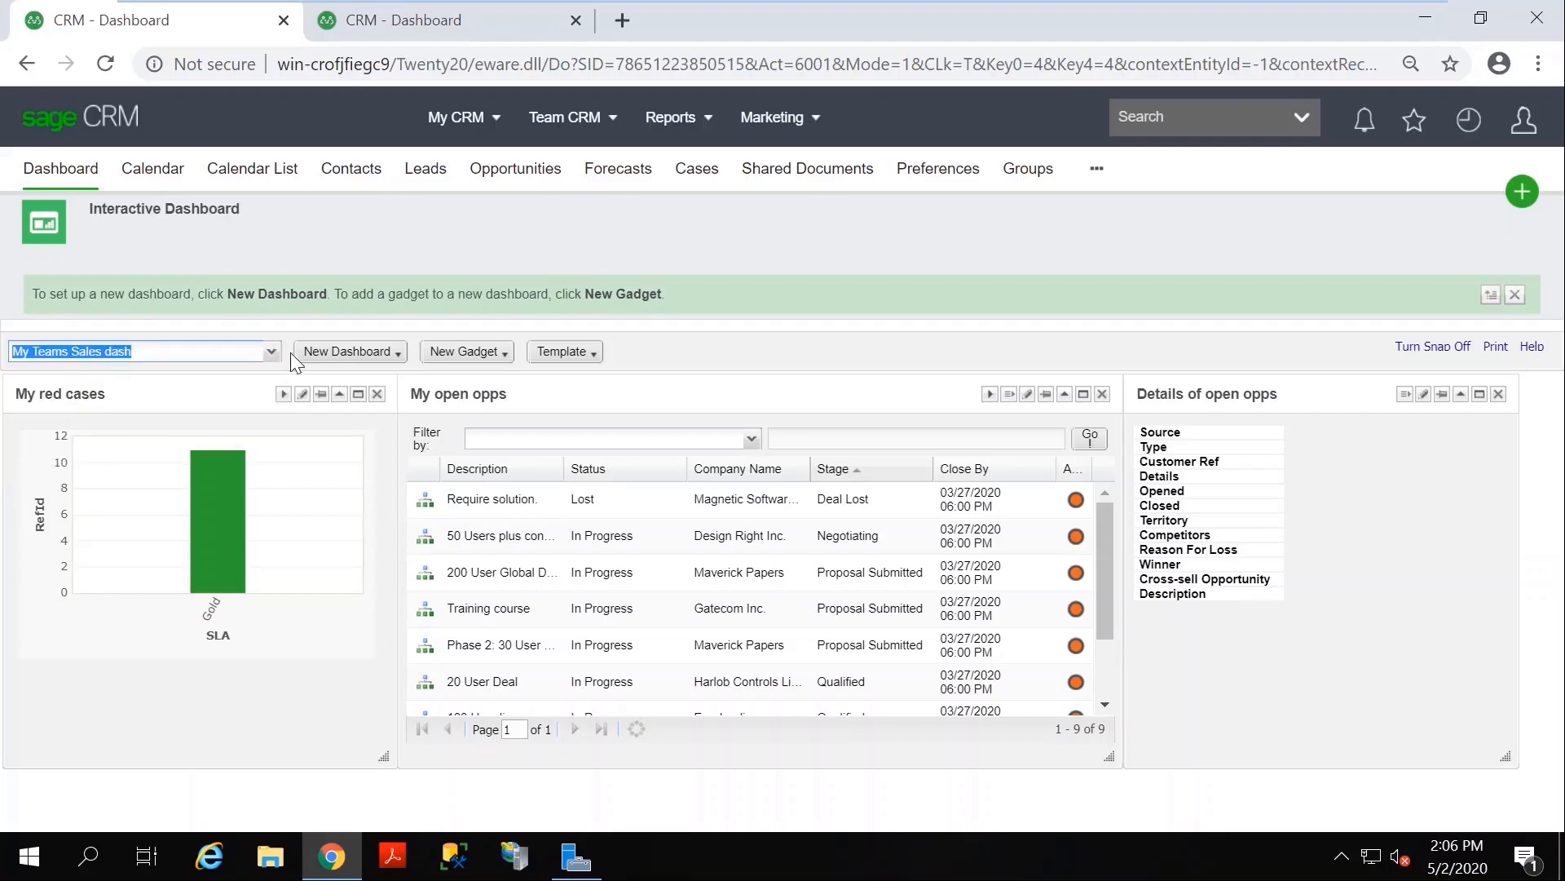
pyautogui.click(398, 355)
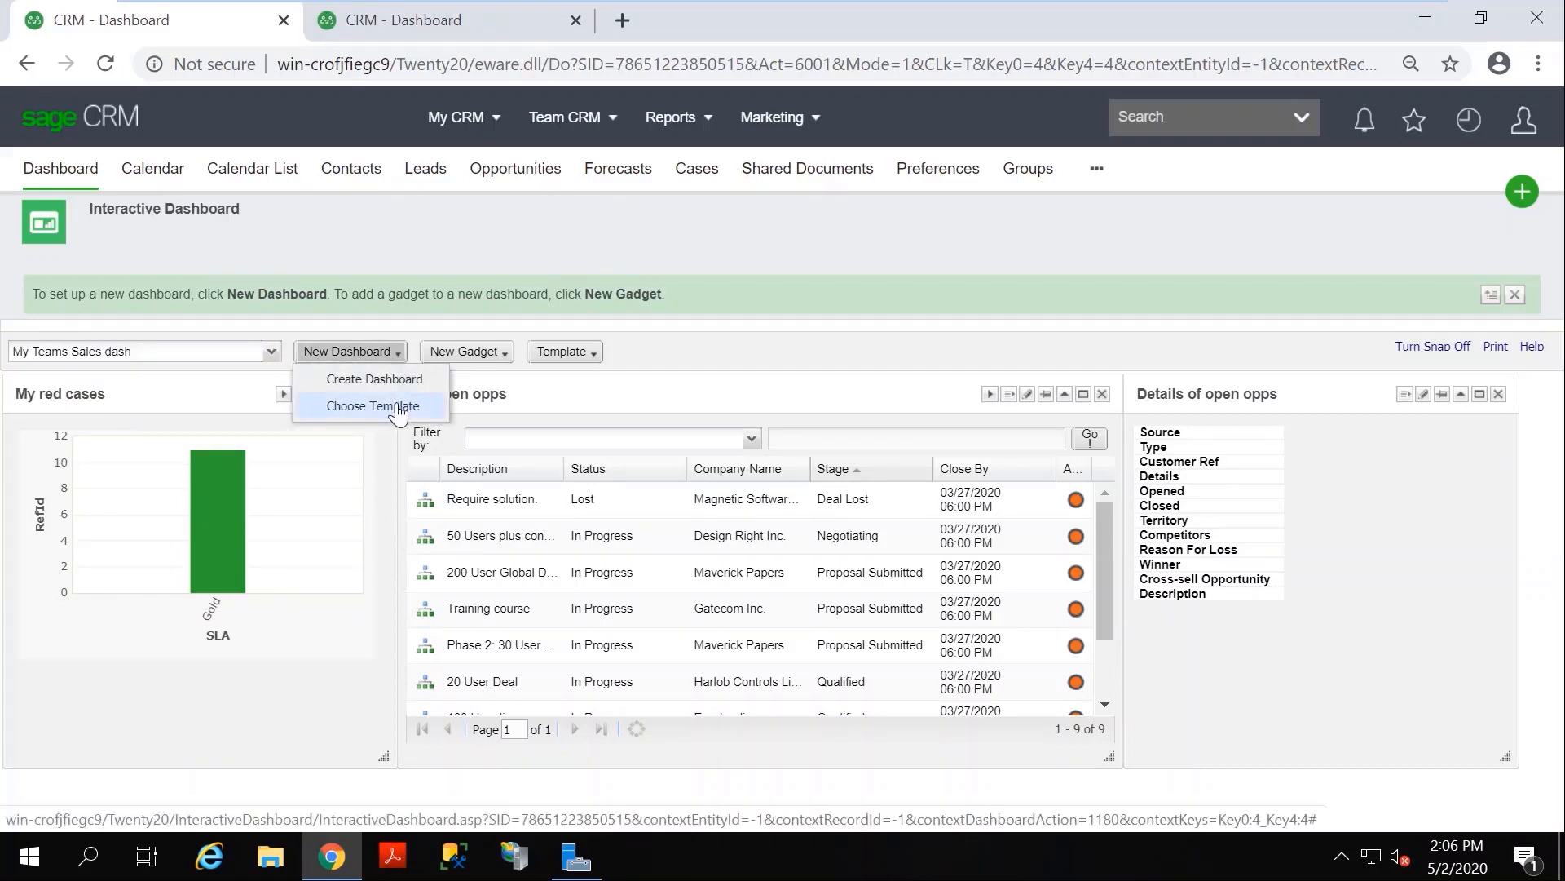
pyautogui.click(398, 356)
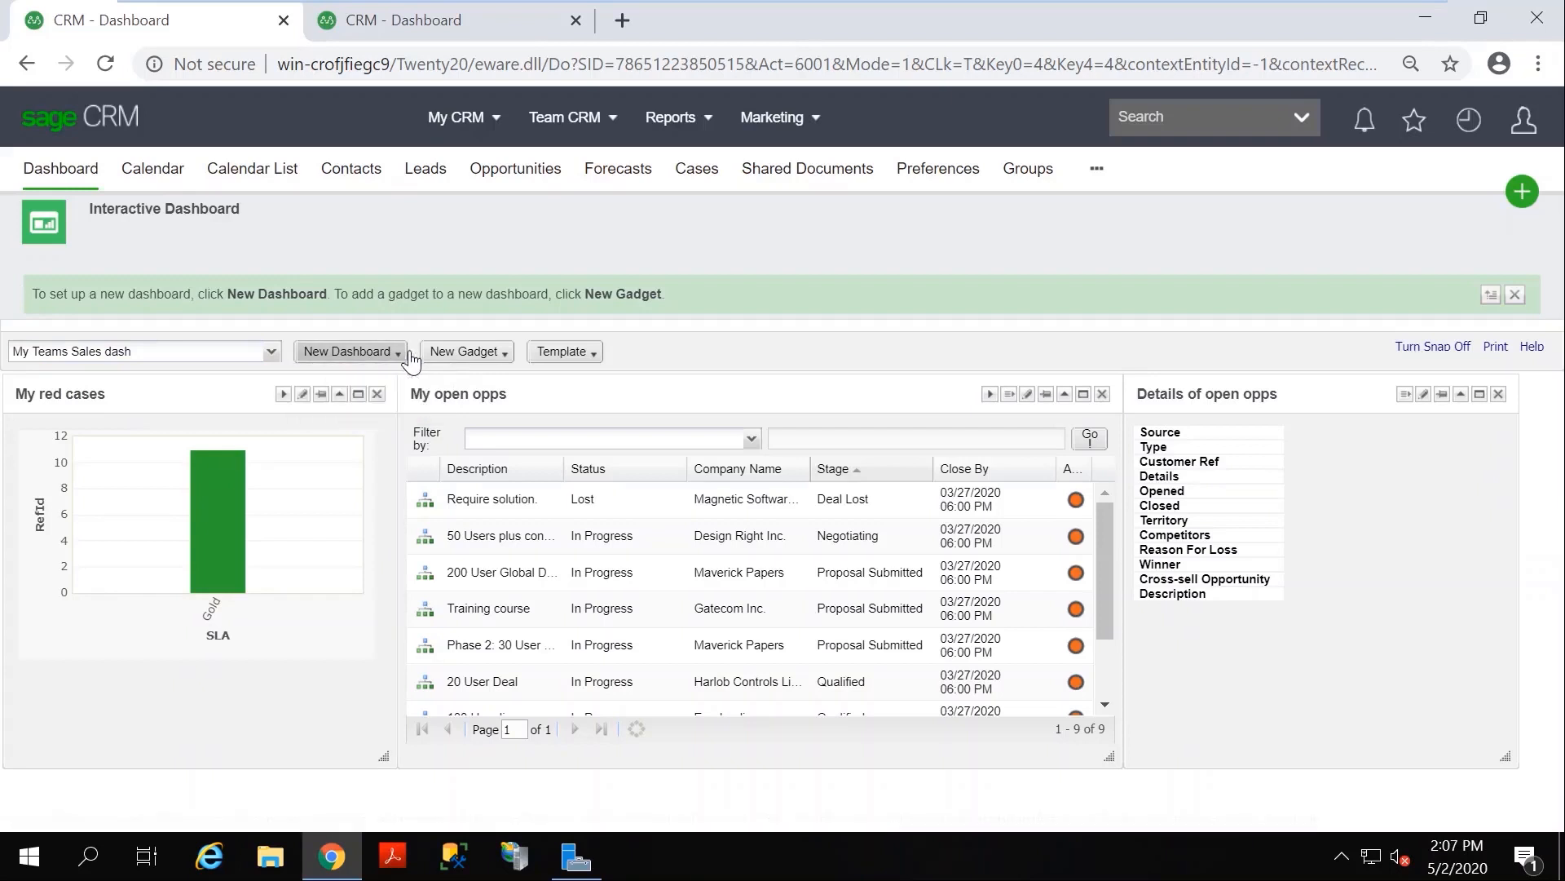
pyautogui.click(499, 355)
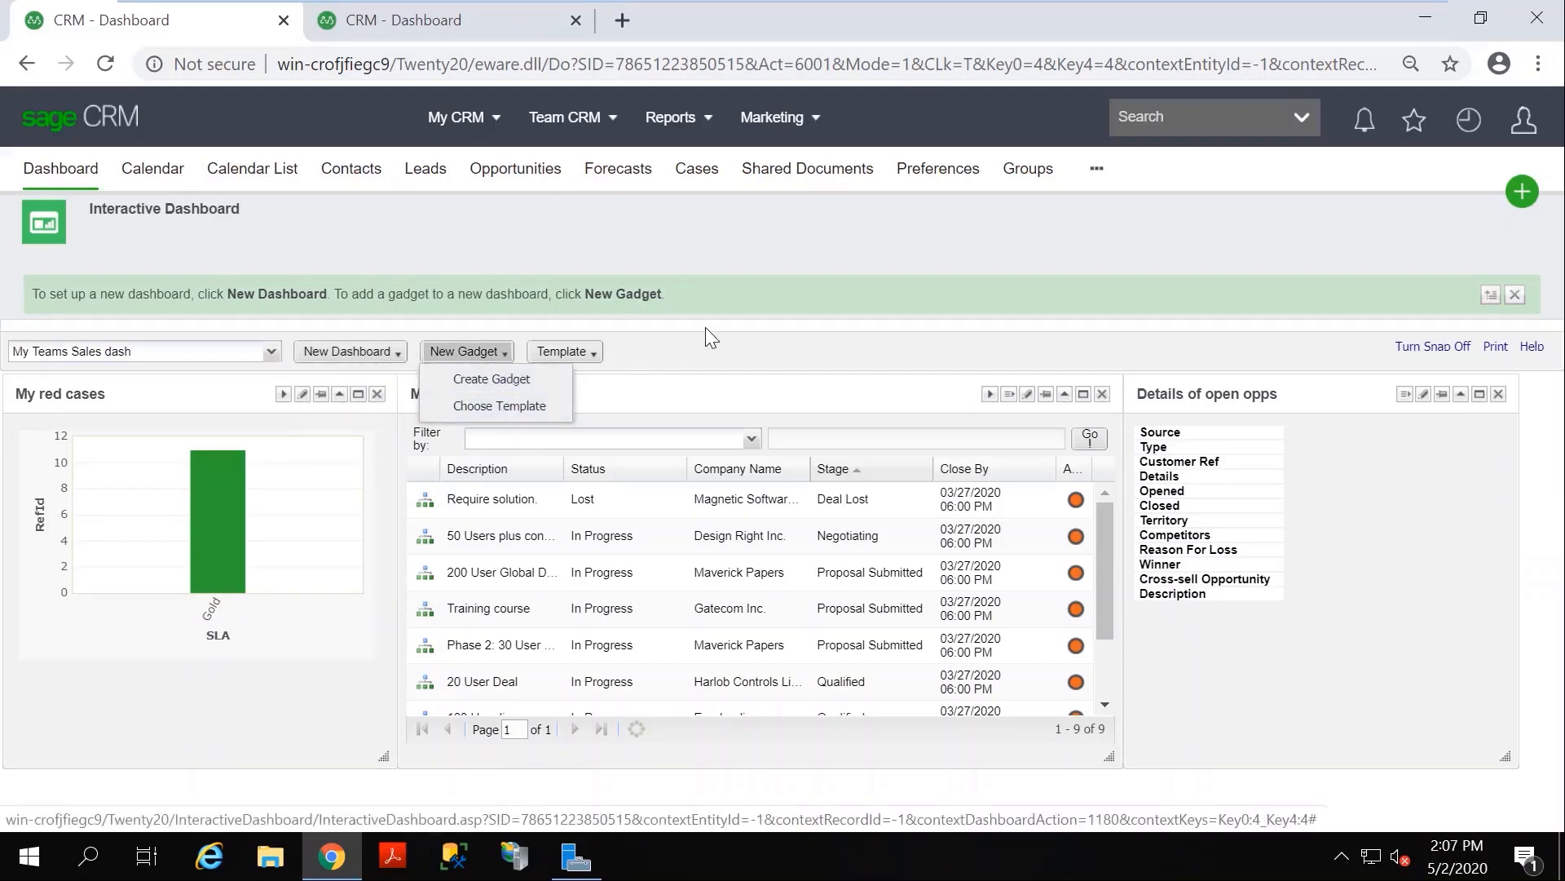
# Browse the dashboard templates, view the properties of the Welcome Dashboard template, and close the template list.
pyautogui.click(595, 357)
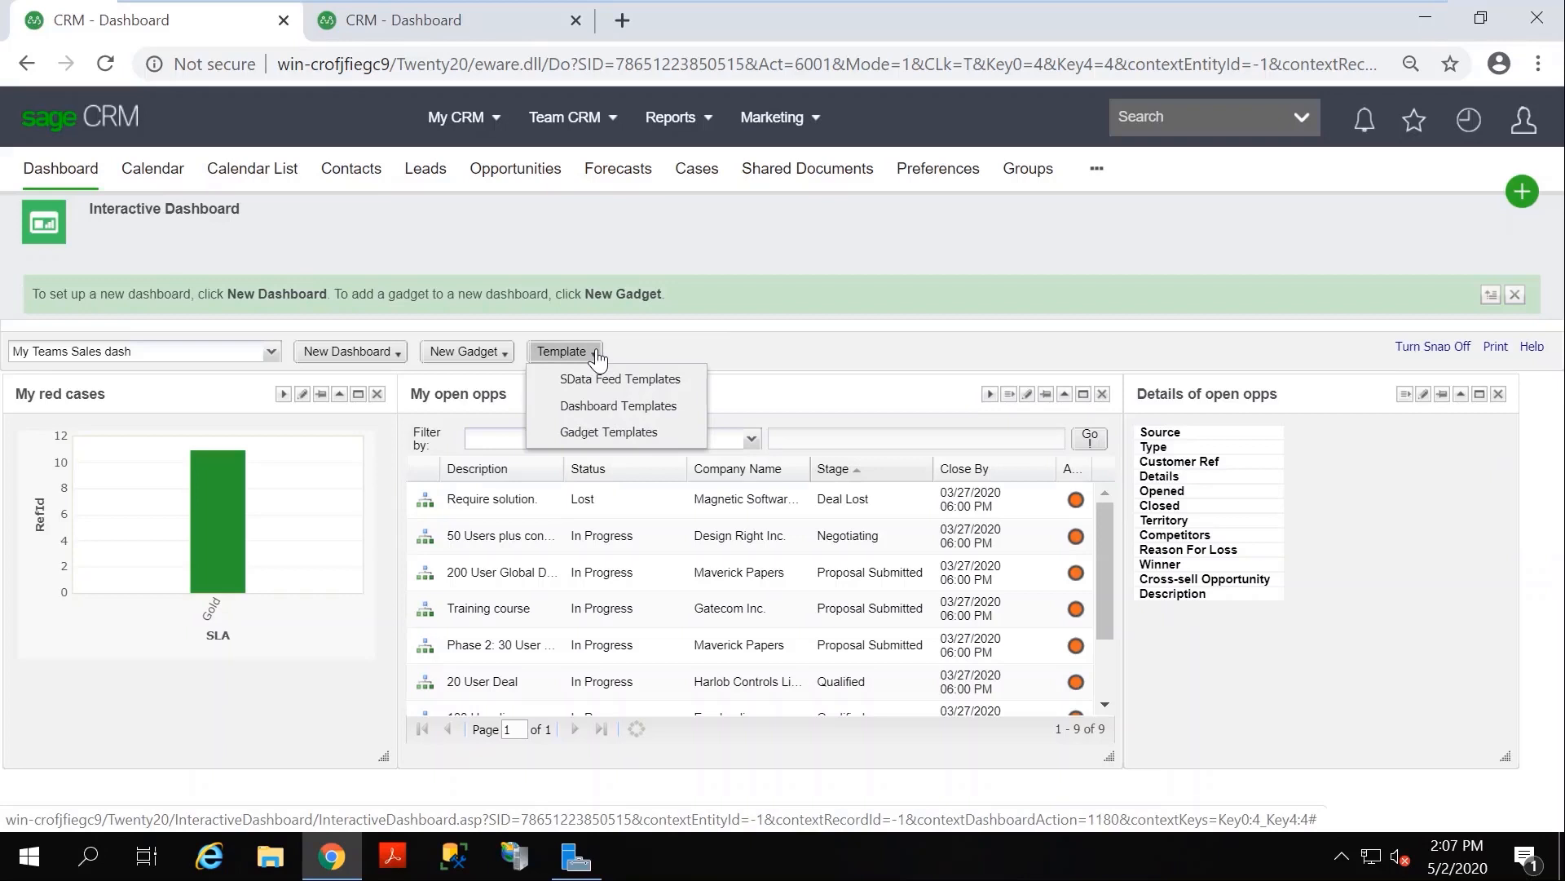
pyautogui.click(666, 412)
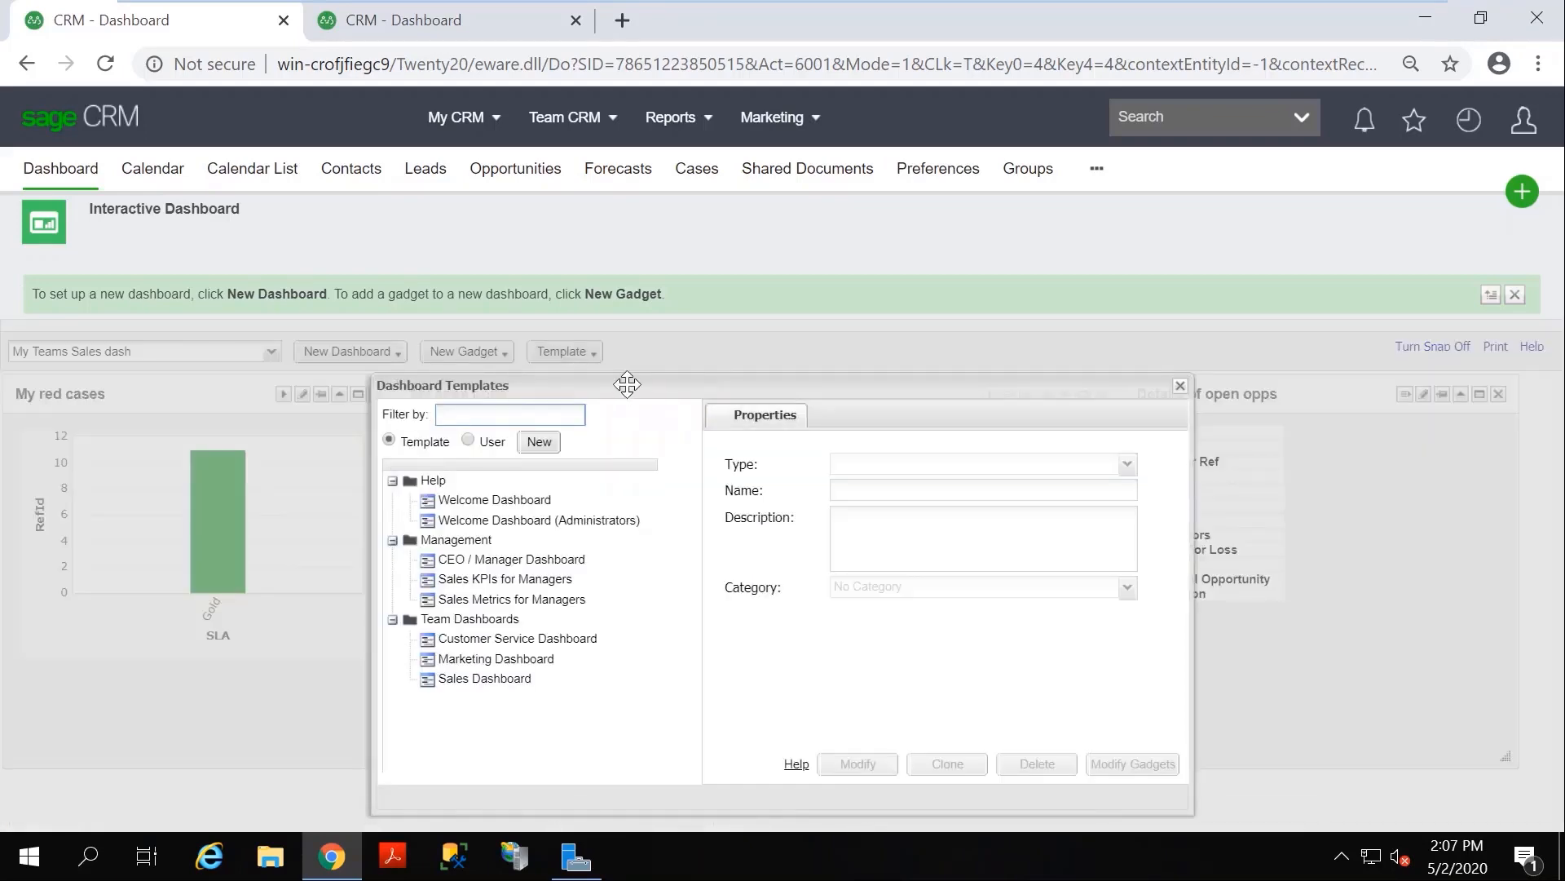
pyautogui.moveTo(627, 384); pyautogui.dragTo(631, 337)
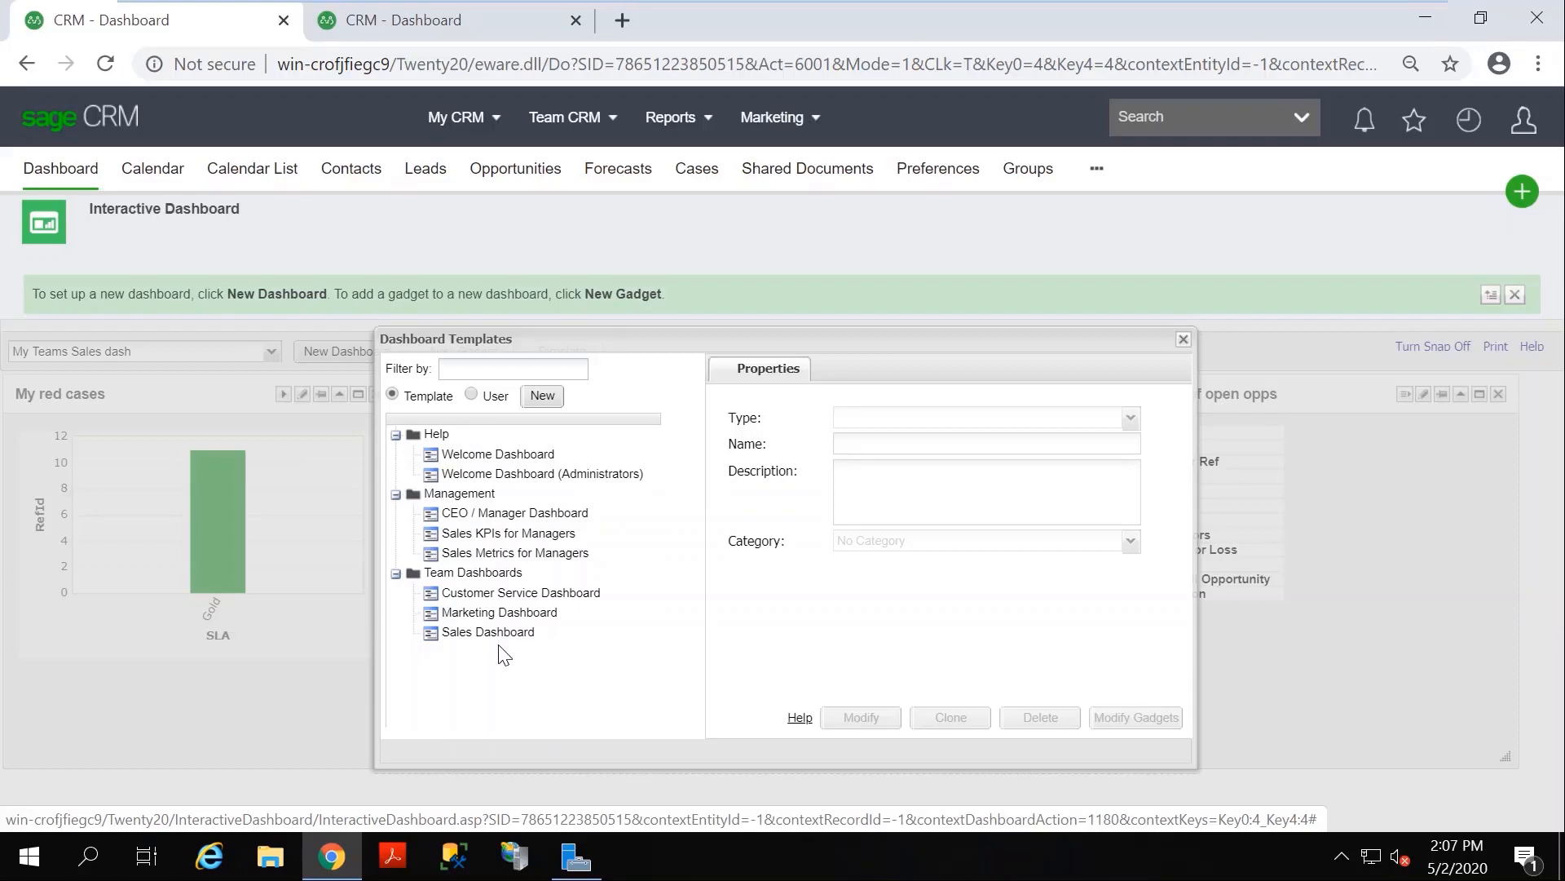
pyautogui.click(529, 455)
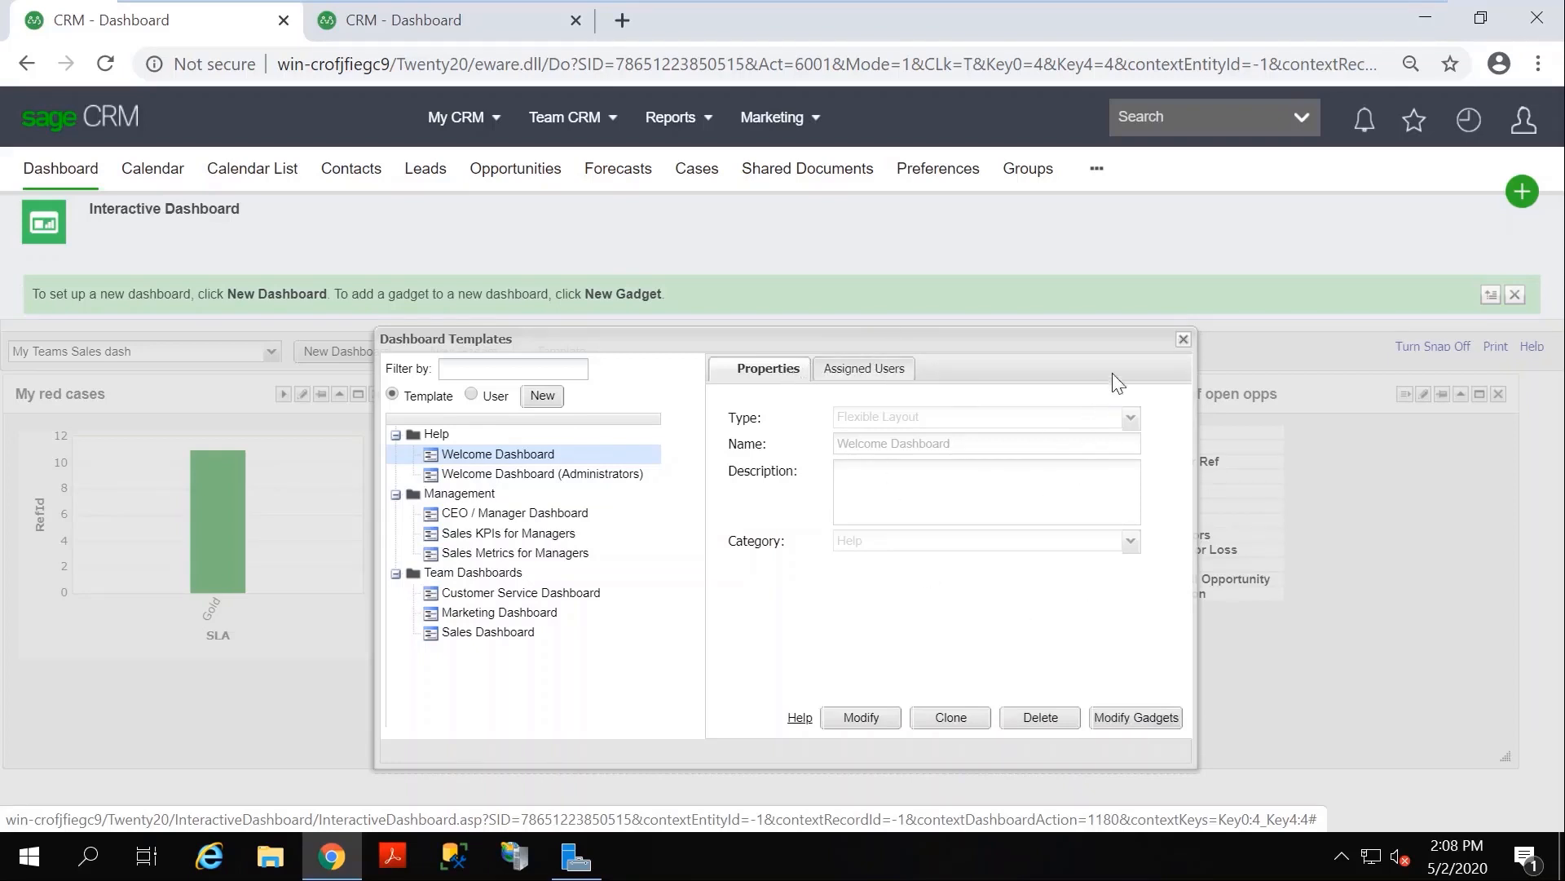
pyautogui.click(1183, 339)
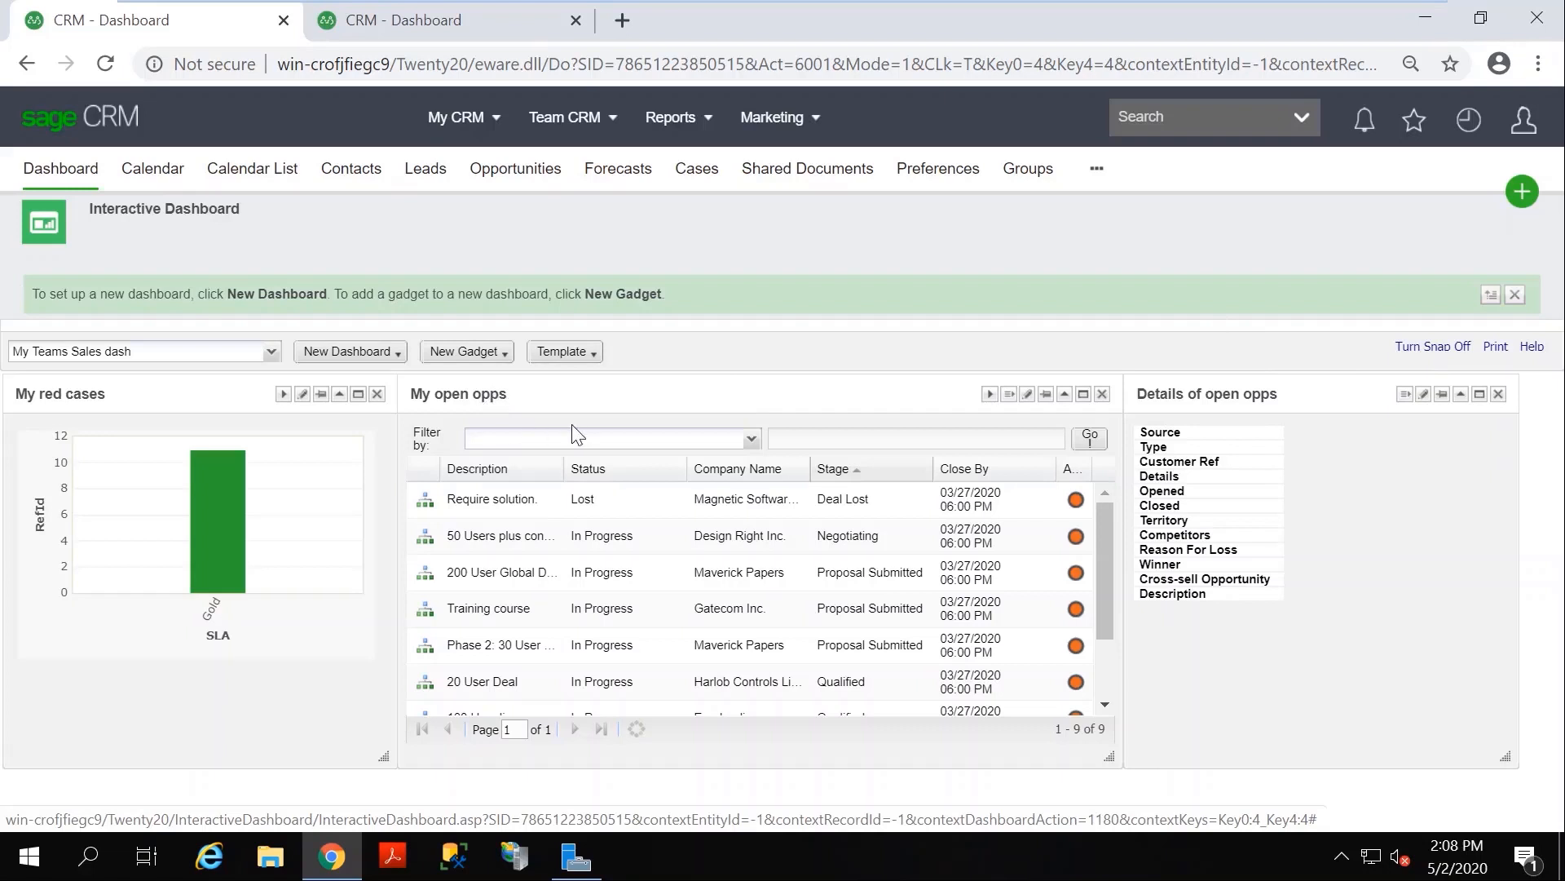
# Move the My open opps gadget out of its place and align it back between the two neighbouring gadgets.
pyautogui.moveTo(550, 395); pyautogui.dragTo(569, 432)
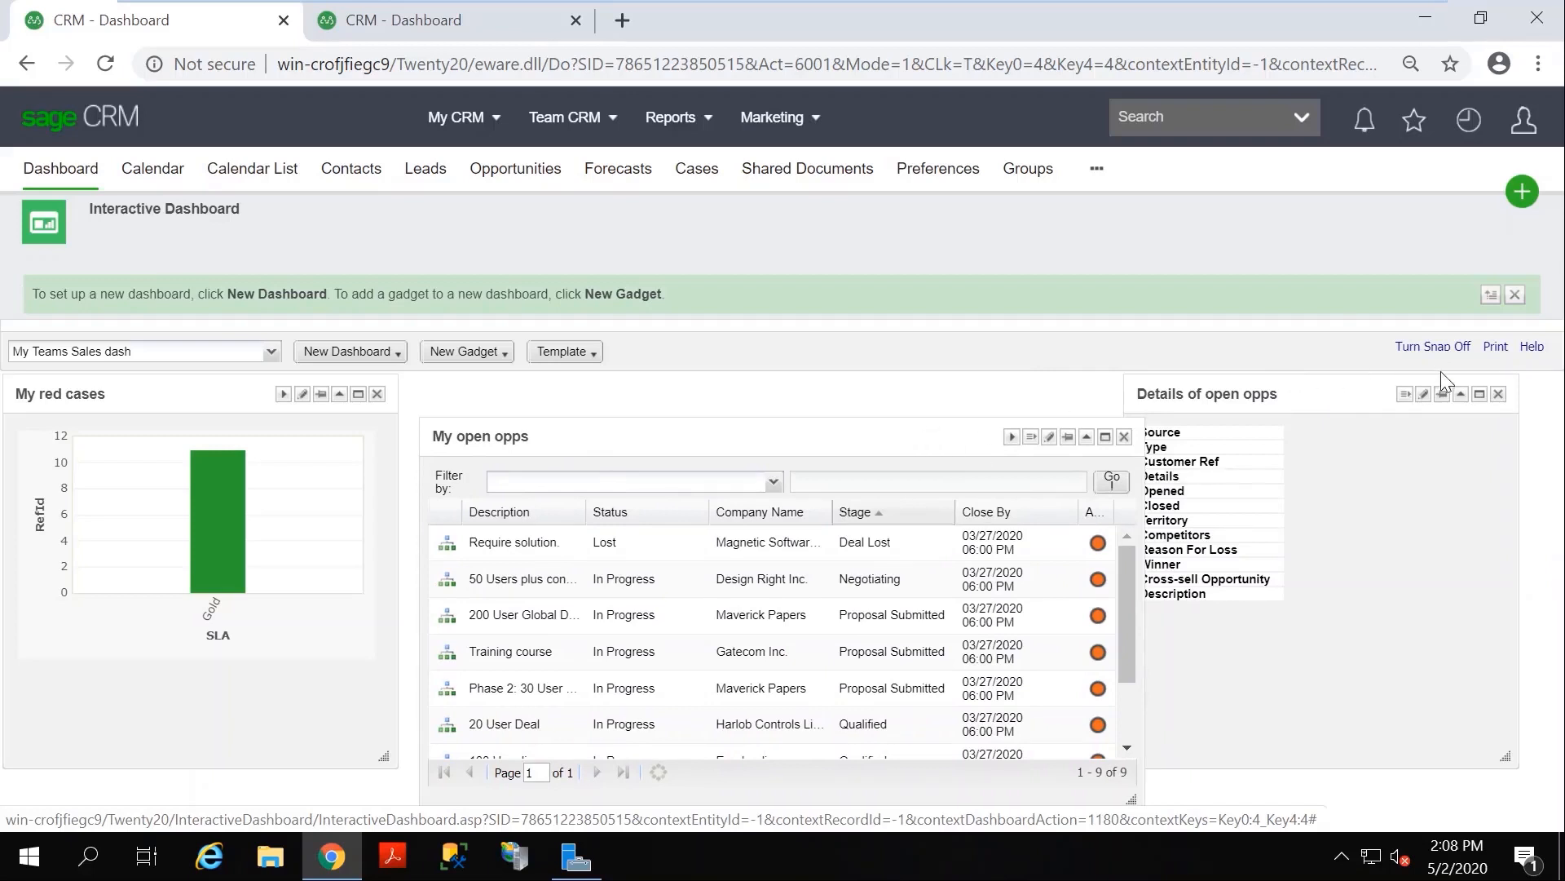
pyautogui.moveTo(883, 440); pyautogui.dragTo(923, 425)
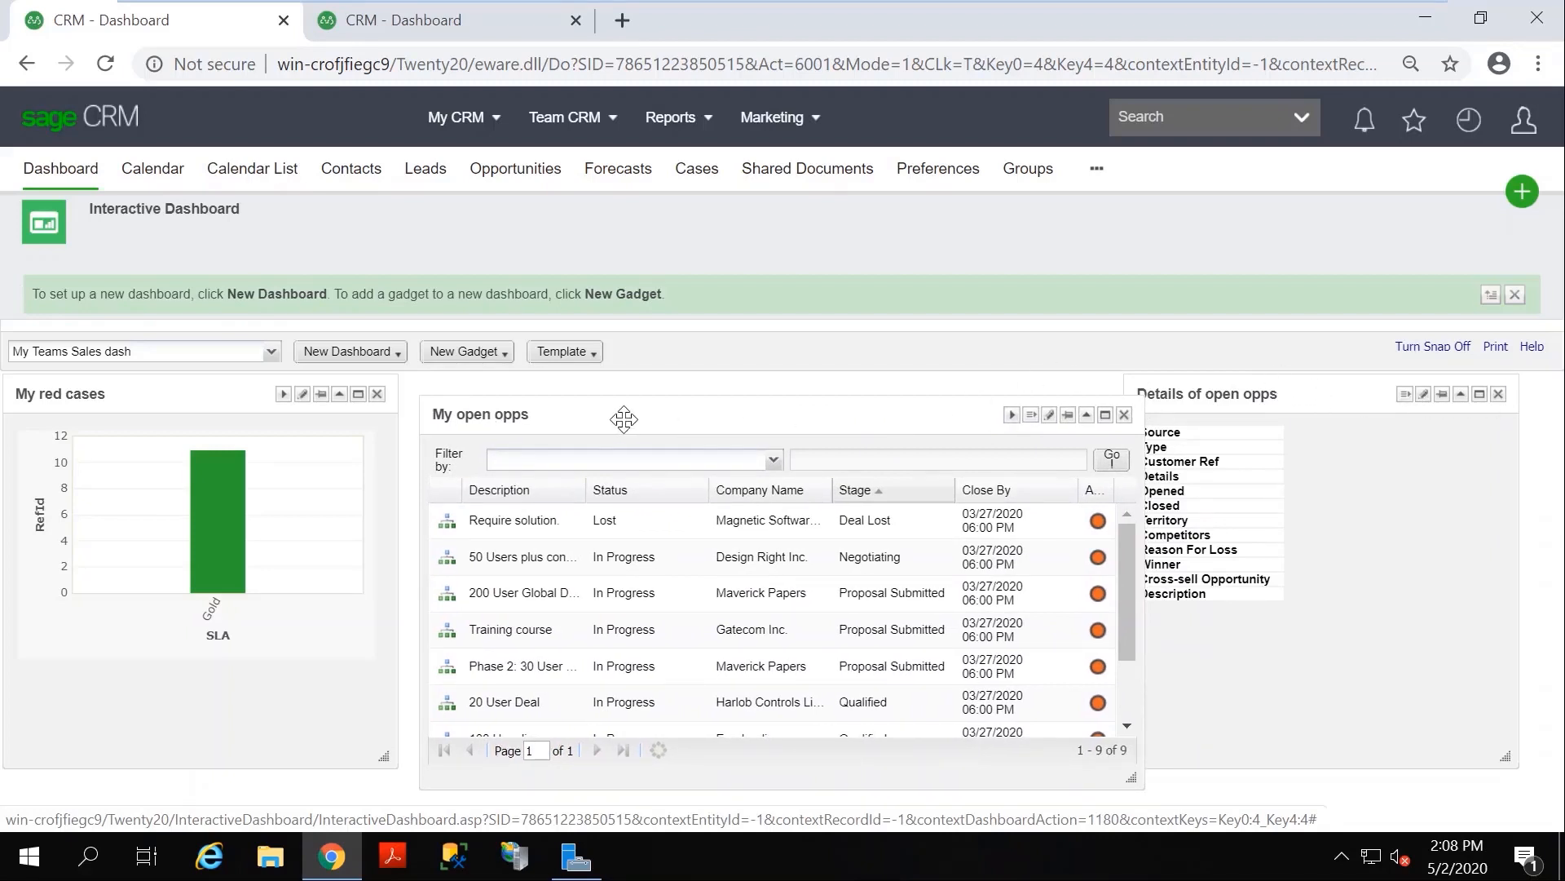
pyautogui.moveTo(625, 418); pyautogui.dragTo(608, 400)
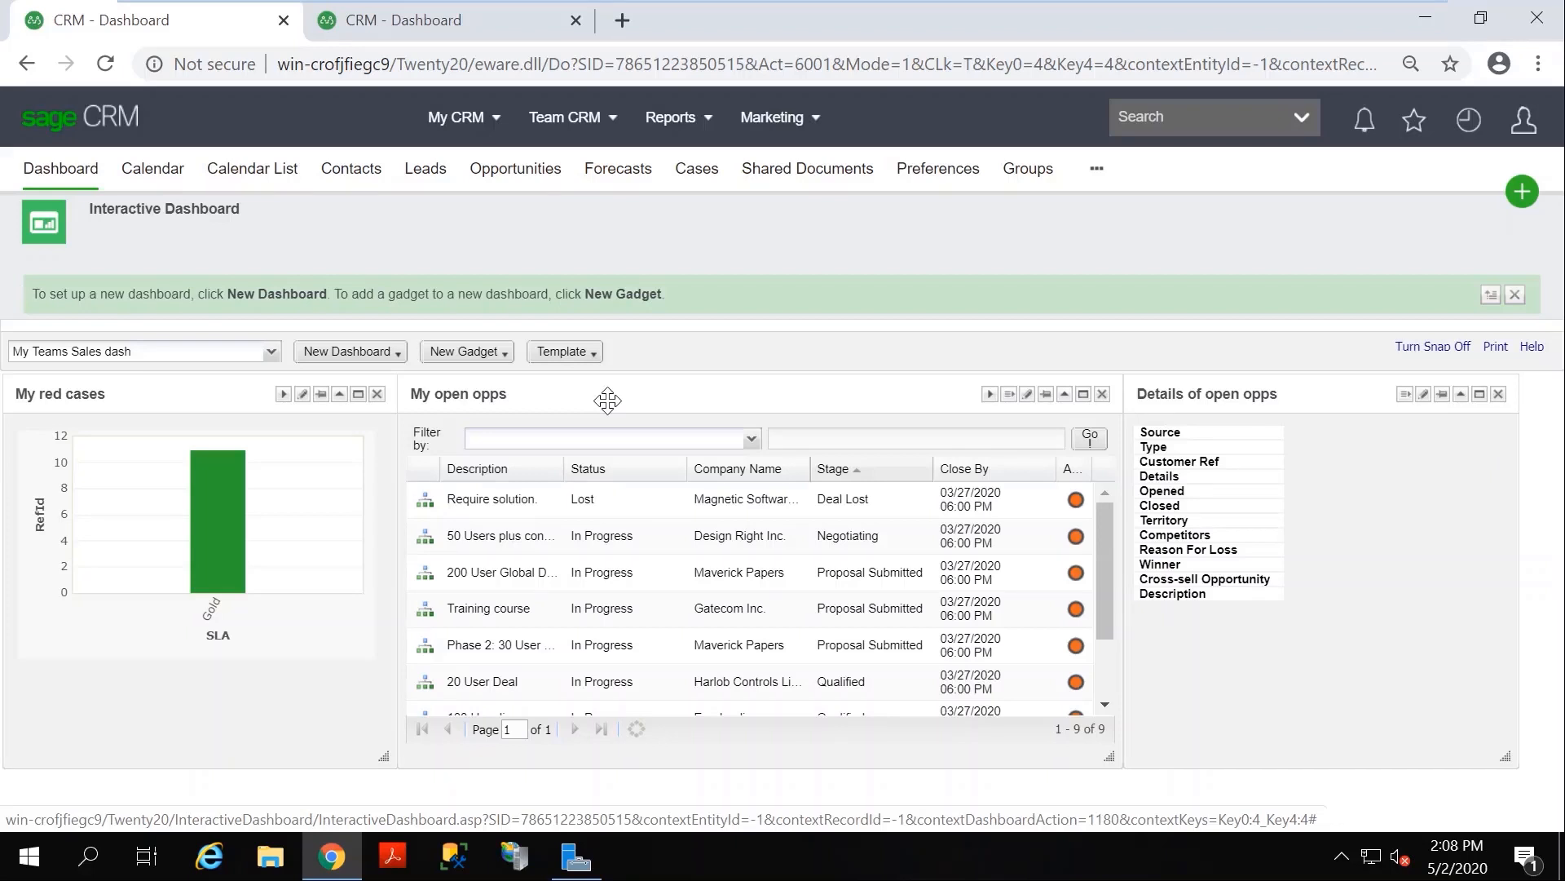
# Open the printable version of My Teams Sales dash, preview the printout, and close it without printing.
pyautogui.click(1496, 349)
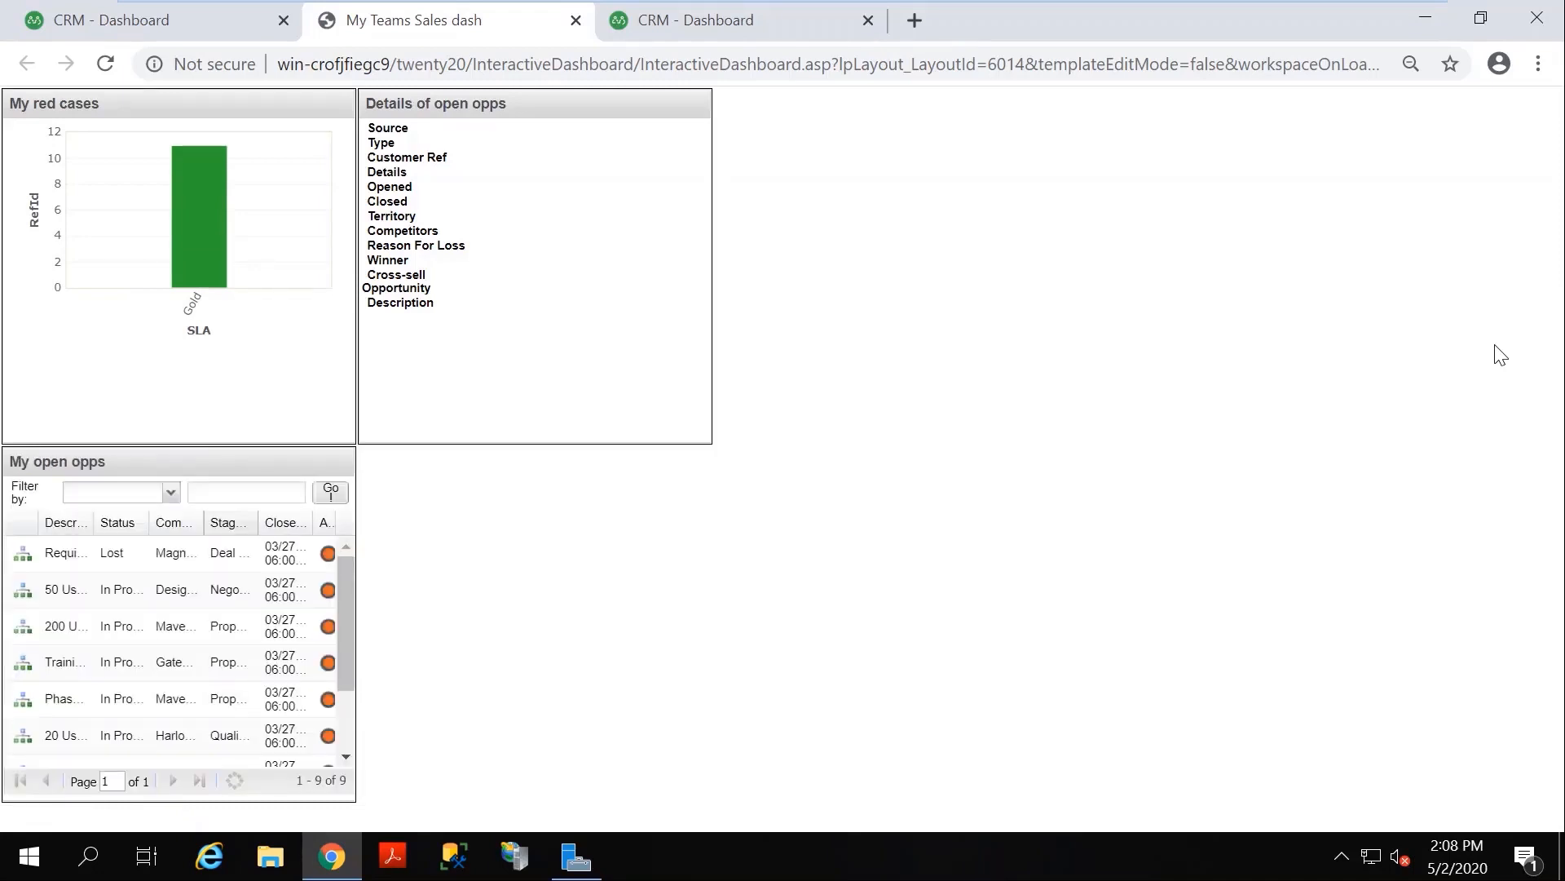
pyautogui.hotkey('ctrl', 'p')
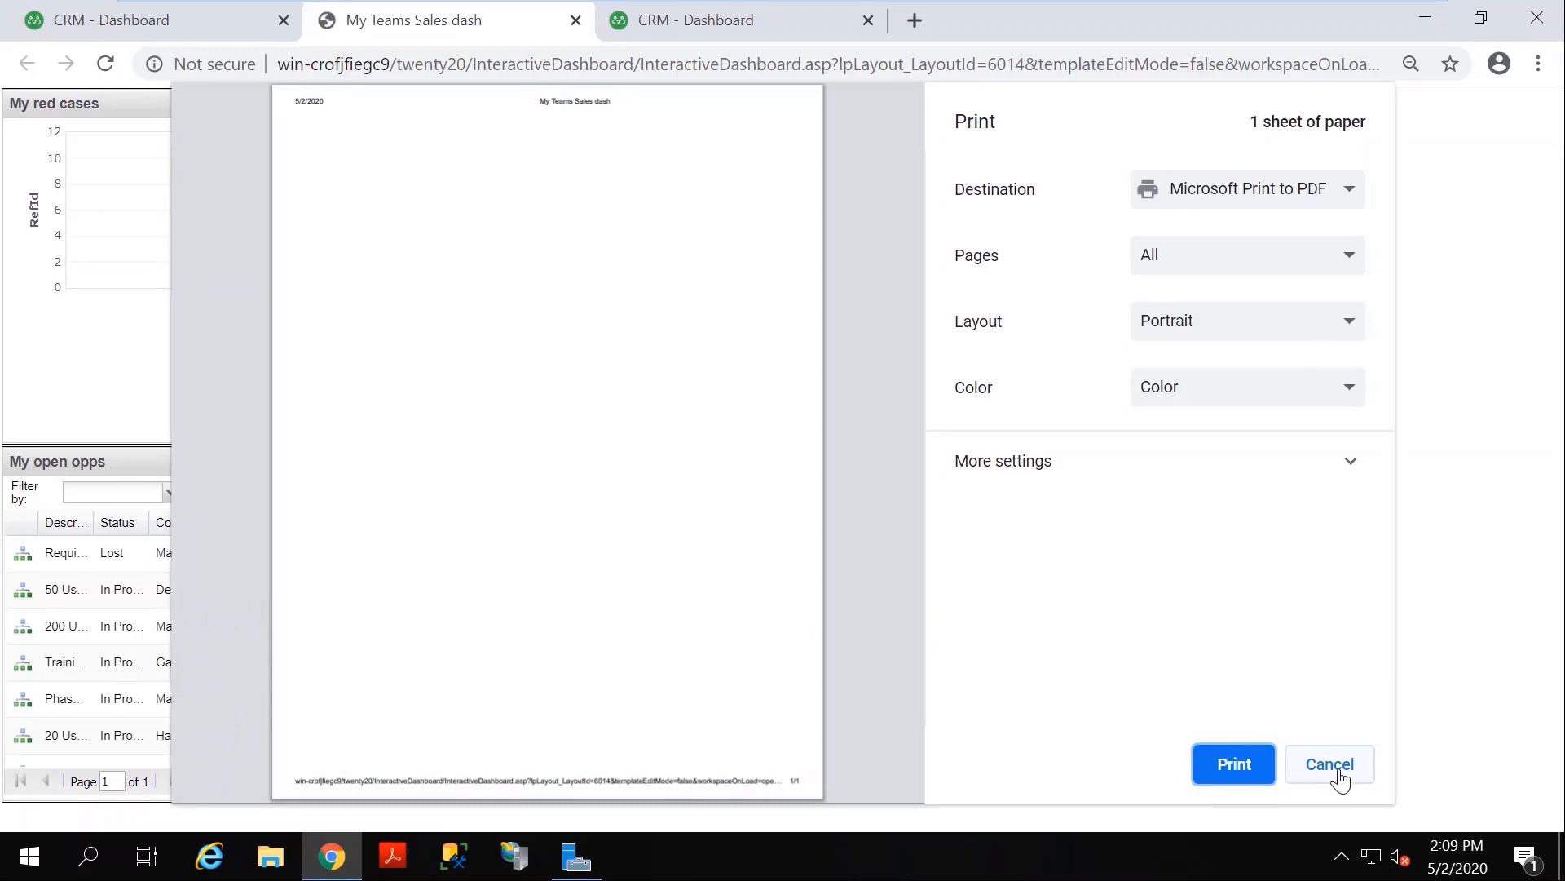
pyautogui.click(1337, 771)
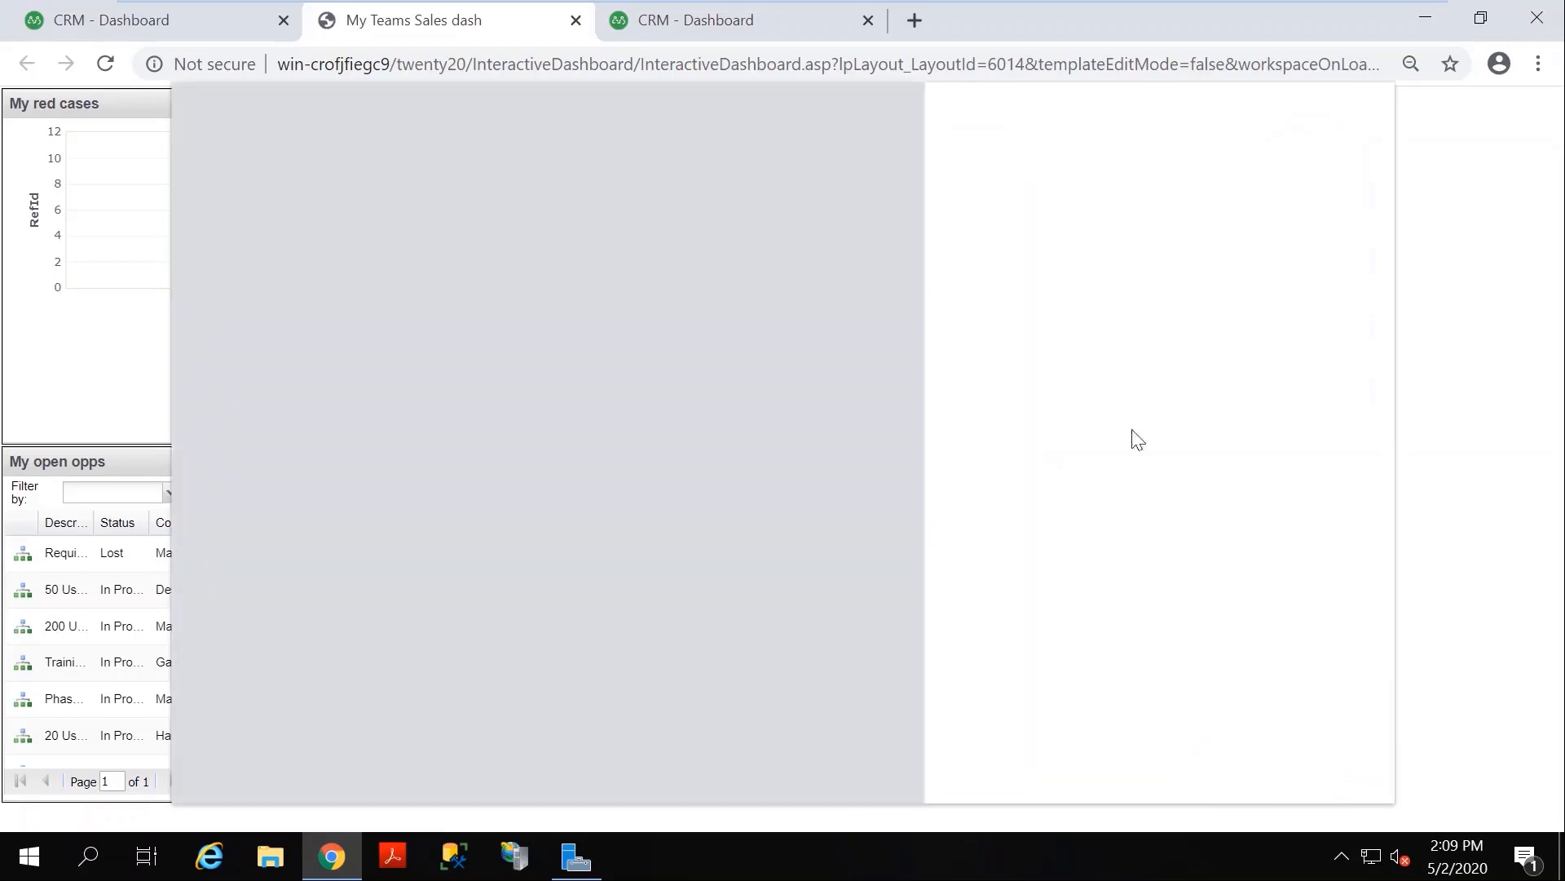
pyautogui.click(576, 21)
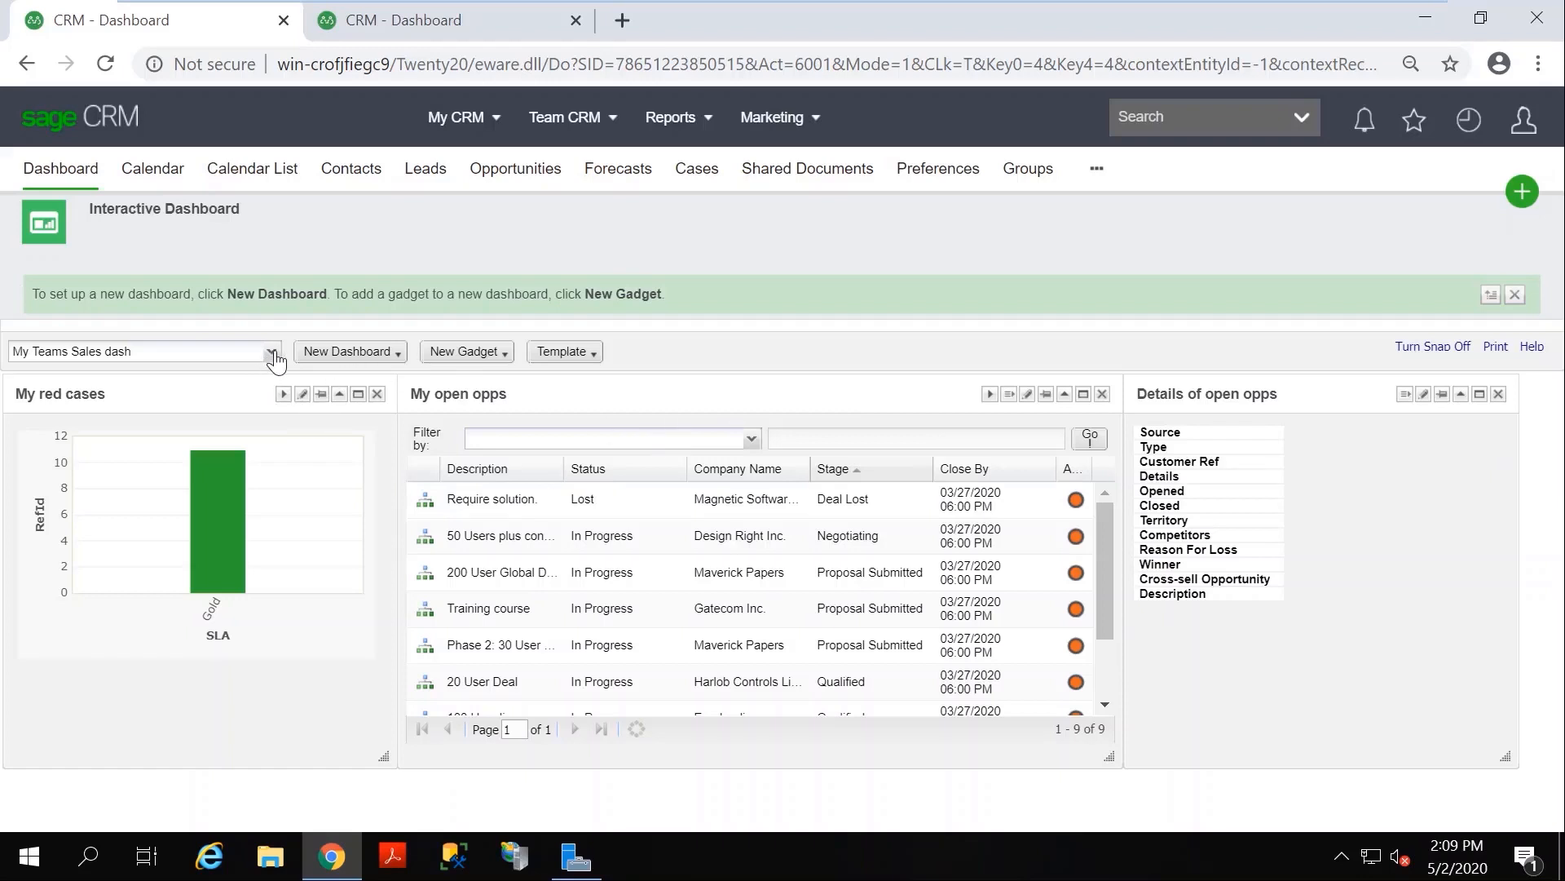
# Reselect My Teams Sales dash, and switch the displayed dashboard to Welcome Dashboard (Administrators).
pyautogui.click(271, 353)
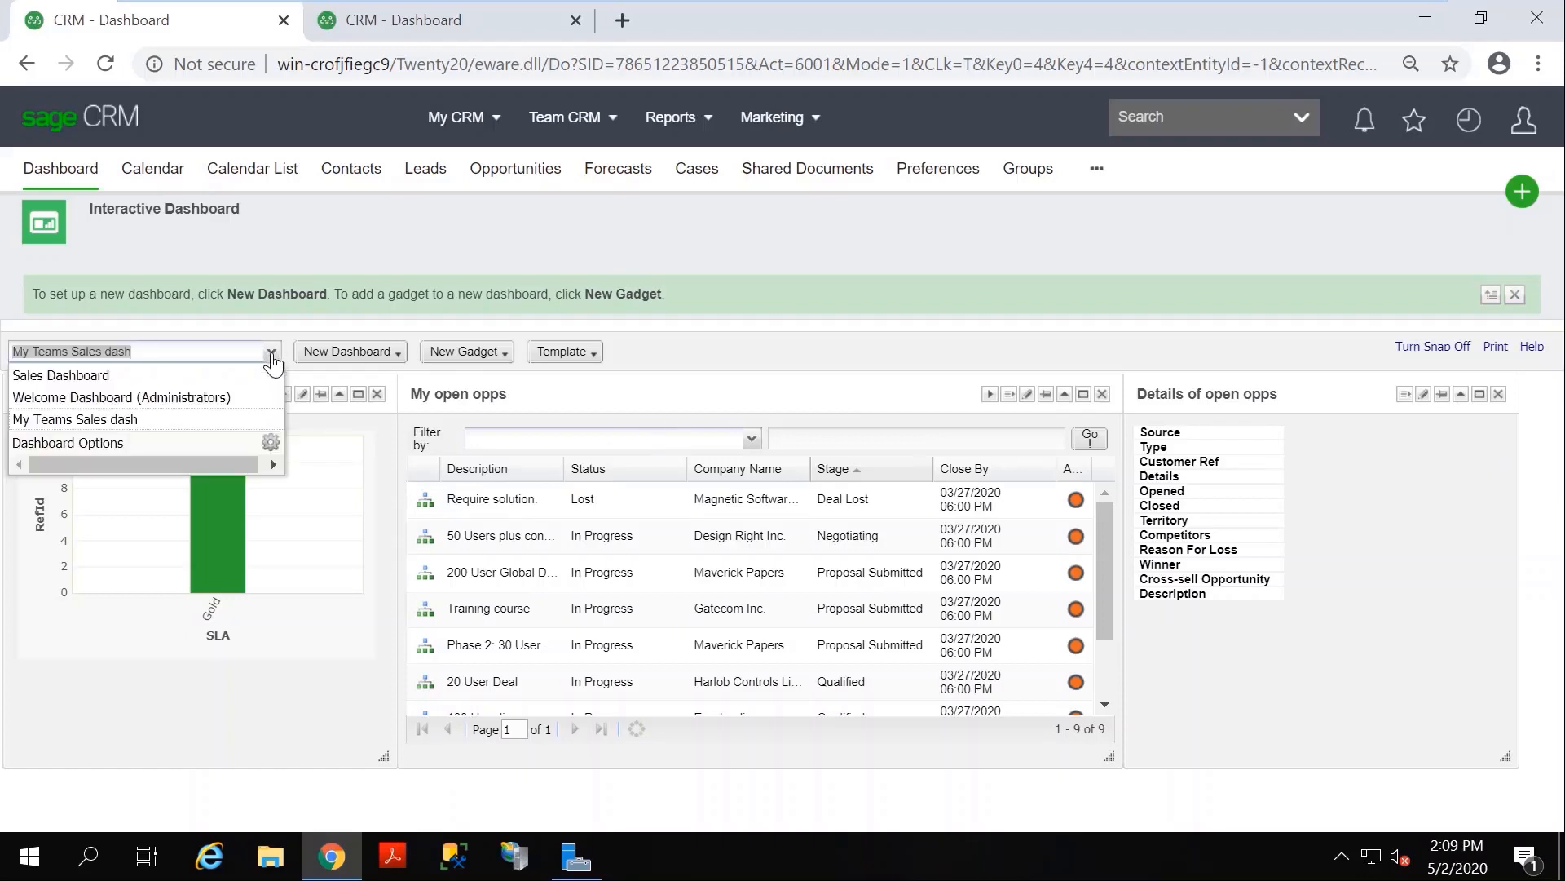
pyautogui.click(80, 419)
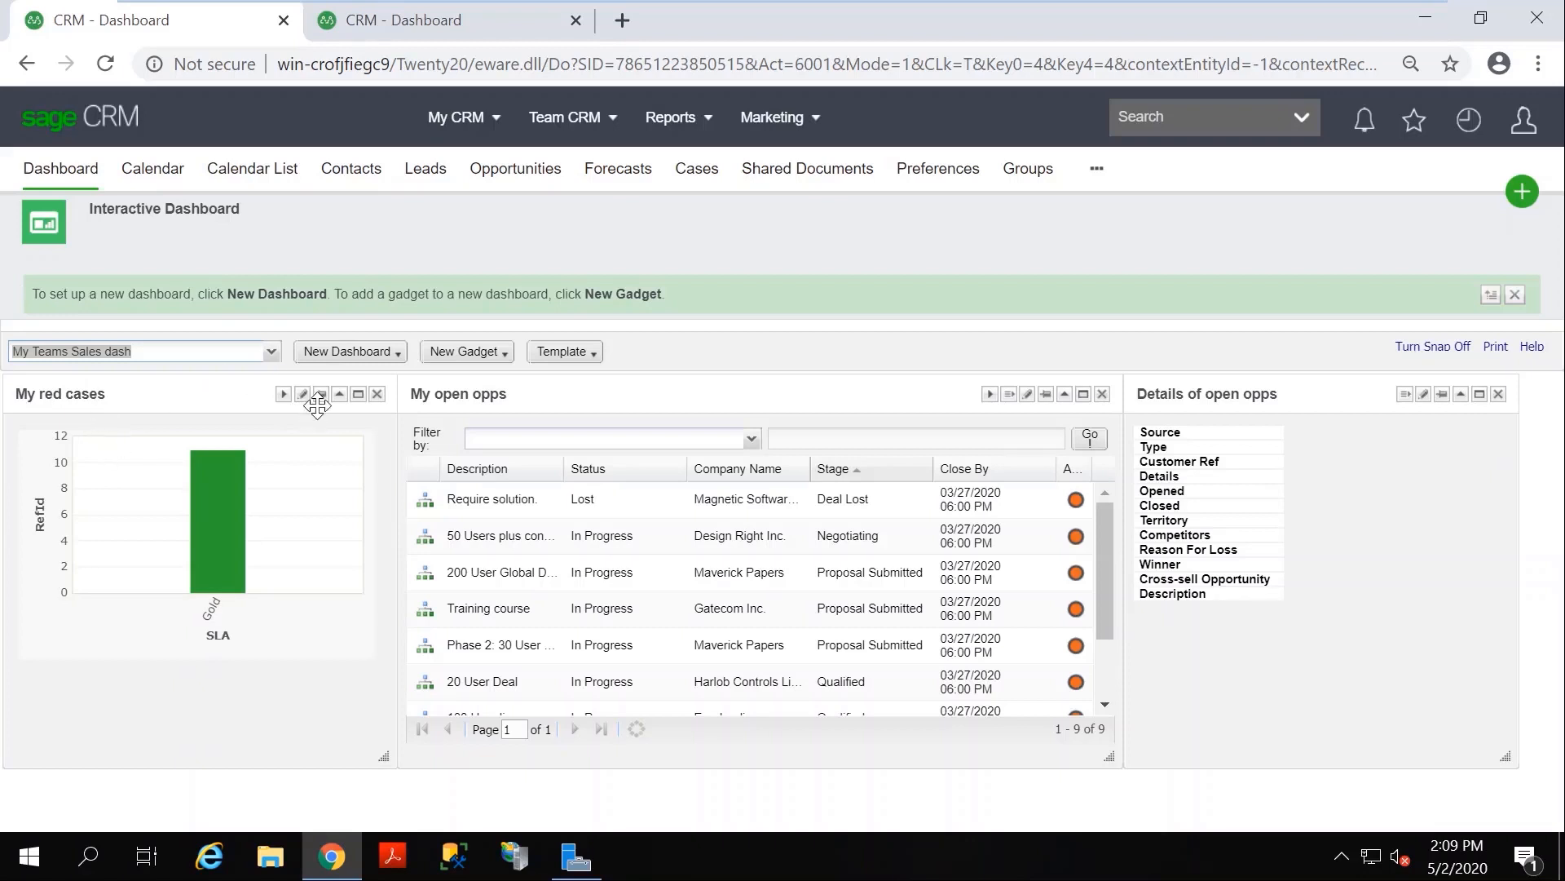
pyautogui.click(271, 352)
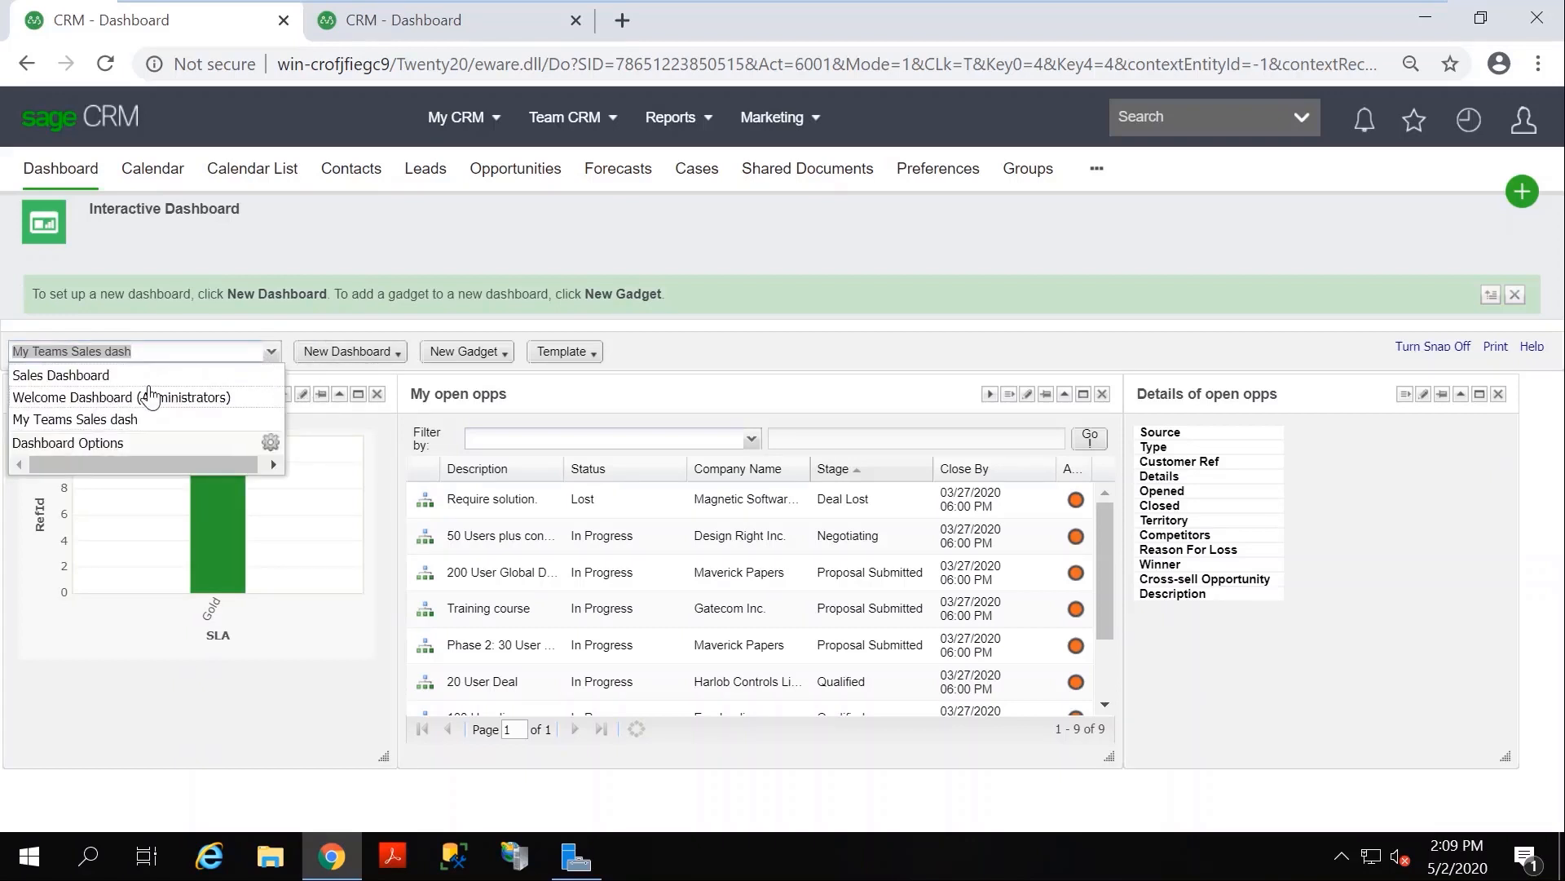
pyautogui.click(107, 398)
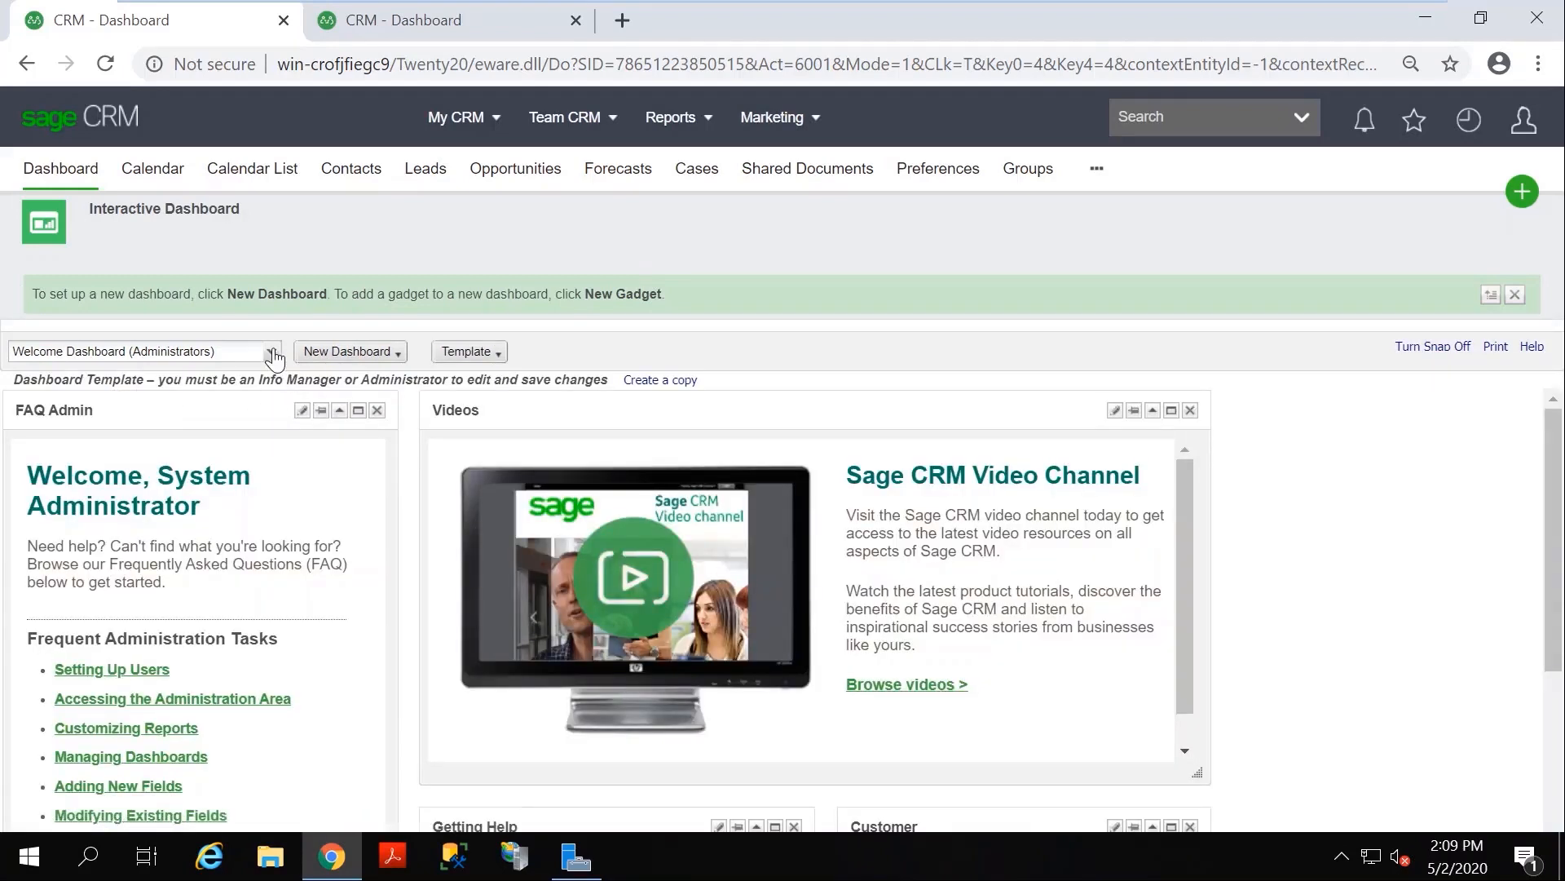
# Delete the My Teams Sales dash dashboard through the dashboard options and close them.
pyautogui.click(272, 352)
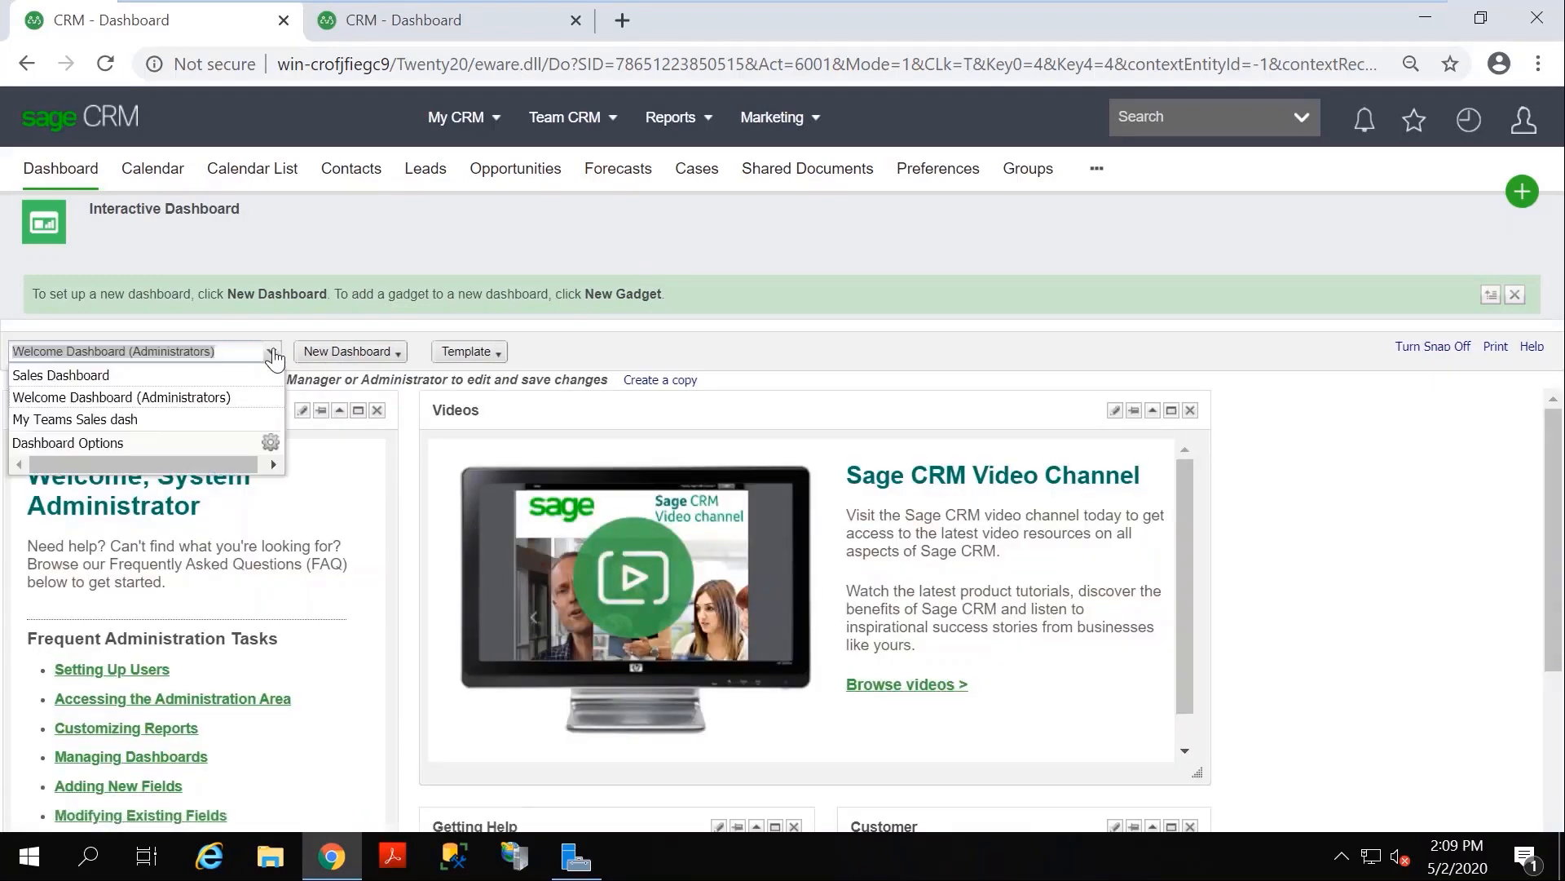
pyautogui.click(264, 444)
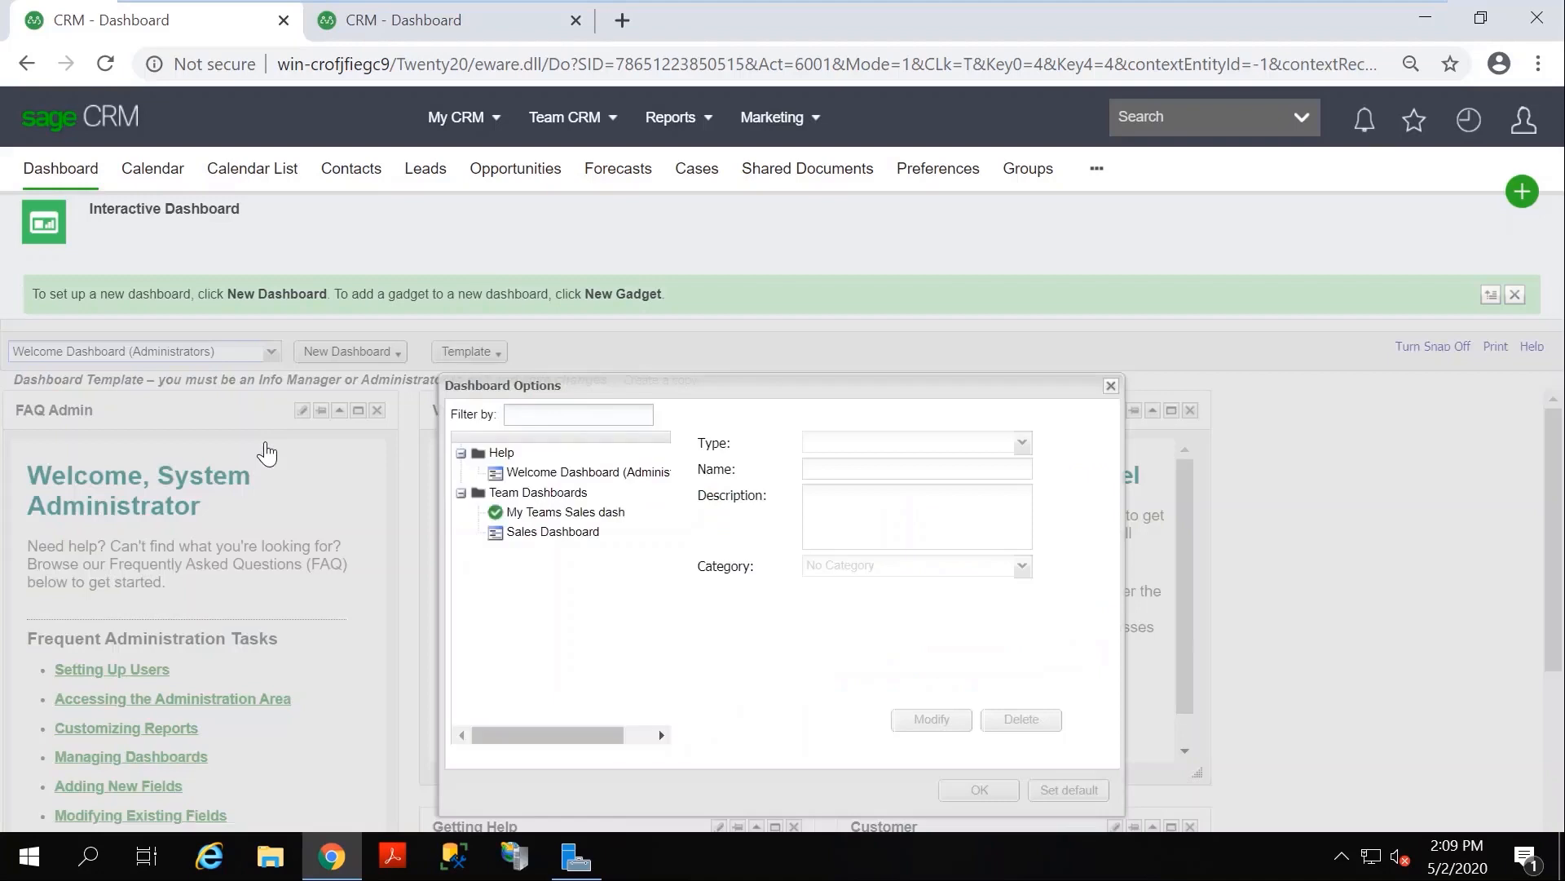
pyautogui.click(580, 515)
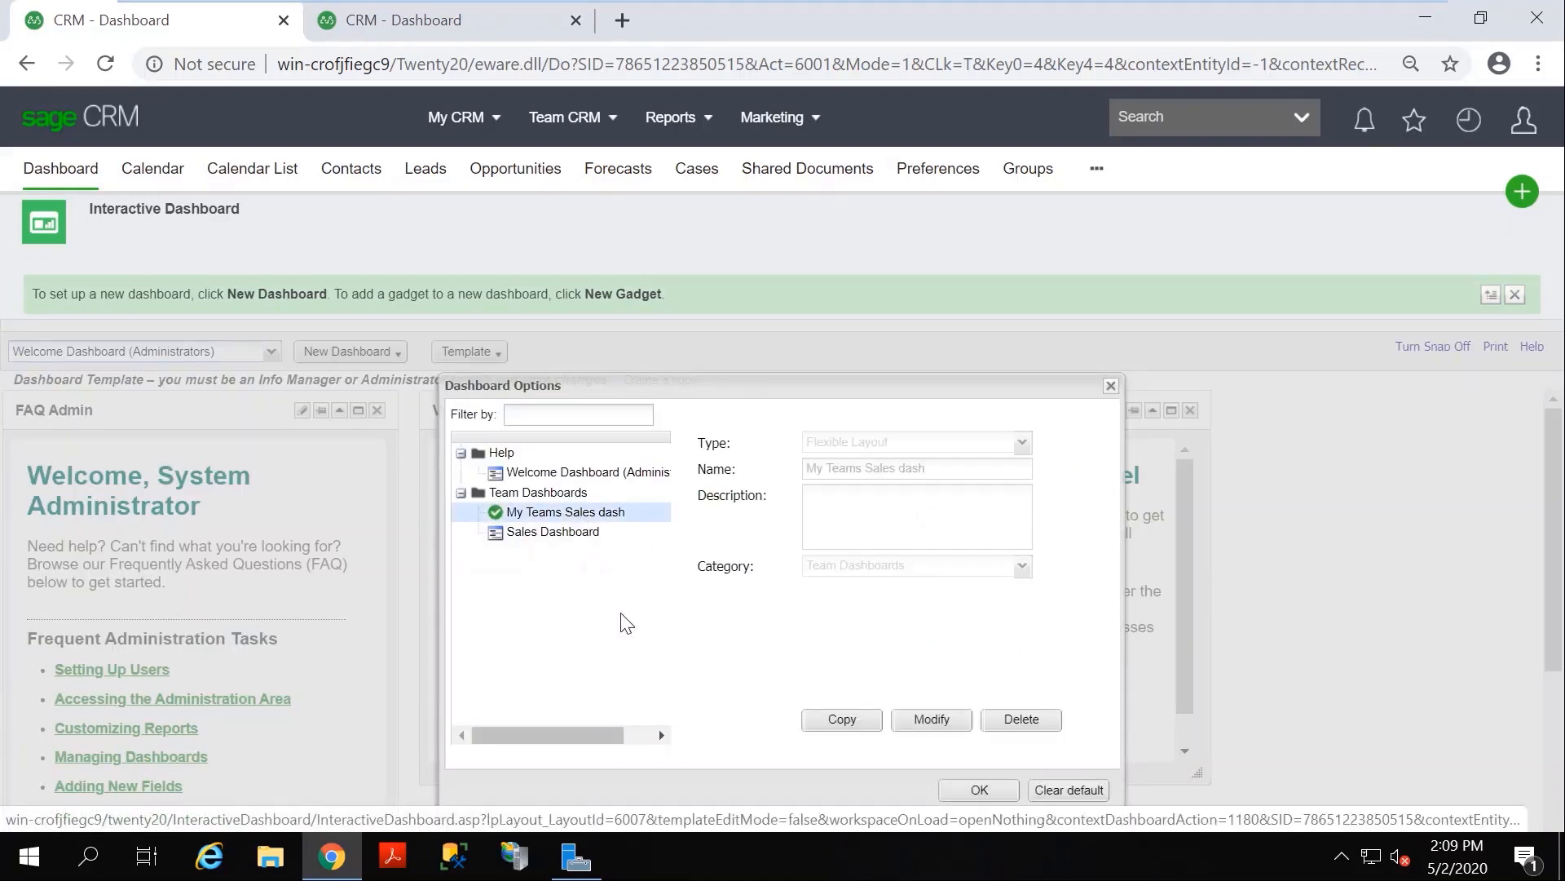
pyautogui.click(1022, 720)
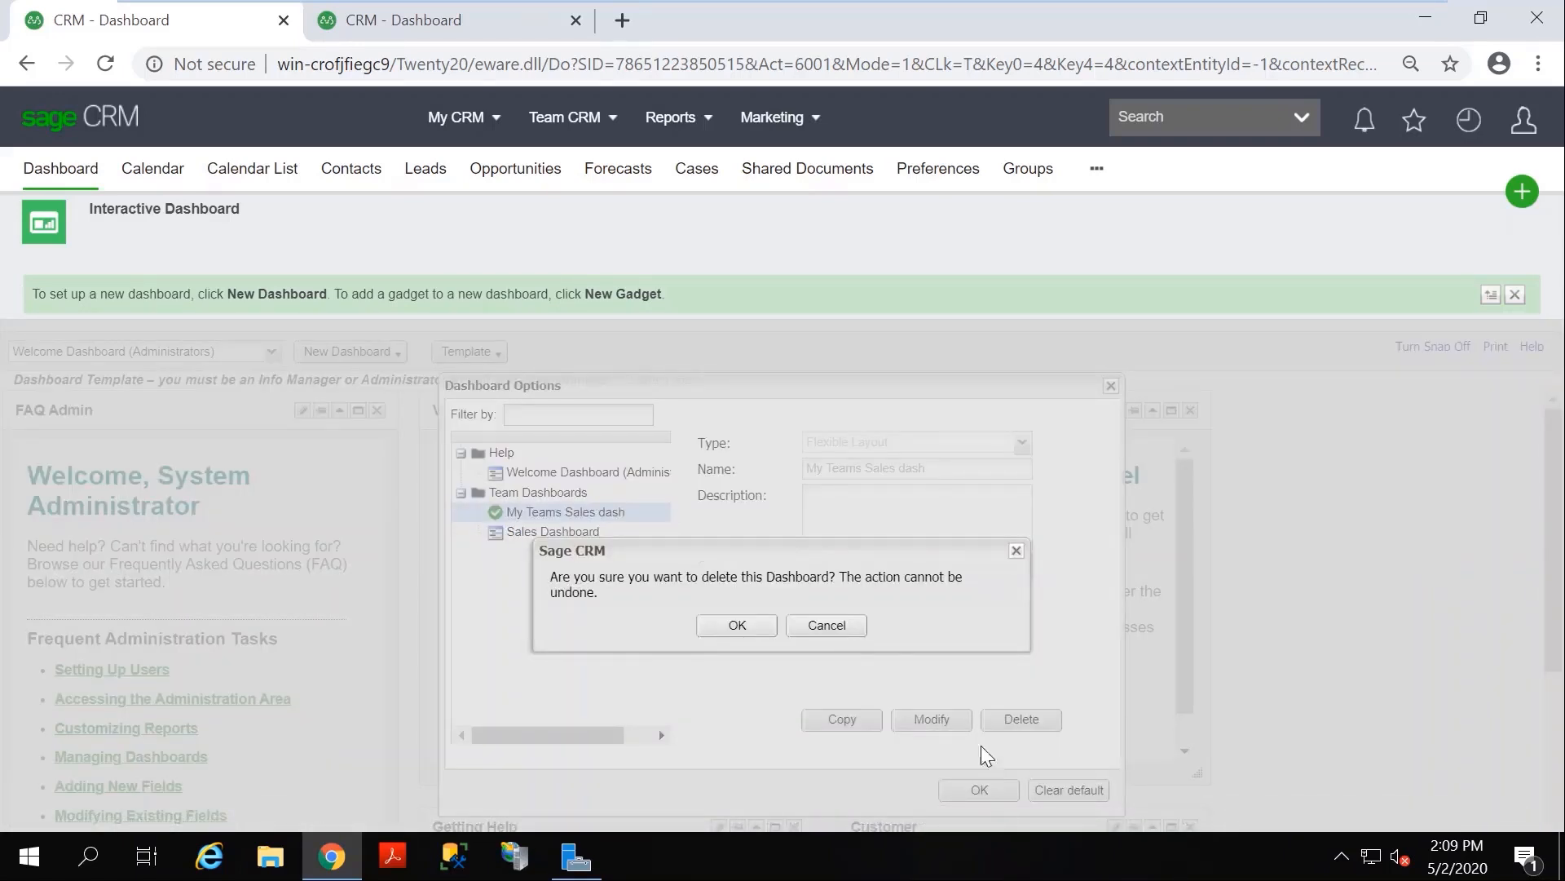
pyautogui.click(740, 624)
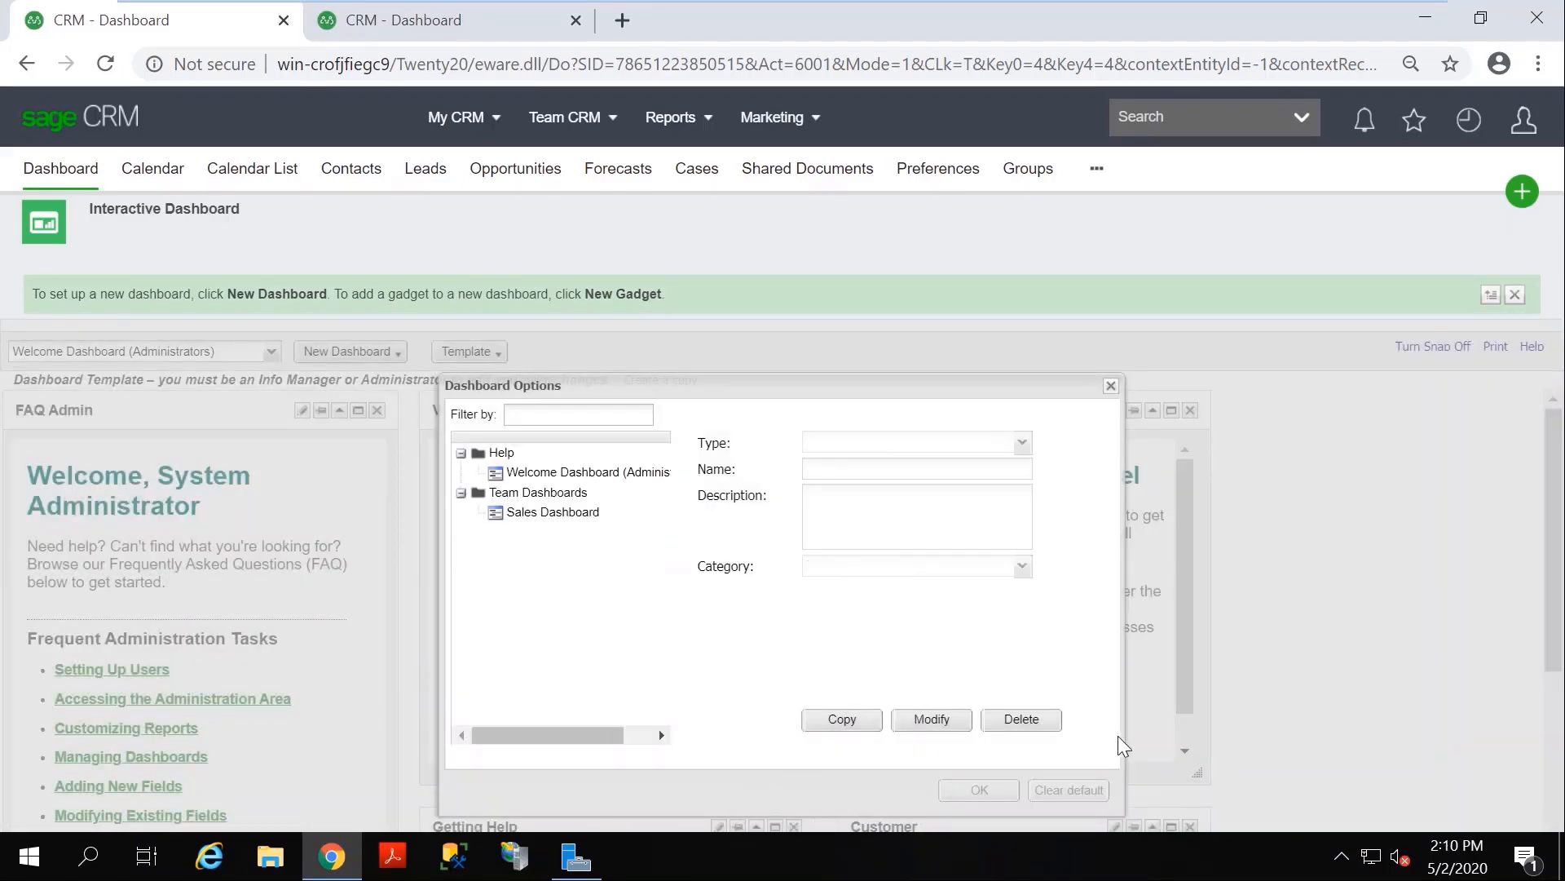
pyautogui.click(1110, 386)
# Switch to the Sales Dashboard, set it as the default dashboard in the dashboard options, and close them.
pyautogui.click(272, 355)
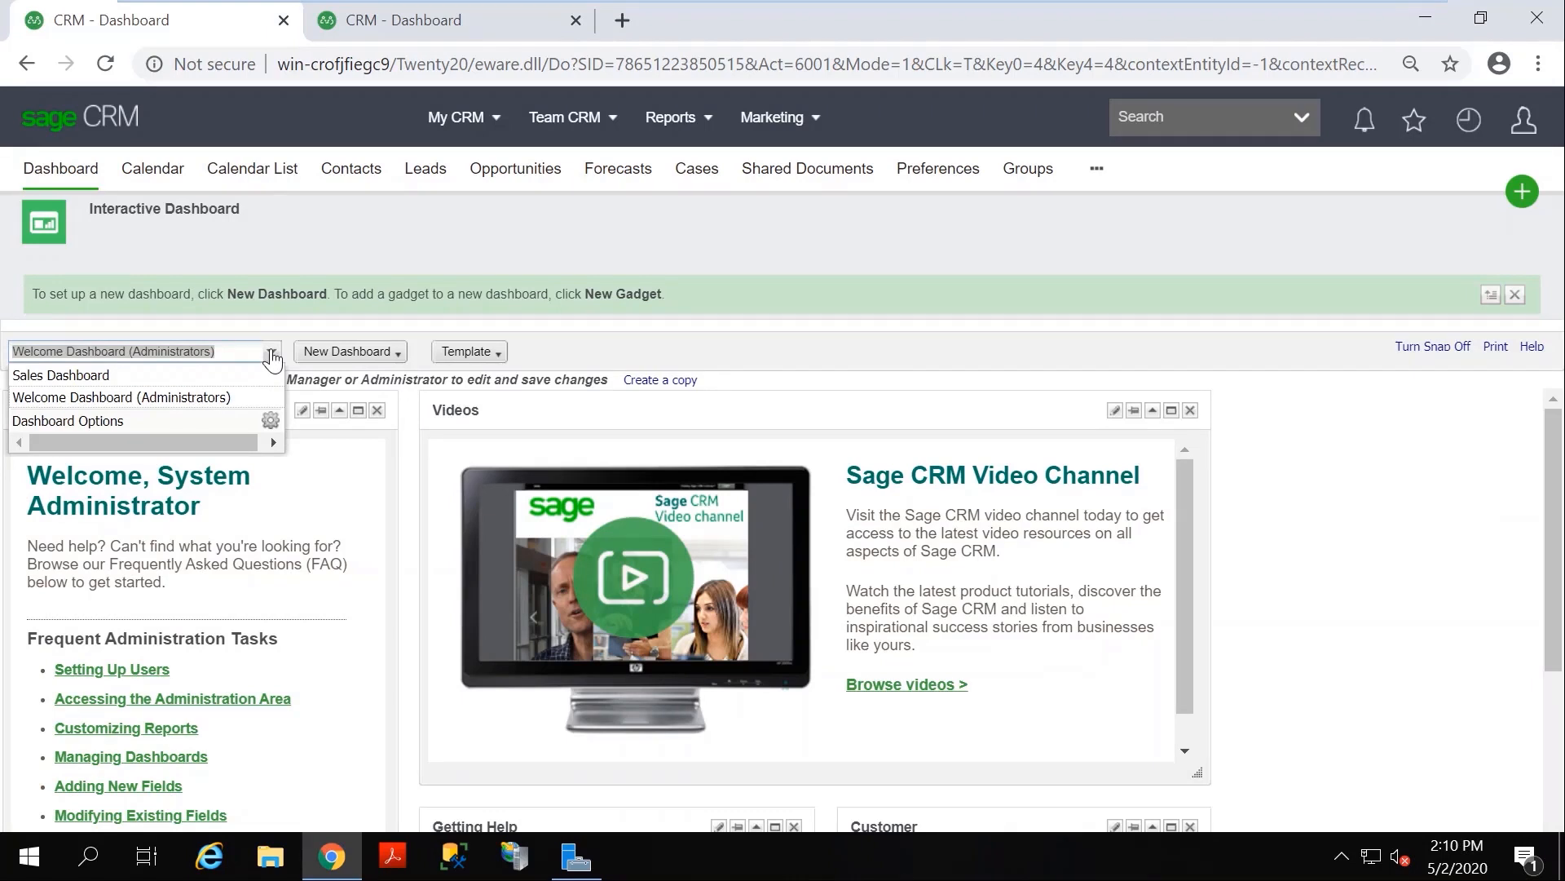
pyautogui.click(107, 377)
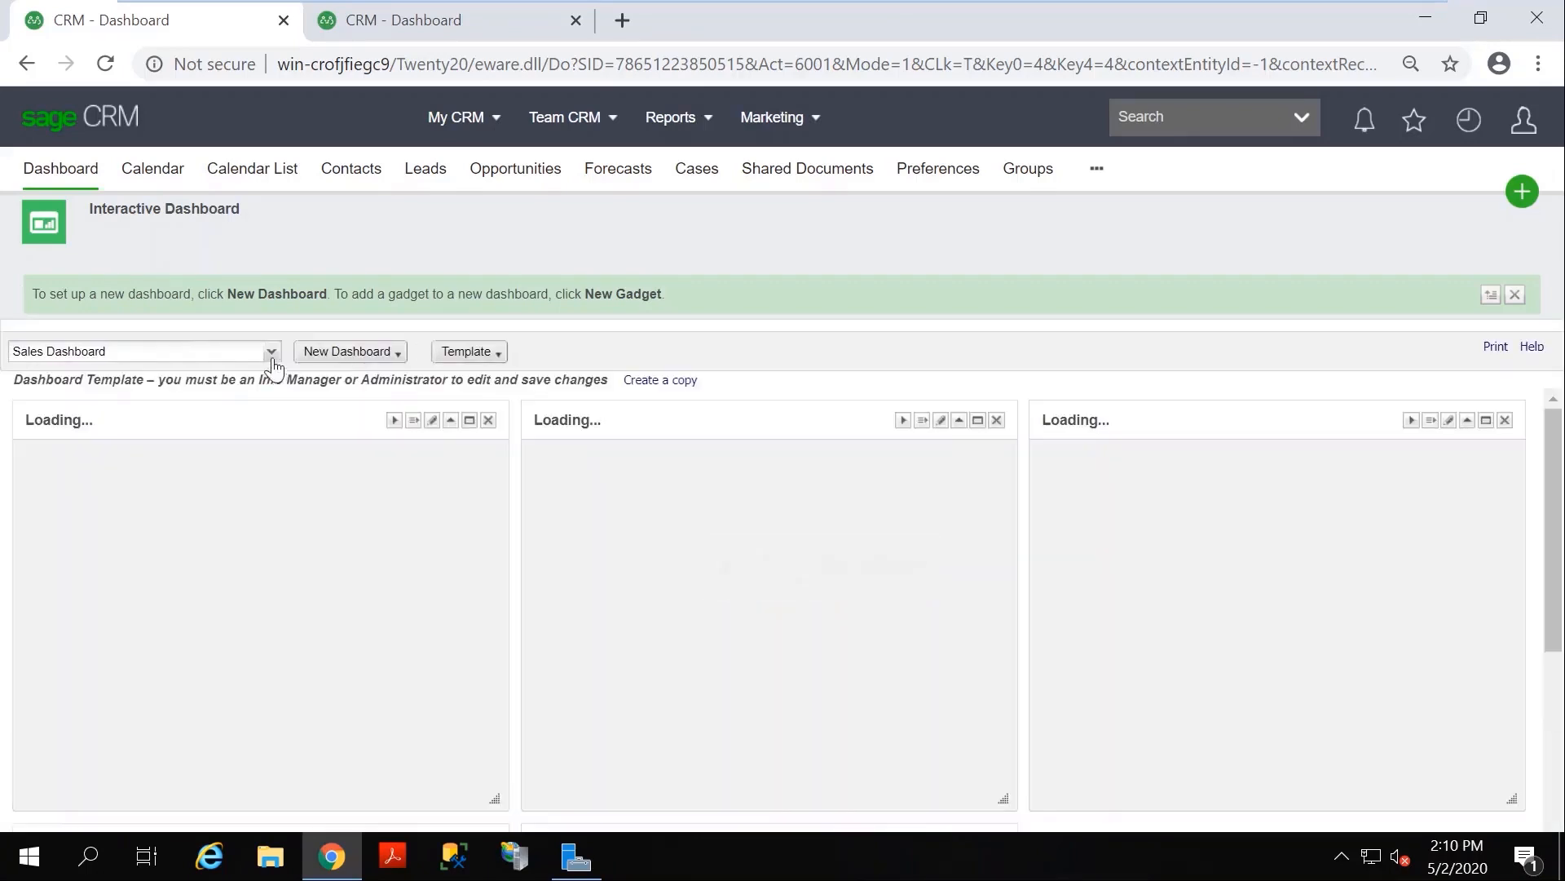
pyautogui.click(271, 351)
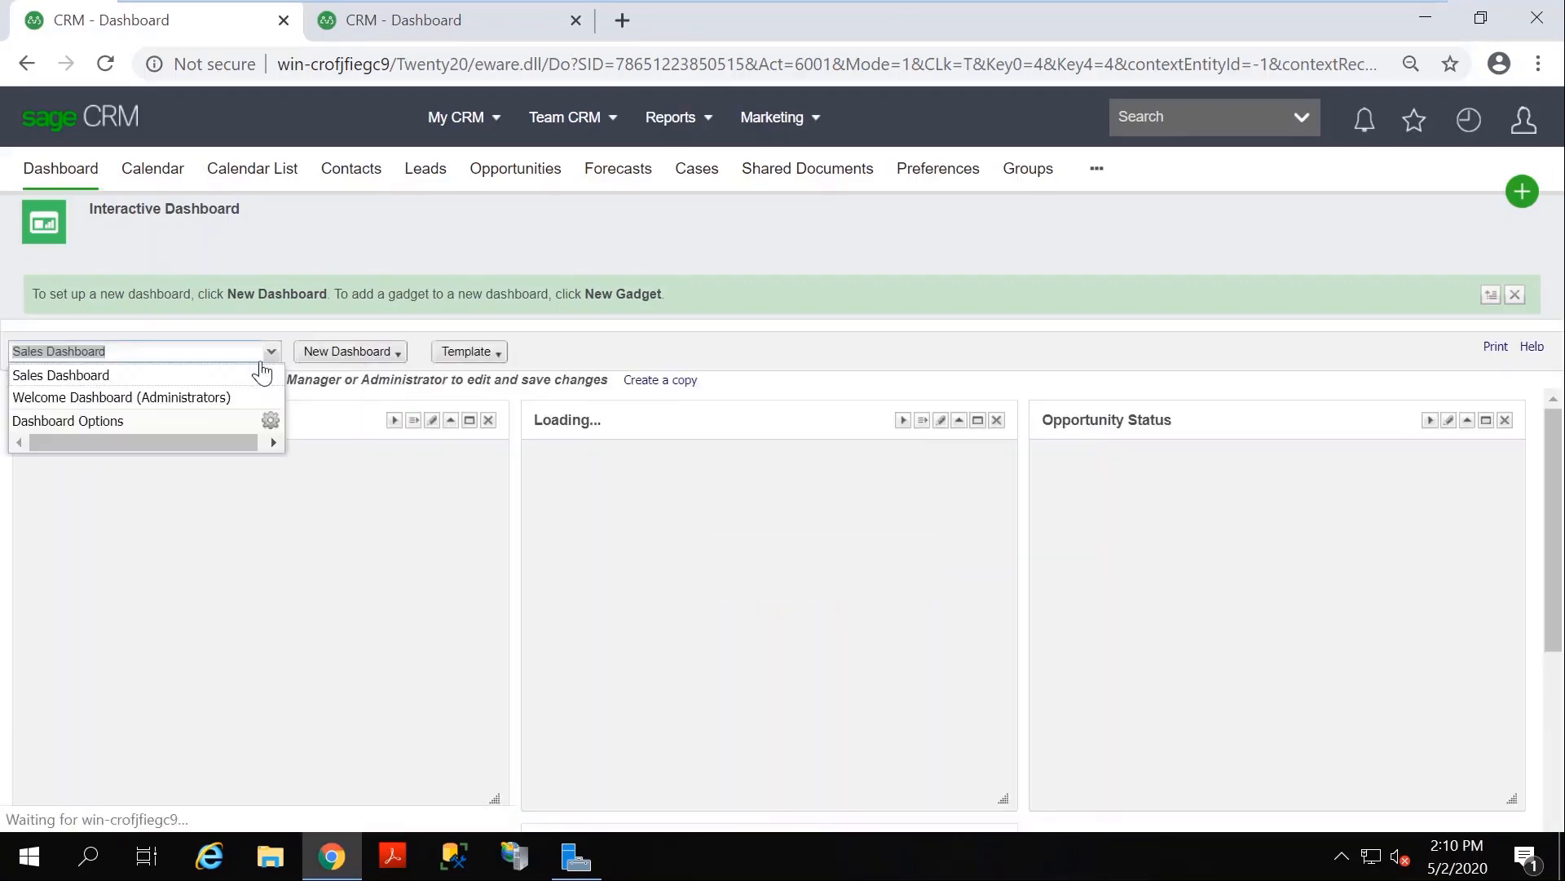
pyautogui.click(271, 432)
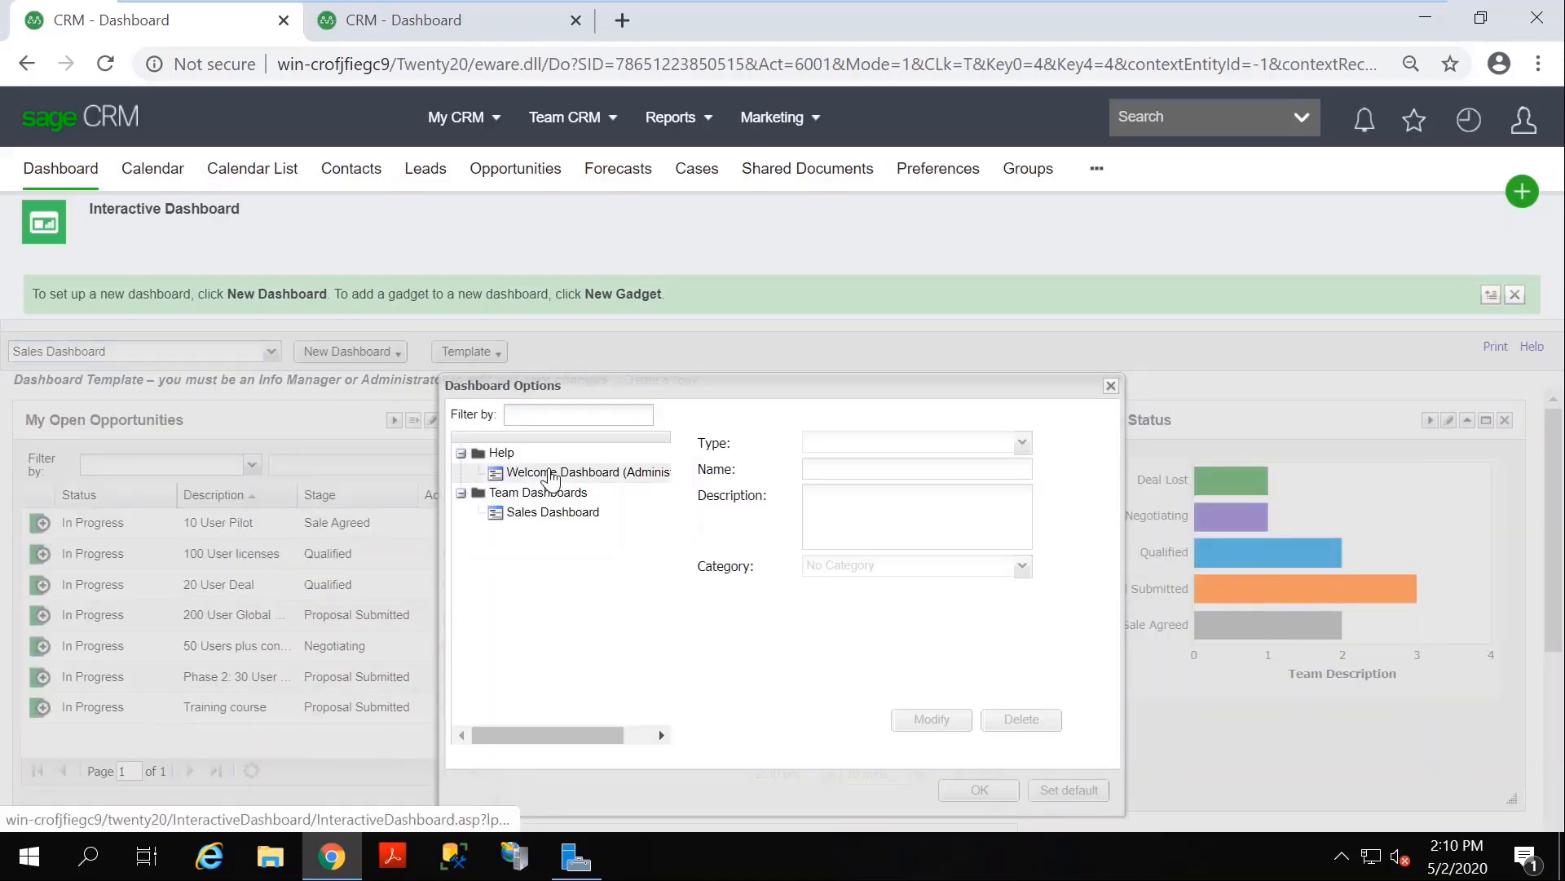
pyautogui.click(553, 512)
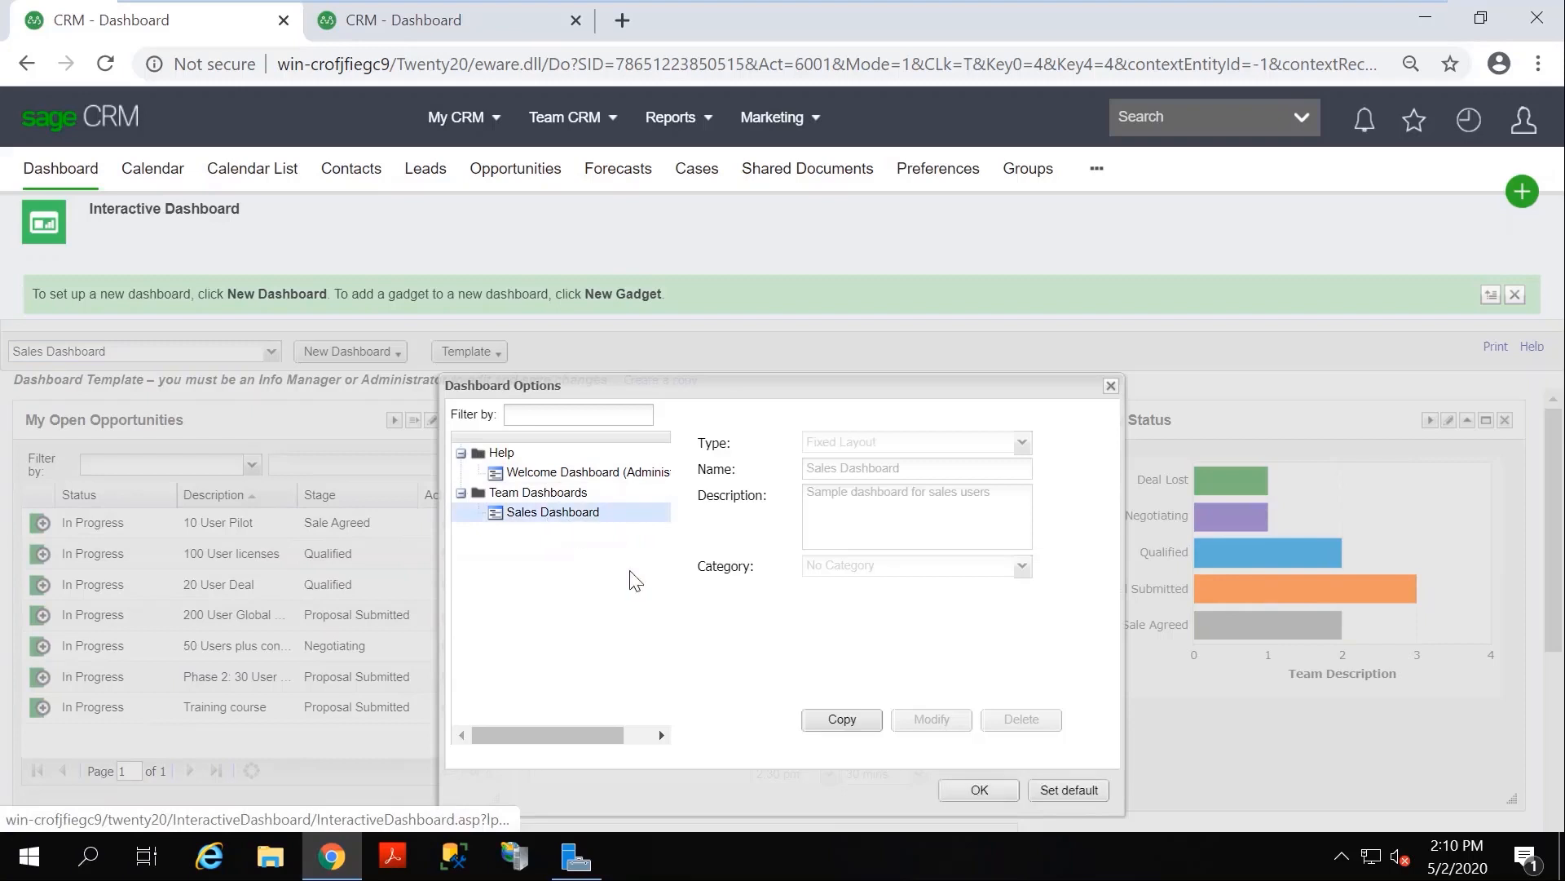
pyautogui.click(1069, 789)
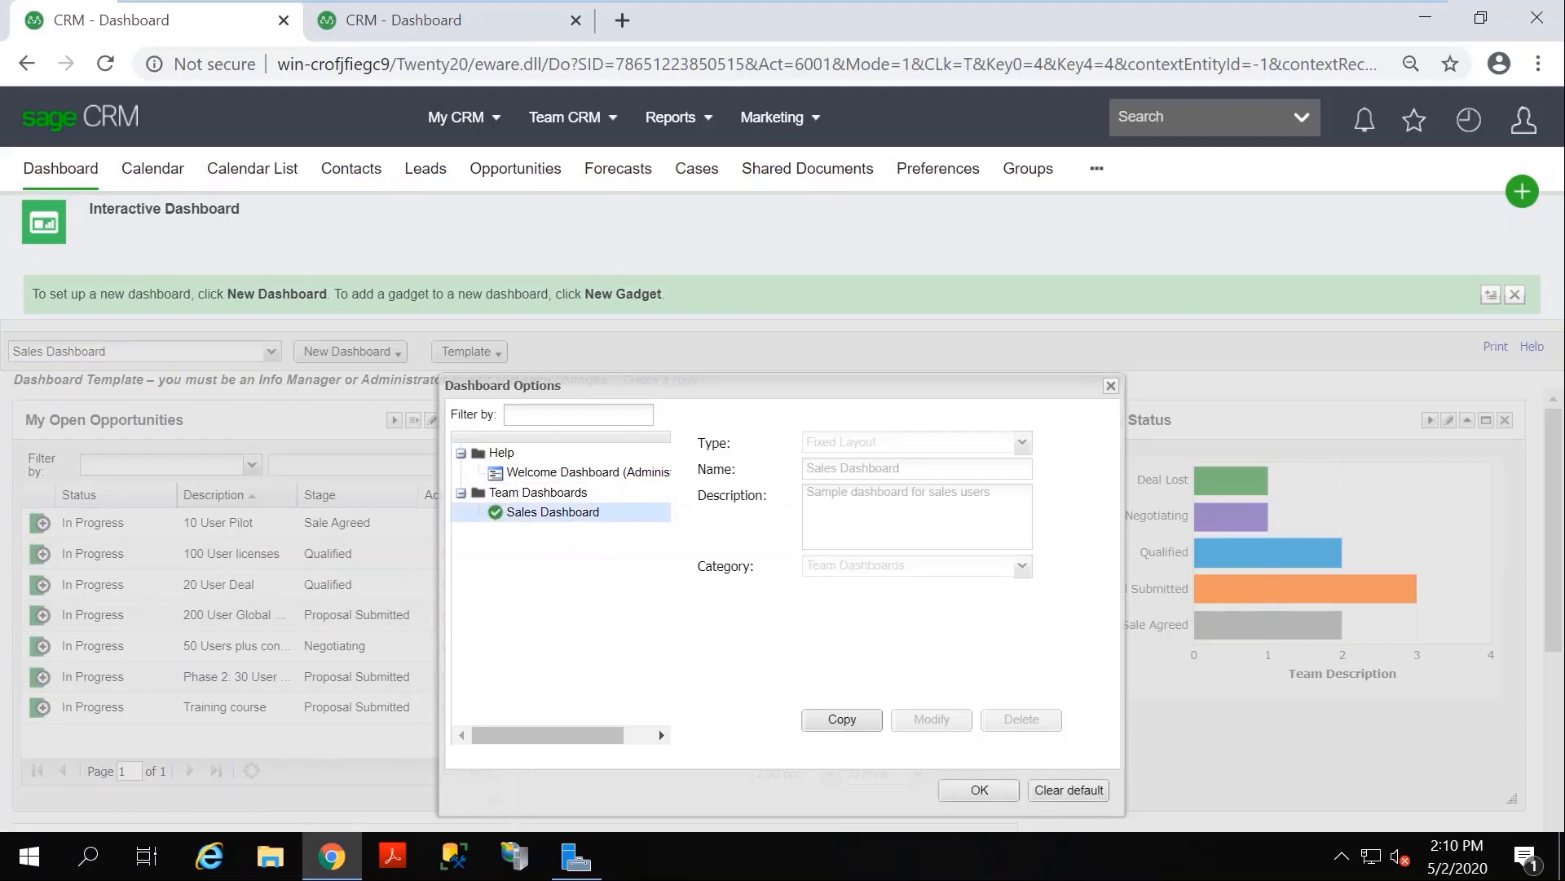
pyautogui.click(1111, 386)
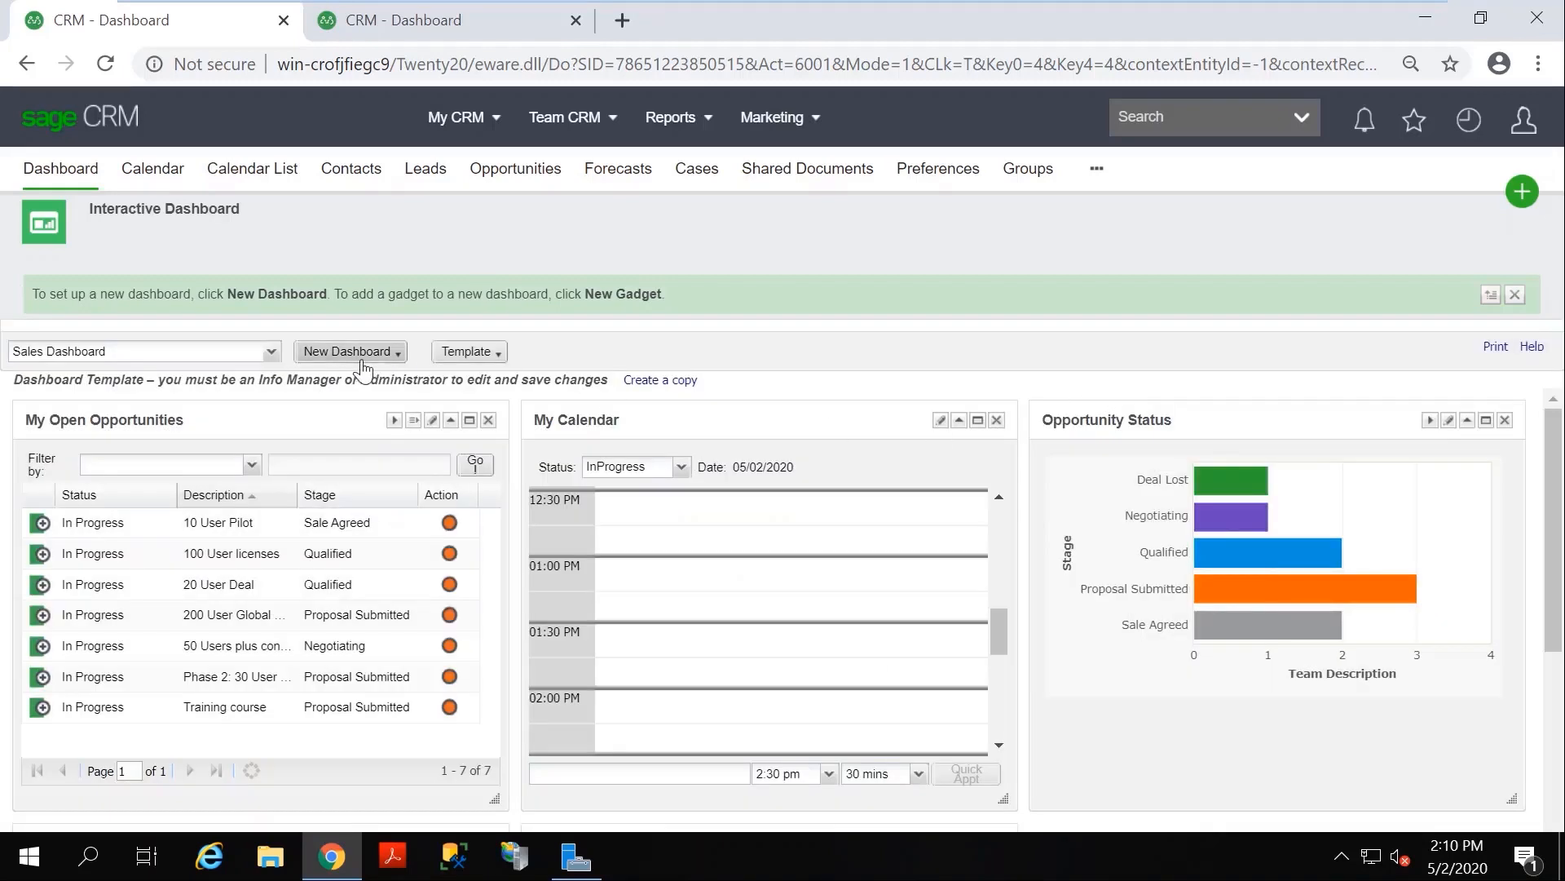
# Switch the displayed dashboard to Welcome Dashboard (Administrators).
pyautogui.click(272, 352)
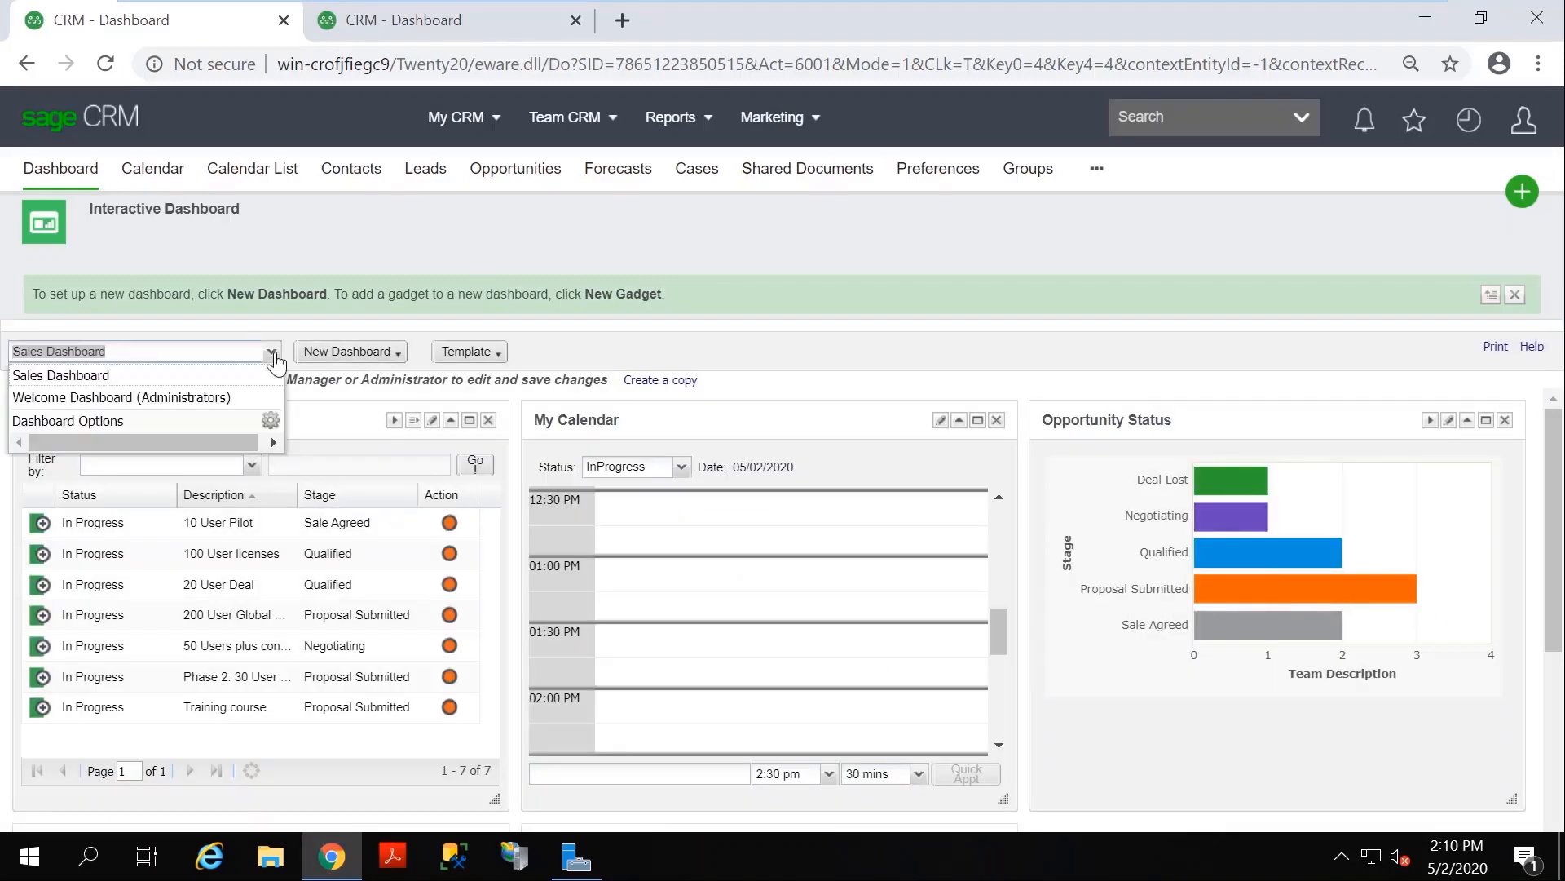
pyautogui.click(128, 404)
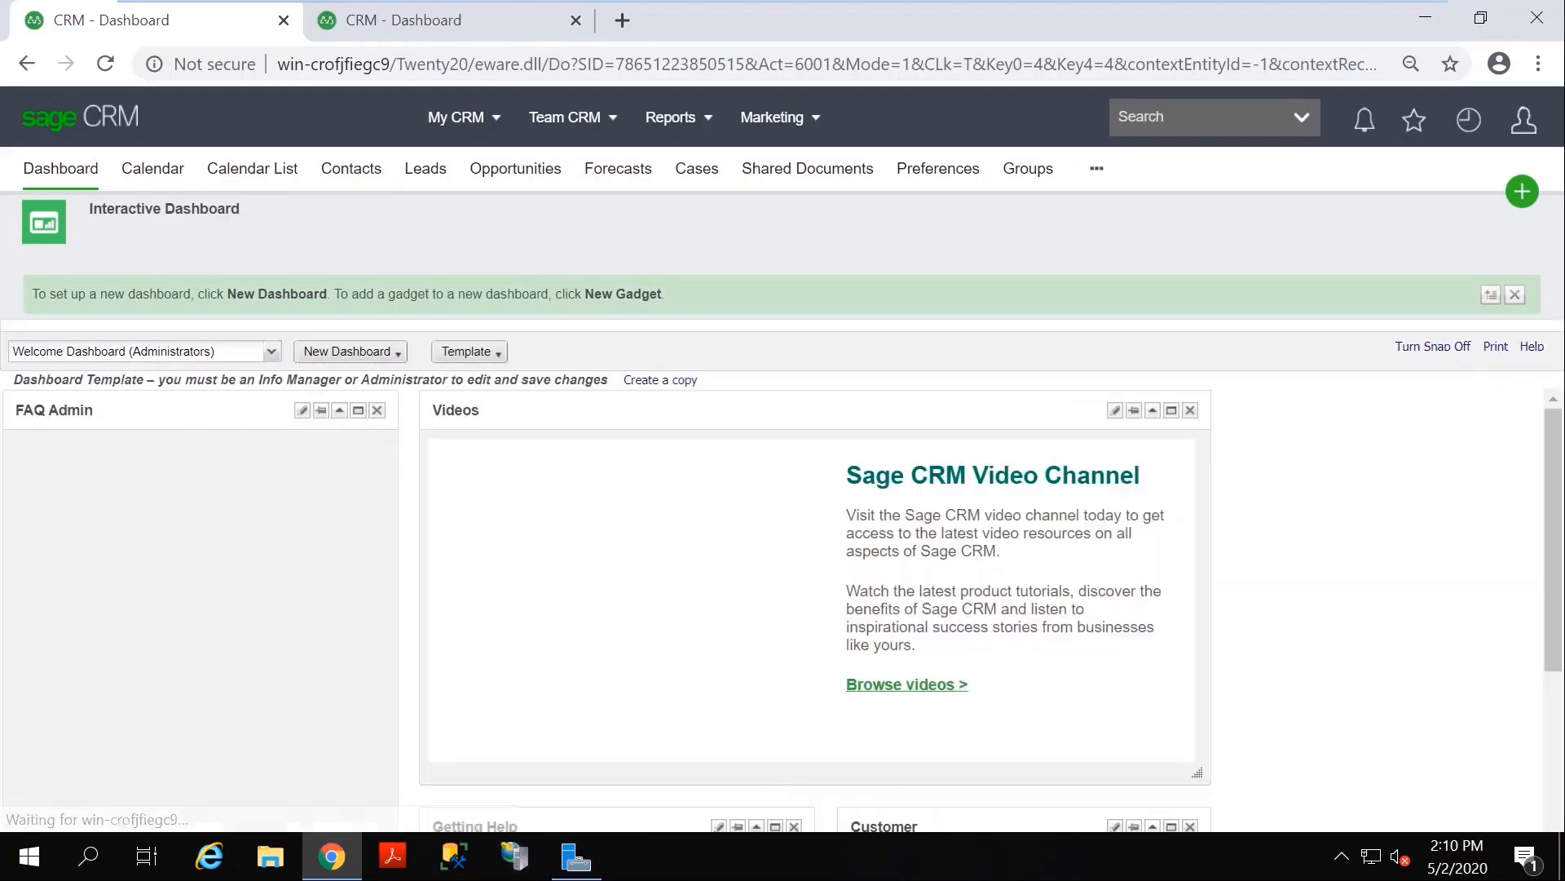
pyautogui.moveTo(1356, 27)
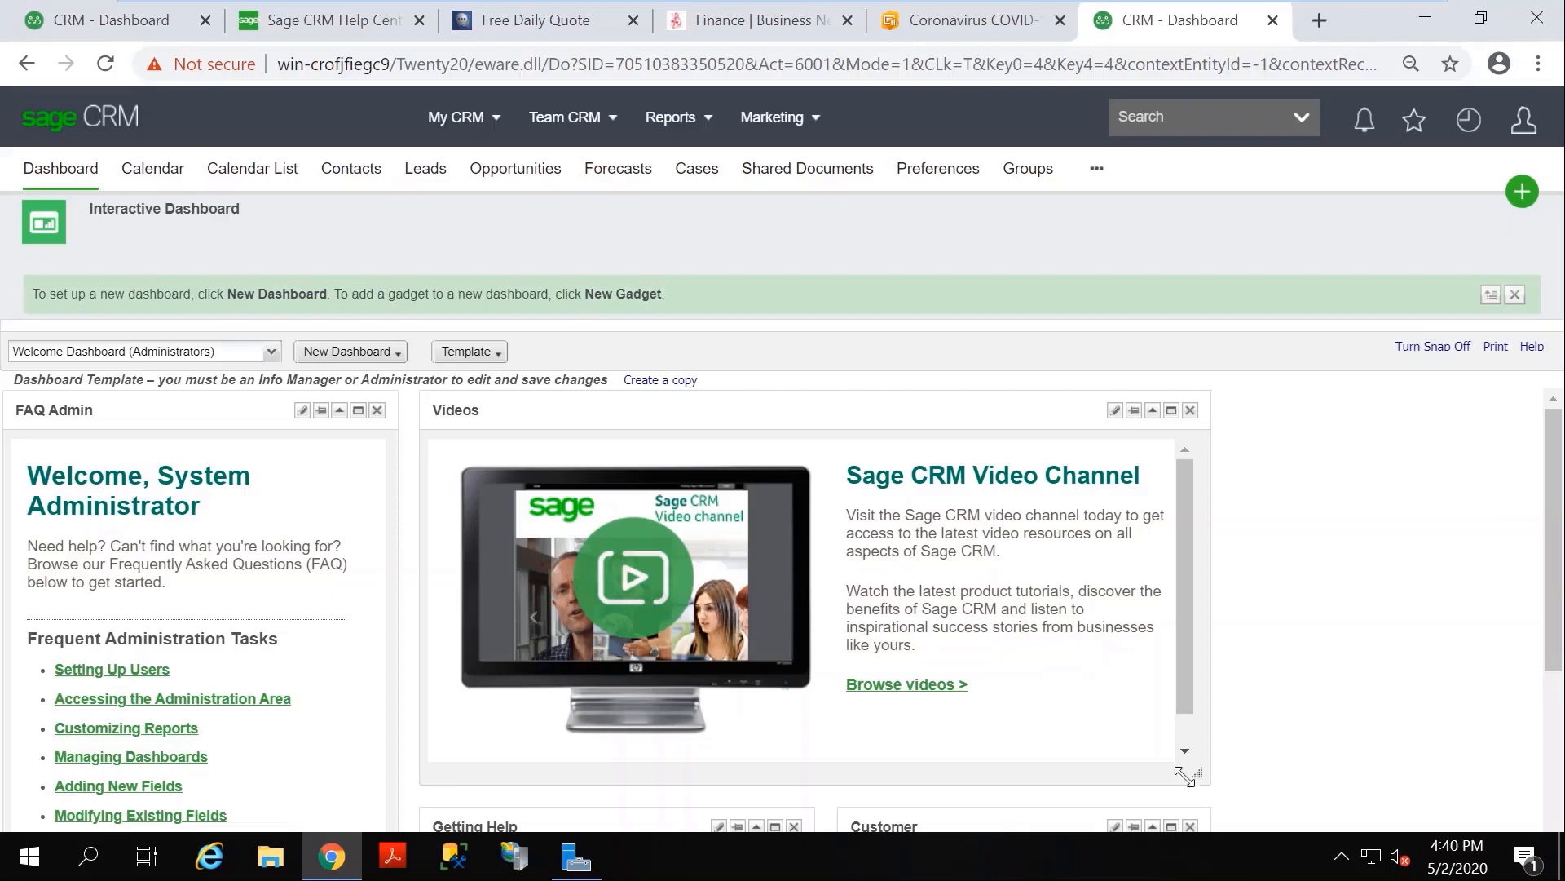
# Start a new dashboard template and choose Flexible Layout as its type.
pyautogui.moveTo(1558, 608); pyautogui.dragTo(1558, 562)
pyautogui.click(499, 356)
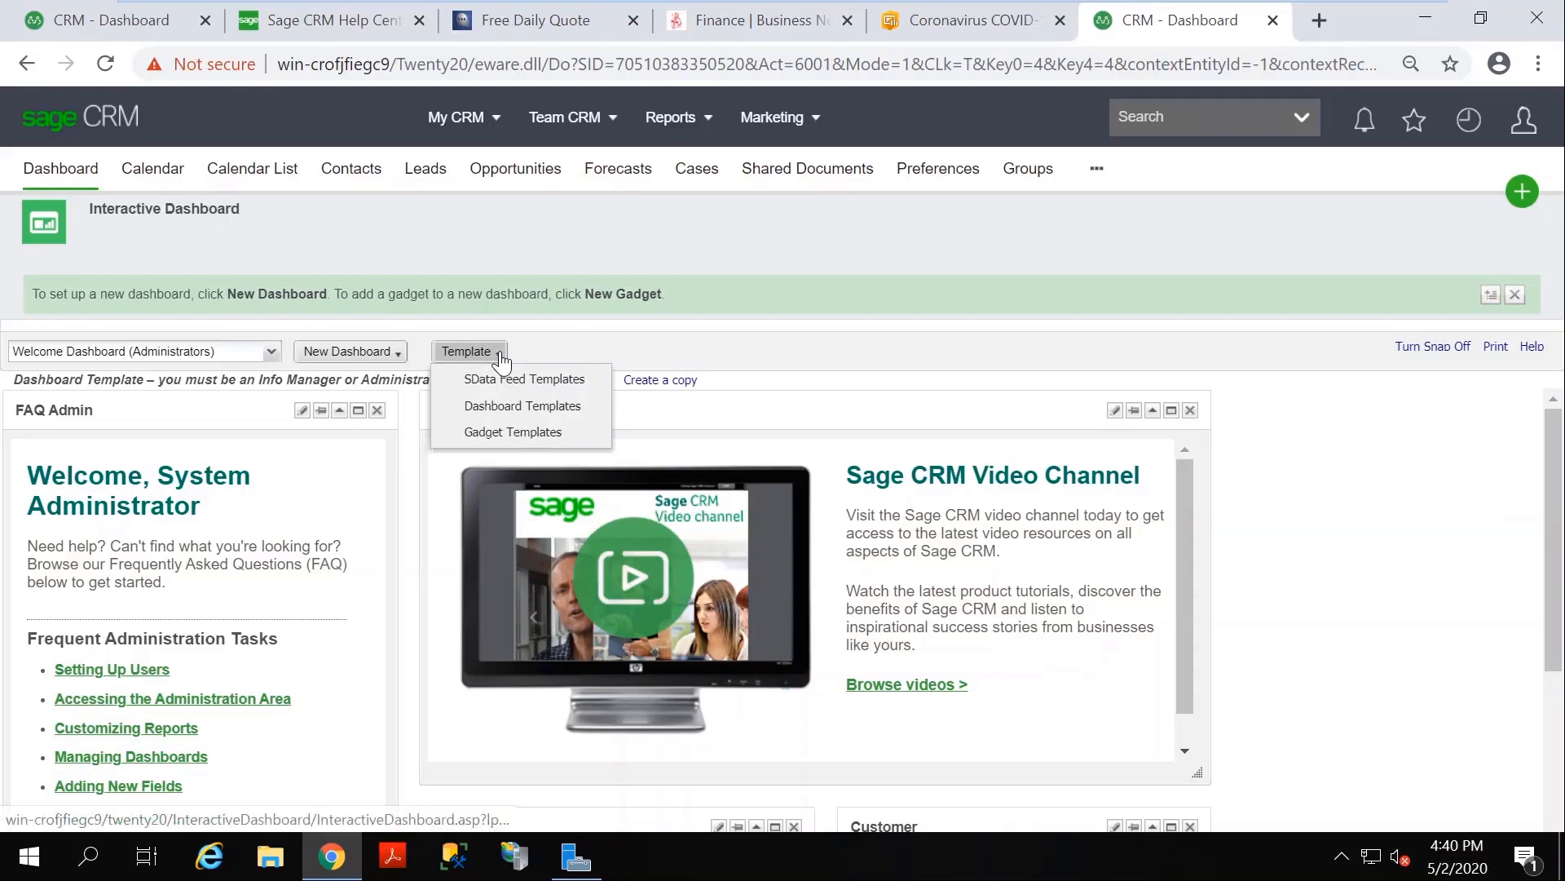
pyautogui.click(527, 406)
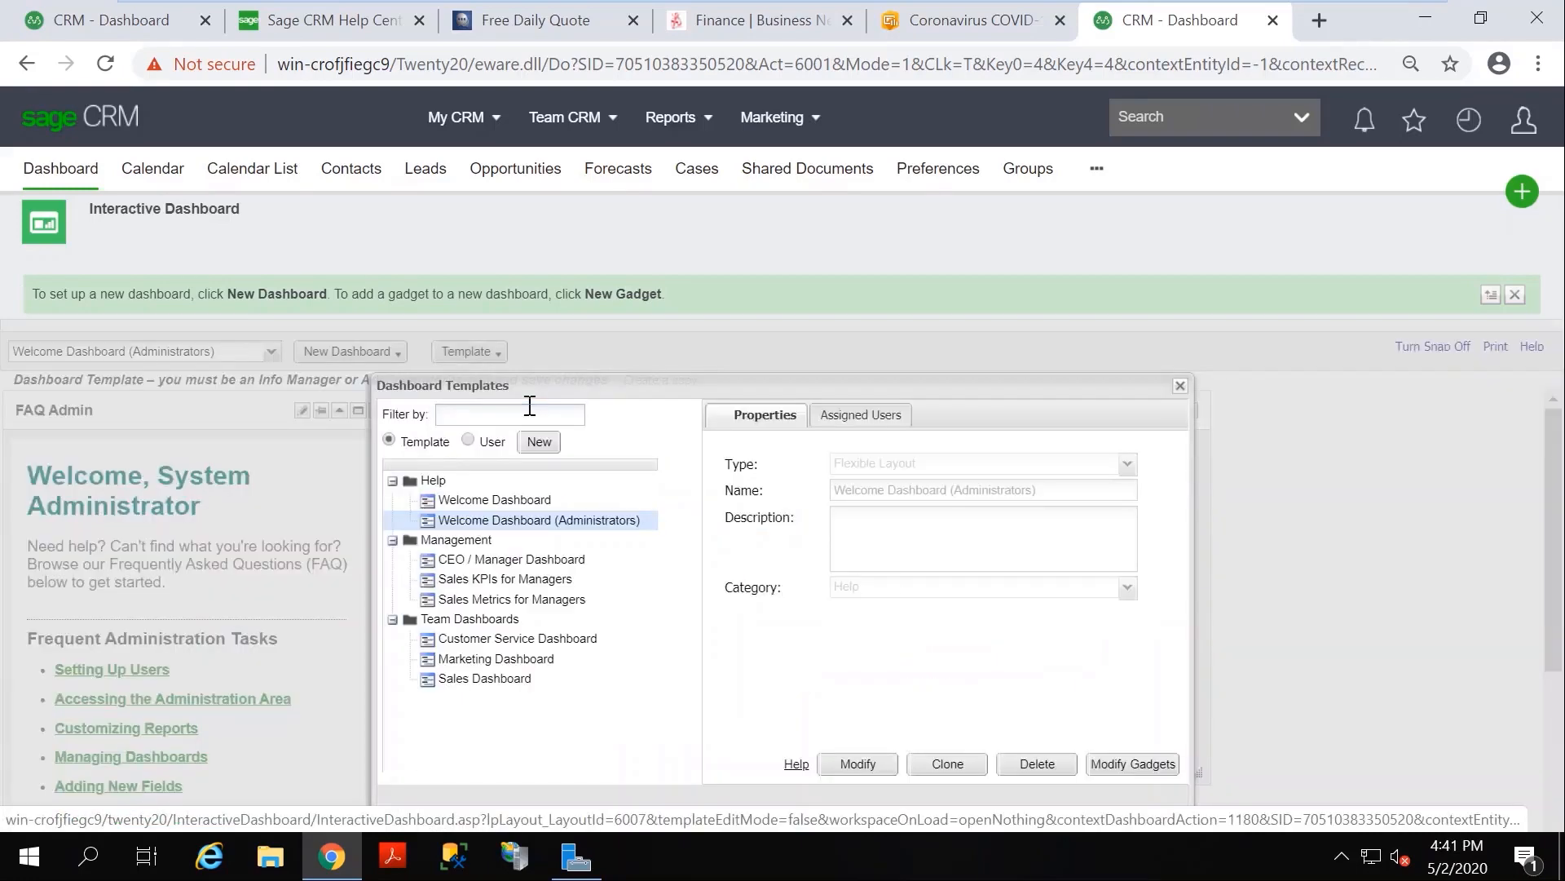
pyautogui.moveTo(570, 379); pyautogui.dragTo(577, 339)
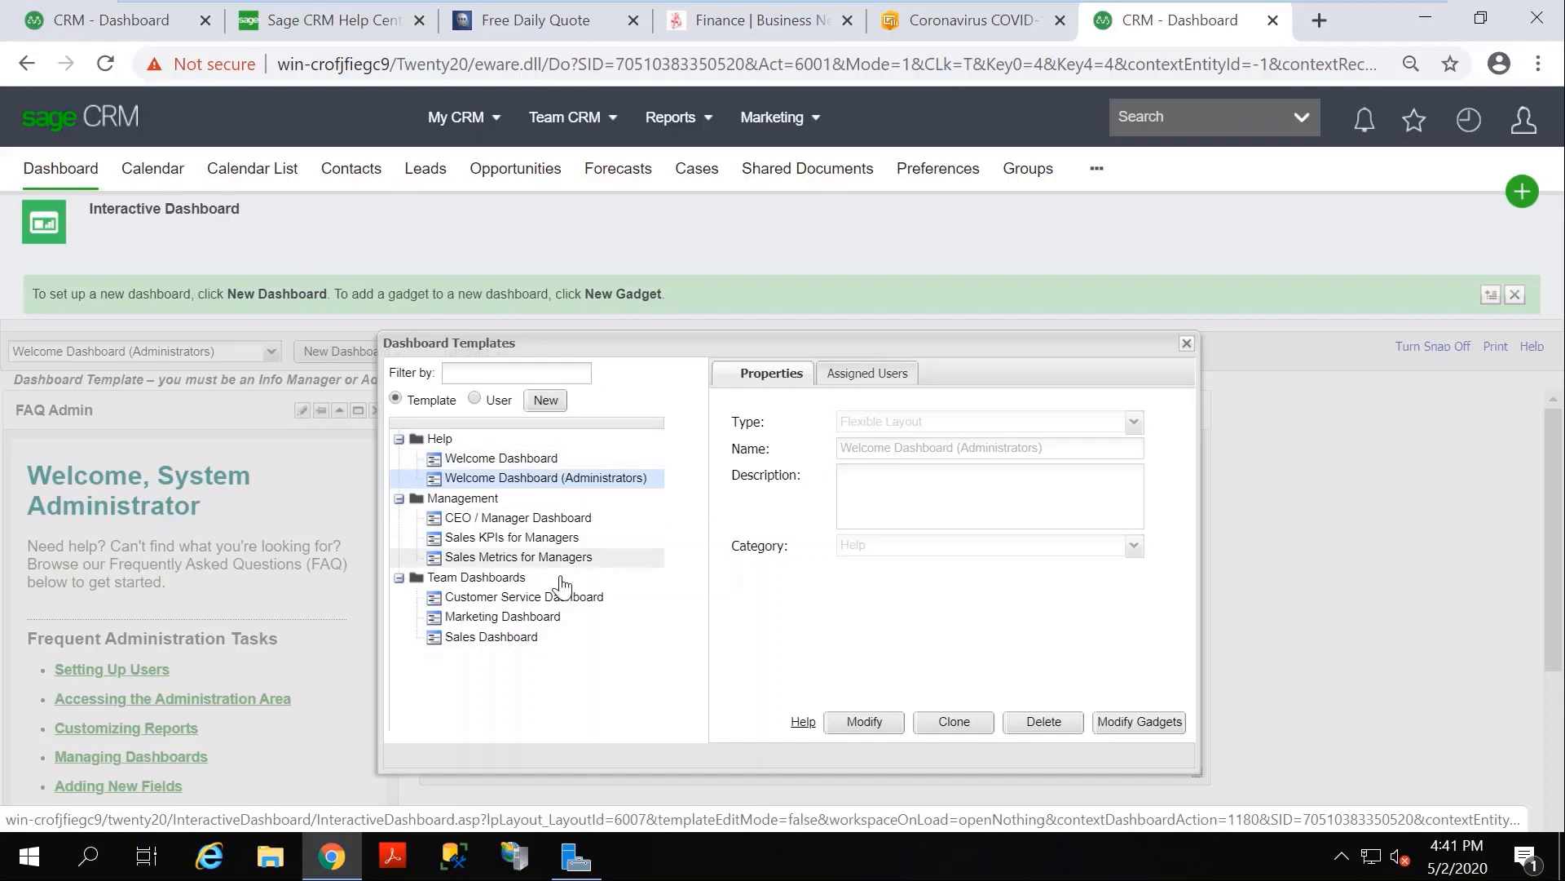
pyautogui.click(546, 401)
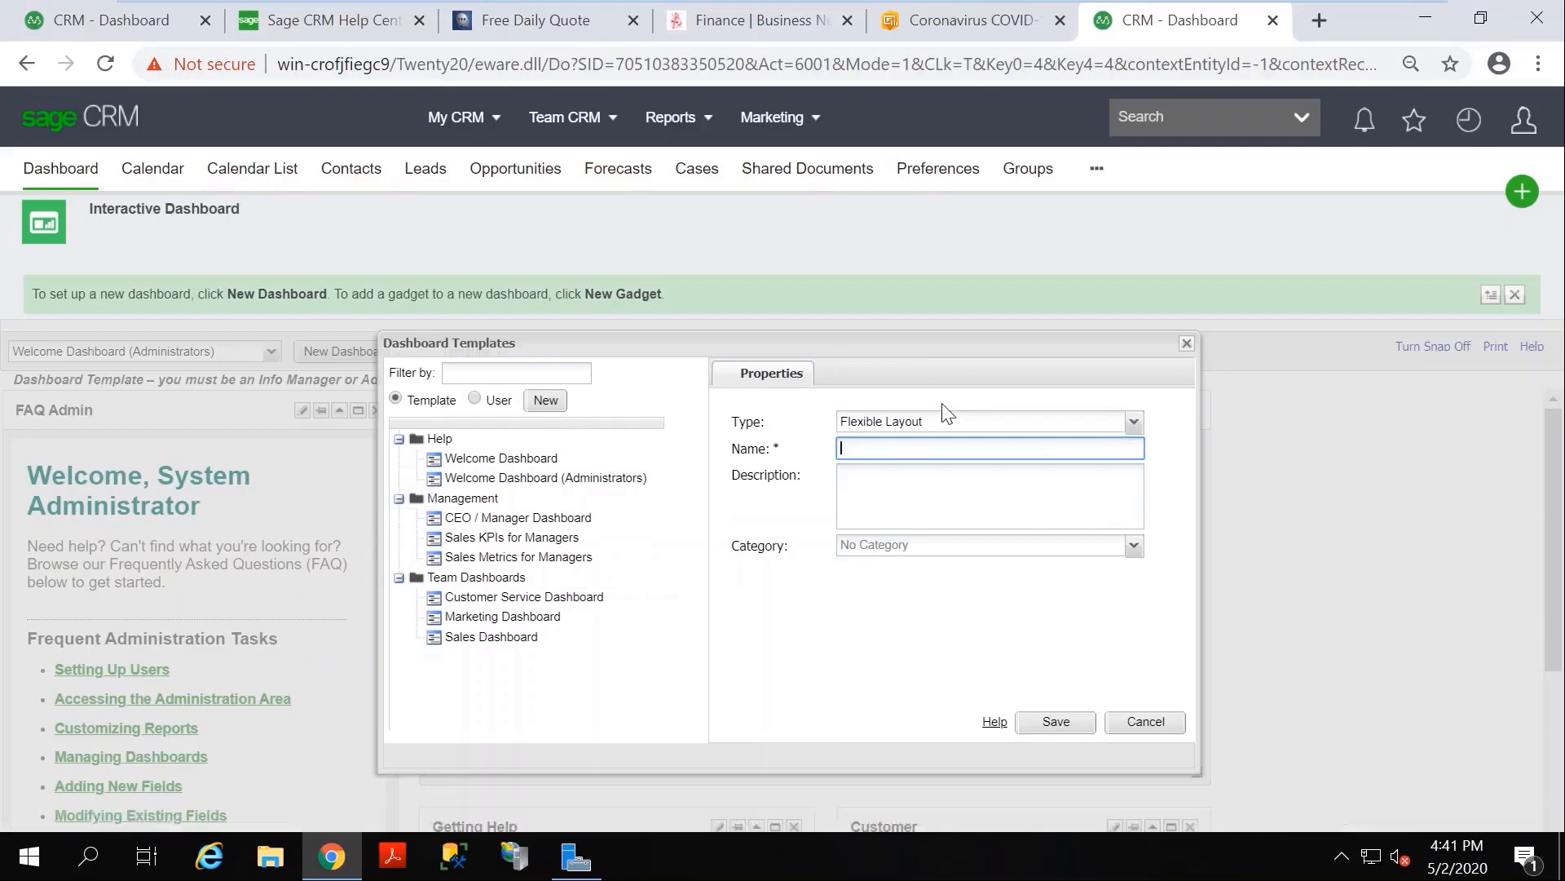
pyautogui.click(1135, 422)
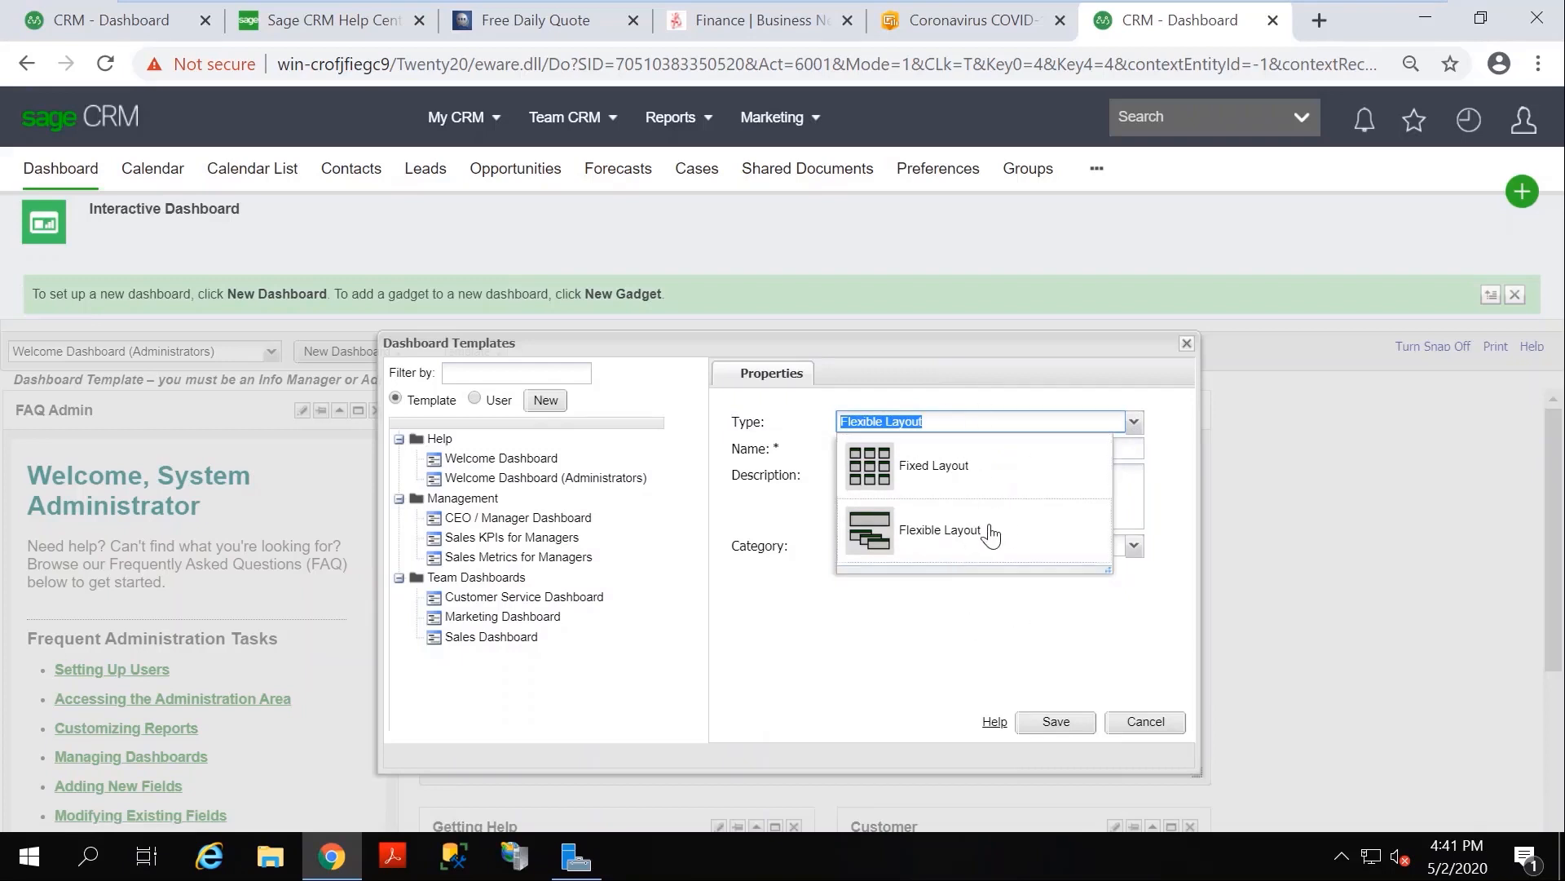
pyautogui.click(962, 540)
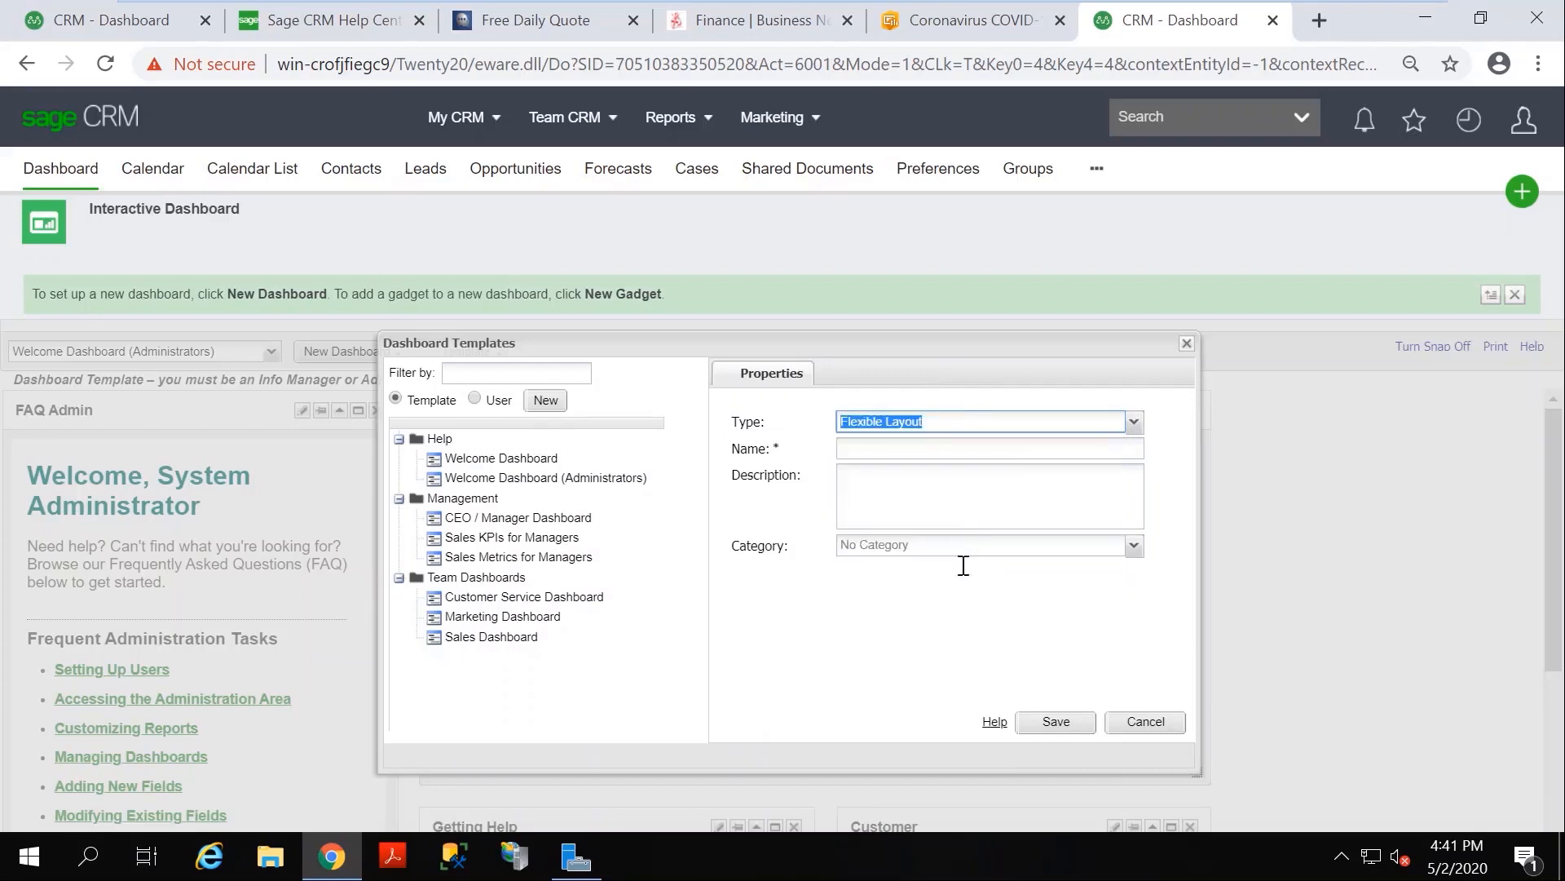
# Name the new template Ocean's cs dash, assign it to the Team Dashboards category, and save it.
pyautogui.click(887, 447)
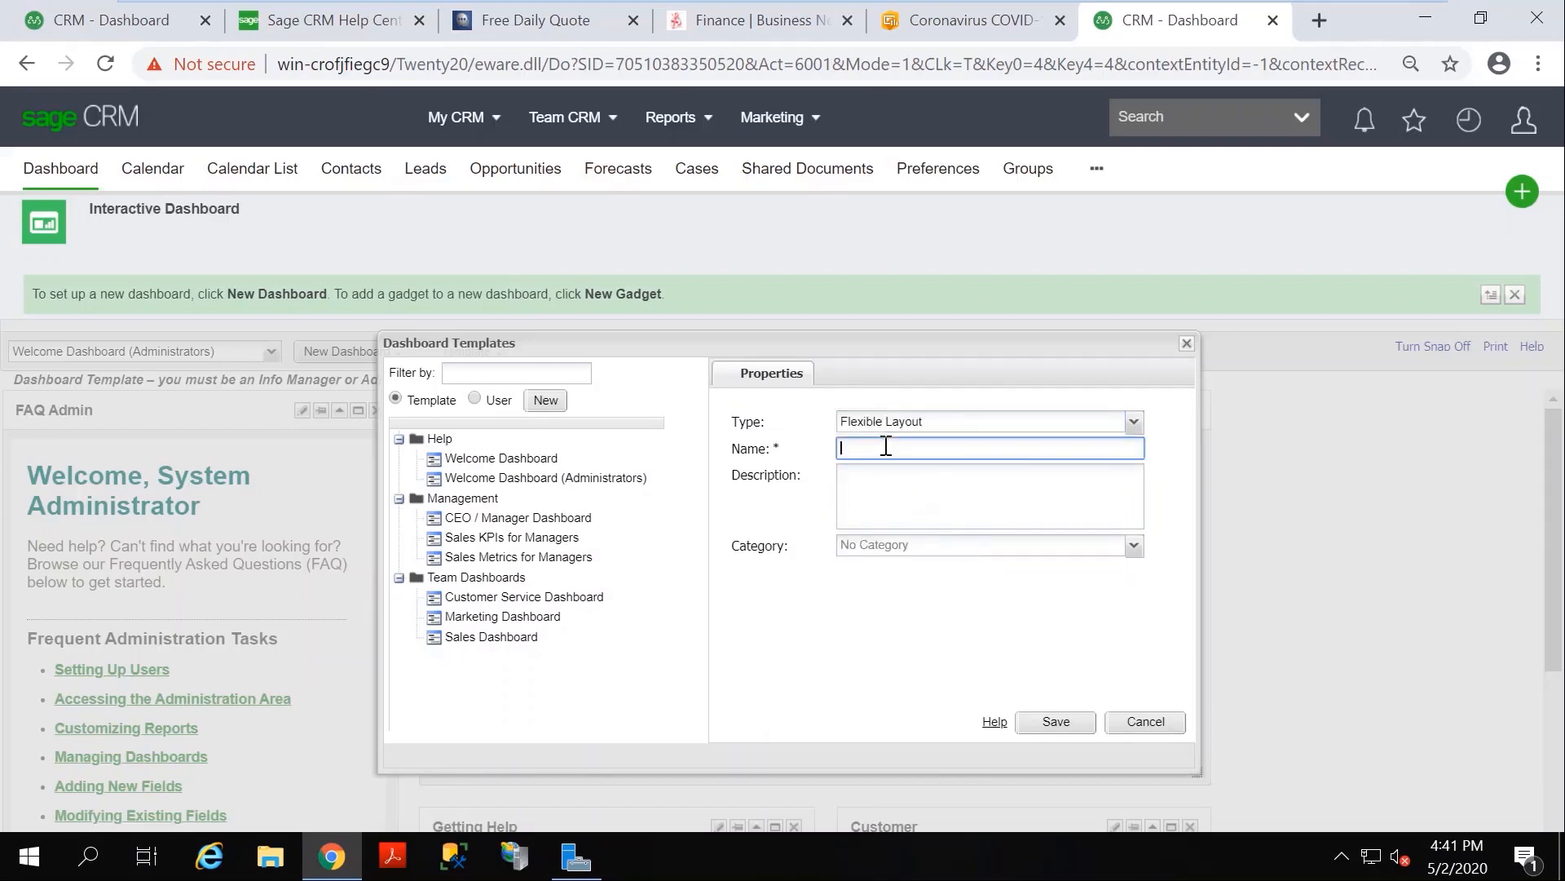
pyautogui.write("Ocean's cs dash")
pyautogui.click(1136, 548)
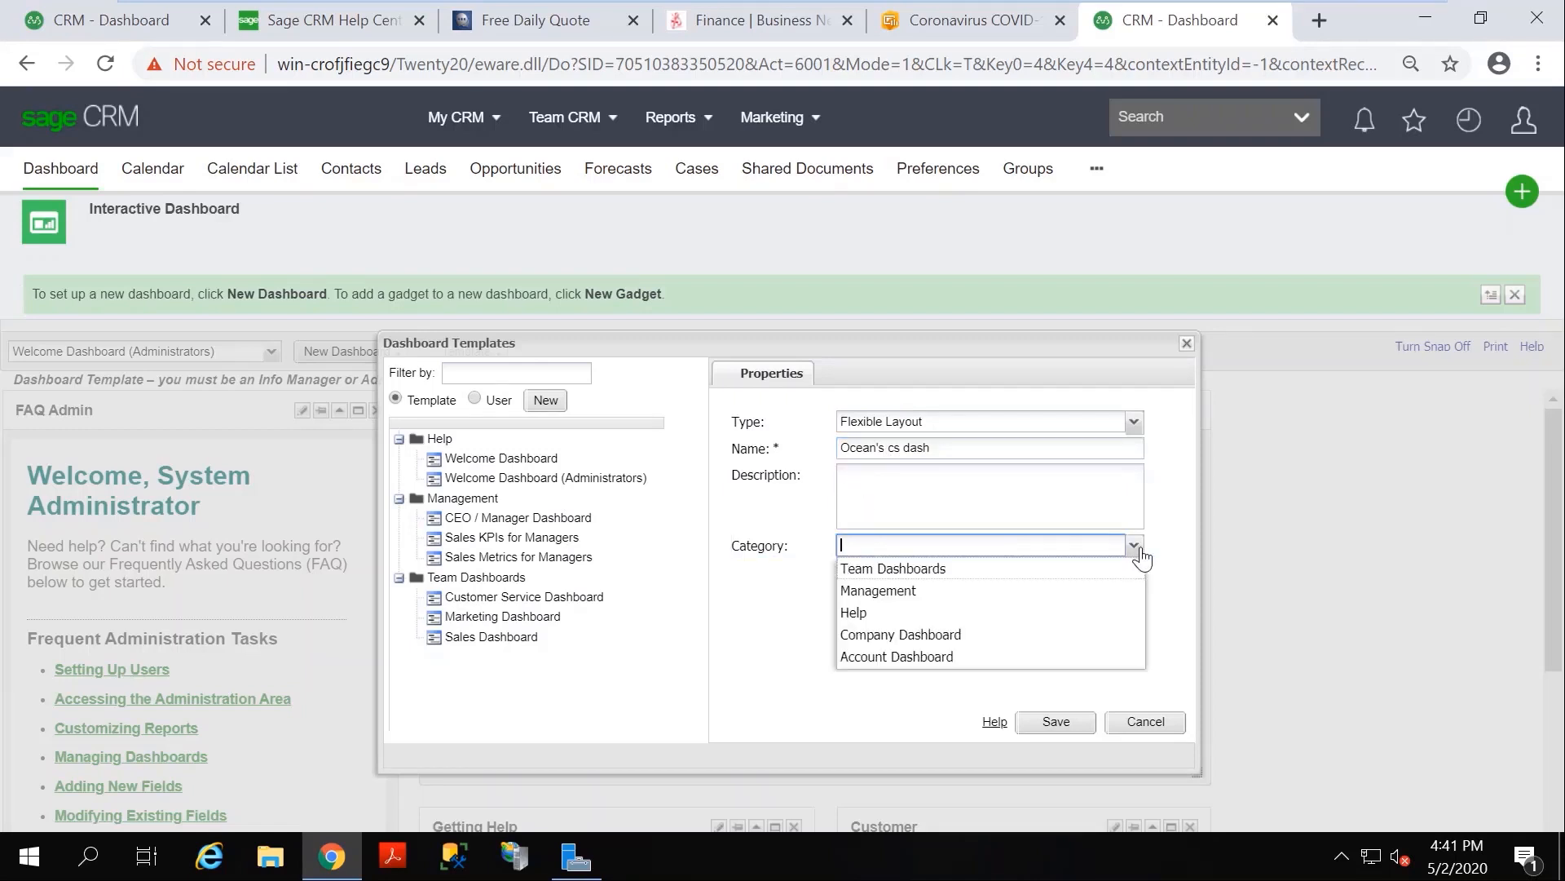
pyautogui.click(897, 569)
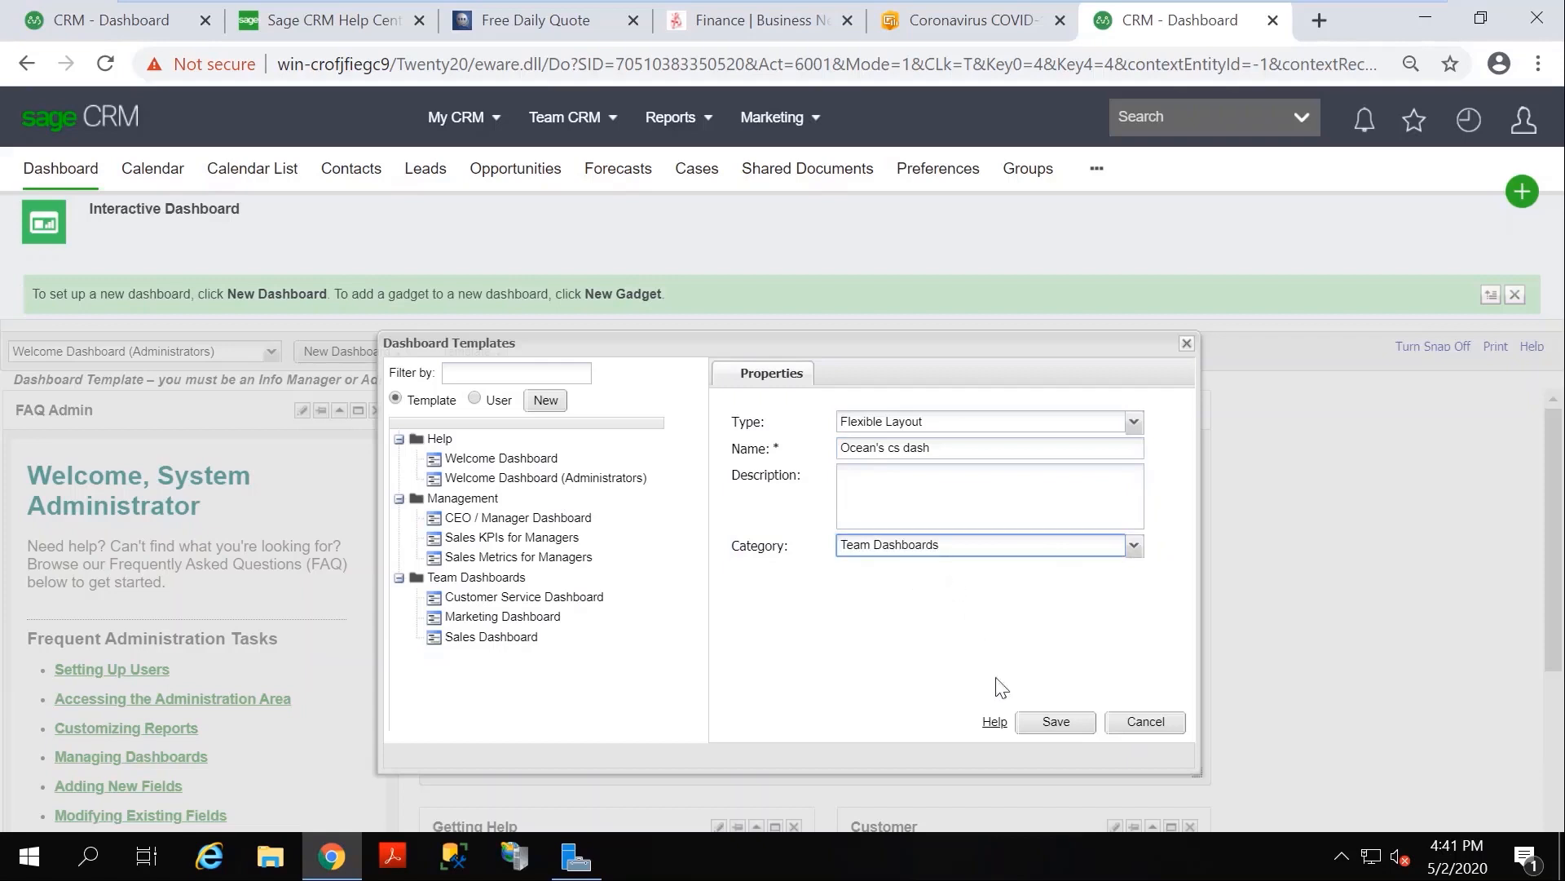
pyautogui.click(1057, 721)
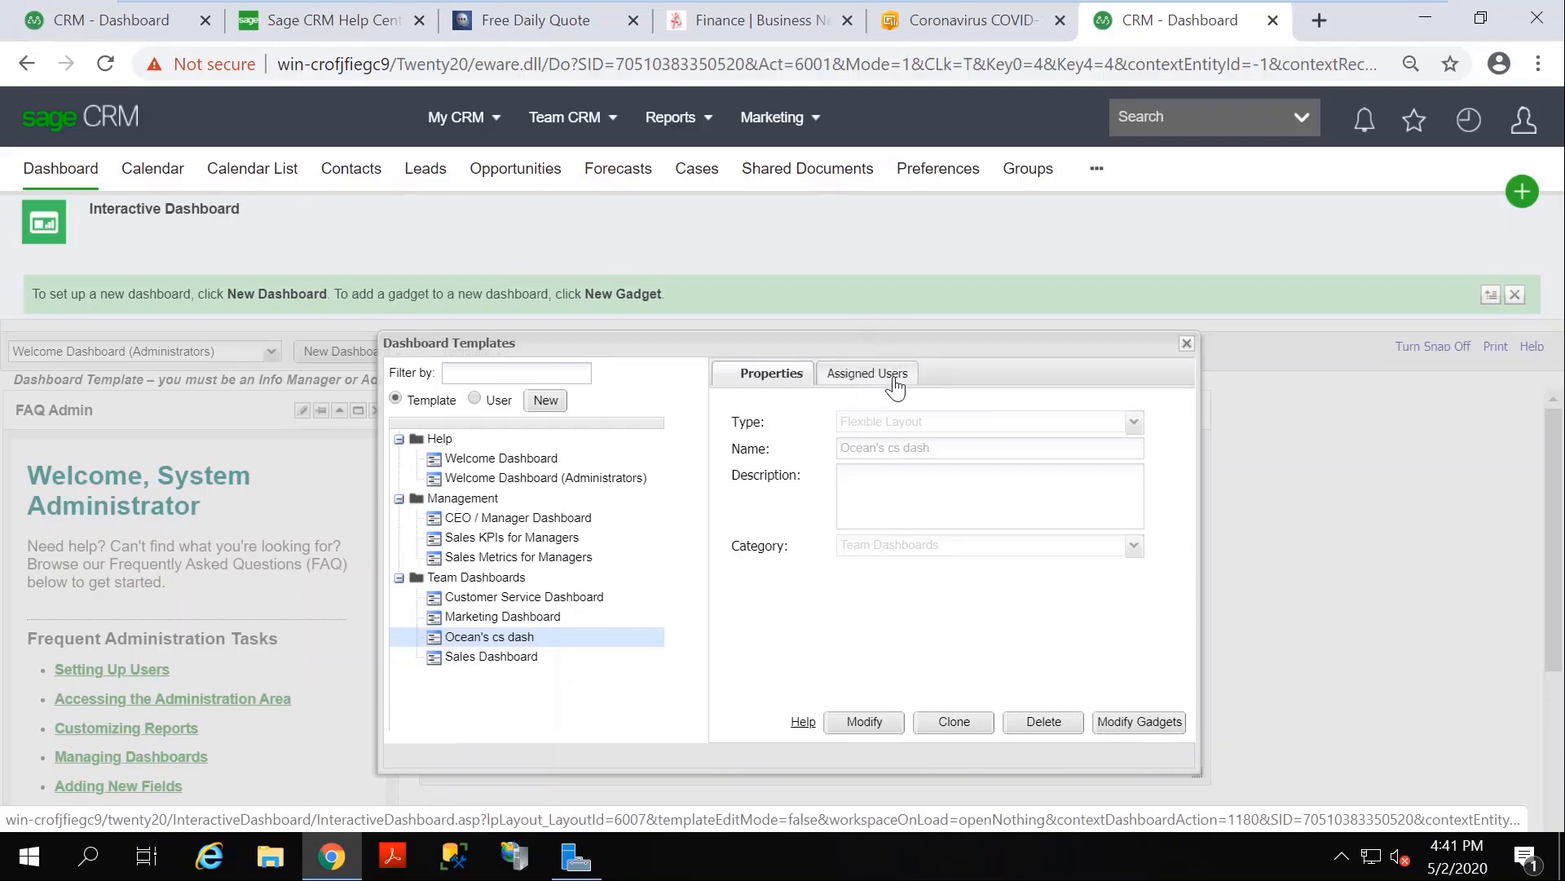
# Open the Ocean's cs dash template for gadget editing and create a Calendar gadget named My dairy.
pyautogui.click(1166, 723)
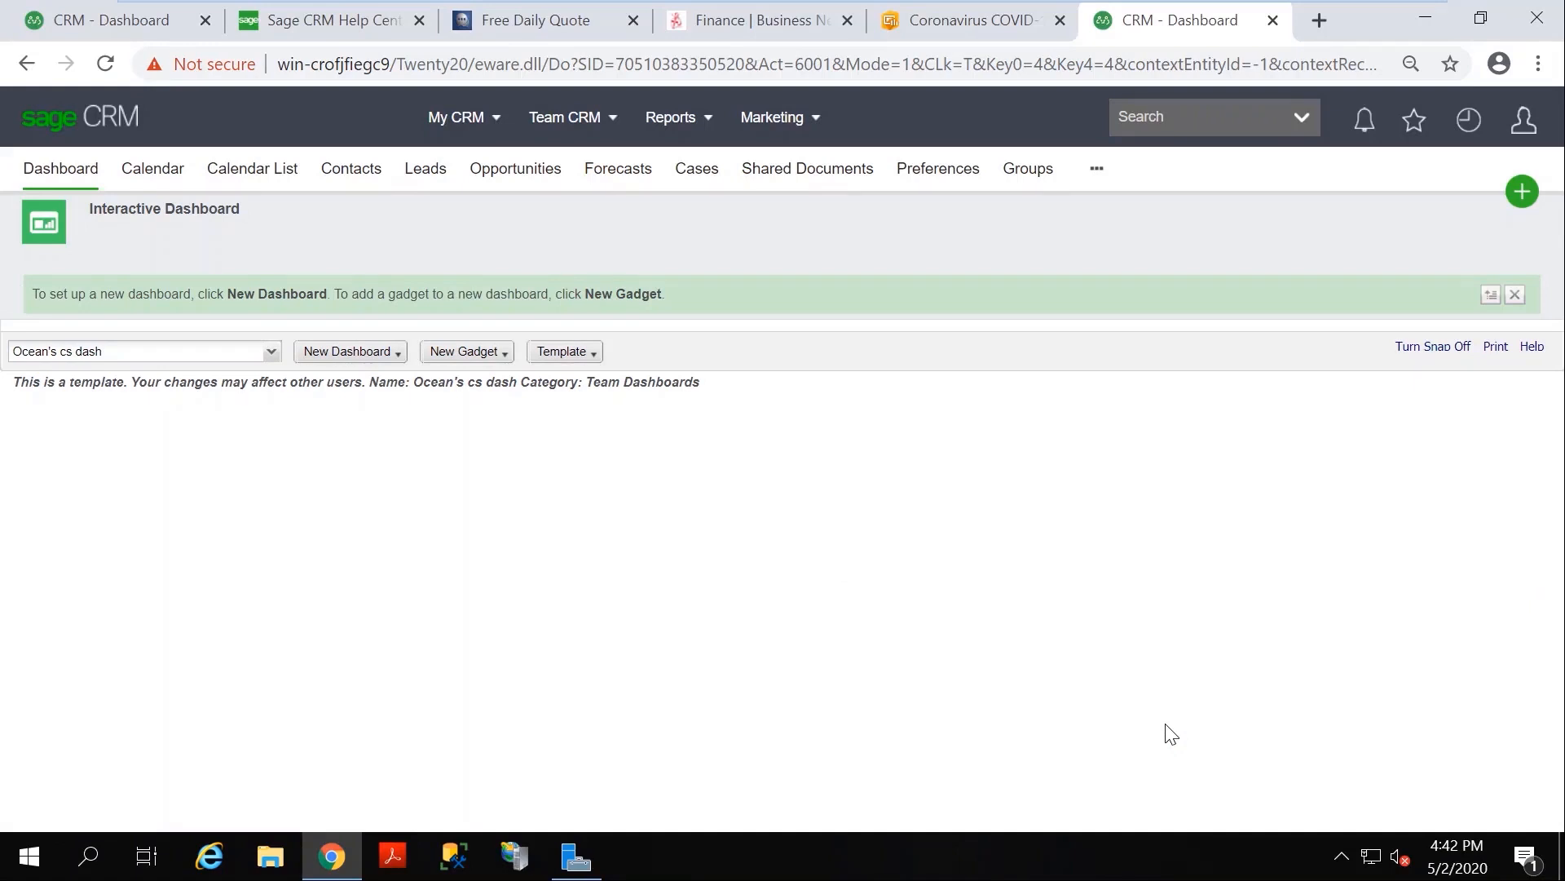
pyautogui.click(502, 357)
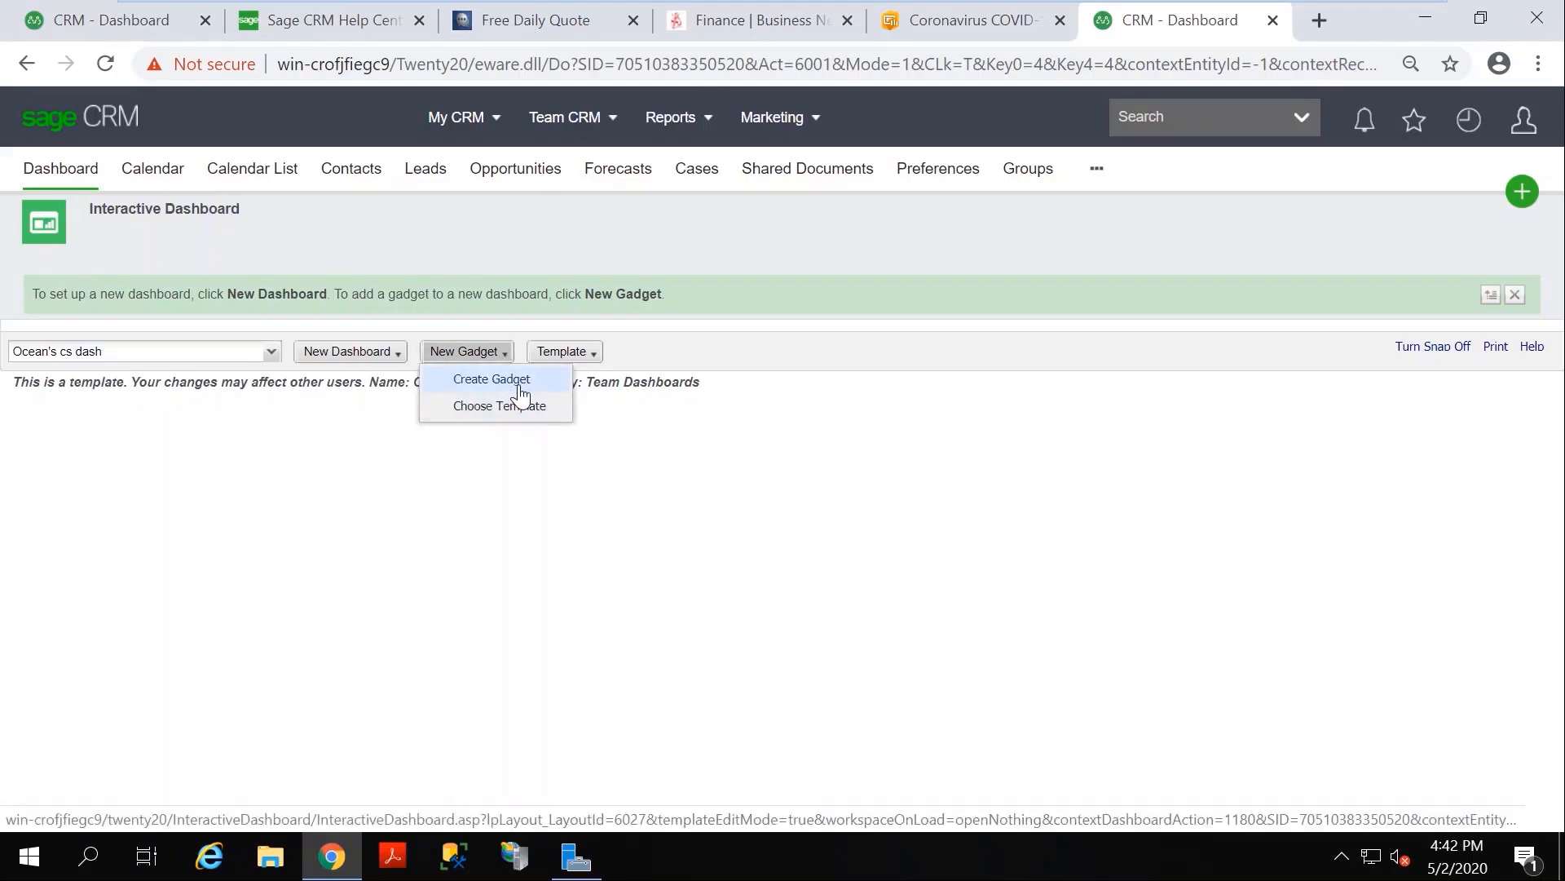
pyautogui.click(519, 384)
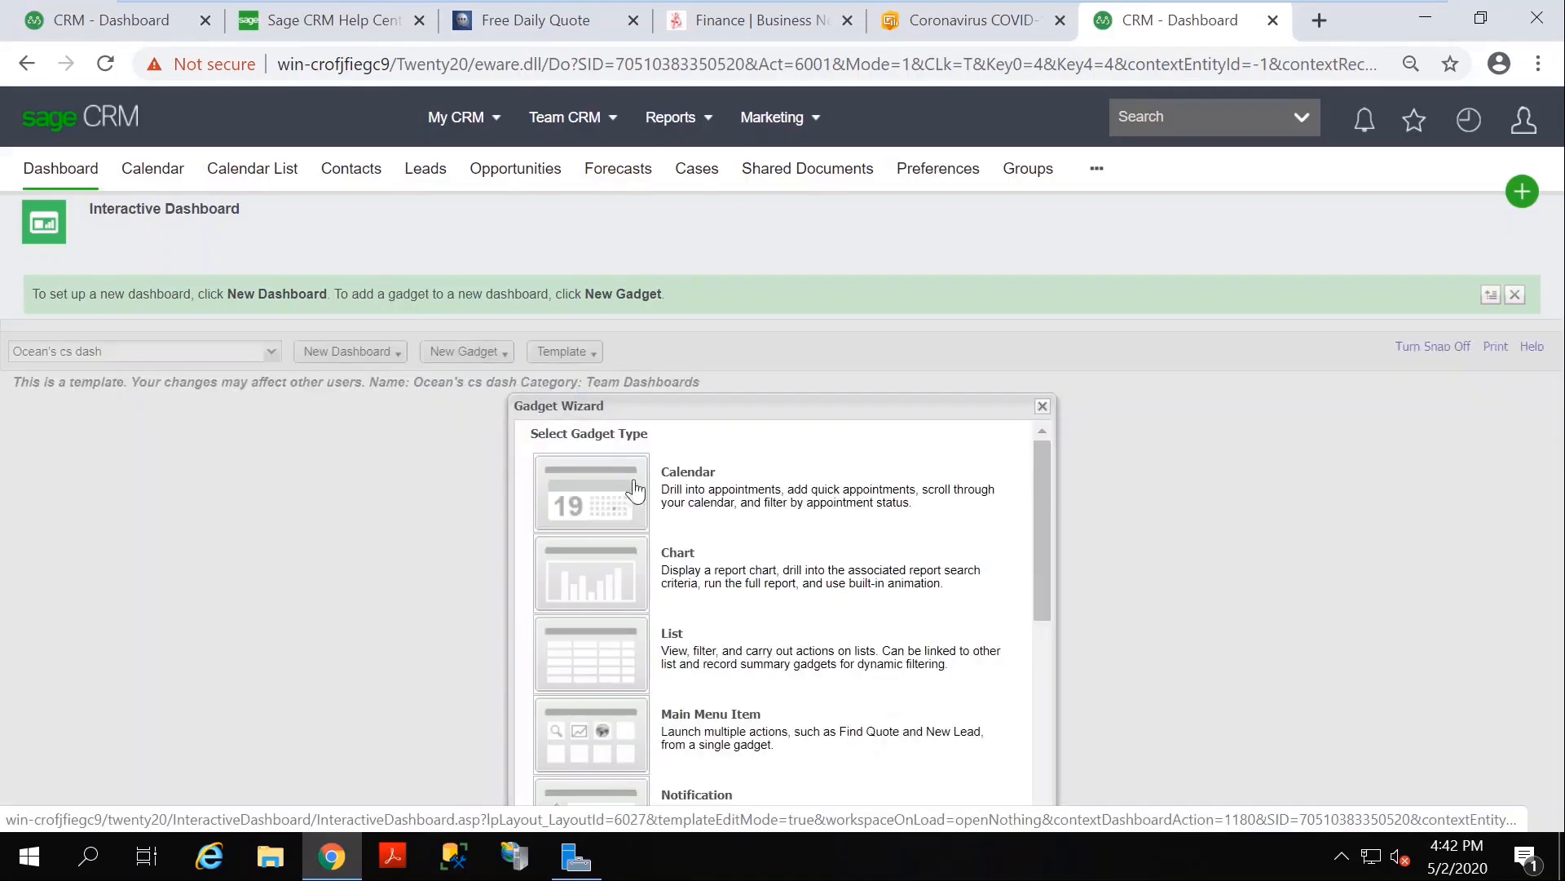
pyautogui.click(811, 512)
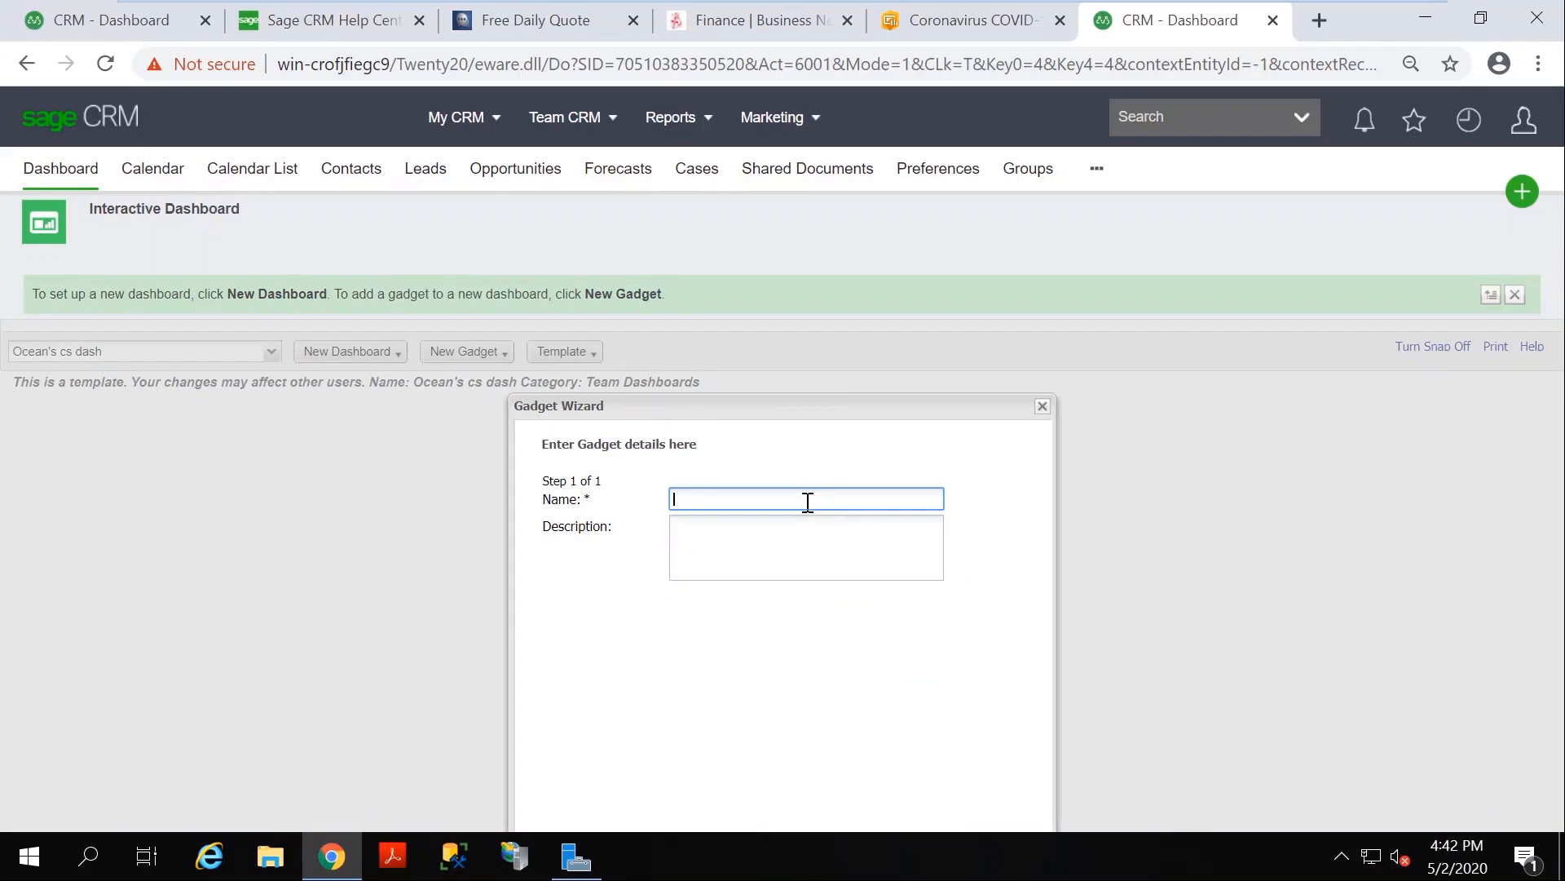
pyautogui.write('My dairy')
pyautogui.moveTo(842, 405); pyautogui.dragTo(838, 335)
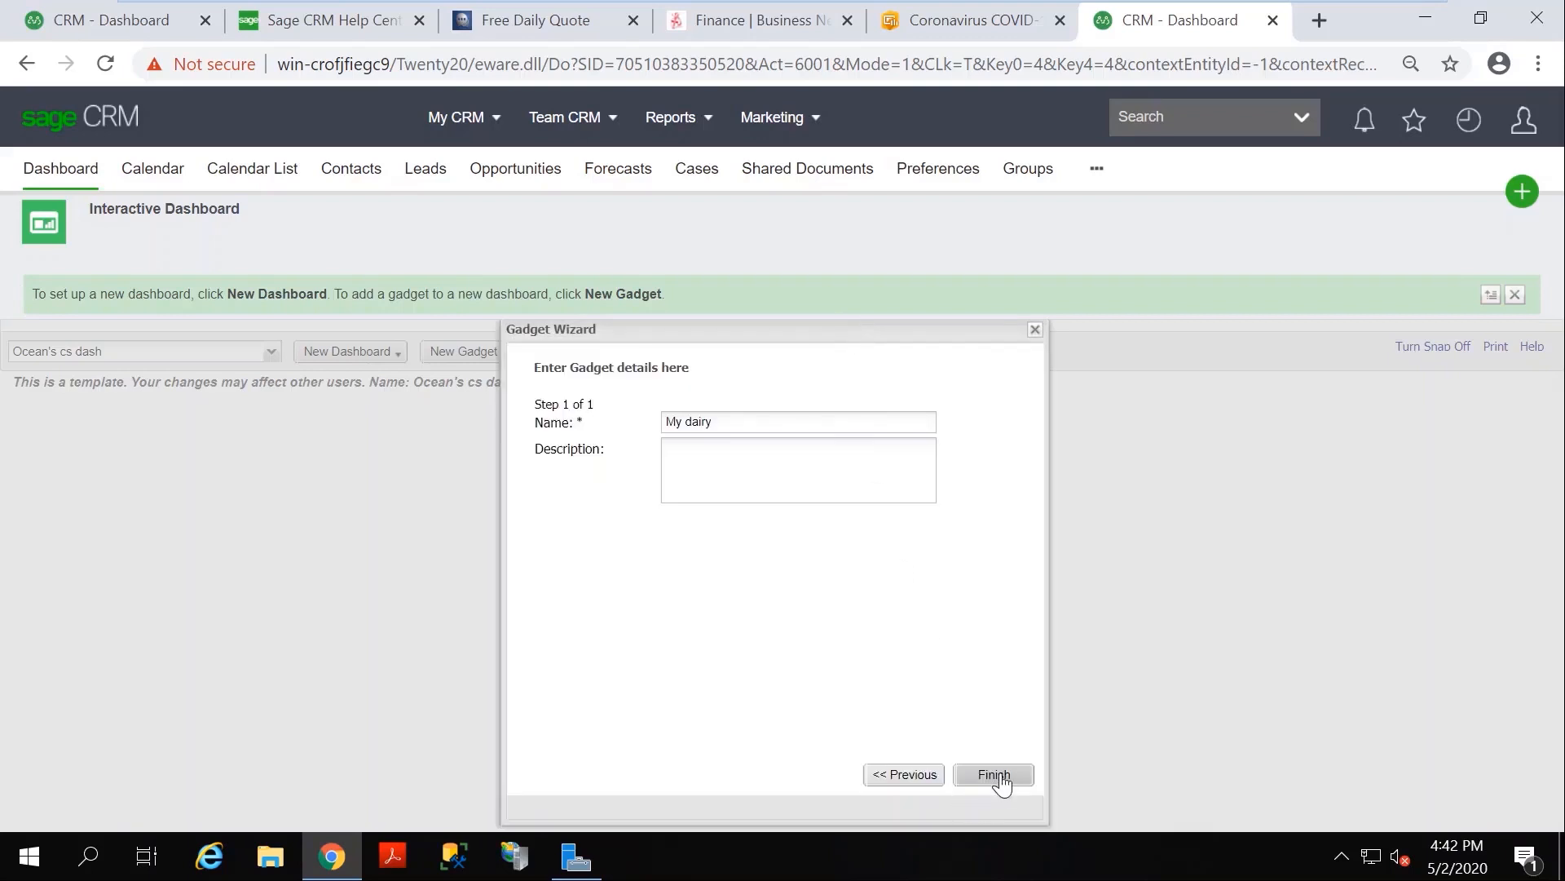
pyautogui.click(1004, 779)
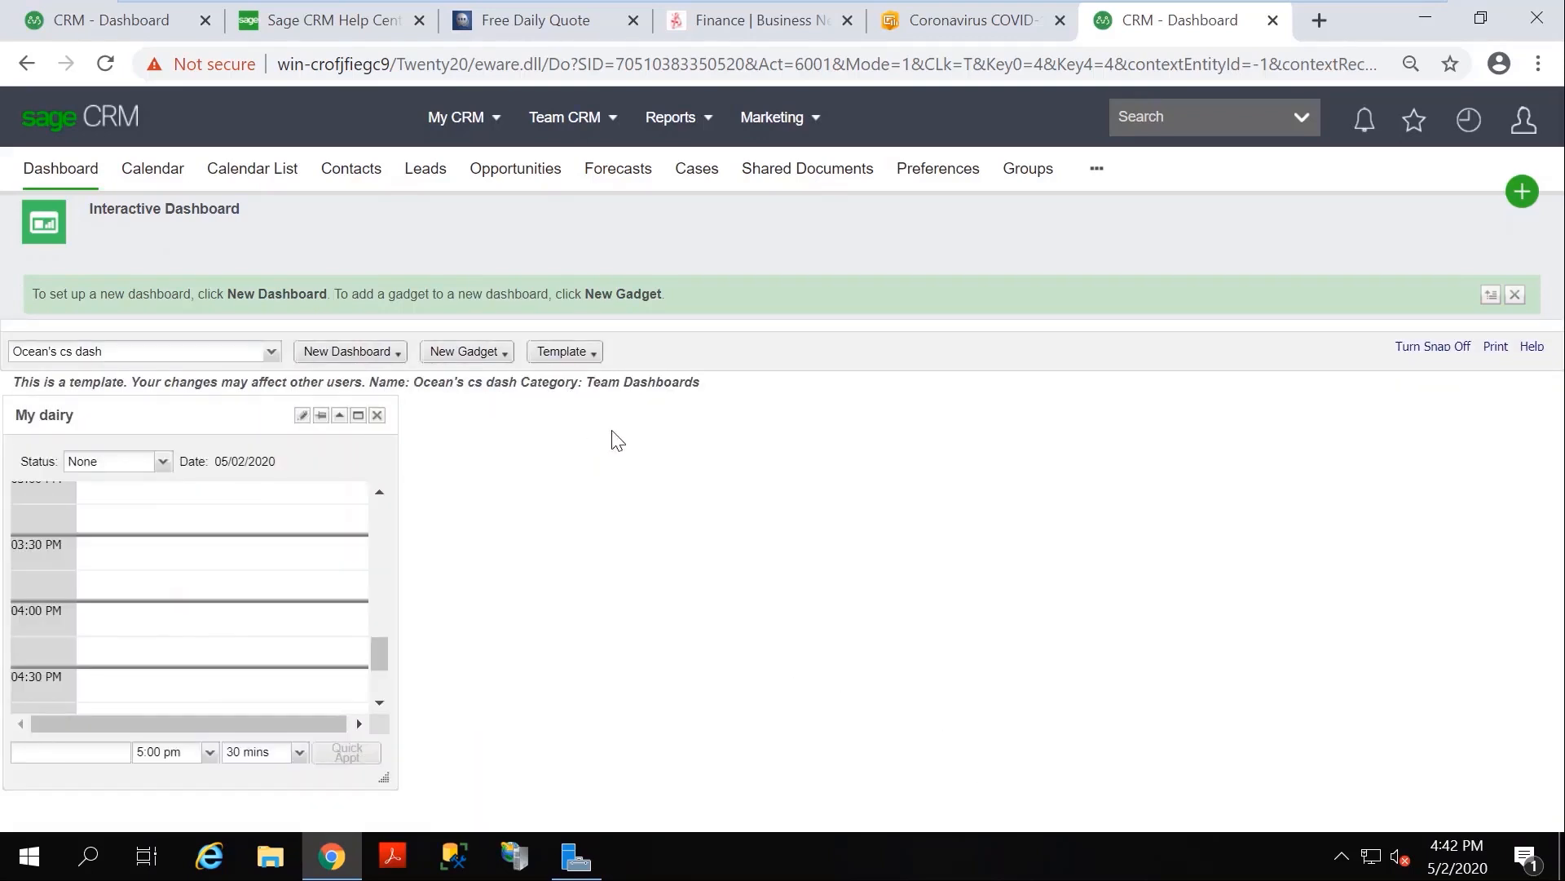
# Start creating a website gadget on the Ocean's cs dash template.
pyautogui.moveTo(1190, 10)
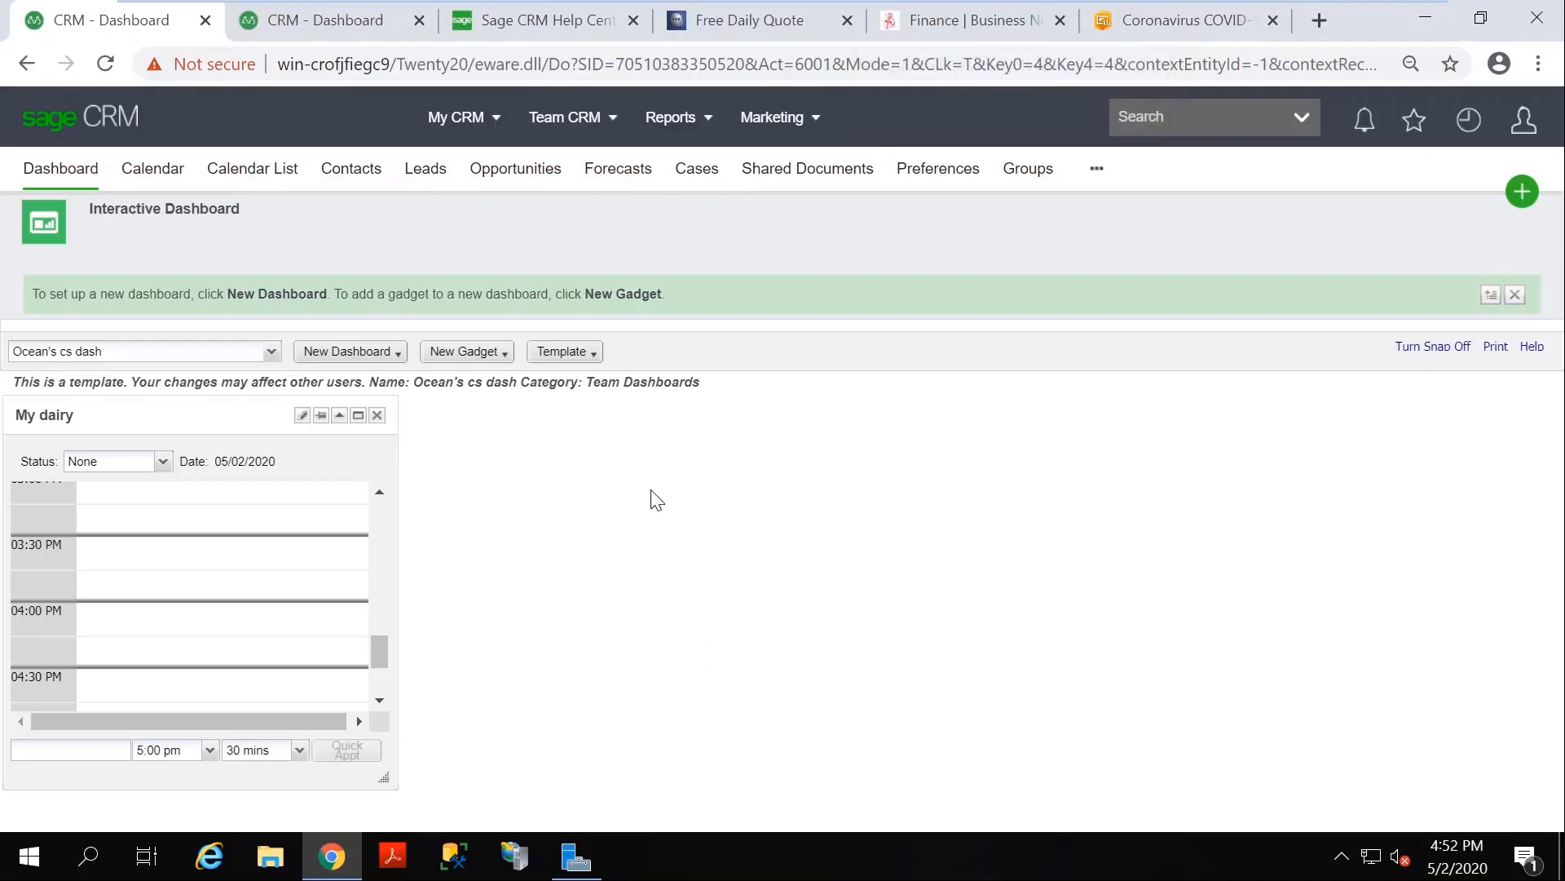
pyautogui.click(504, 354)
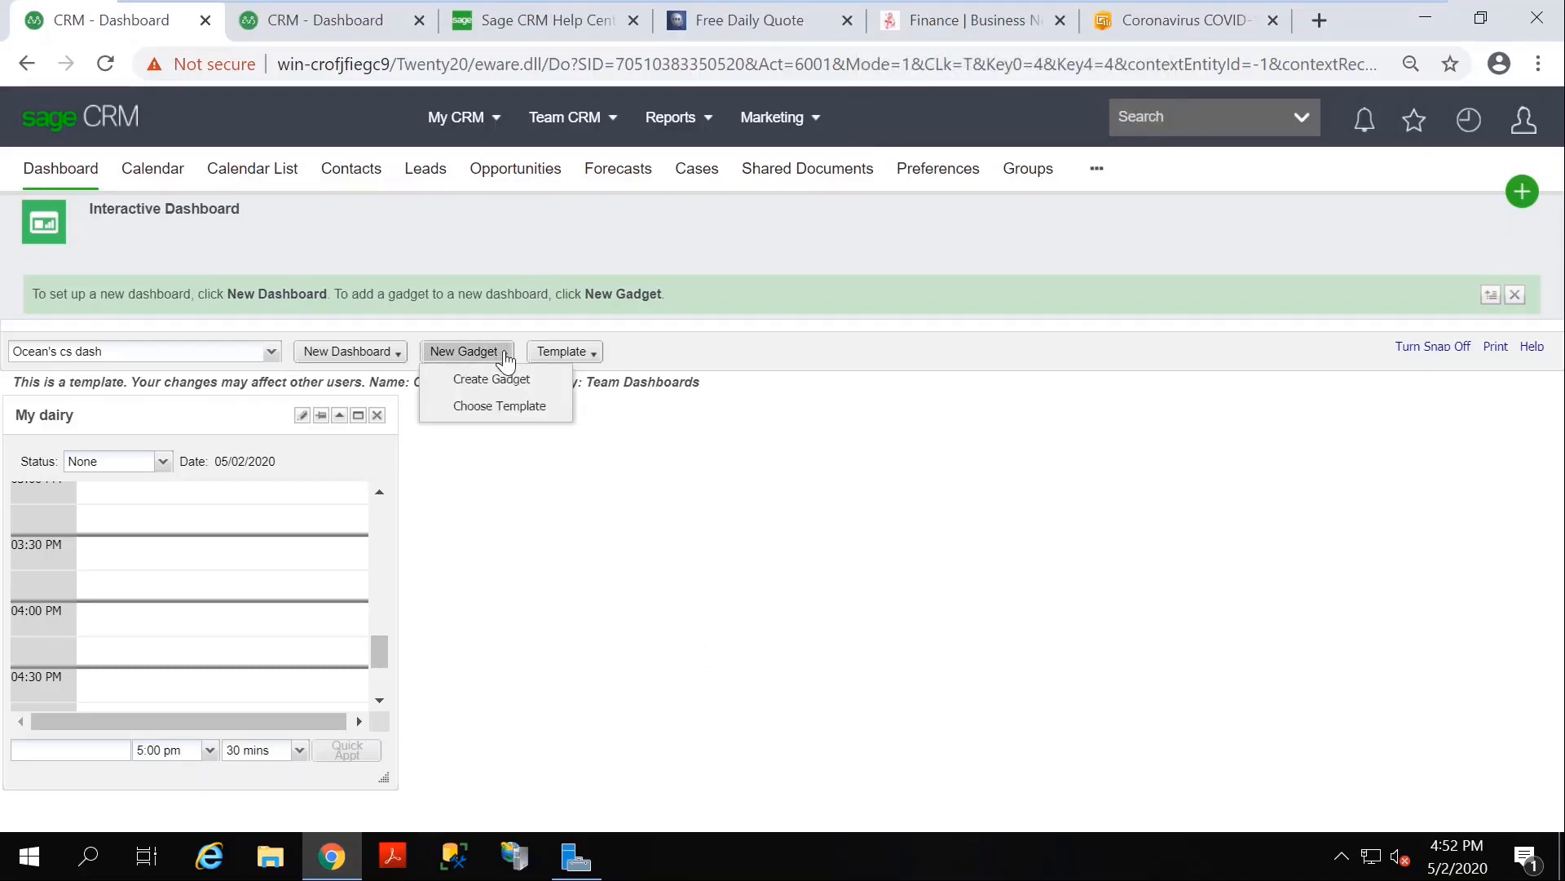
pyautogui.click(540, 381)
pyautogui.moveTo(1045, 596); pyautogui.dragTo(1036, 838)
pyautogui.click(746, 799)
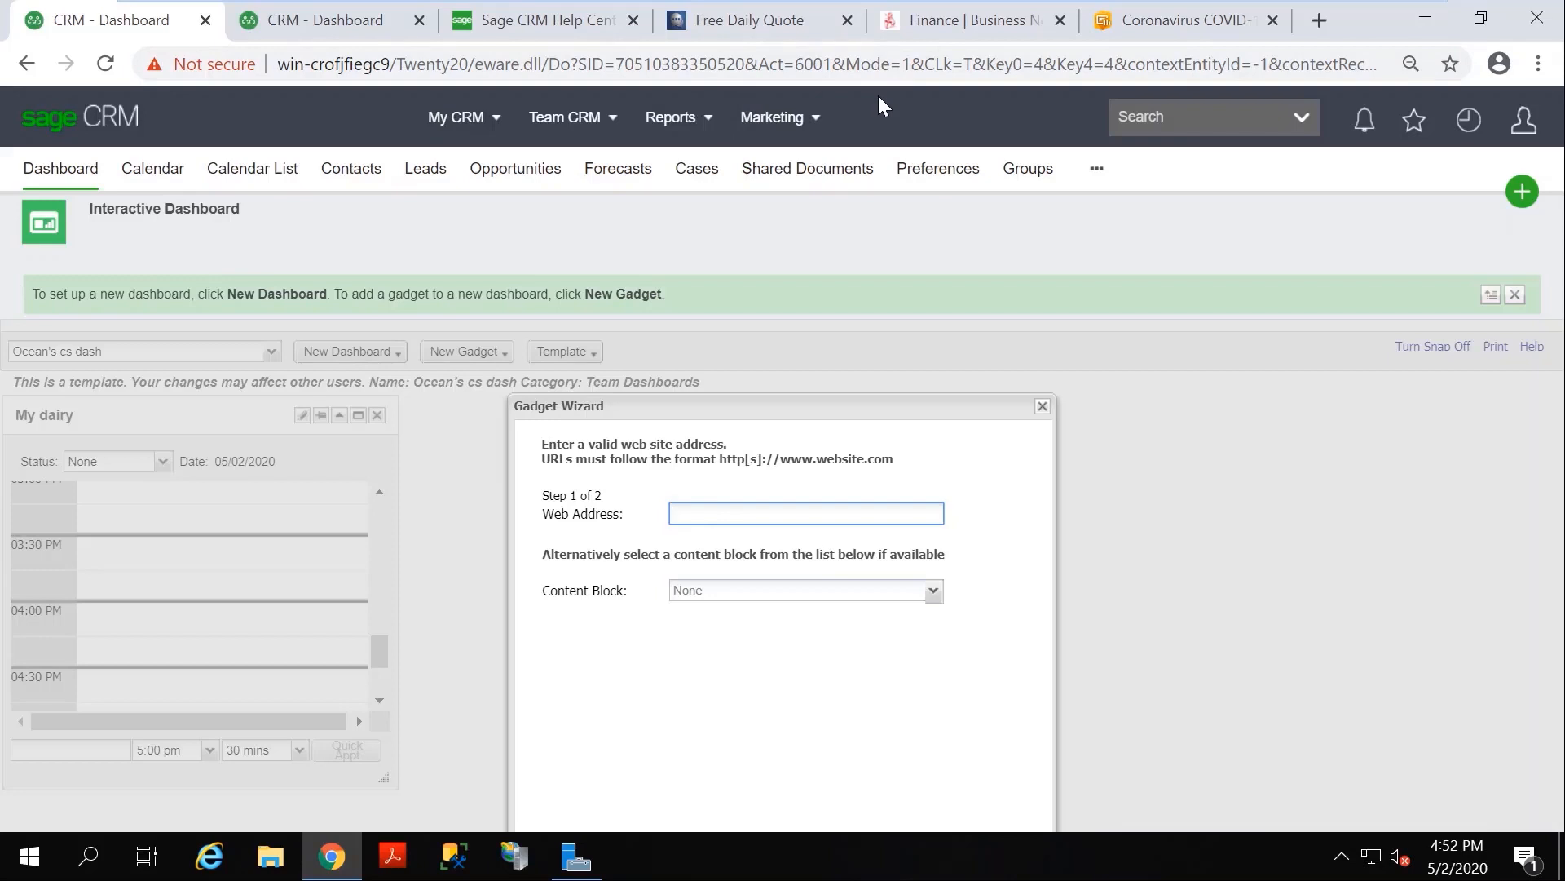
pyautogui.click(580, 24)
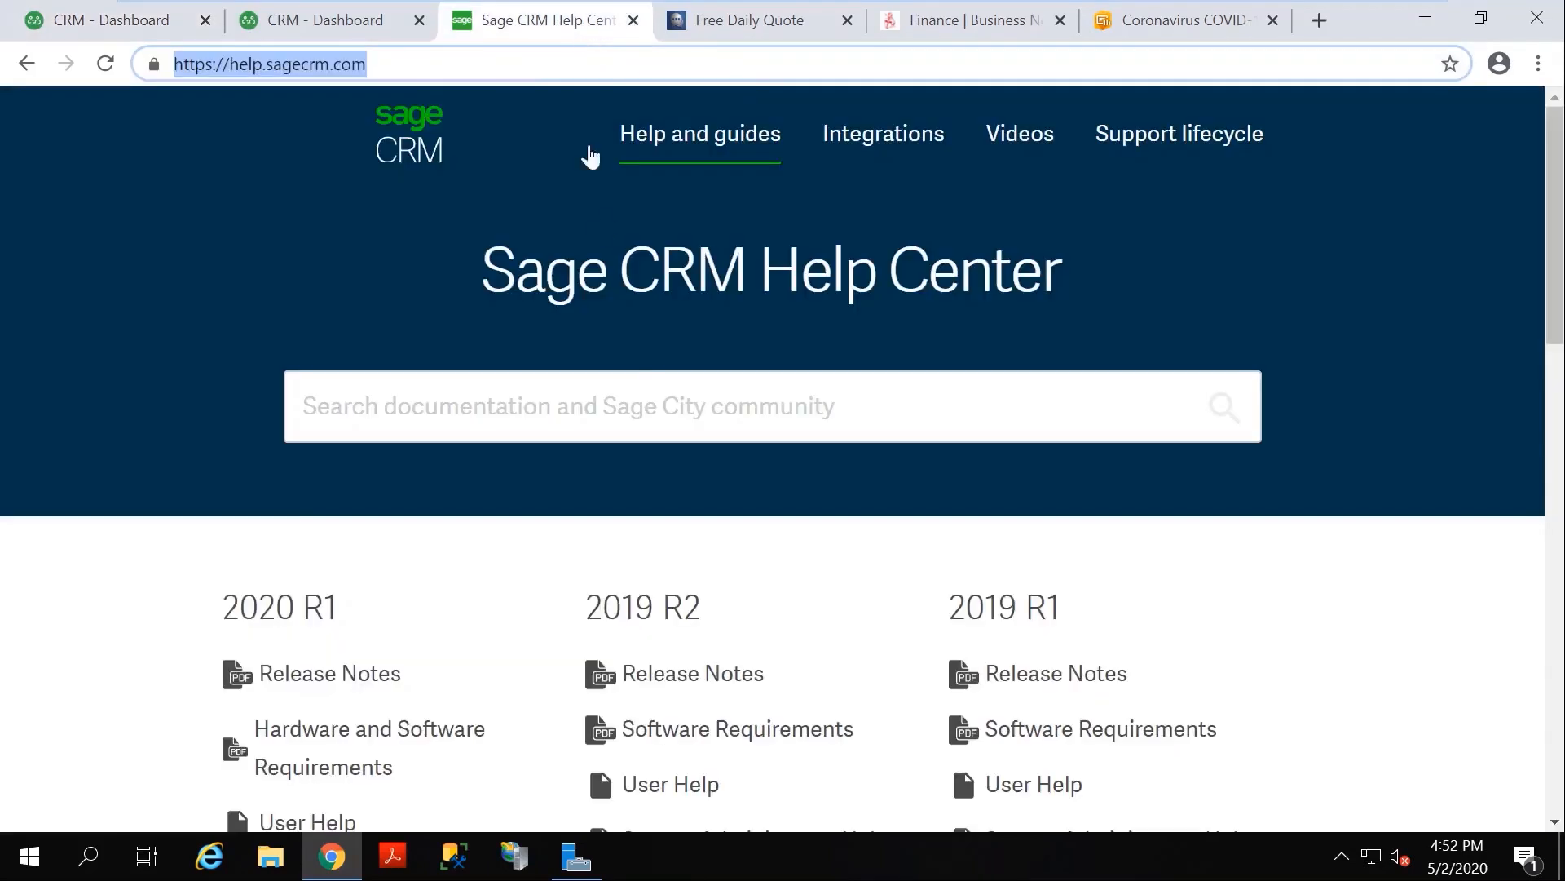
pyautogui.rightClick(330, 67)
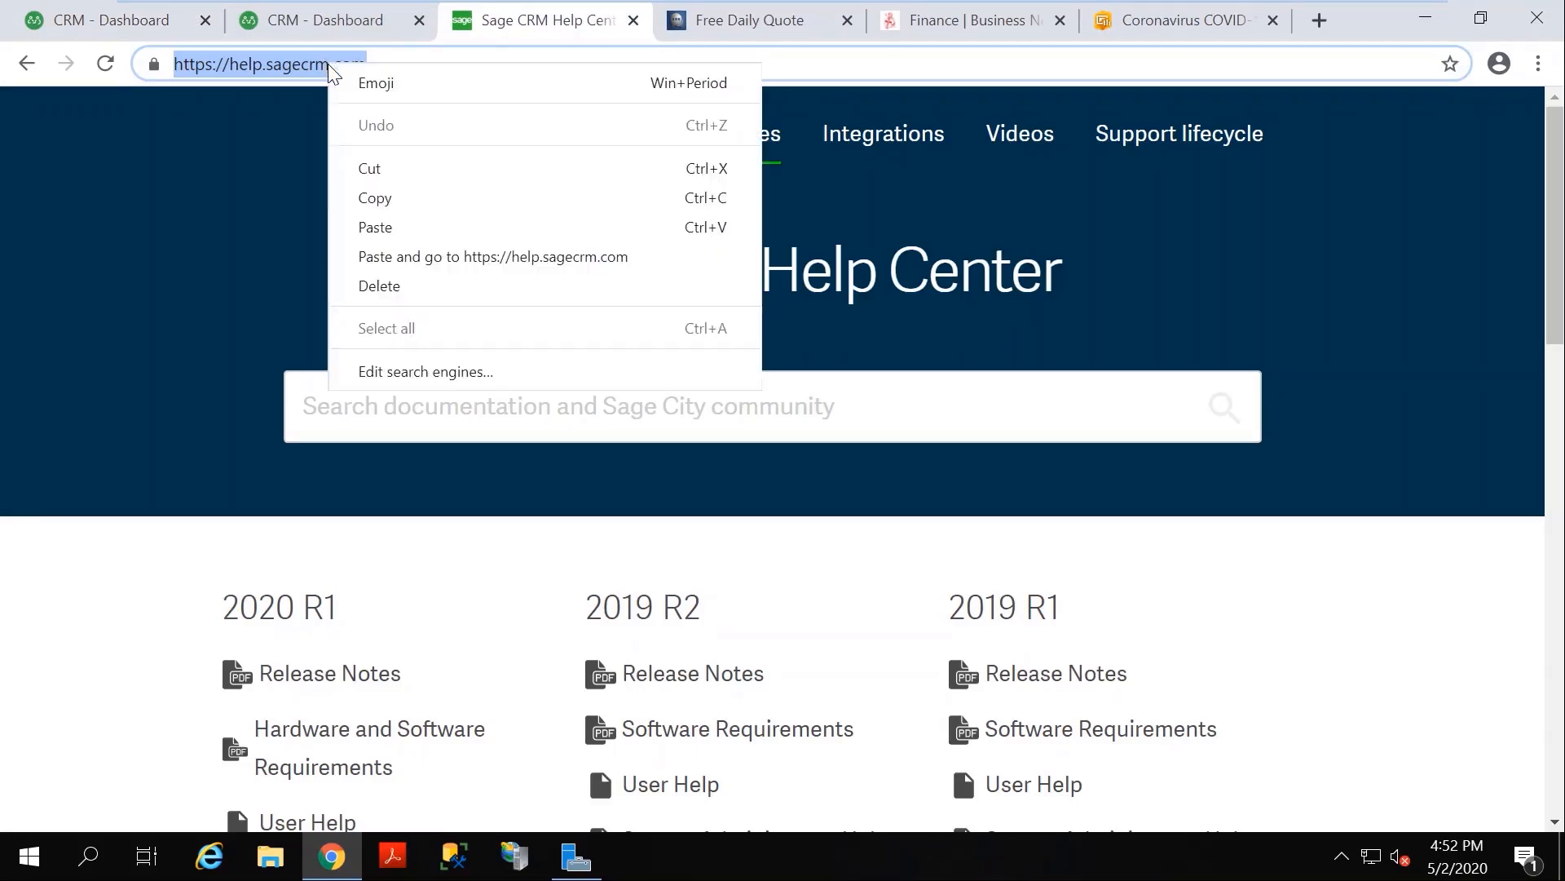
pyautogui.click(375, 199)
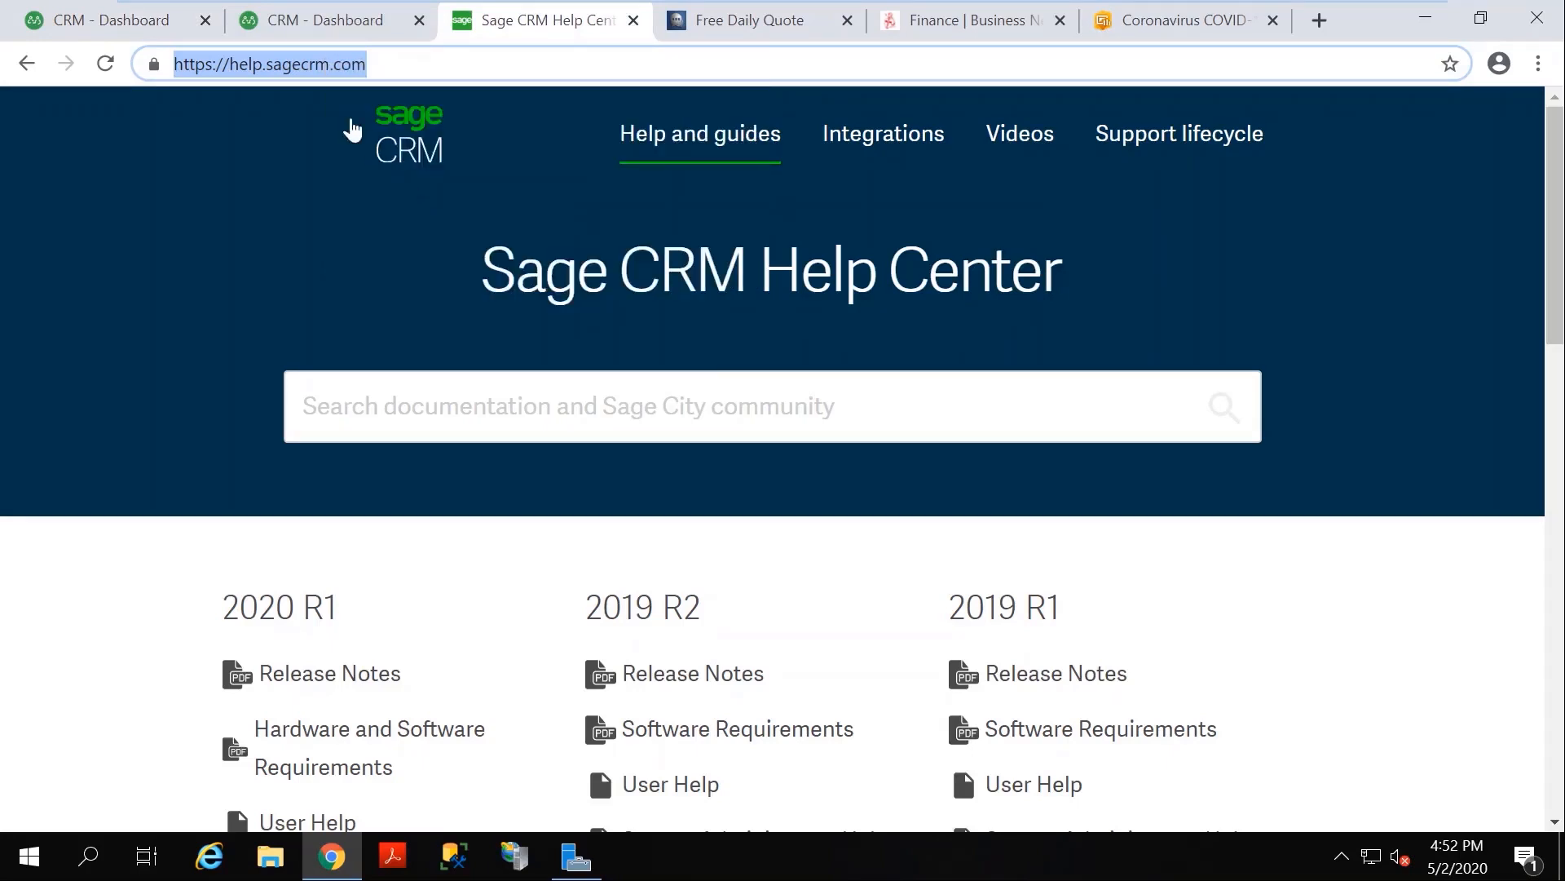
pyautogui.click(116, 23)
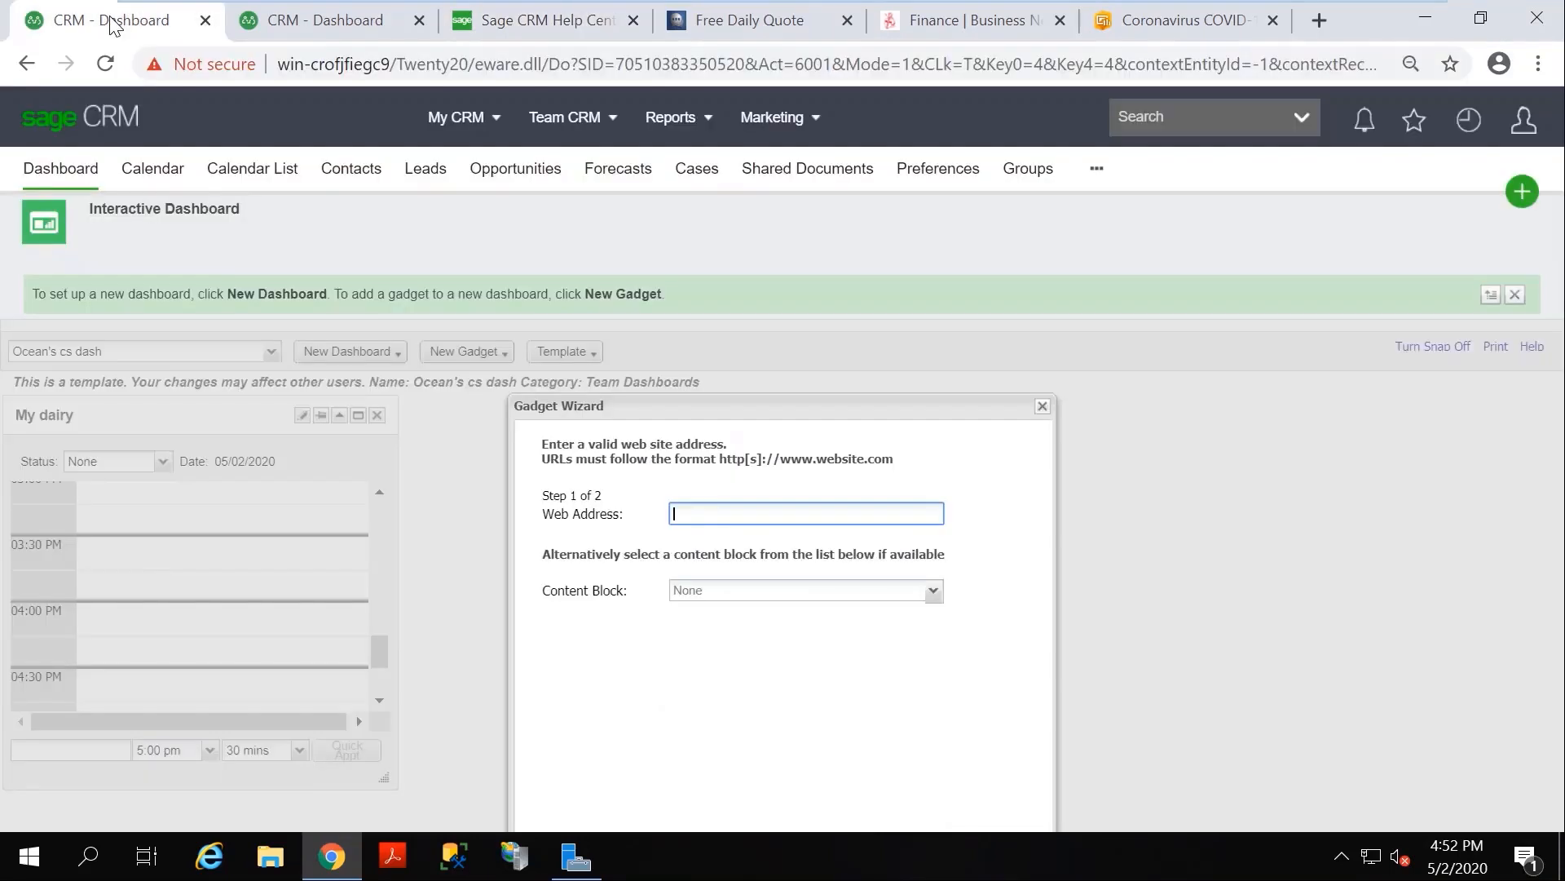
pyautogui.rightClick(699, 514)
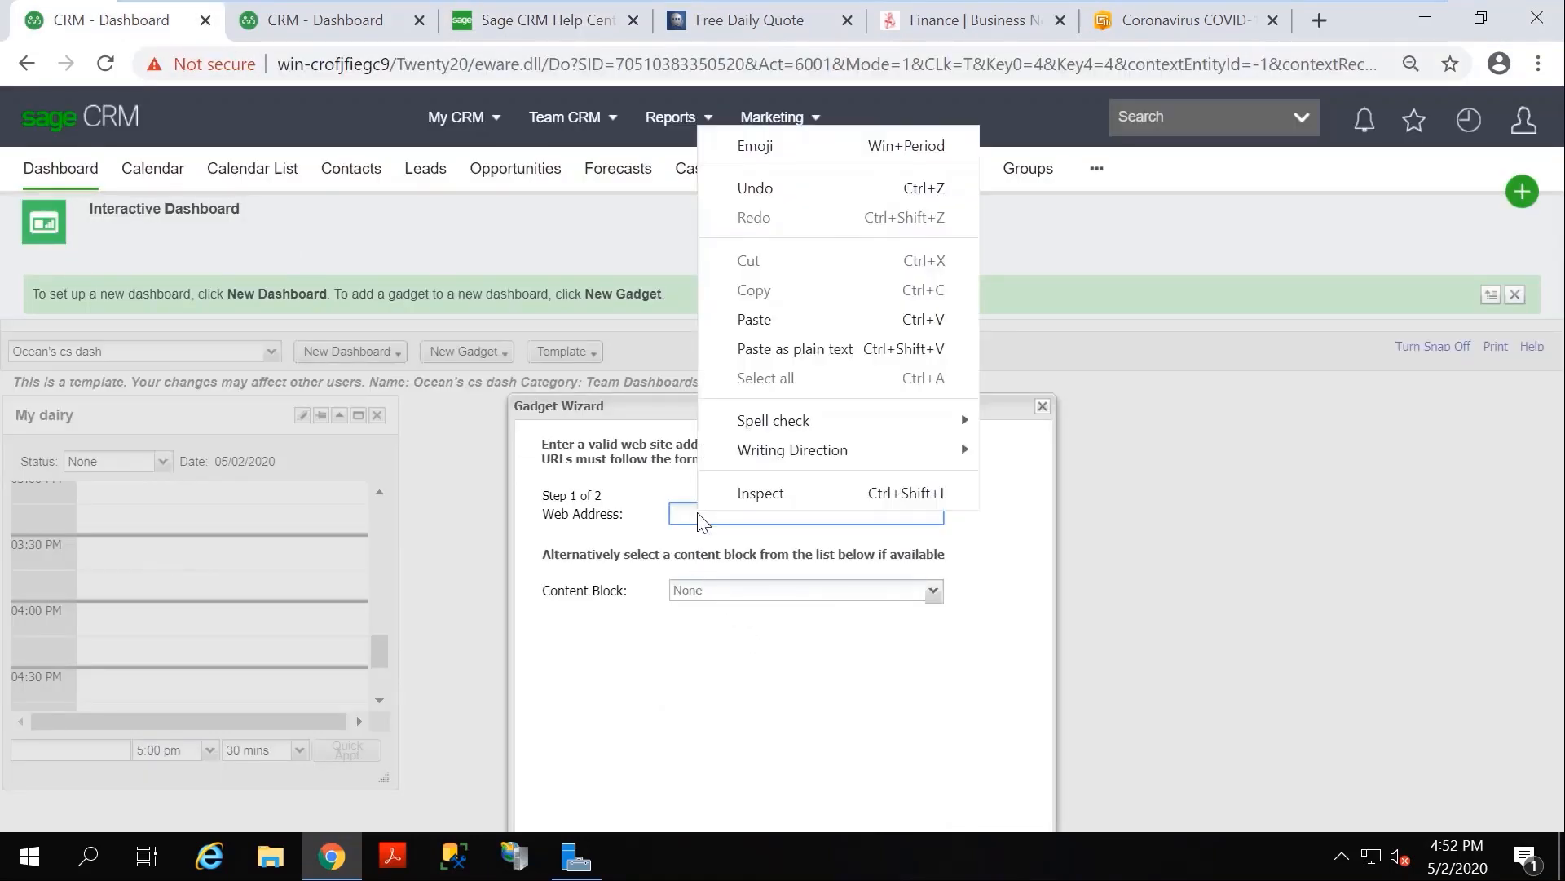
pyautogui.click(805, 325)
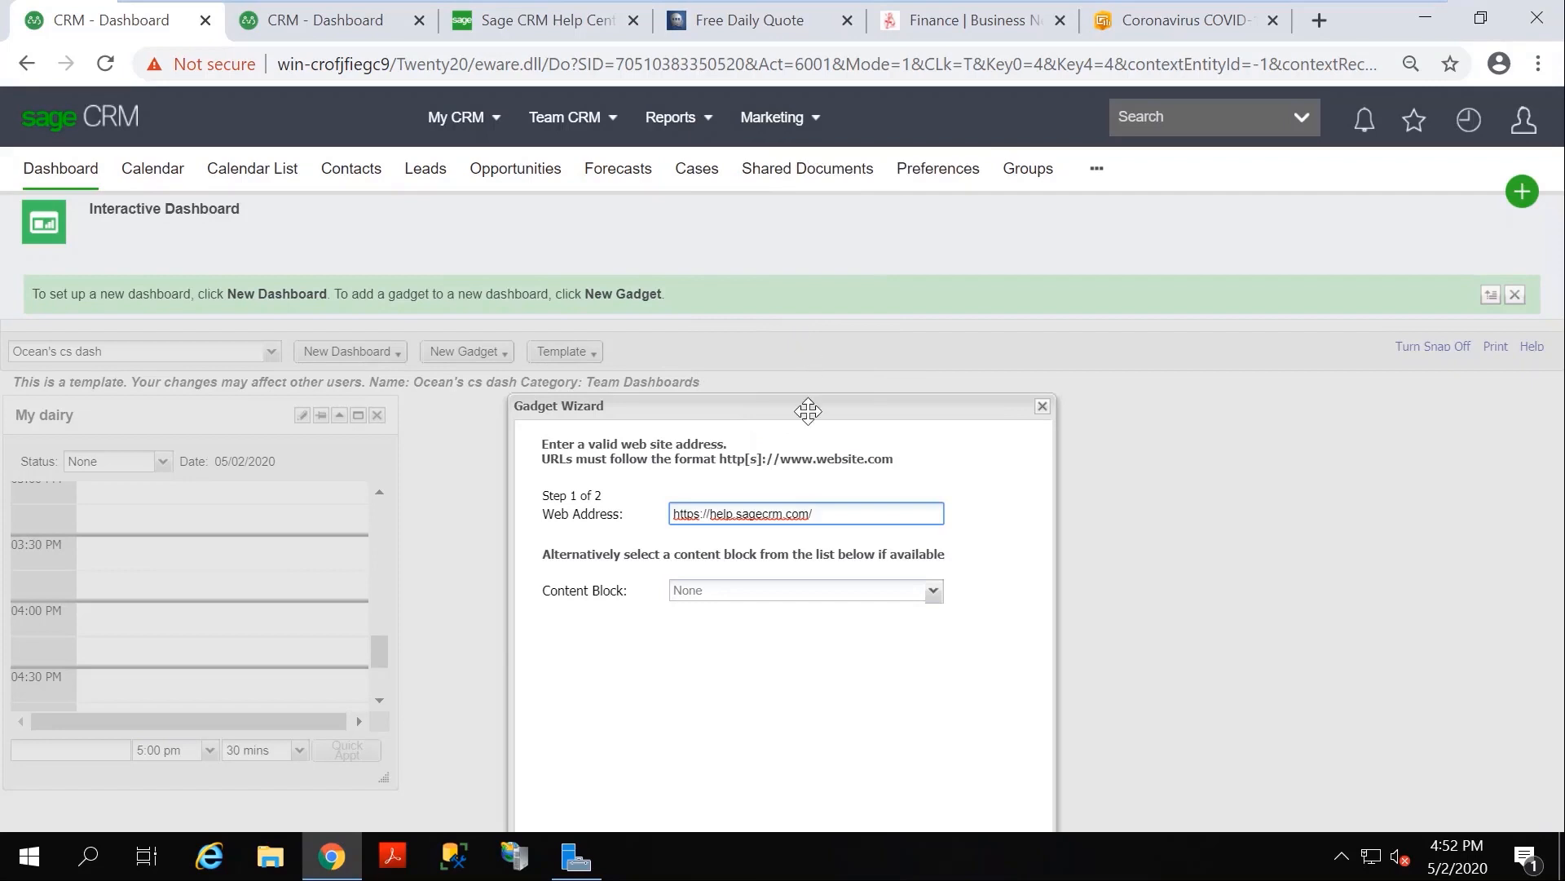
# Name the website gadget CRM Help and finish creating it on the template.
pyautogui.moveTo(808, 411); pyautogui.dragTo(795, 342)
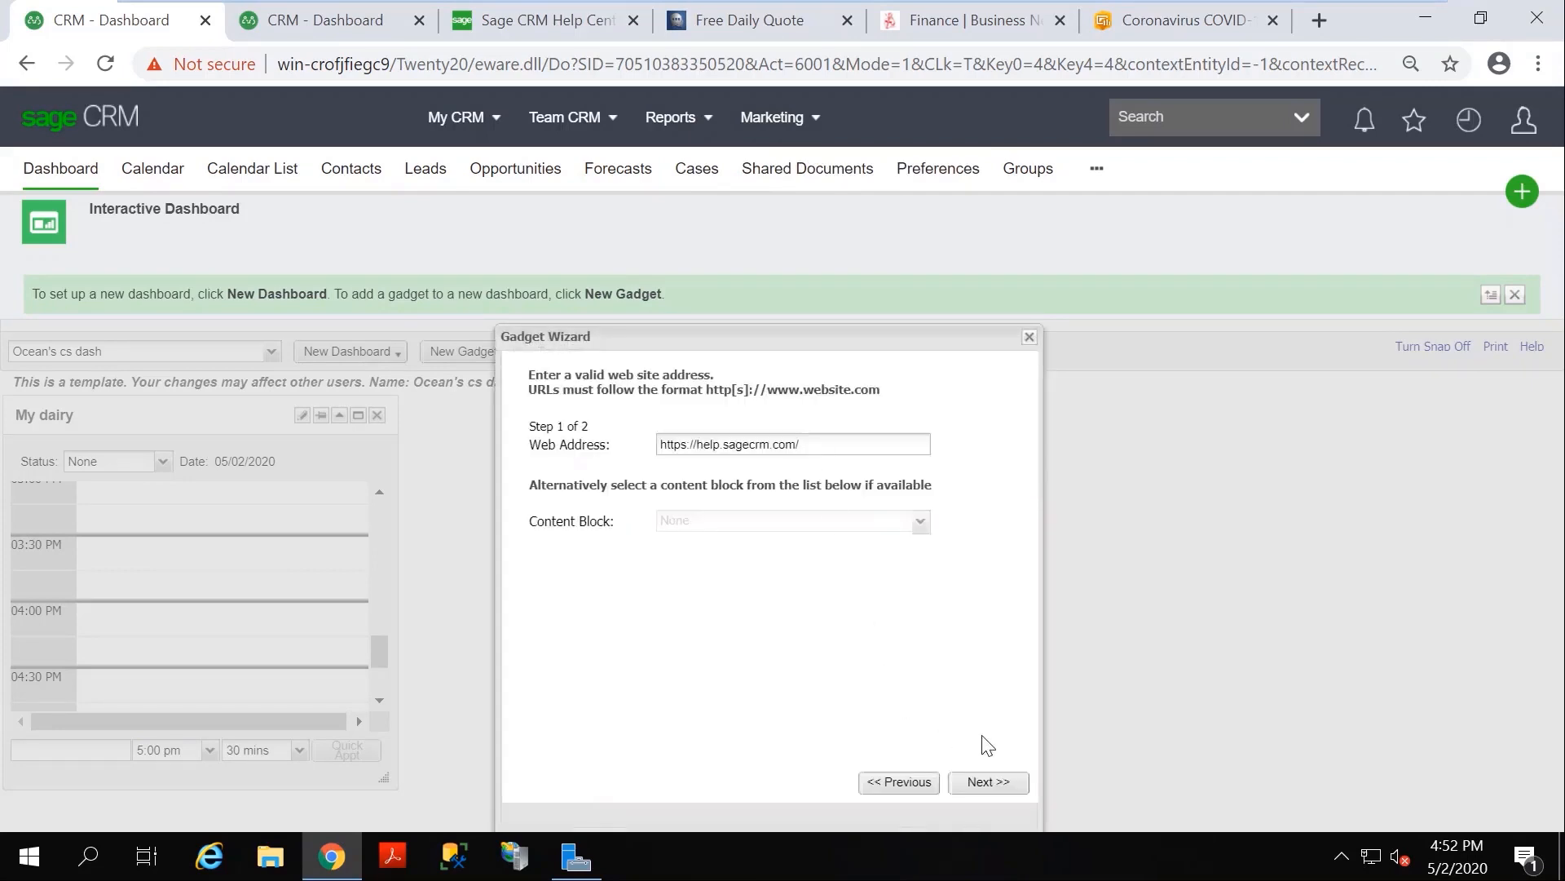
pyautogui.click(988, 782)
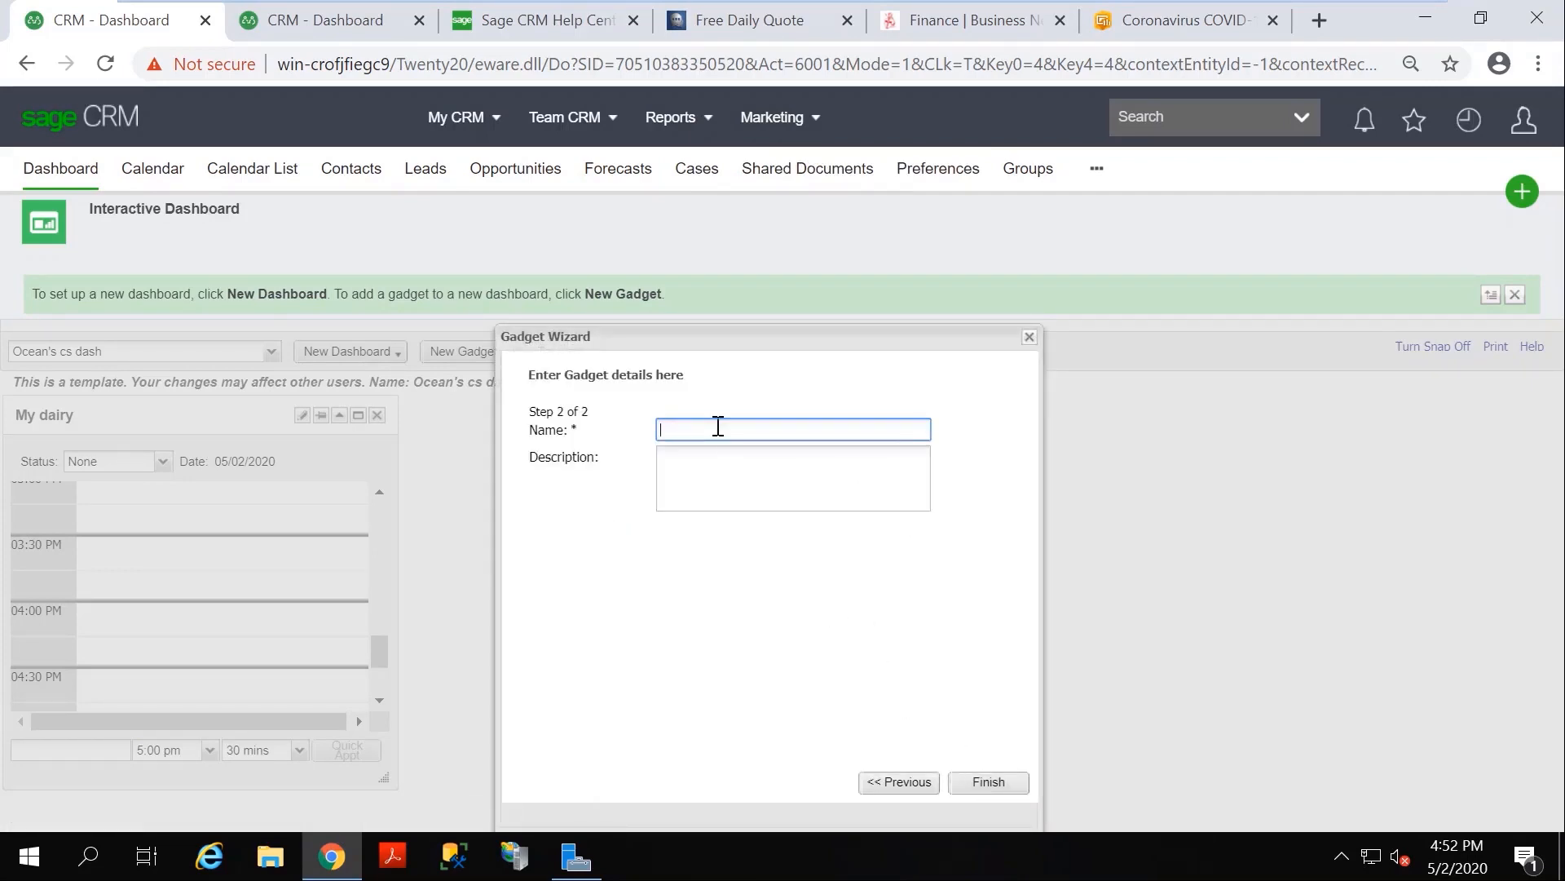
pyautogui.write('CRM Help')
pyautogui.click(1008, 781)
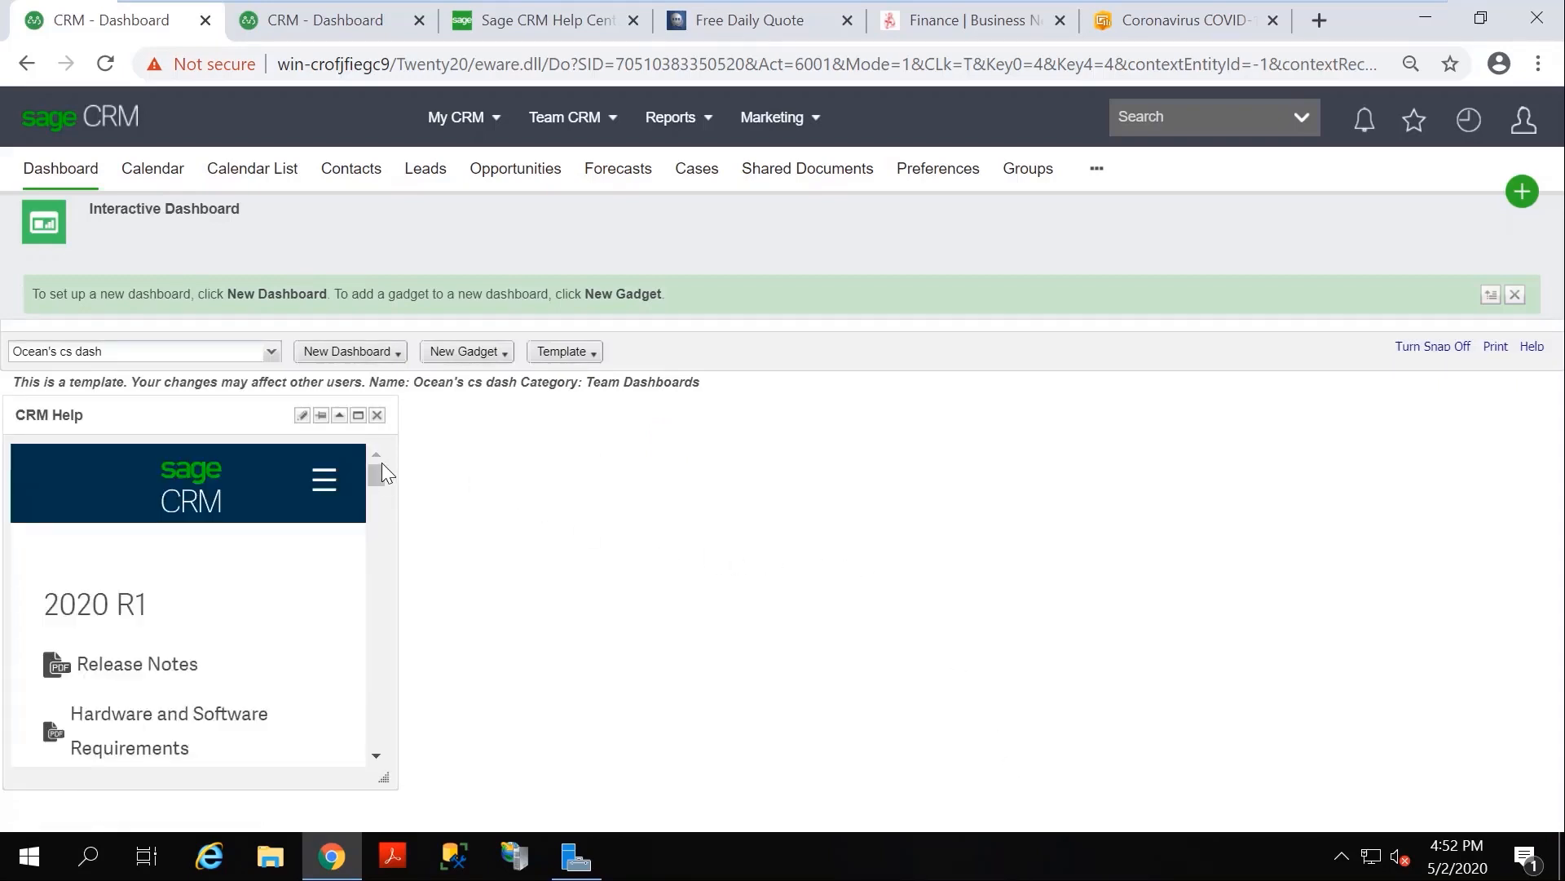
# Create a Notification gadget named My notifications on the Ocean's cs dash template.
pyautogui.click(506, 354)
pyautogui.click(506, 380)
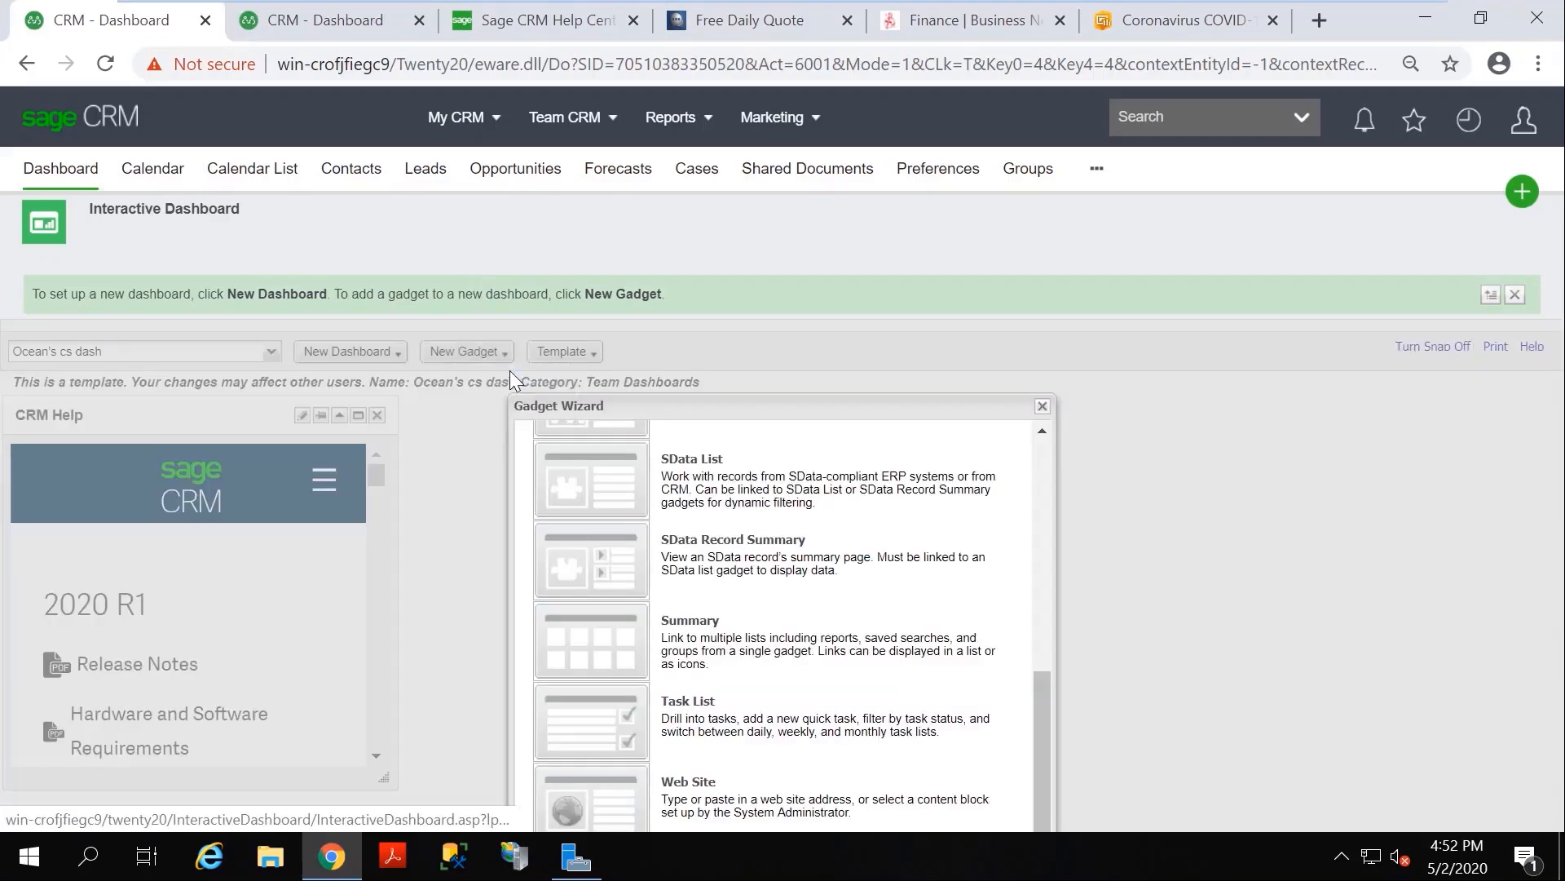
pyautogui.moveTo(1040, 723); pyautogui.dragTo(1017, 552)
pyautogui.click(865, 685)
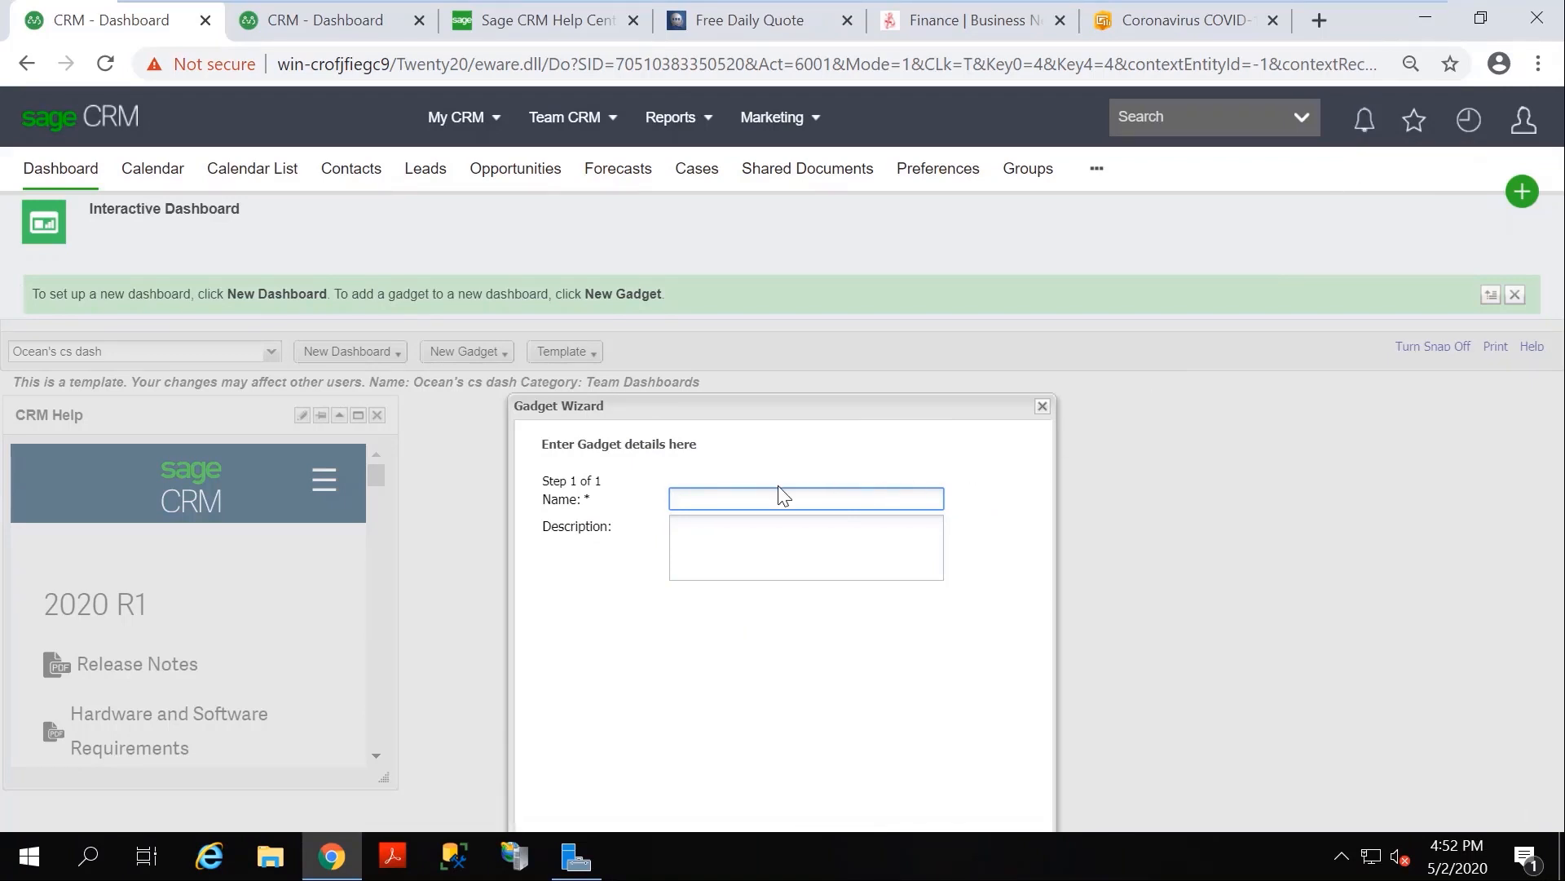
pyautogui.write('My notifications')
pyautogui.moveTo(761, 405); pyautogui.dragTo(758, 324)
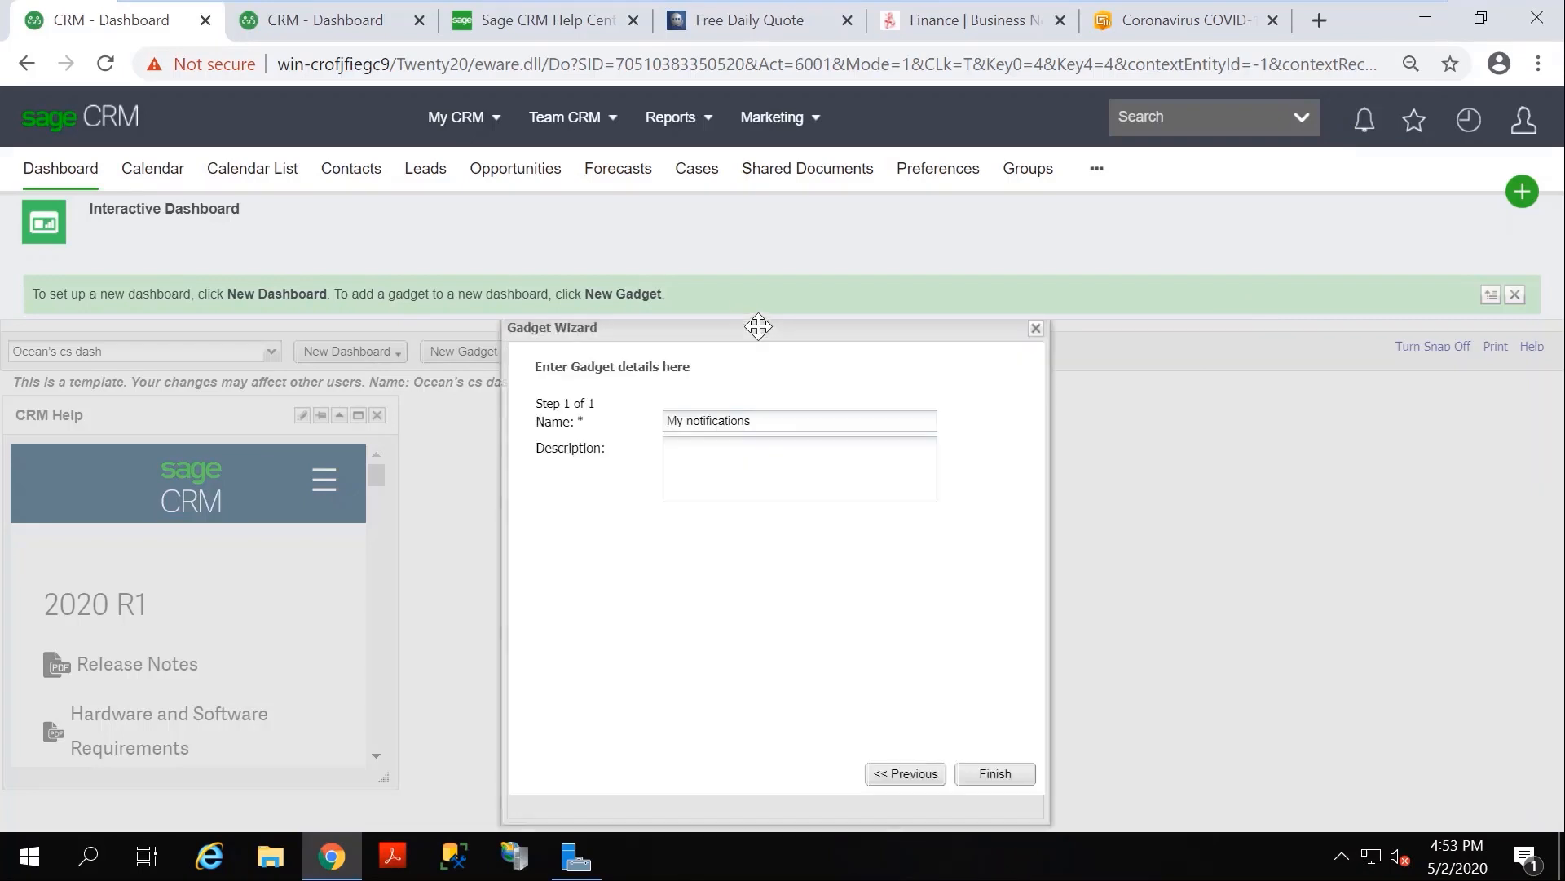
pyautogui.click(983, 774)
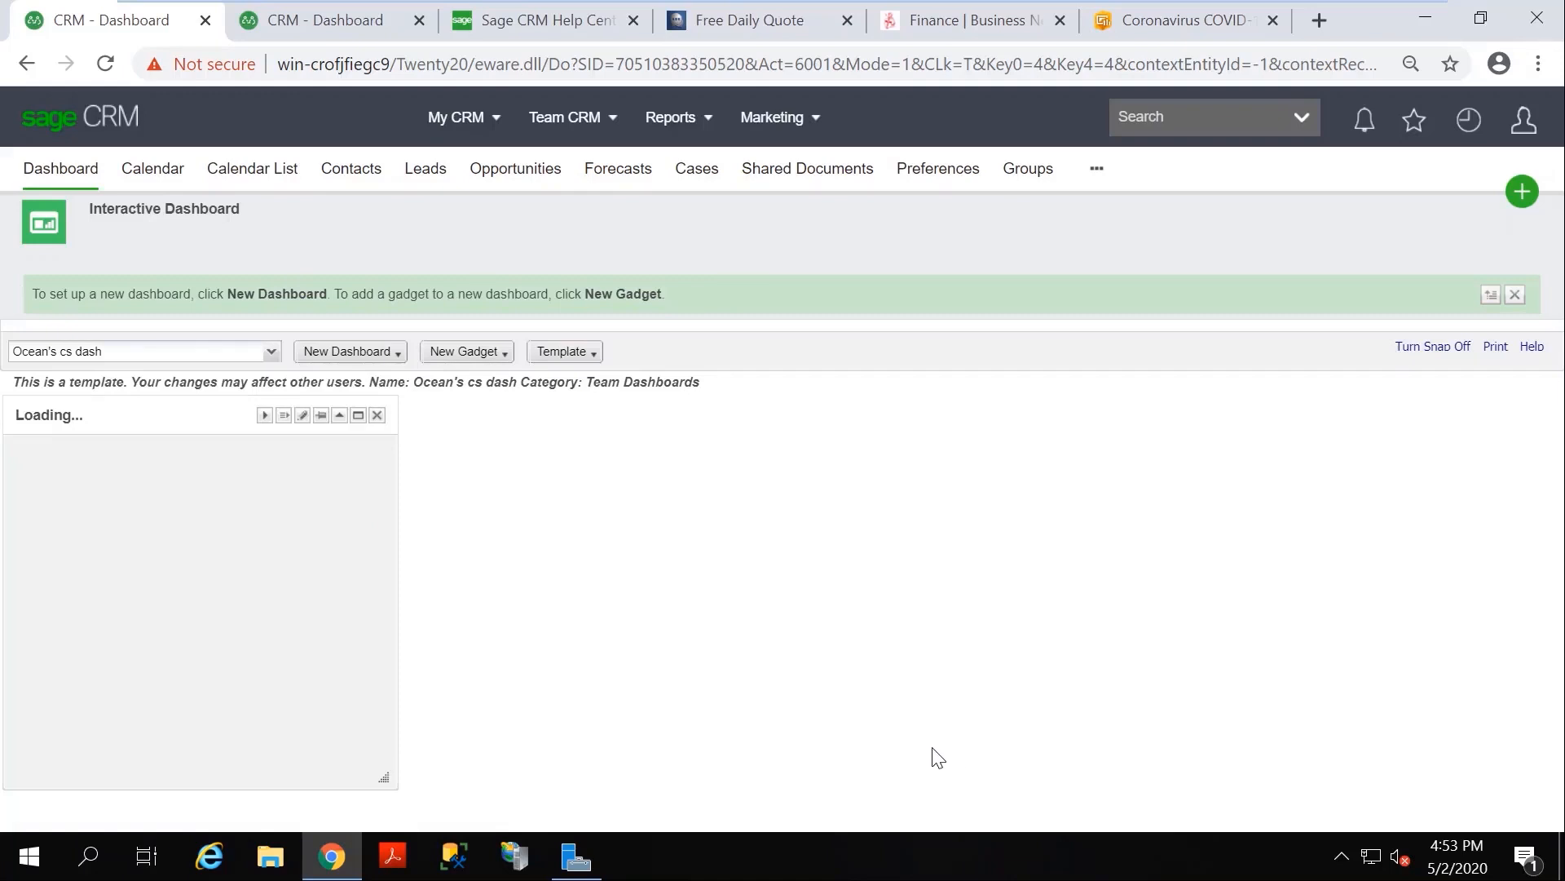
# Start a new List gadget based on the Case entity and the Open Cases by Agent report.
pyautogui.click(502, 357)
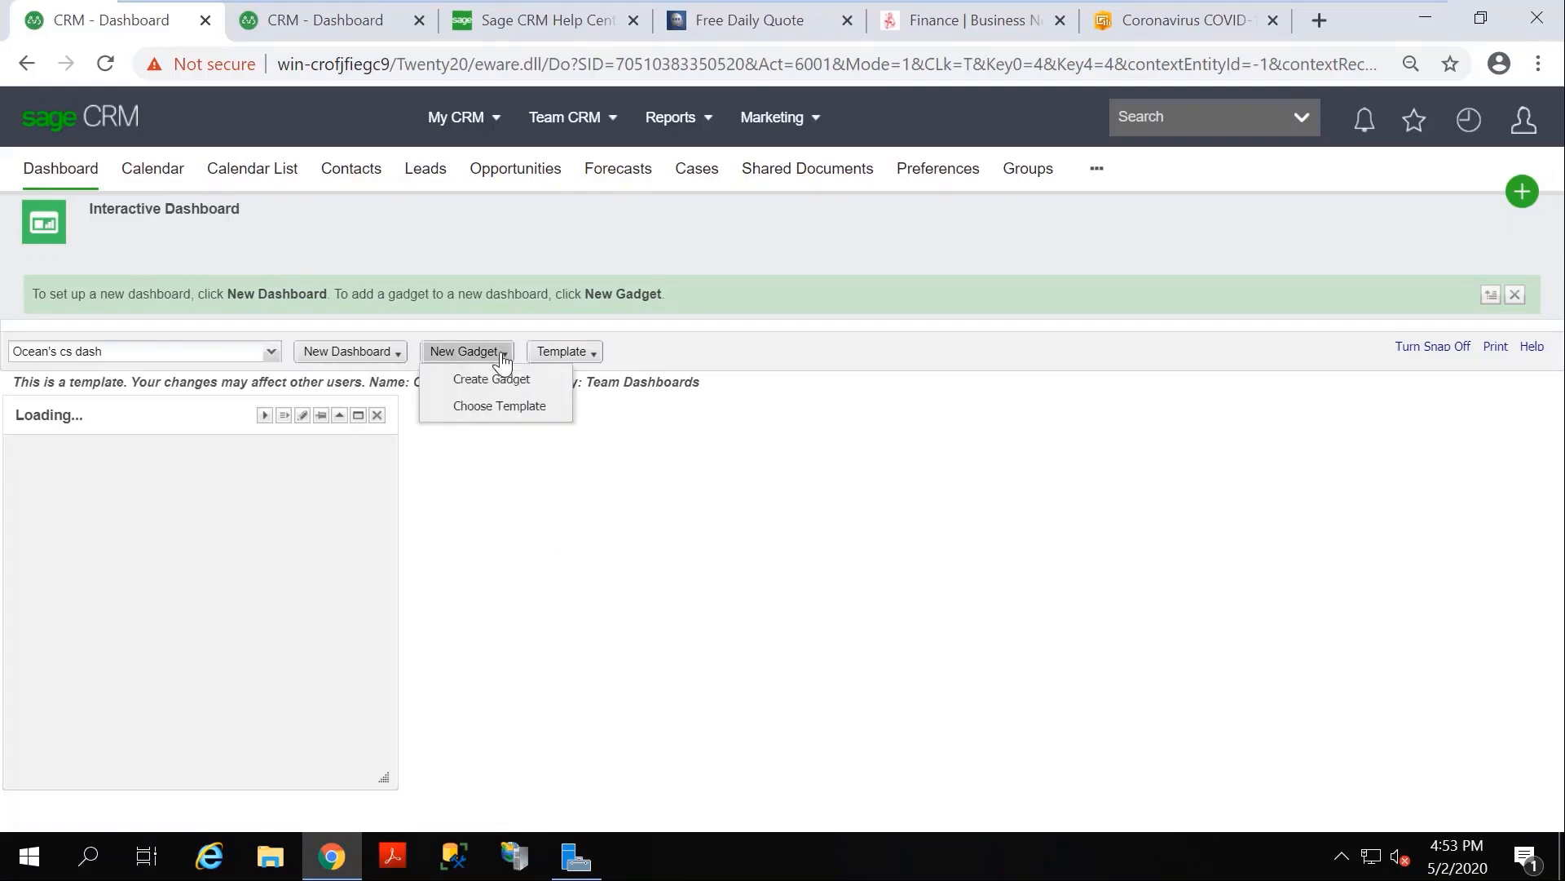
pyautogui.click(522, 380)
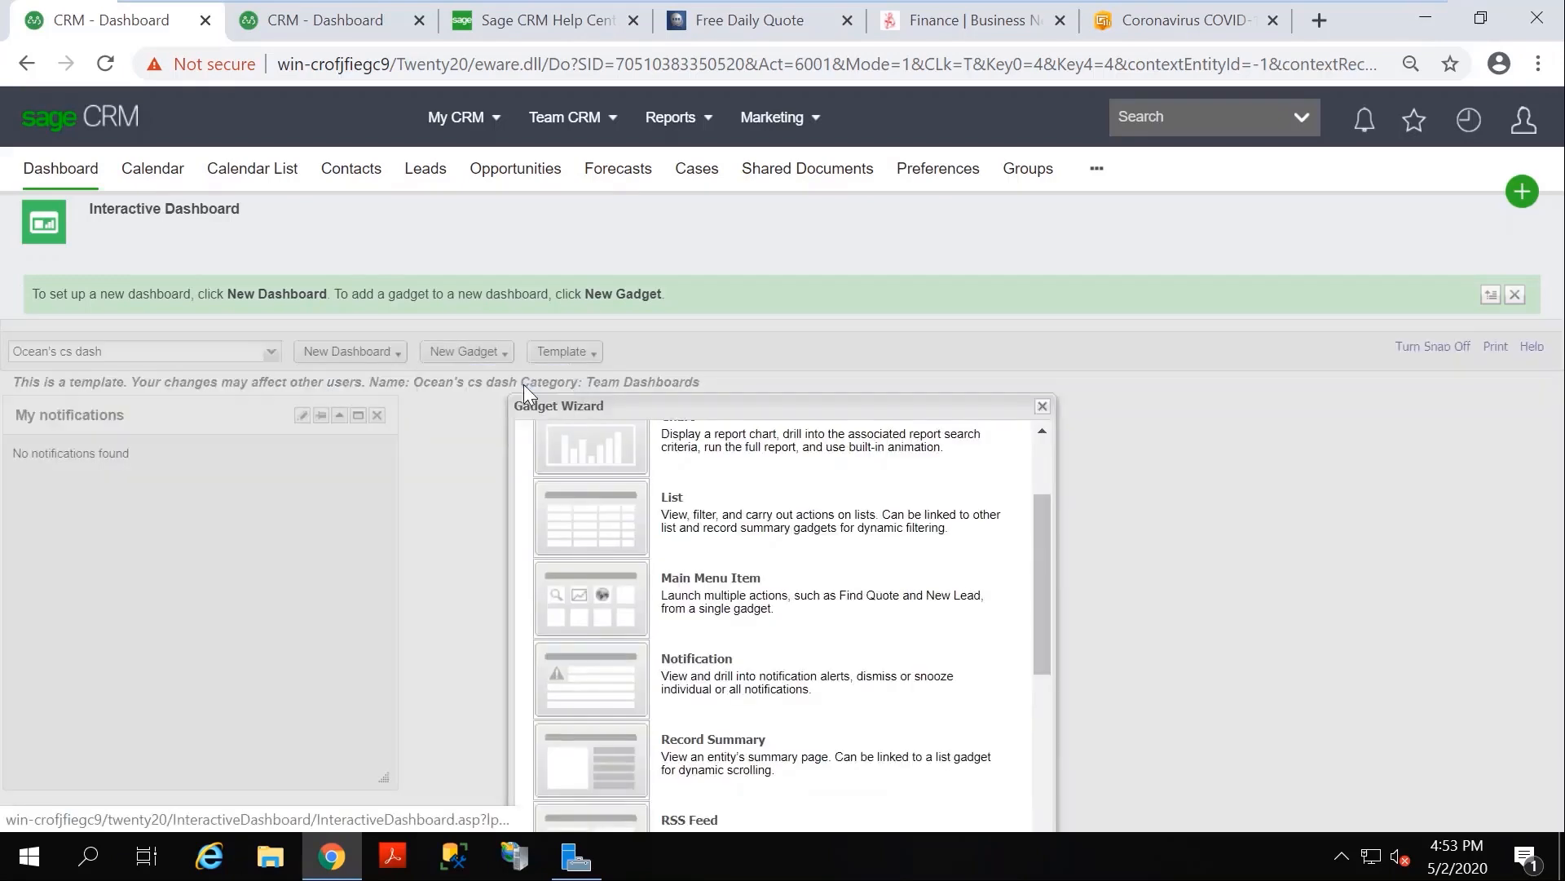
pyautogui.click(691, 535)
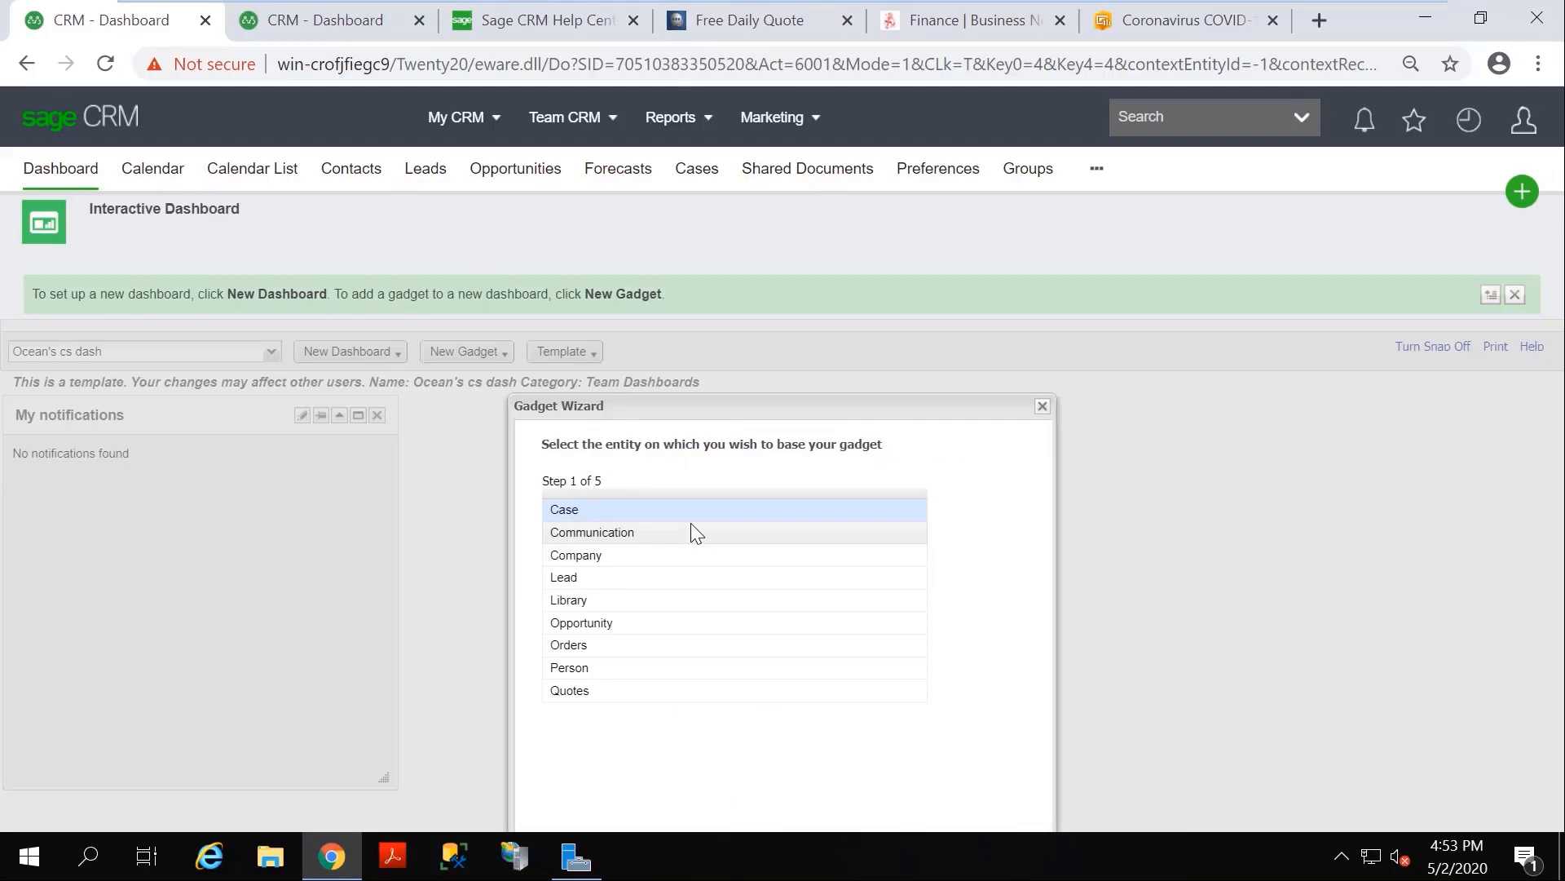
pyautogui.click(633, 511)
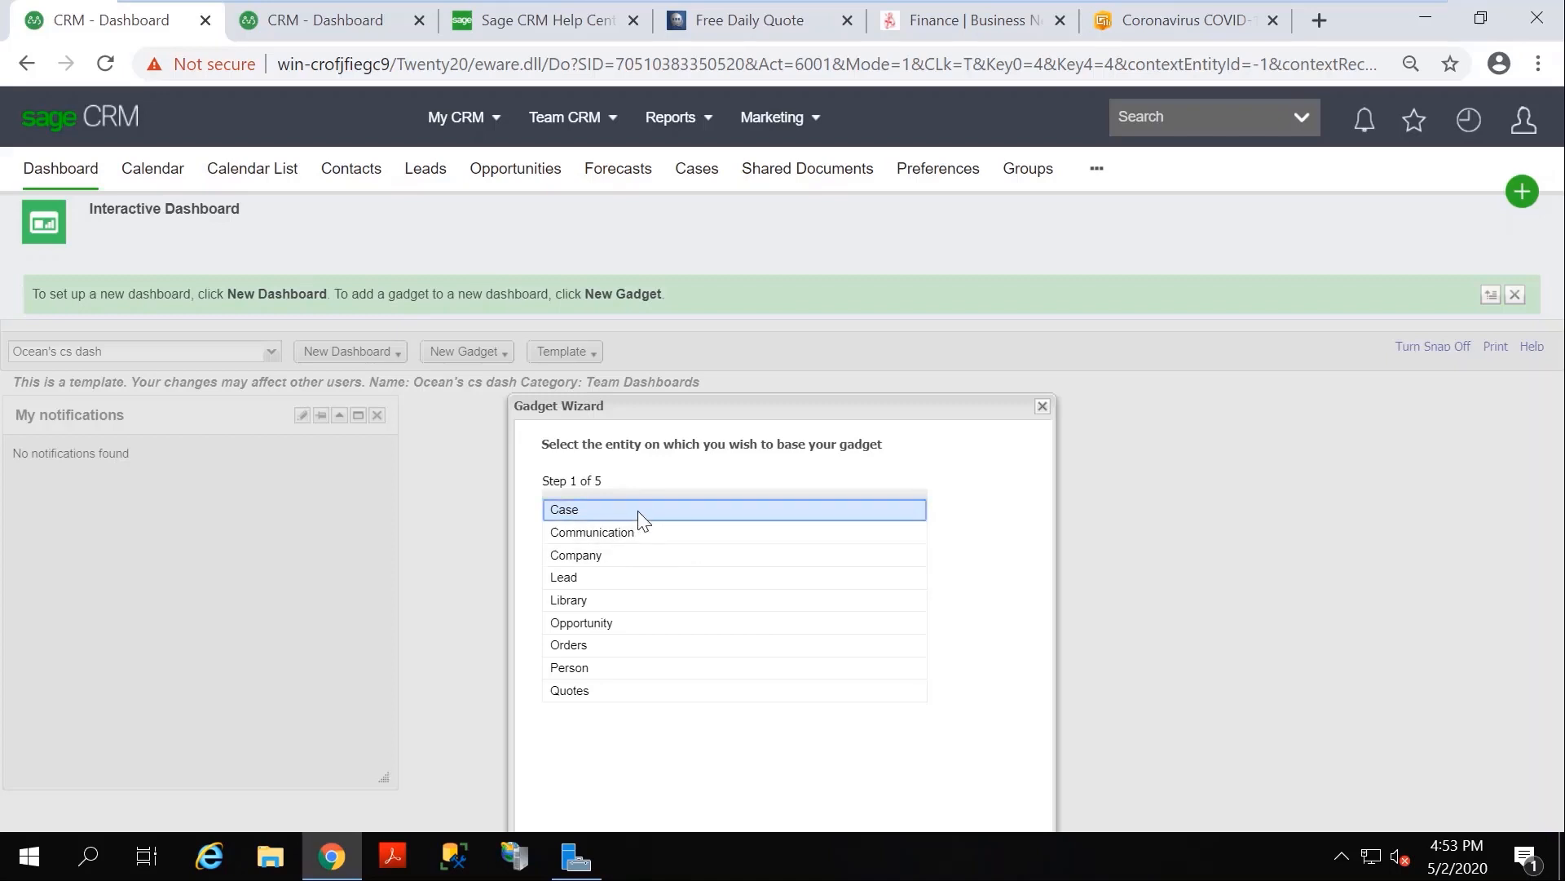
pyautogui.moveTo(853, 408); pyautogui.dragTo(848, 331)
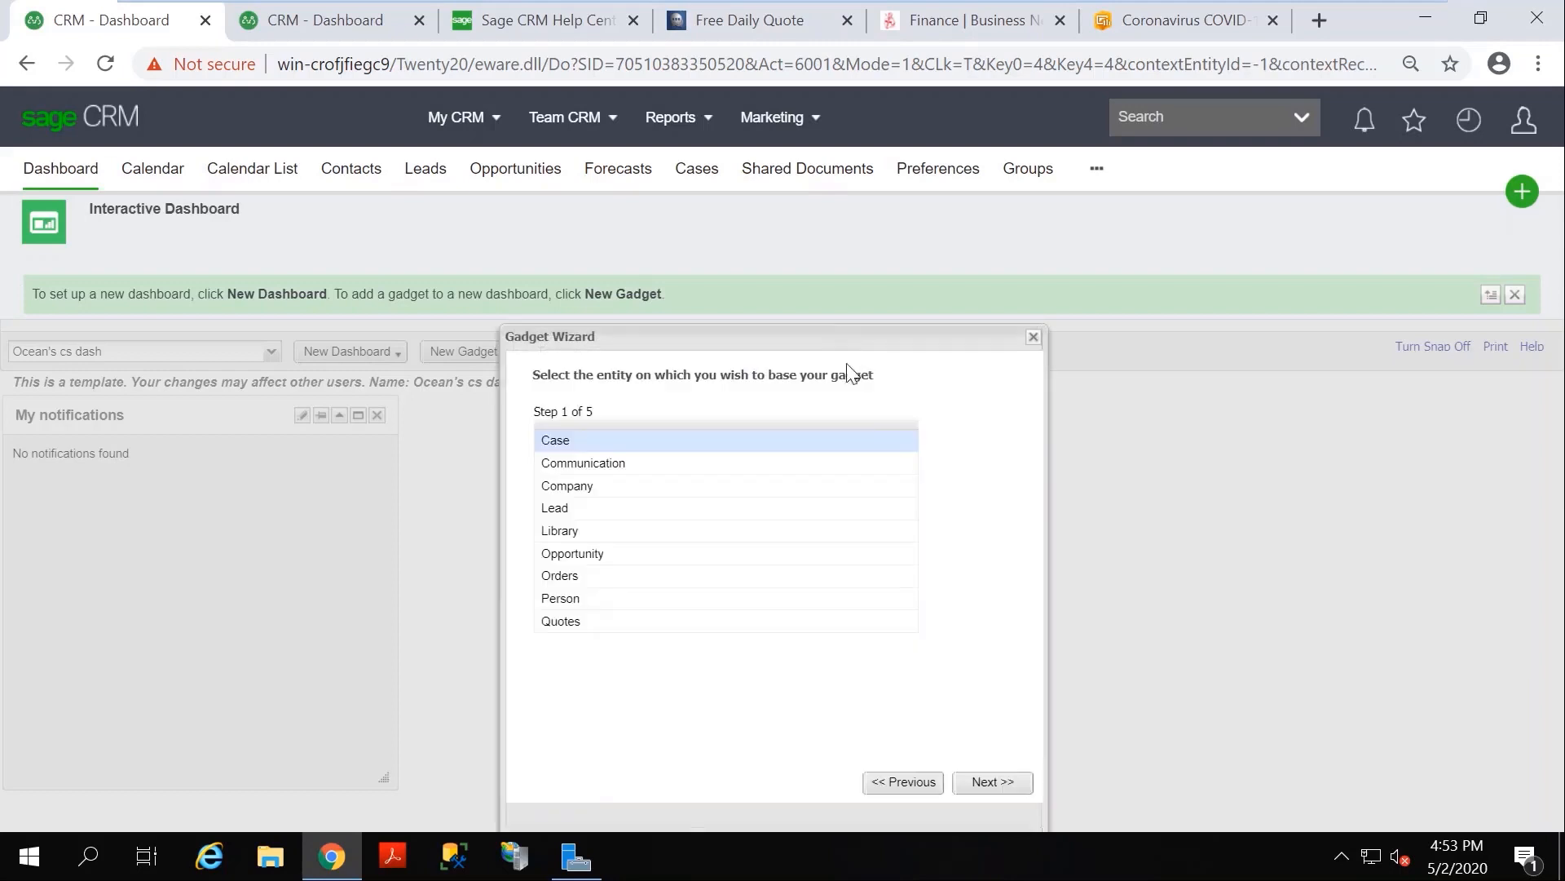
pyautogui.click(993, 782)
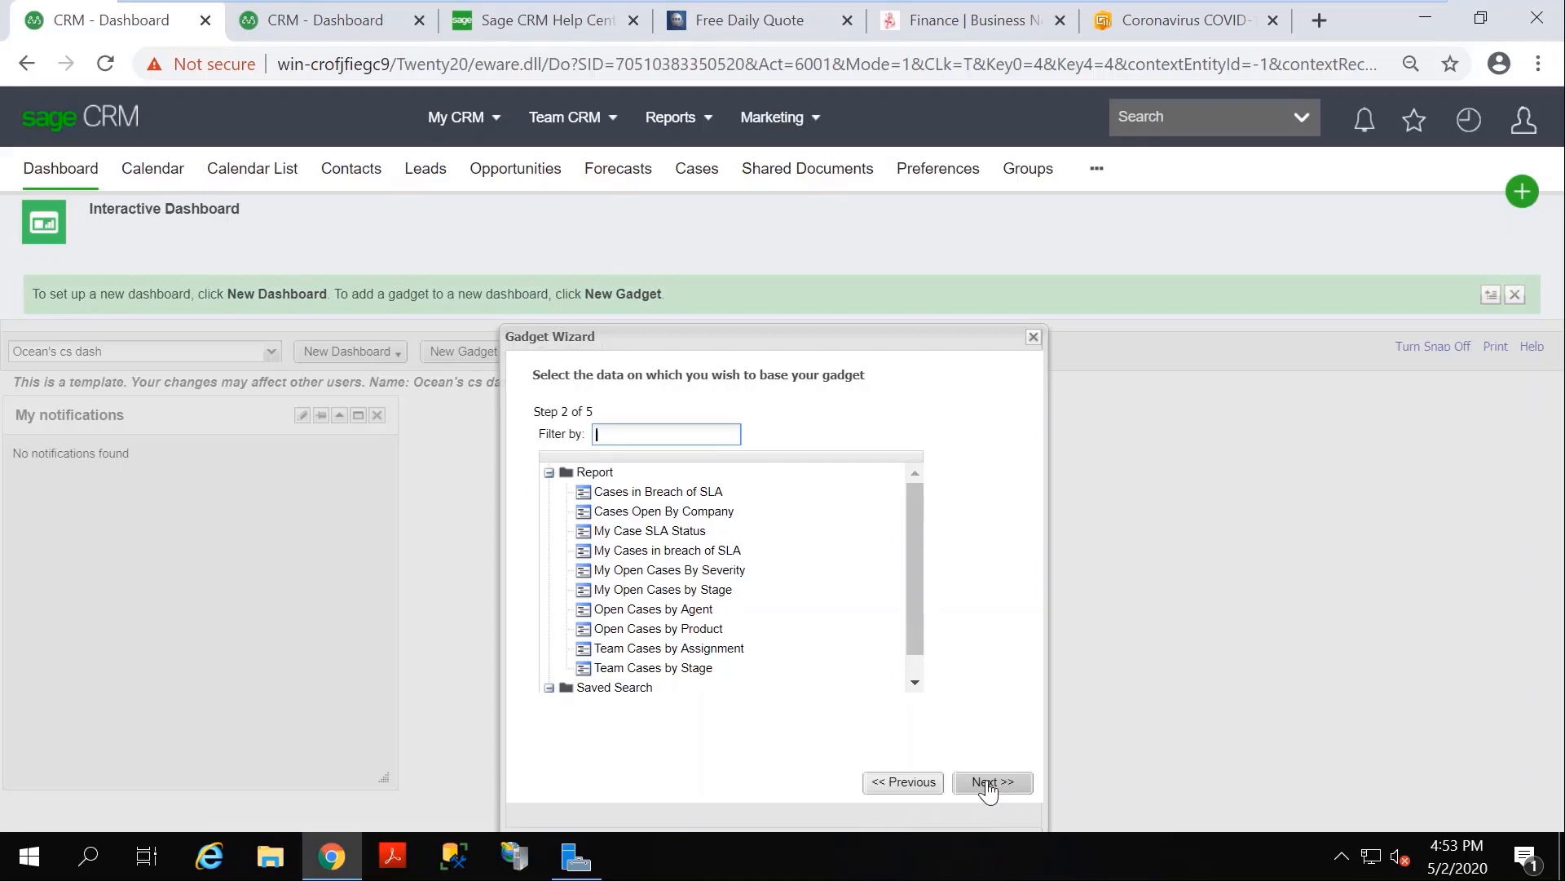
pyautogui.click(705, 614)
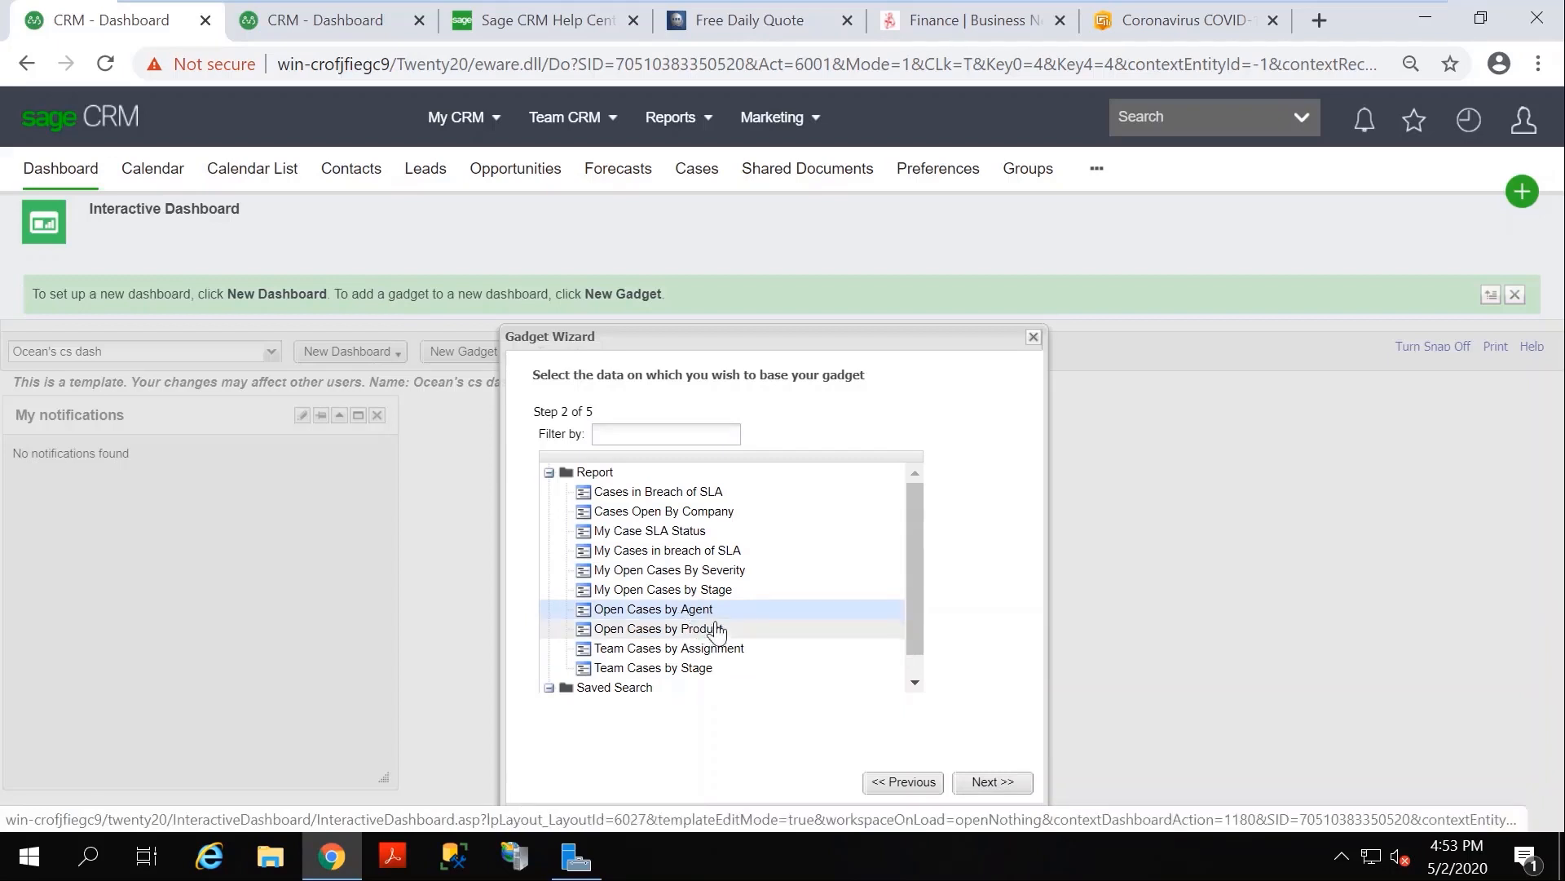
pyautogui.click(1003, 783)
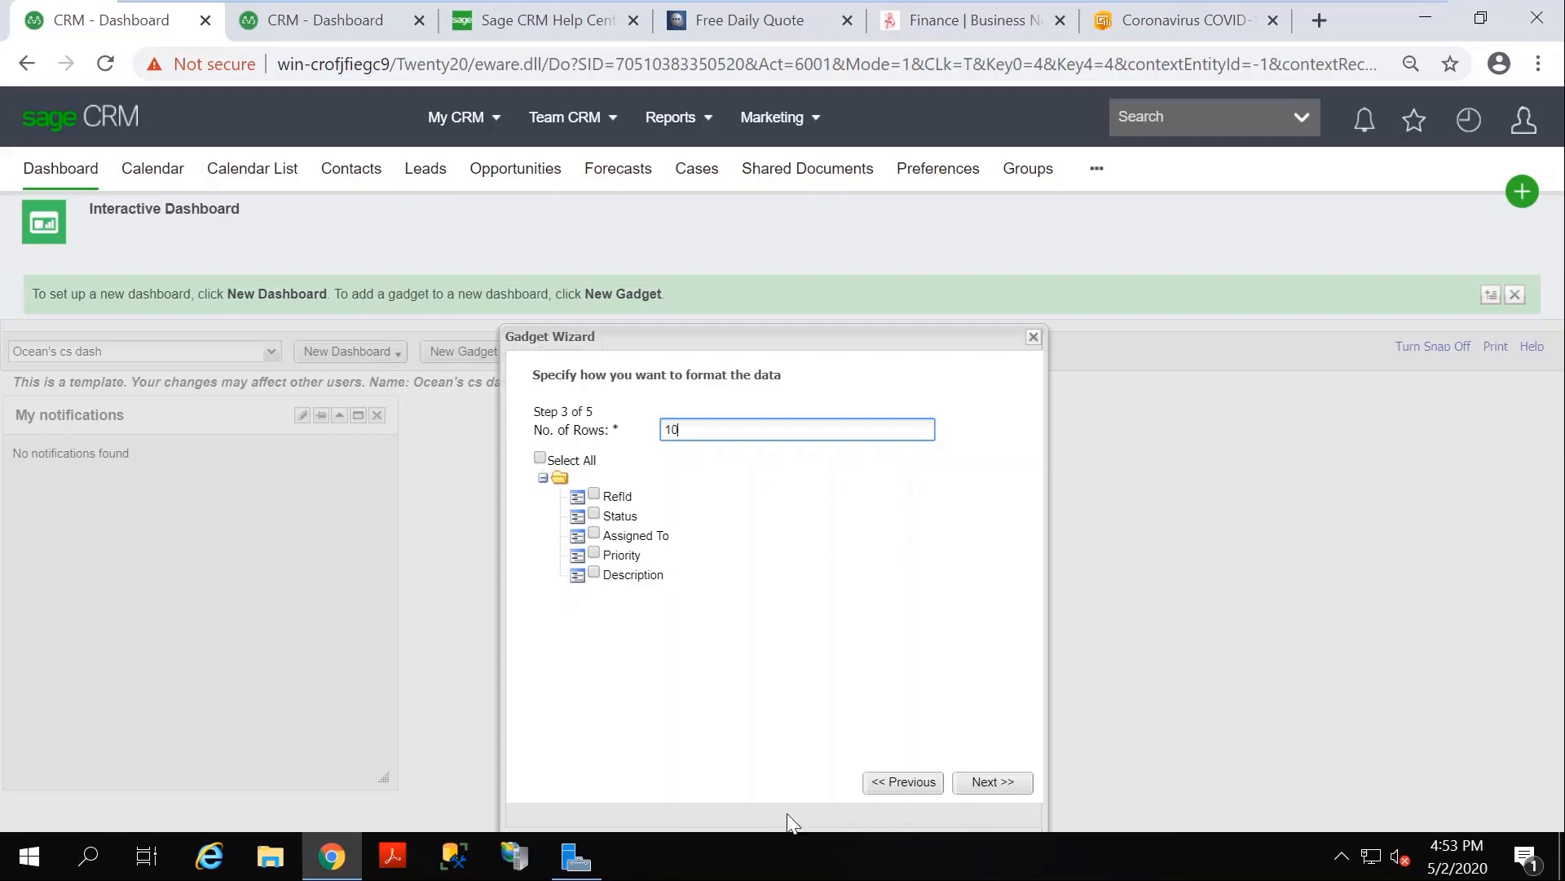
# Include the RefId, Status, Assigned To and Description columns in the list gadget.
pyautogui.click(593, 493)
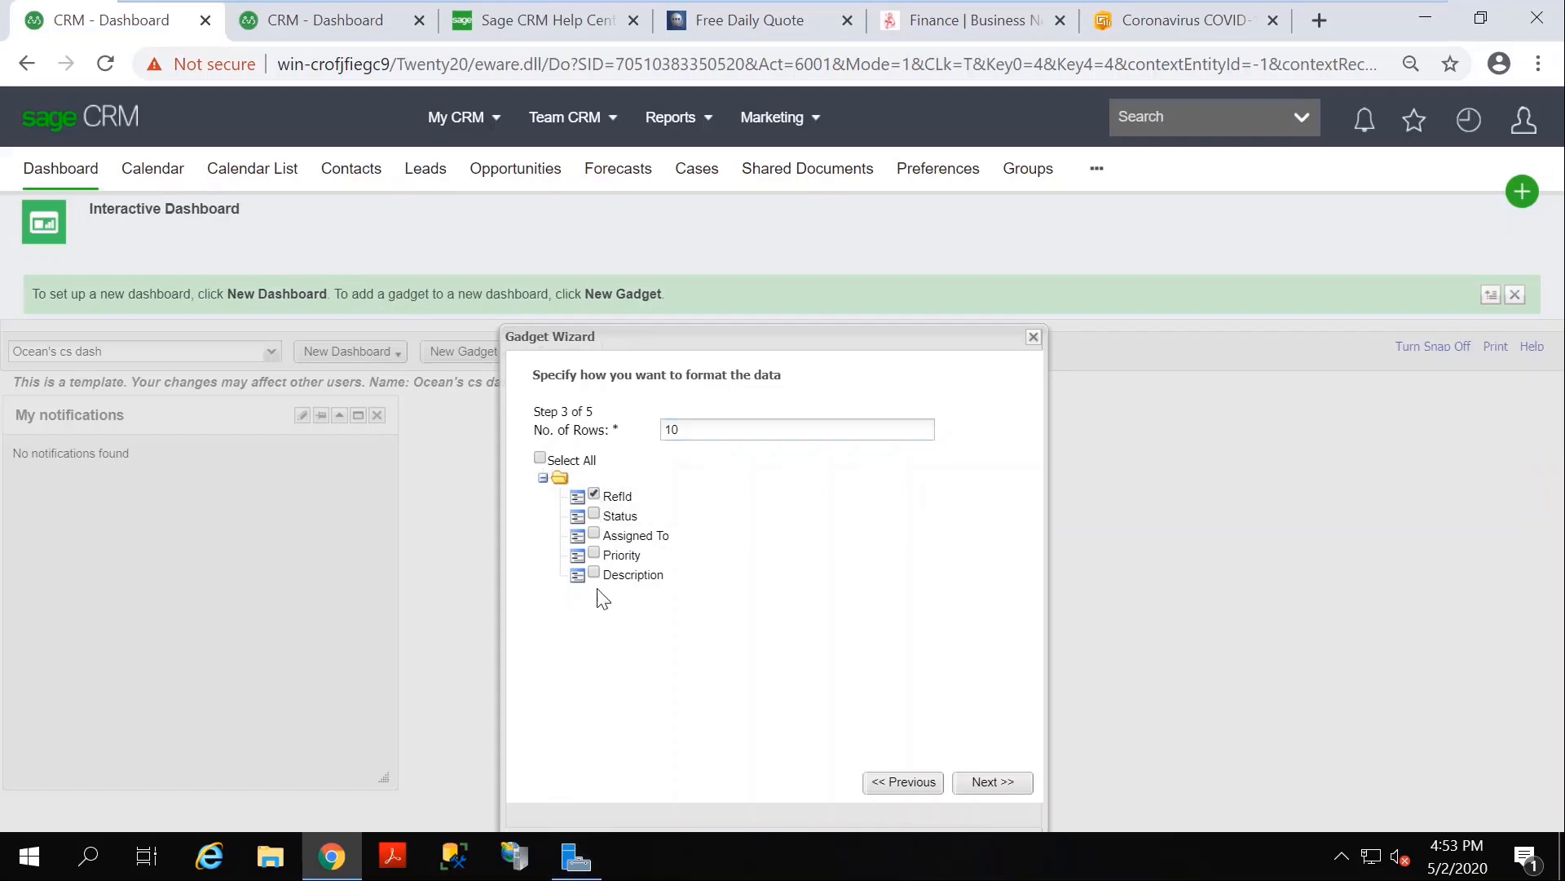
pyautogui.click(593, 513)
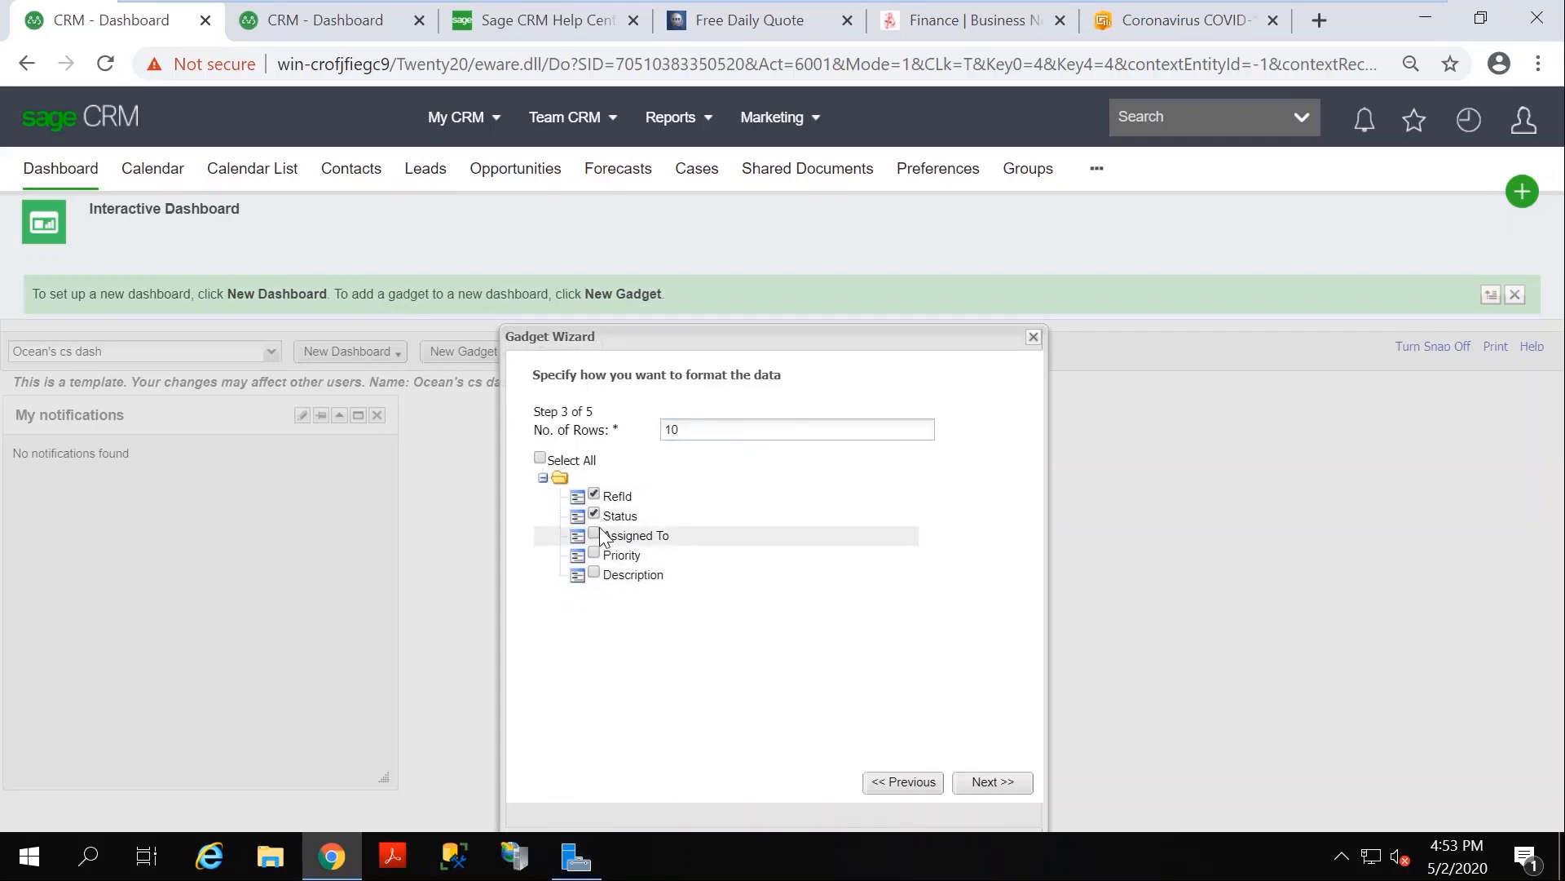
pyautogui.click(595, 534)
pyautogui.click(594, 572)
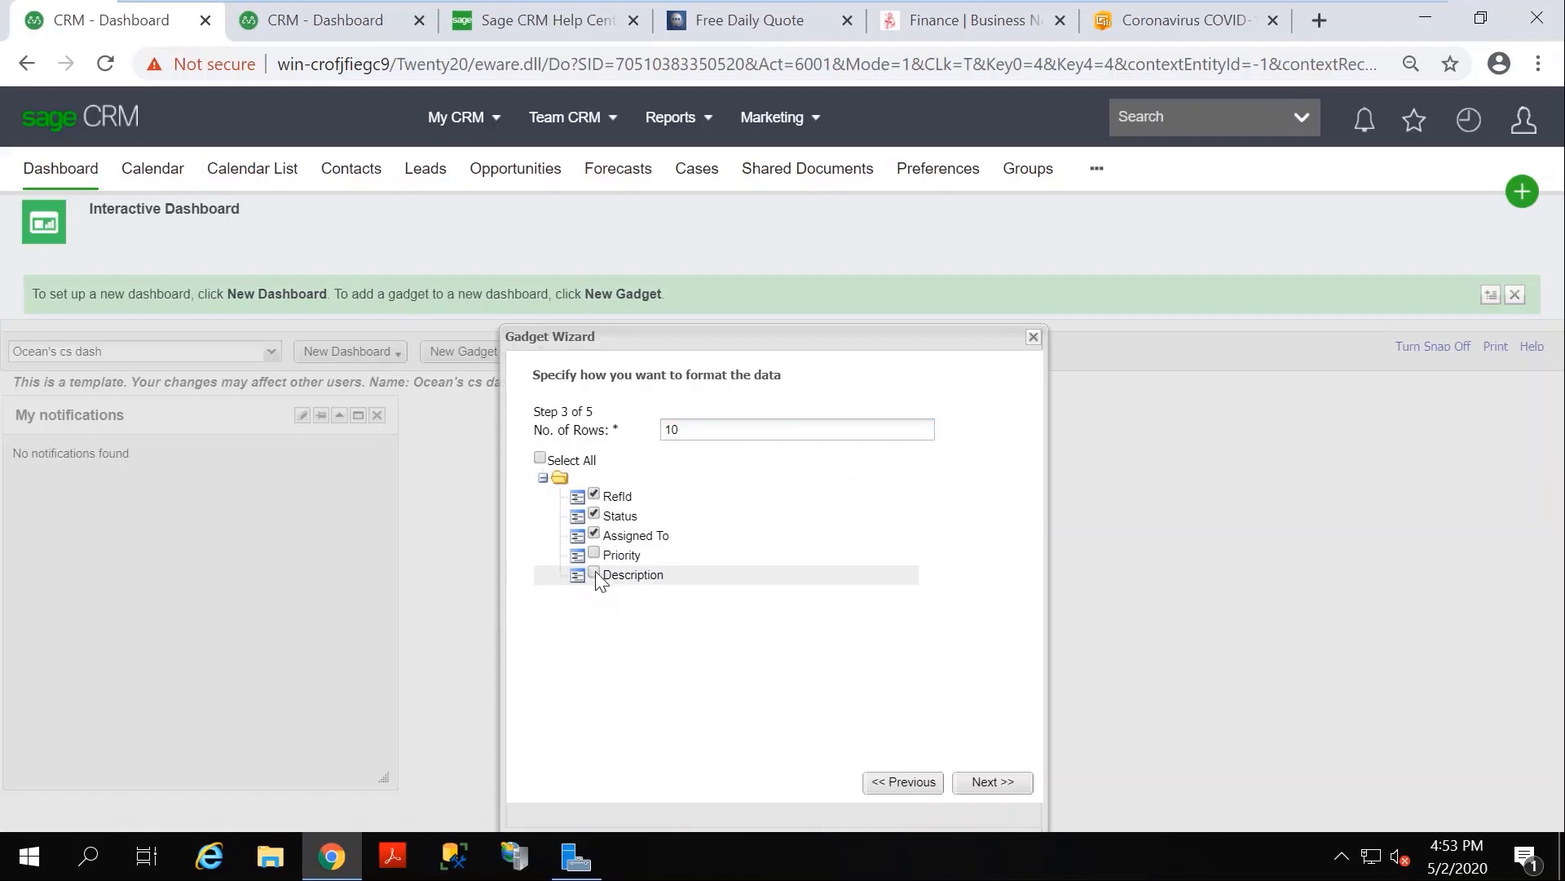
pyautogui.click(1008, 785)
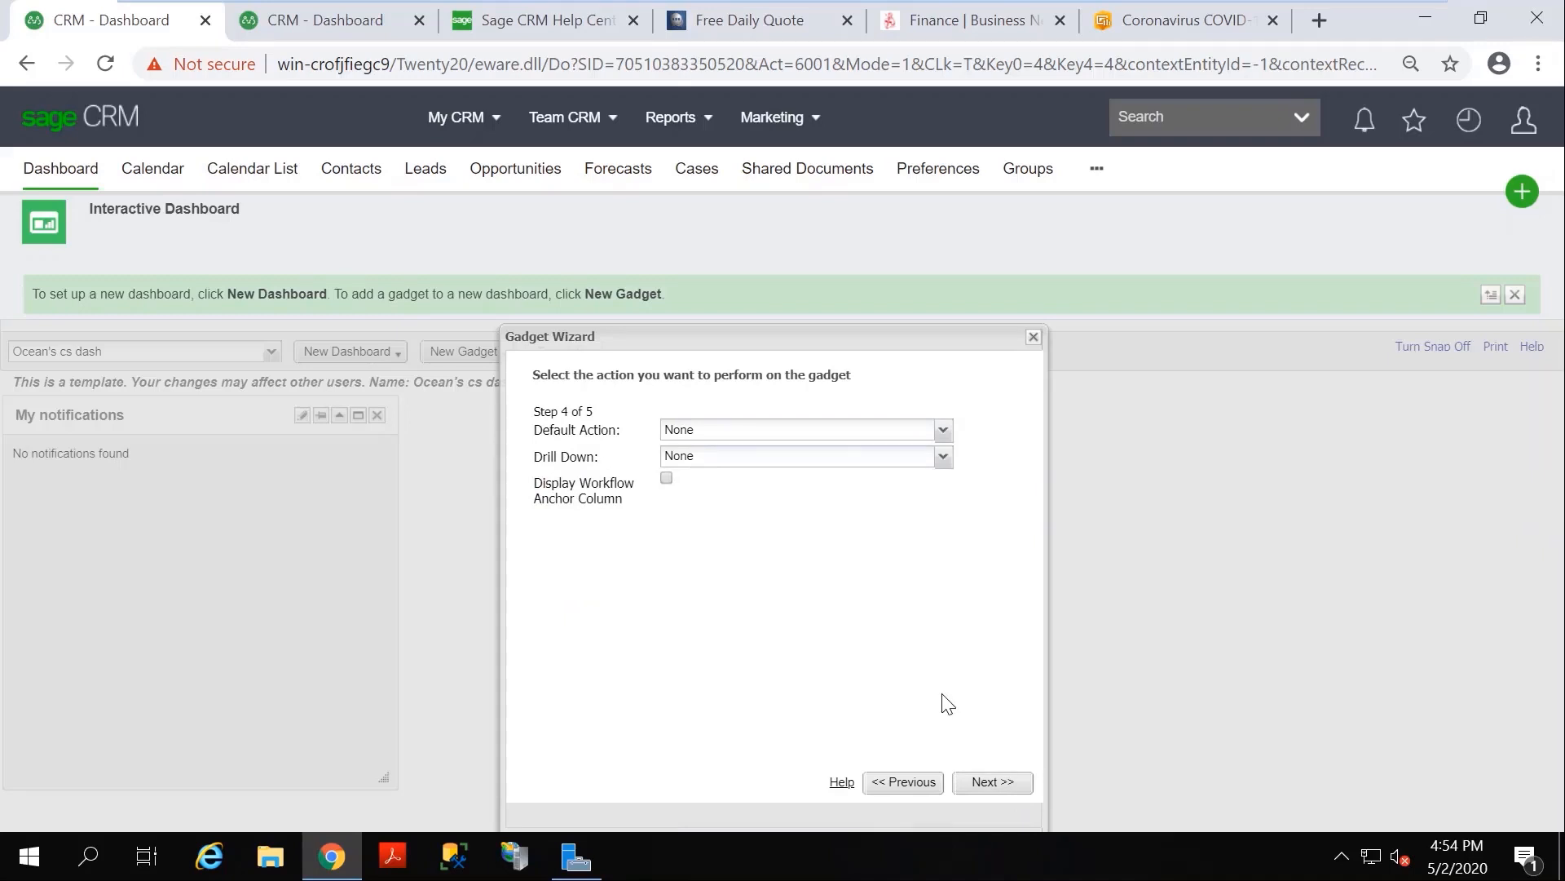
# Set the list gadget's default action to Go to List or Report and its drill down to Go to Summary Screen.
pyautogui.click(943, 434)
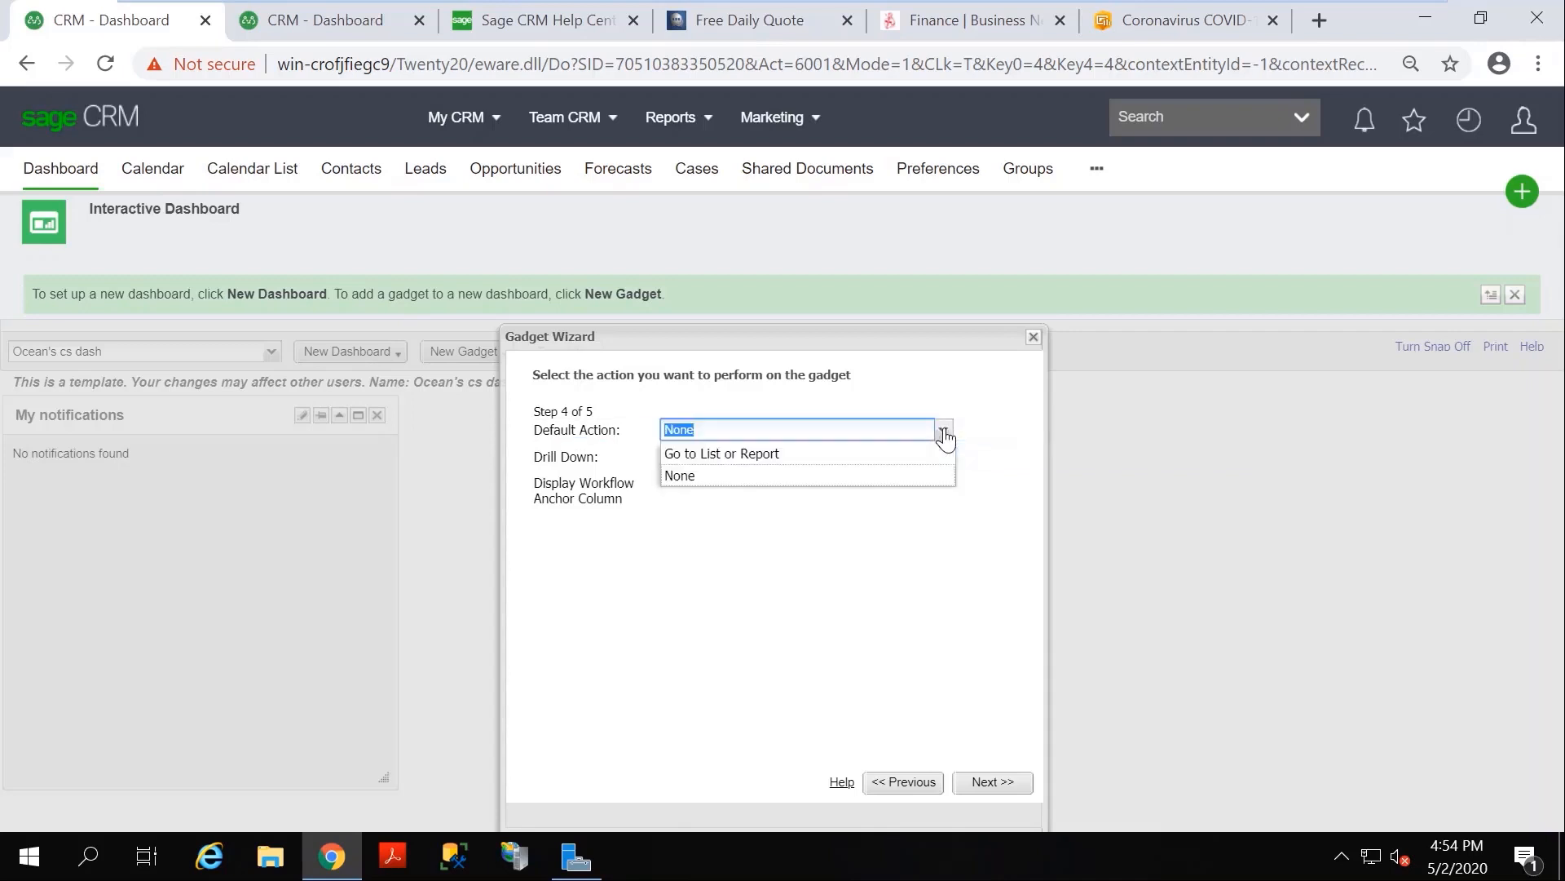
pyautogui.click(758, 463)
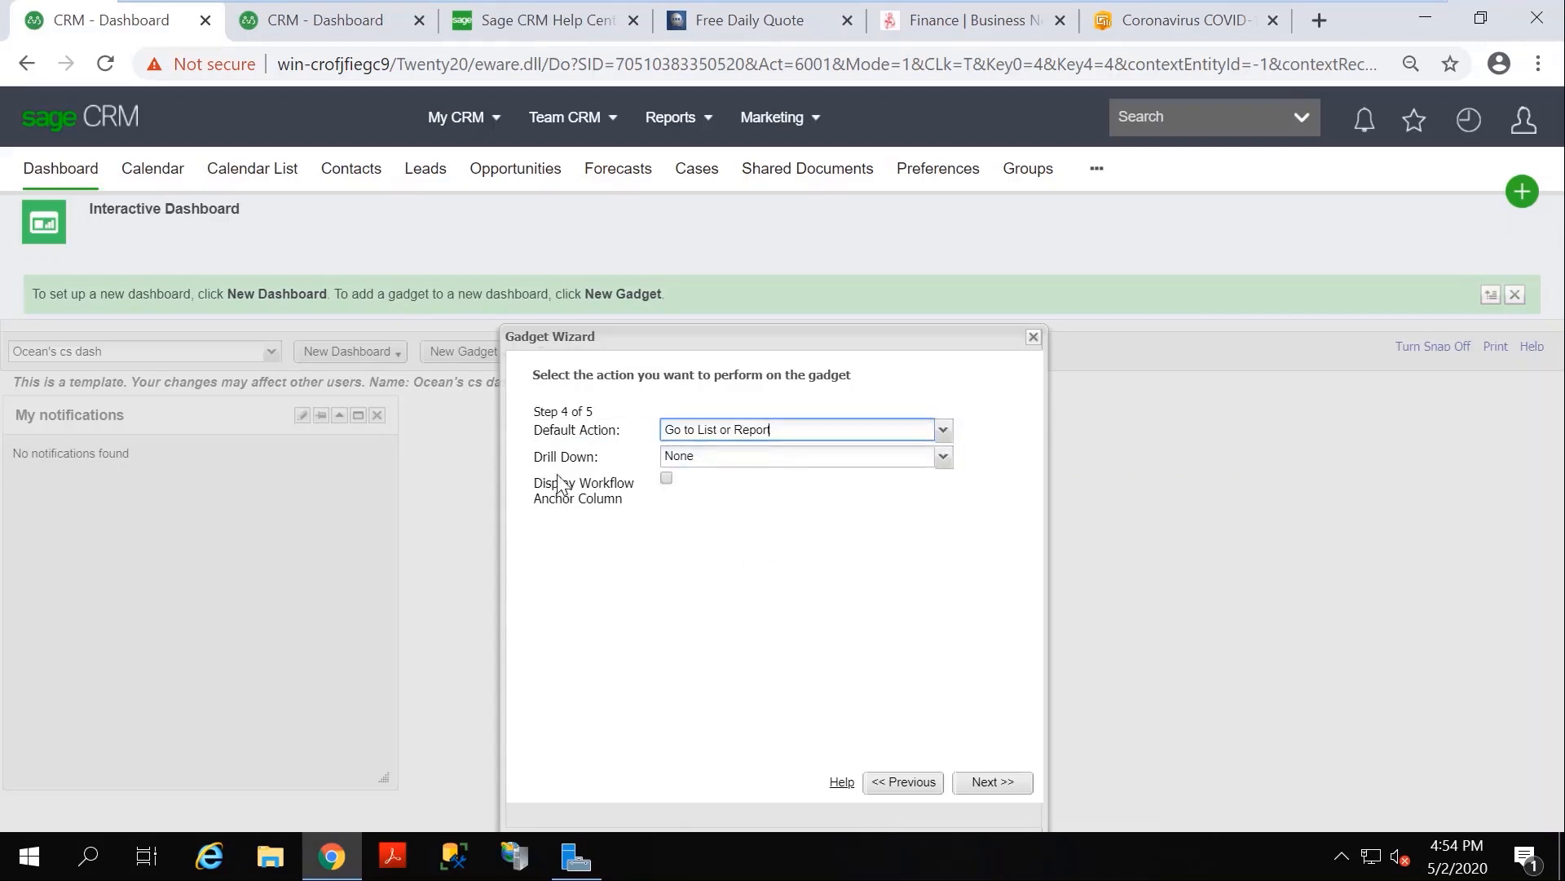
pyautogui.click(943, 457)
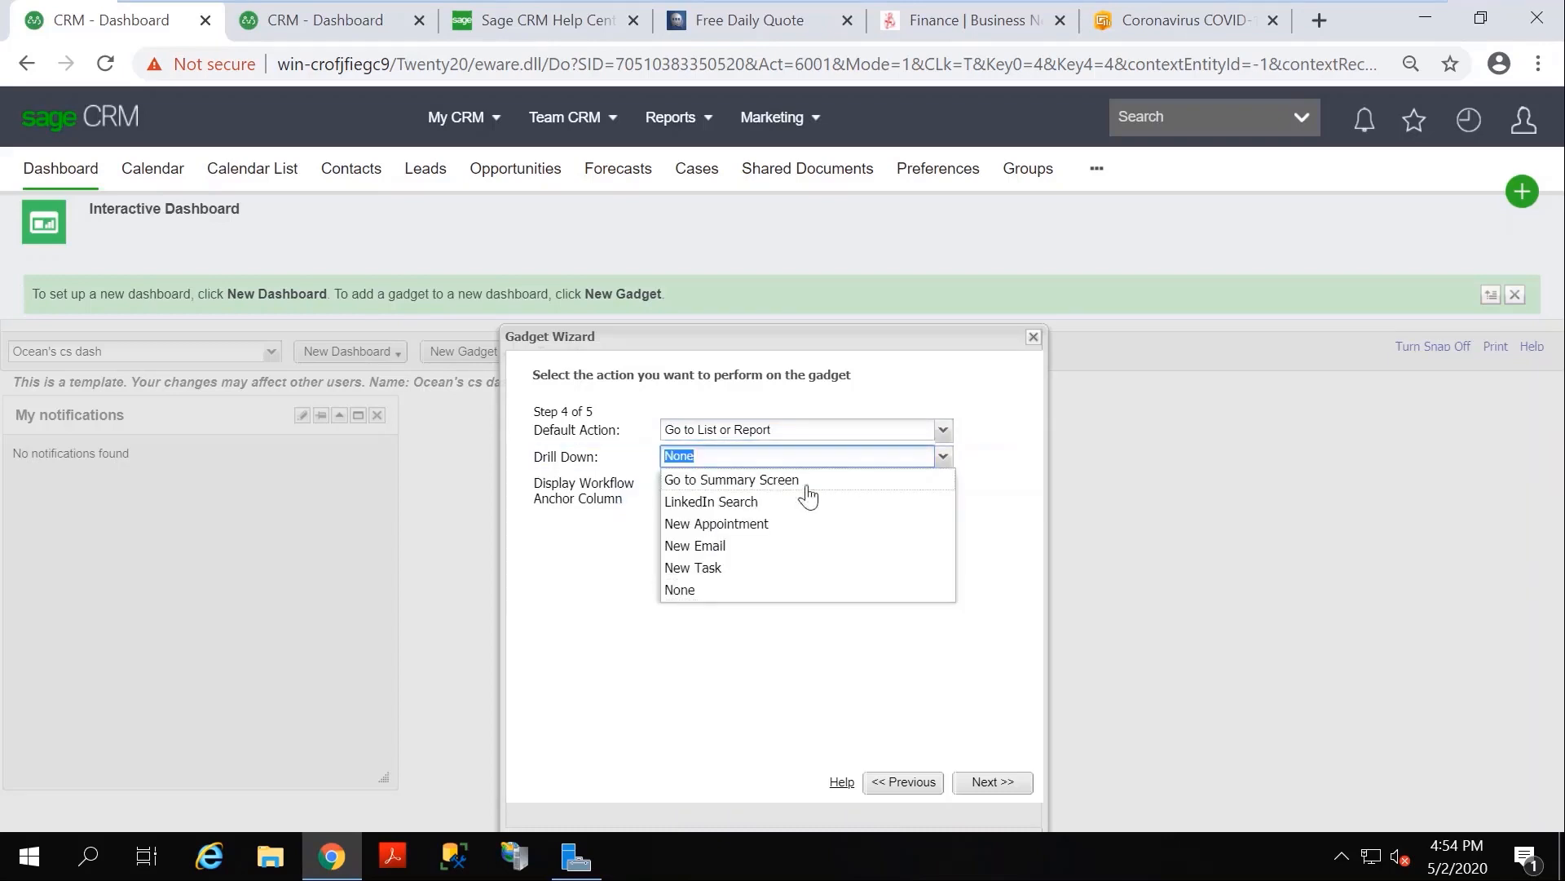
pyautogui.click(759, 483)
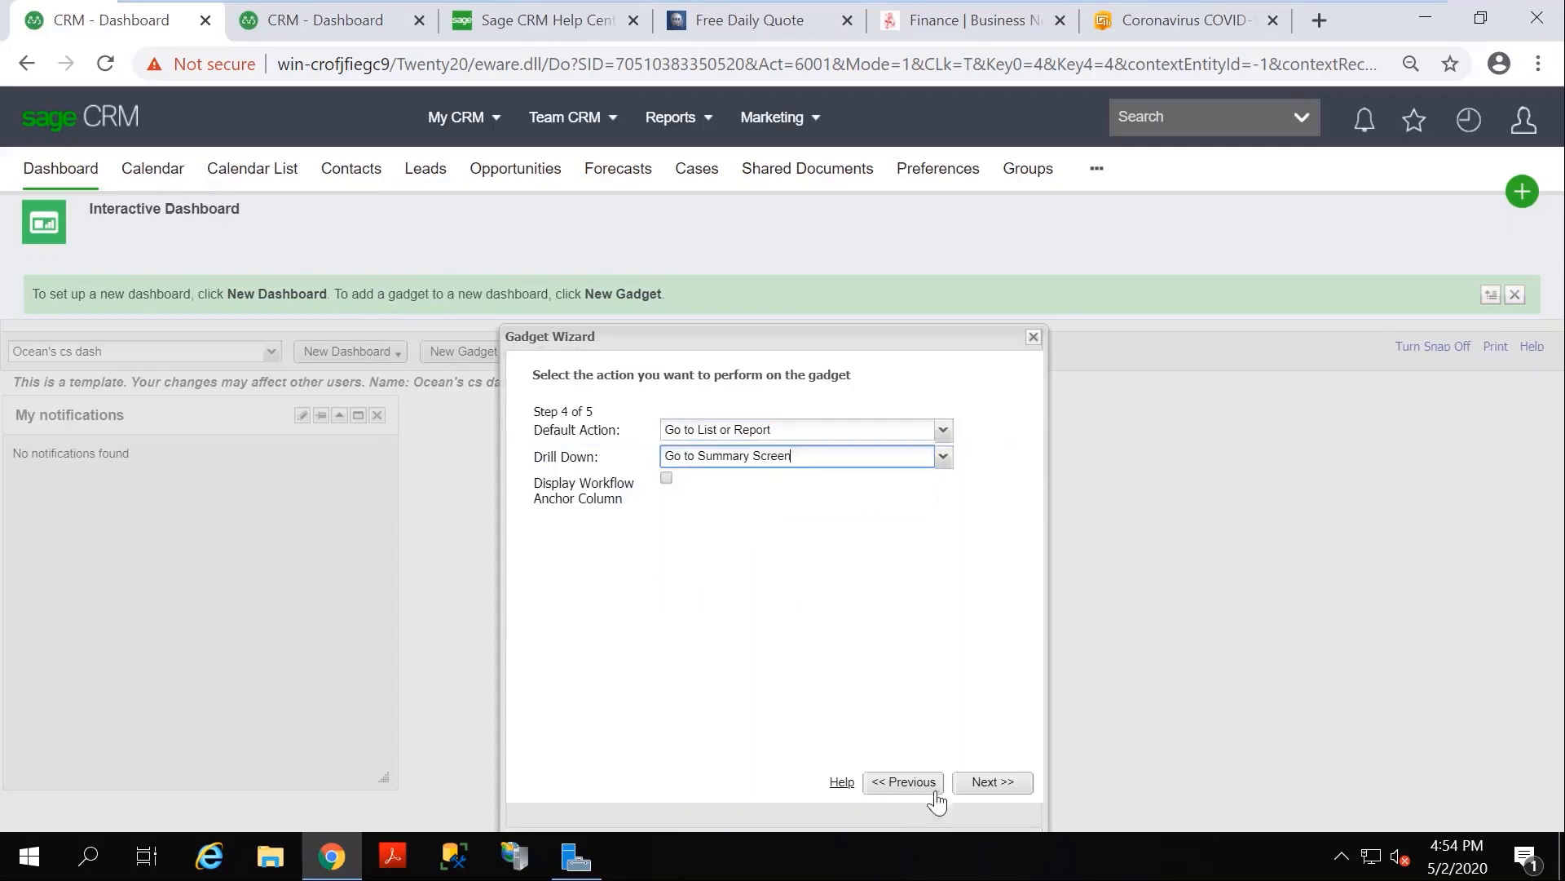
pyautogui.click(992, 783)
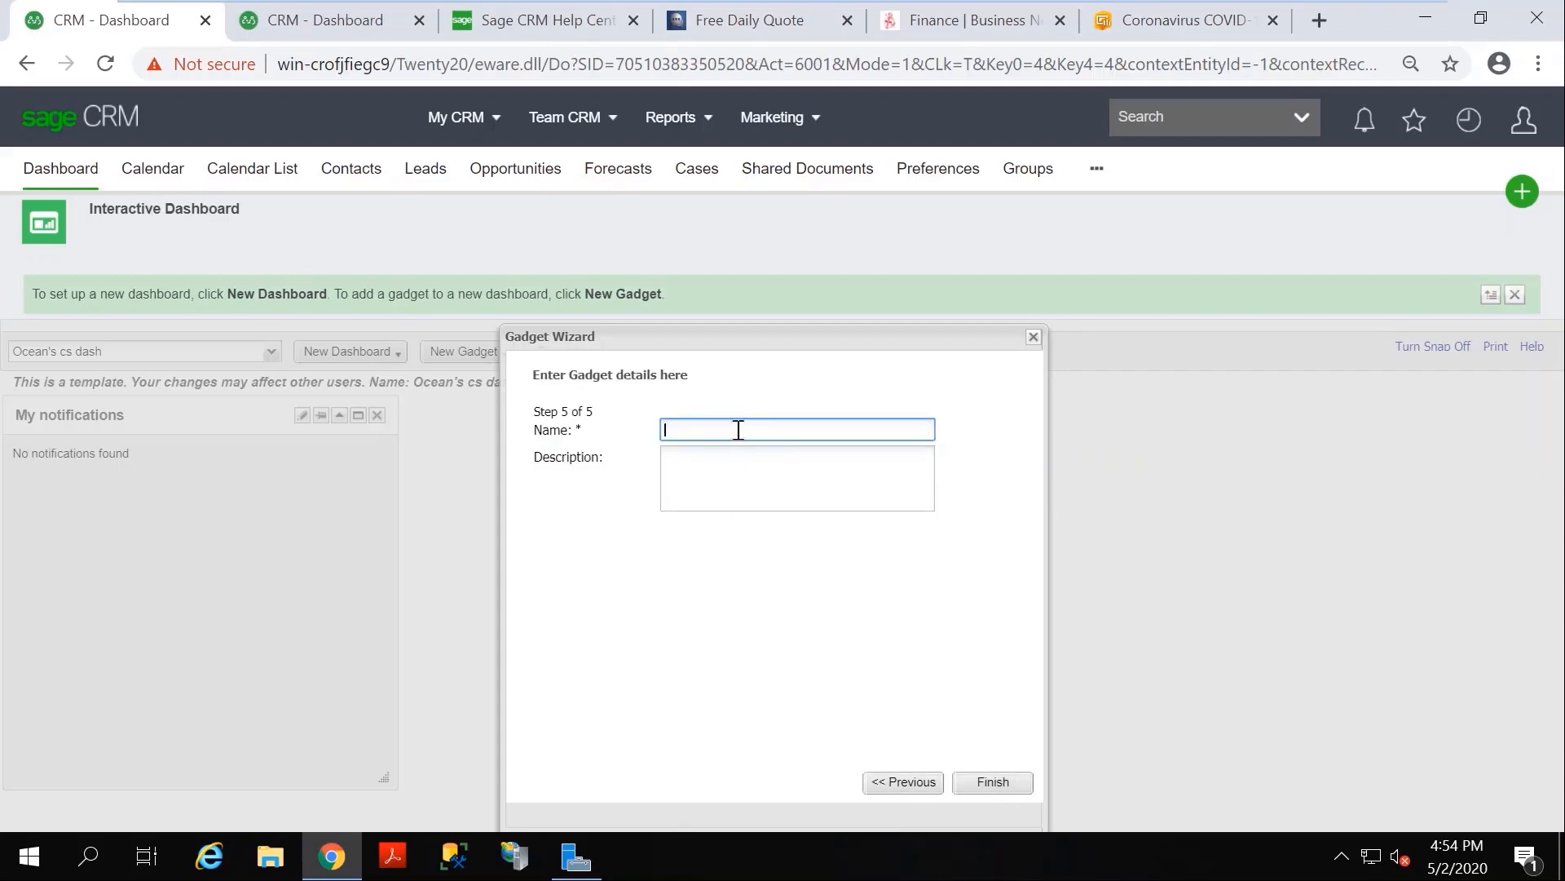
# Name the list gadget Cases by agent and finish creating it.
pyautogui.moveTo(728, 333); pyautogui.dragTo(800, 325)
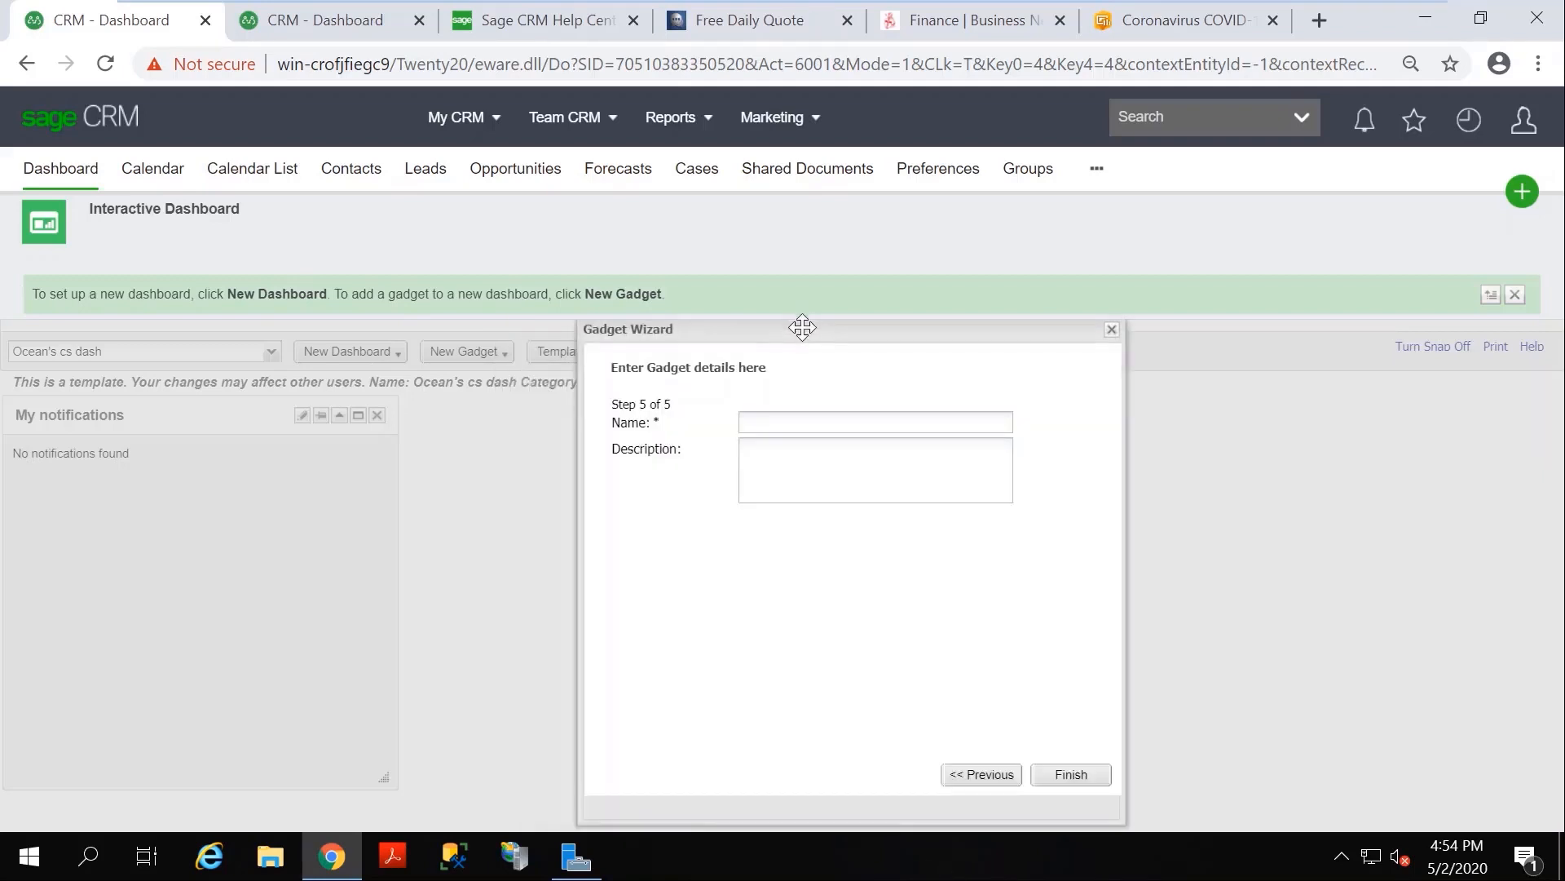
pyautogui.click(767, 420)
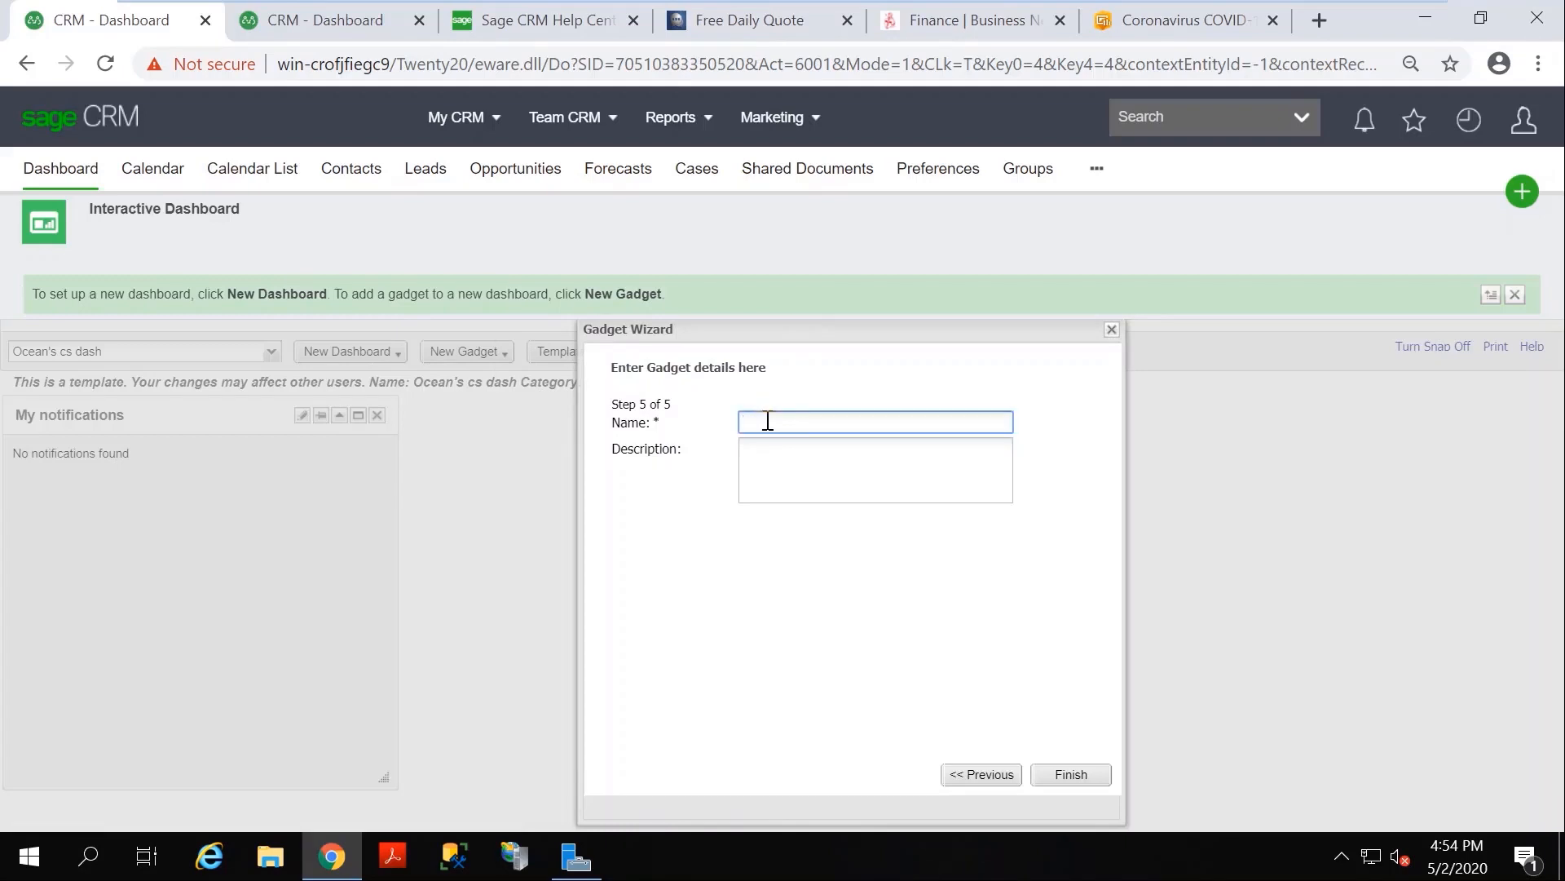
pyautogui.write('Cases by agent')
pyautogui.click(1053, 782)
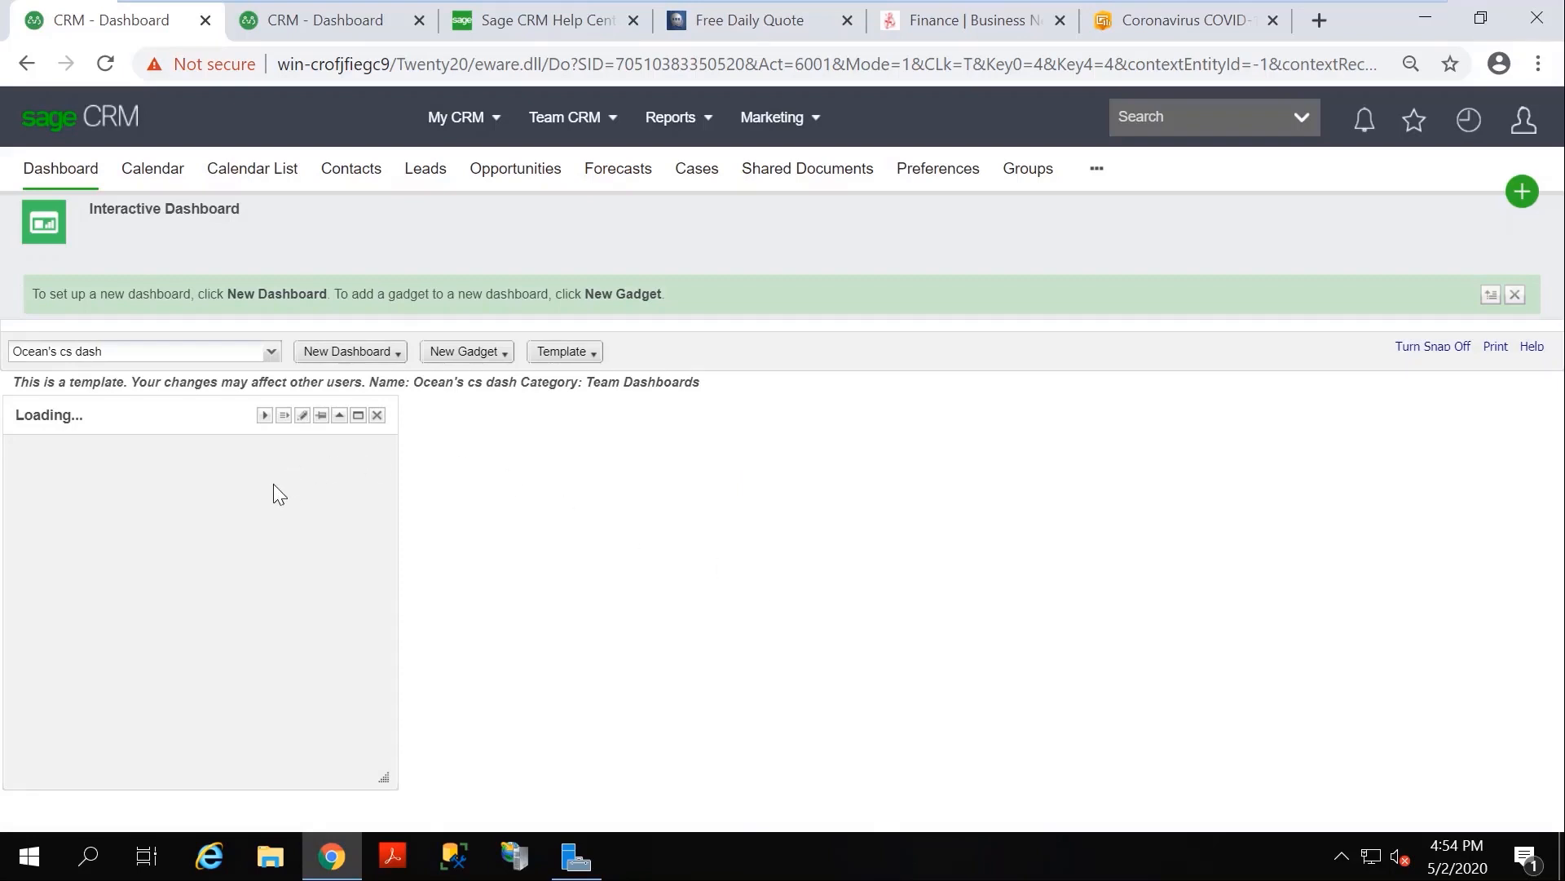
# Start a new Chart gadget based on the My Case SLA Status report chart.
pyautogui.click(503, 357)
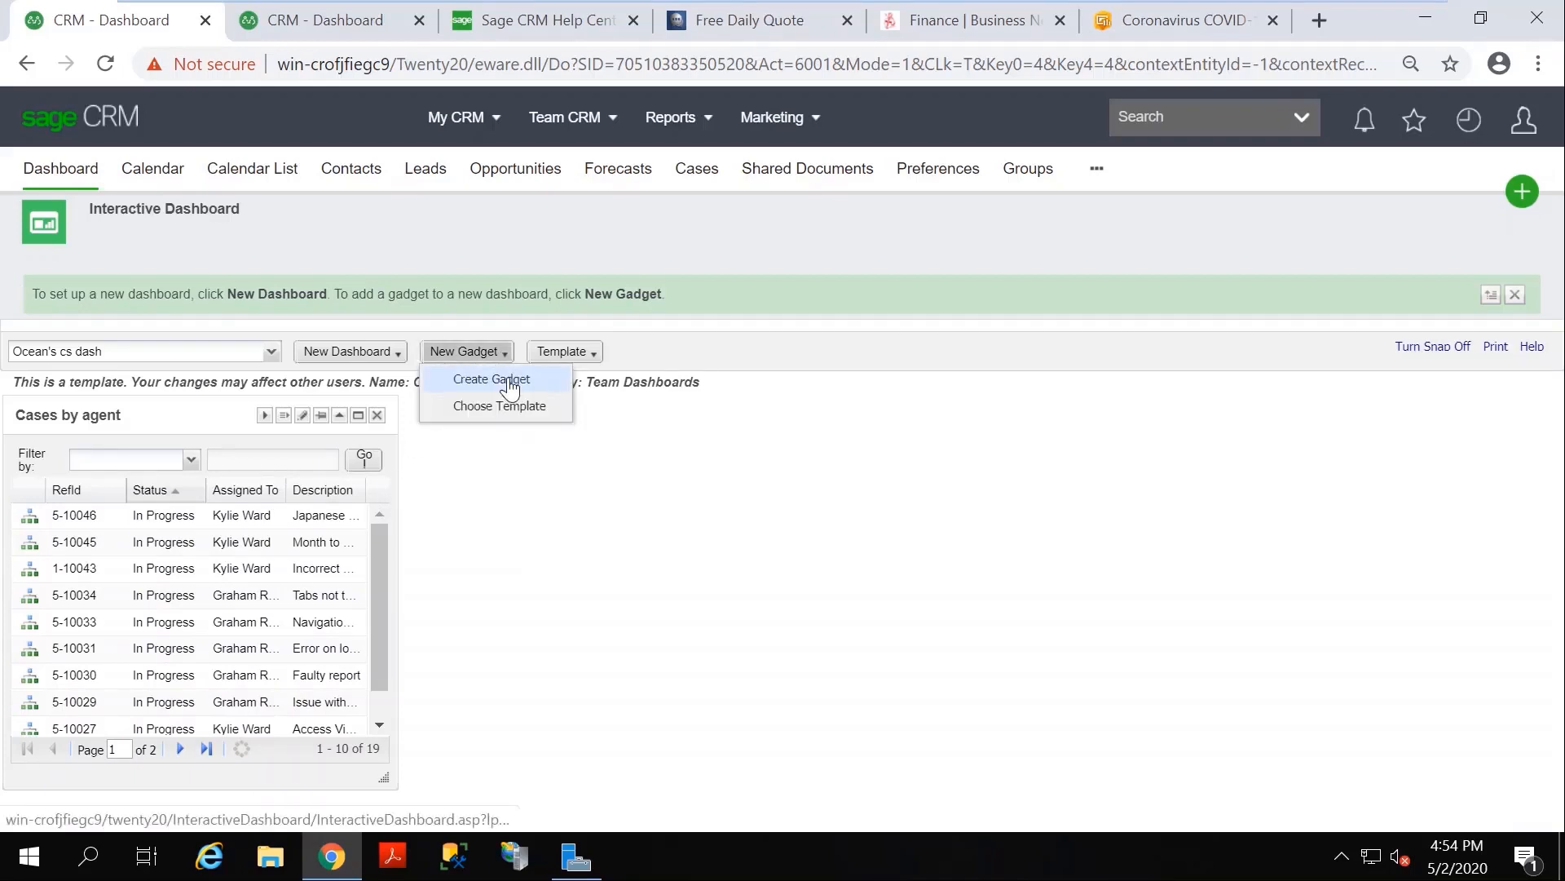
pyautogui.click(509, 381)
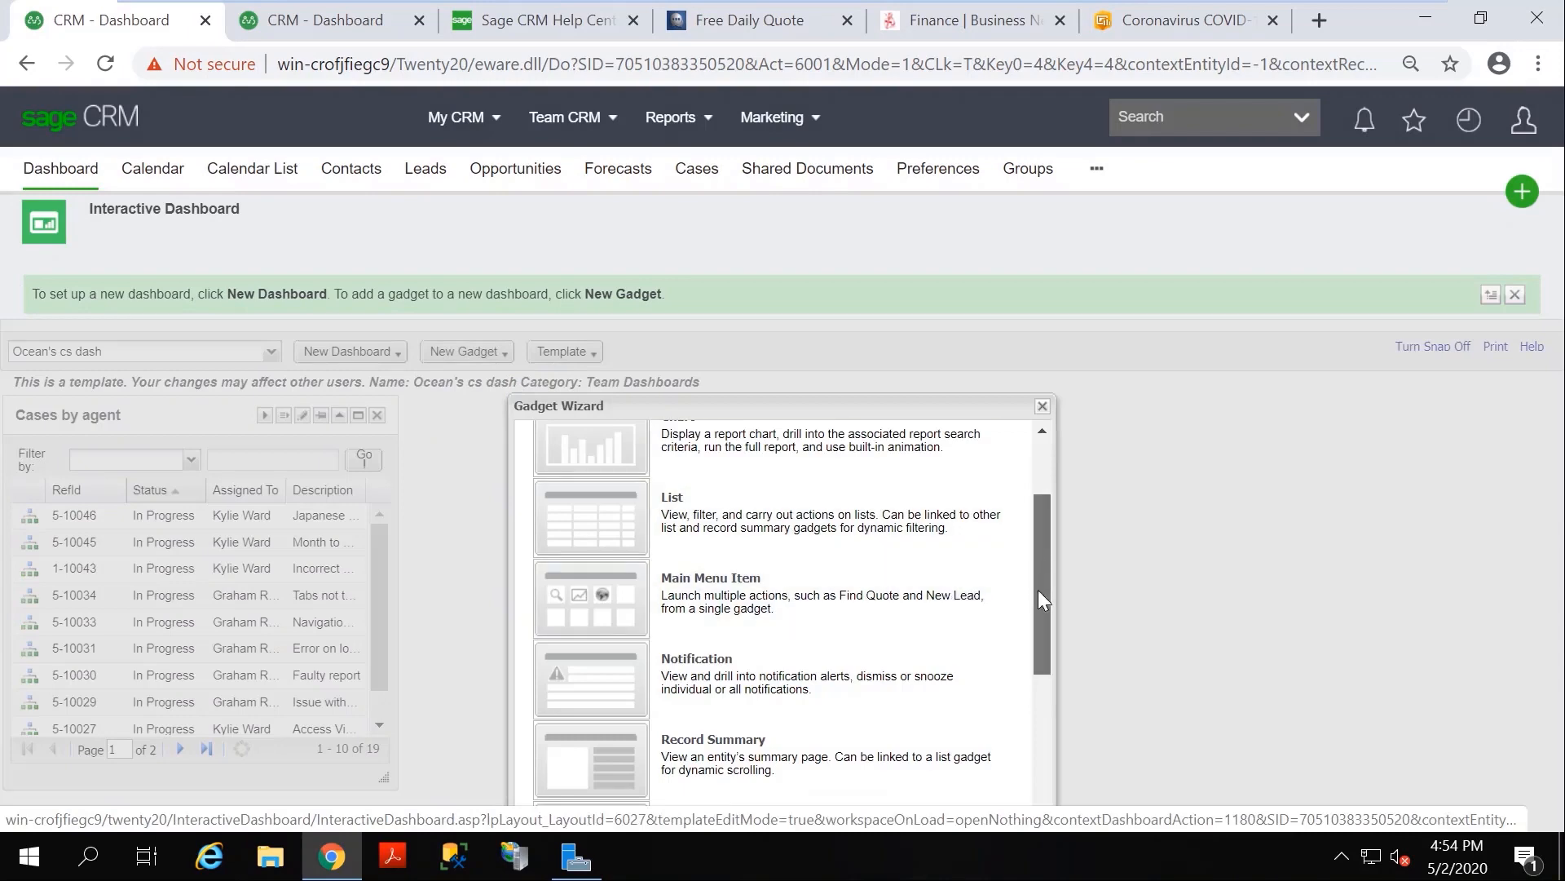
pyautogui.moveTo(1038, 591); pyautogui.dragTo(1035, 443)
pyautogui.click(771, 579)
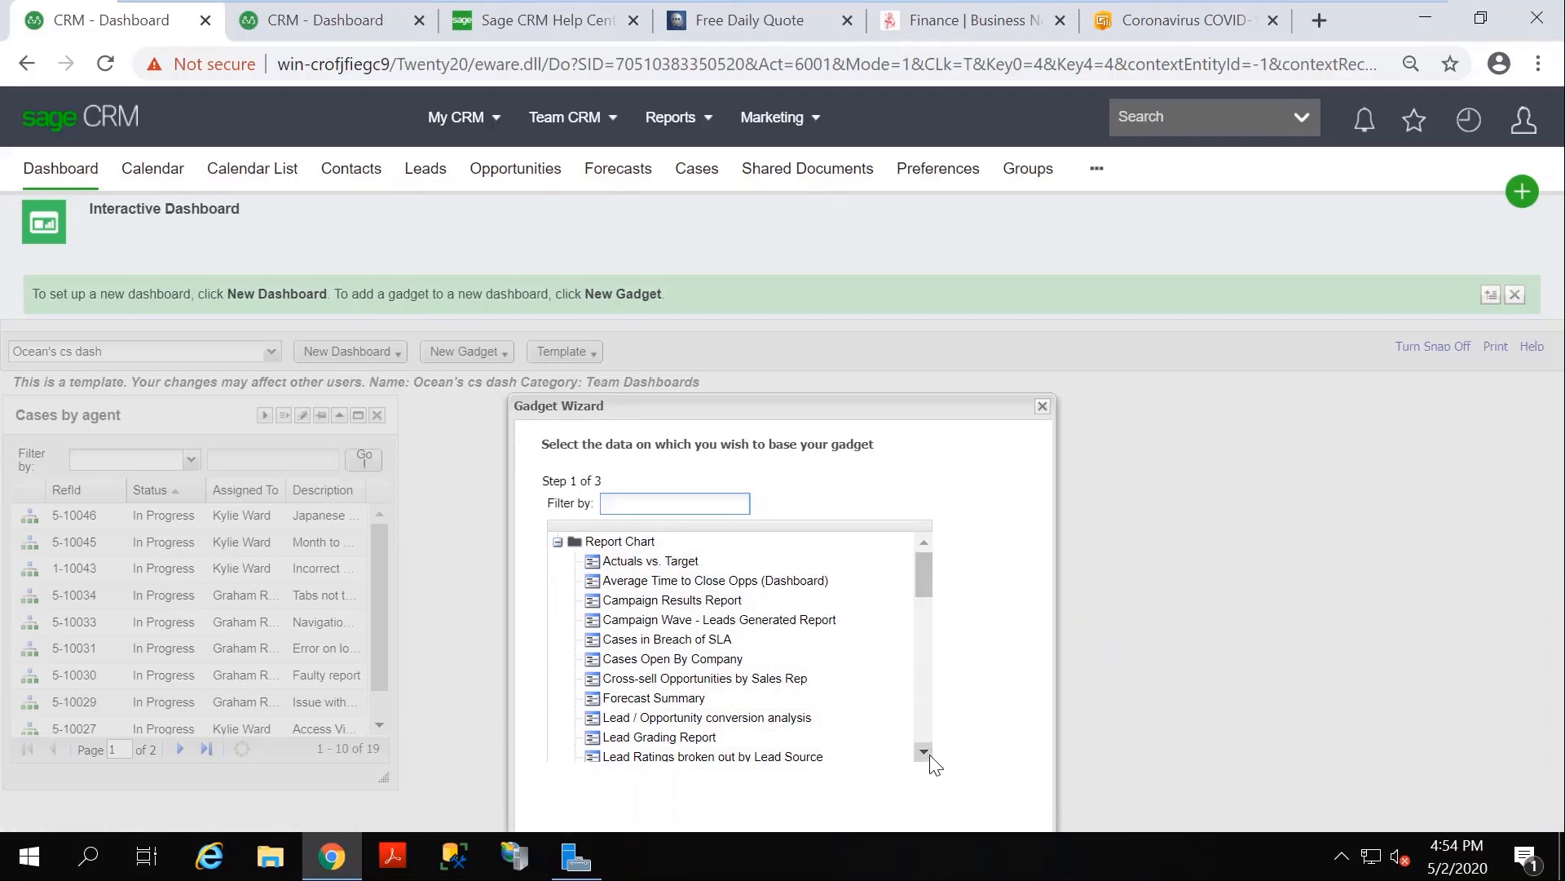
pyautogui.moveTo(930, 755); pyautogui.dragTo(935, 764)
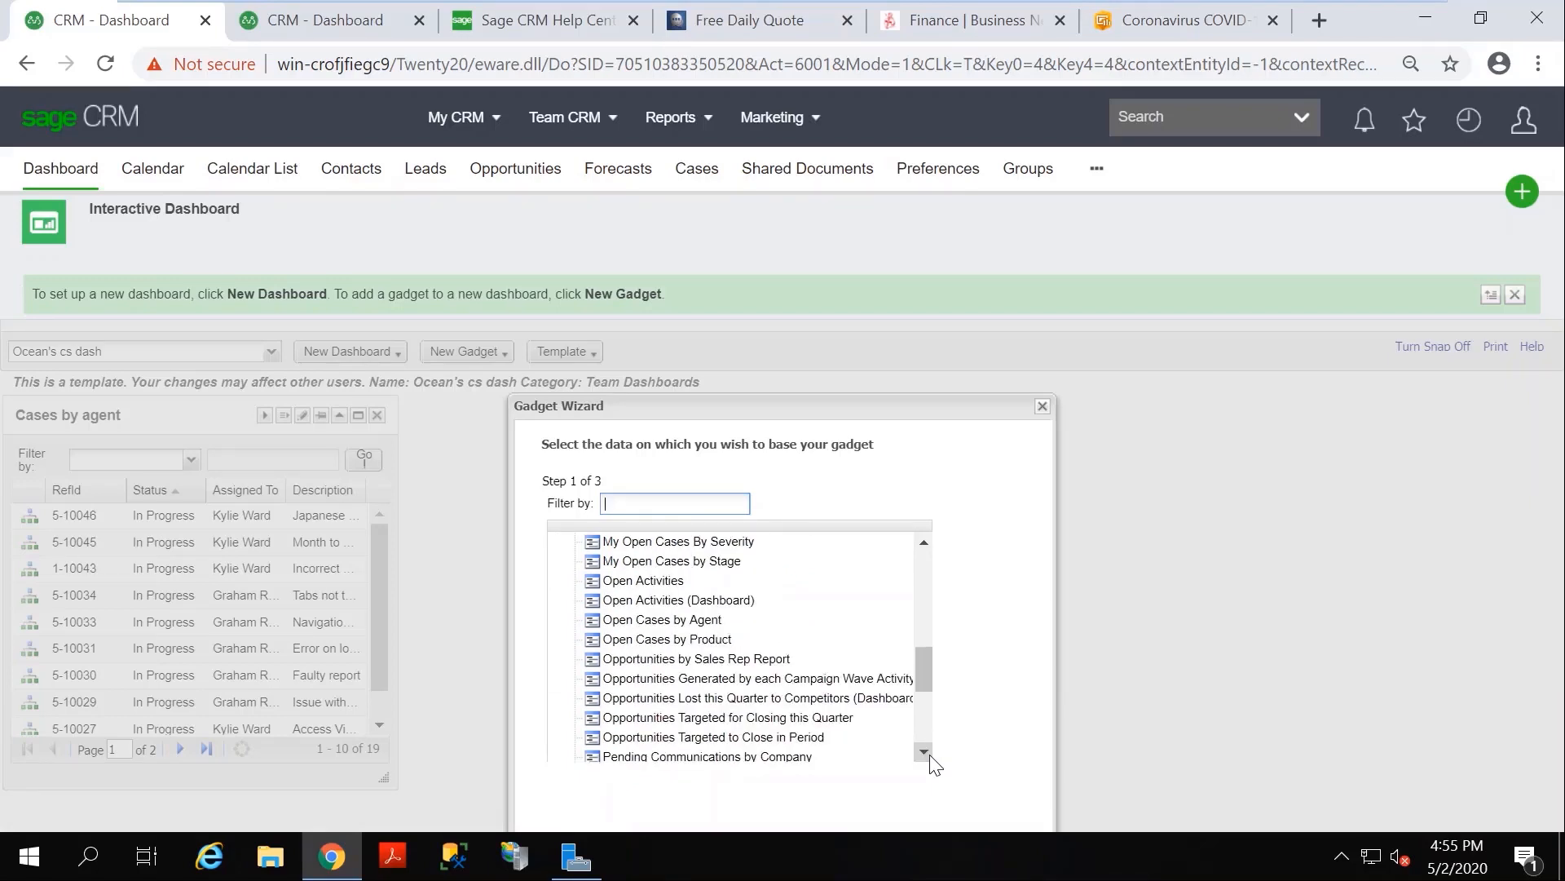
pyautogui.moveTo(934, 764); pyautogui.dragTo(934, 764)
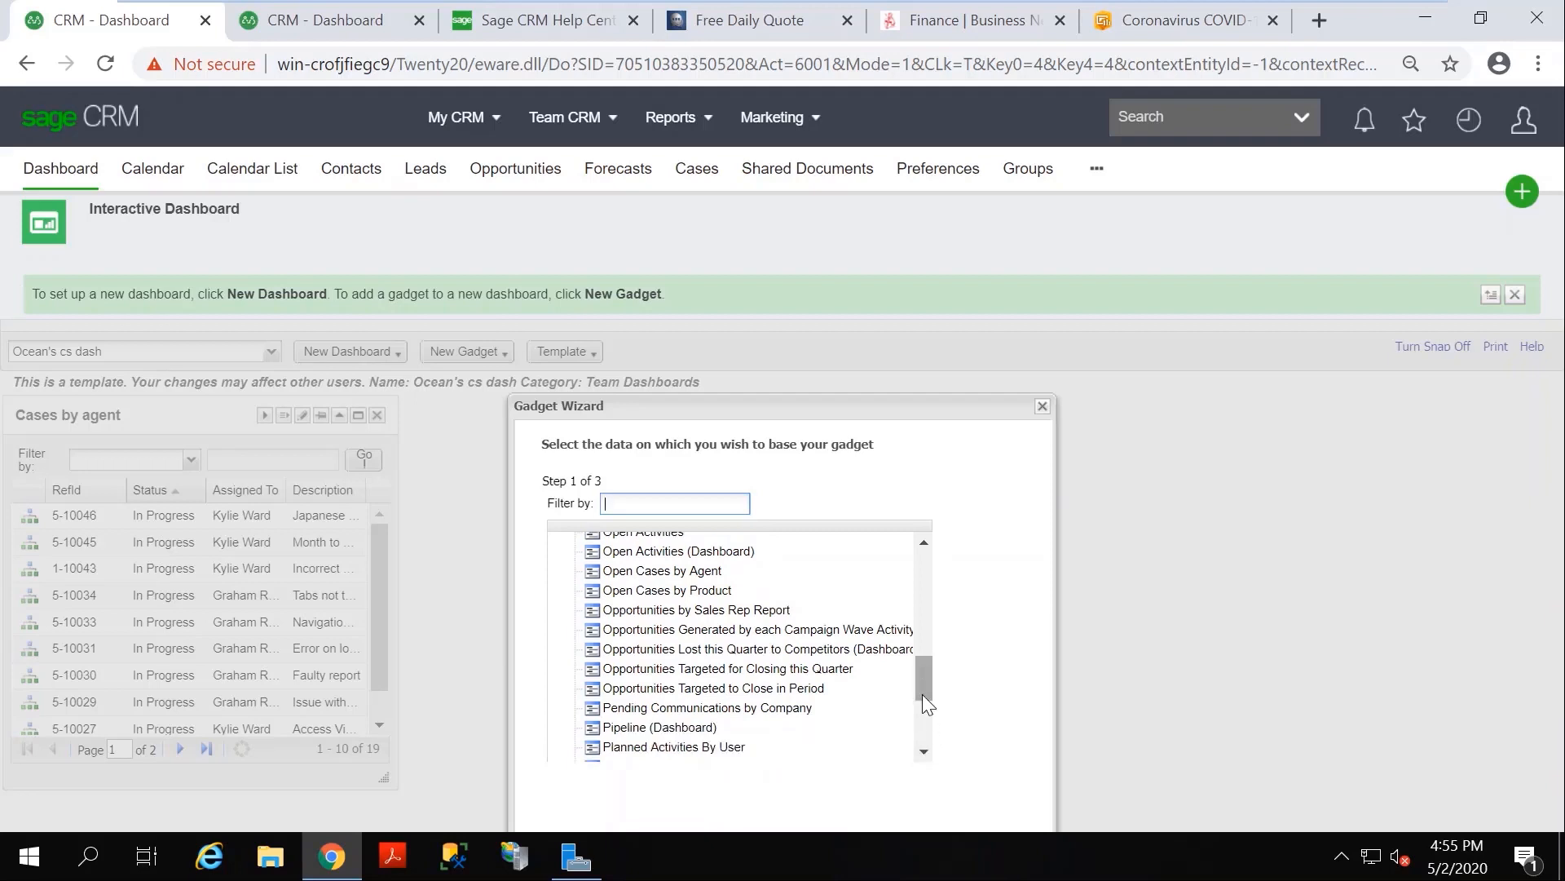
pyautogui.moveTo(922, 693); pyautogui.dragTo(921, 629)
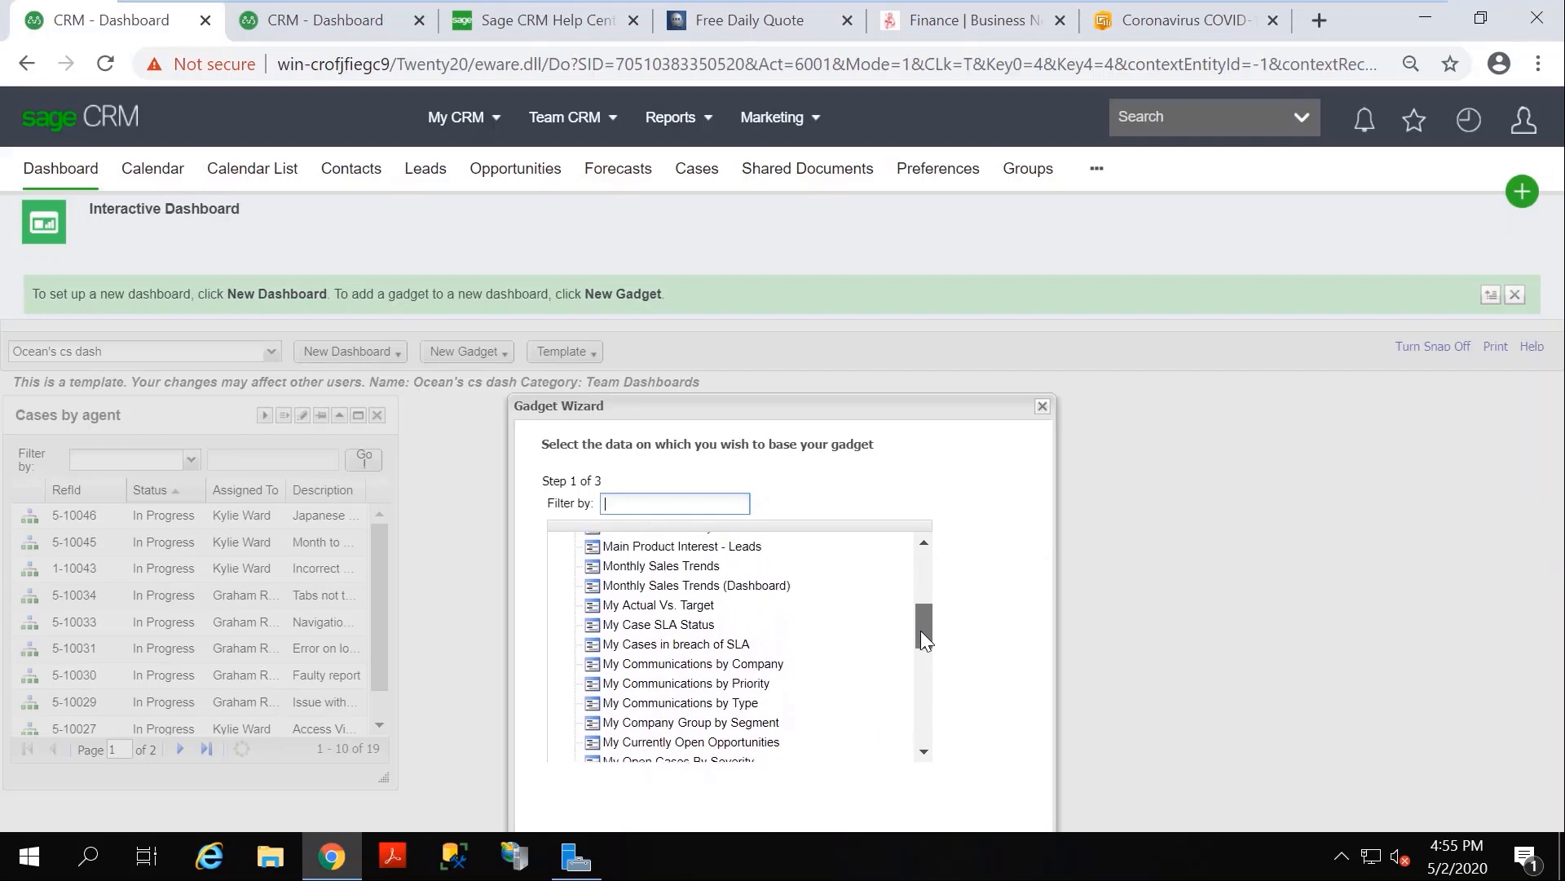
pyautogui.click(673, 628)
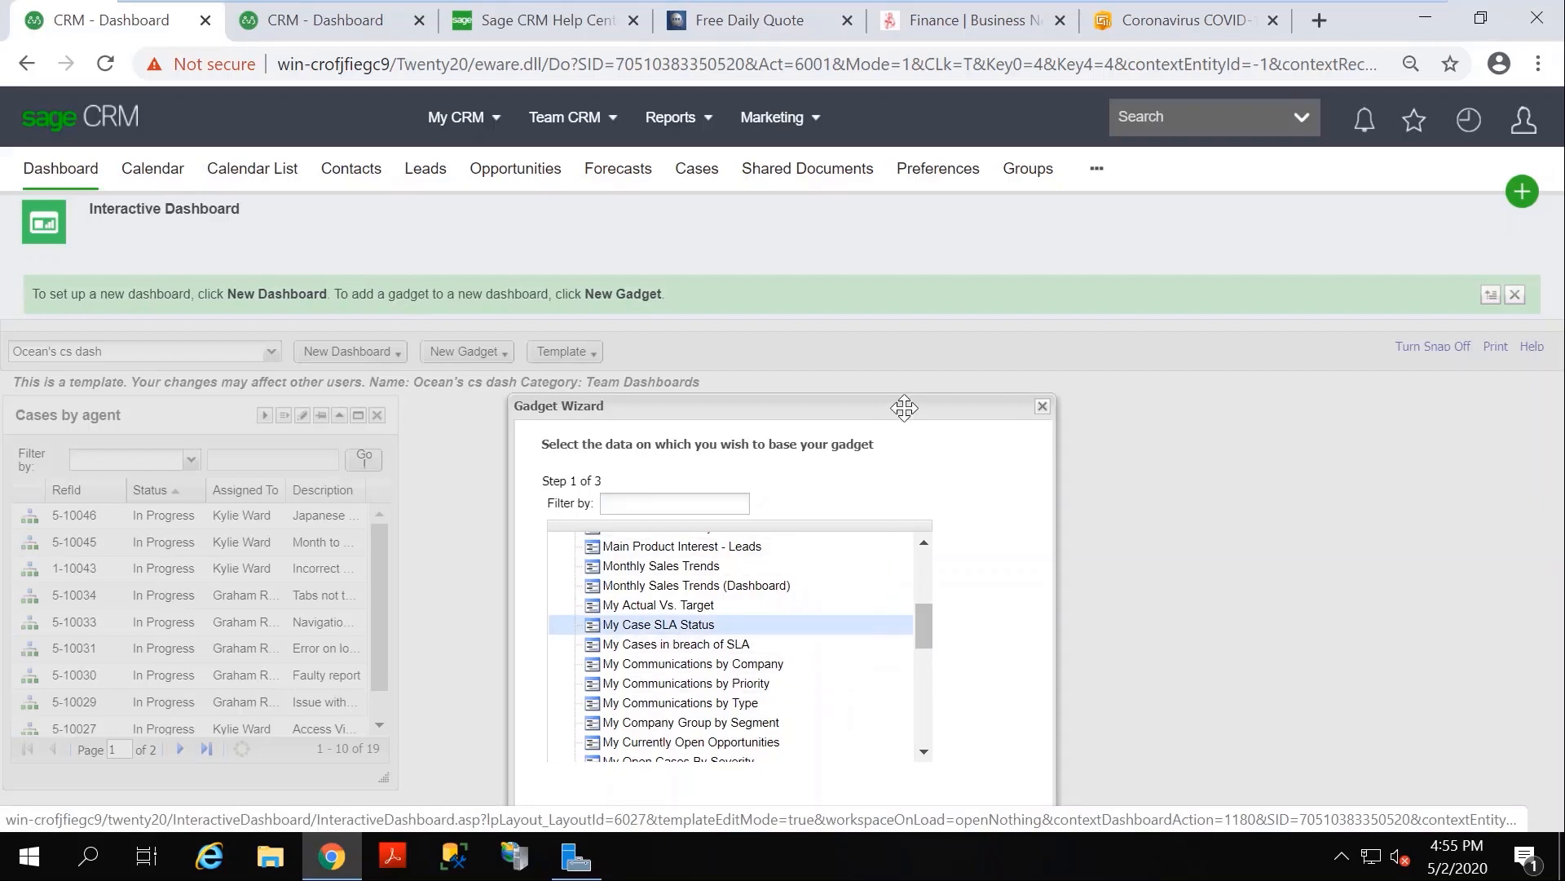
pyautogui.moveTo(902, 406); pyautogui.dragTo(892, 363)
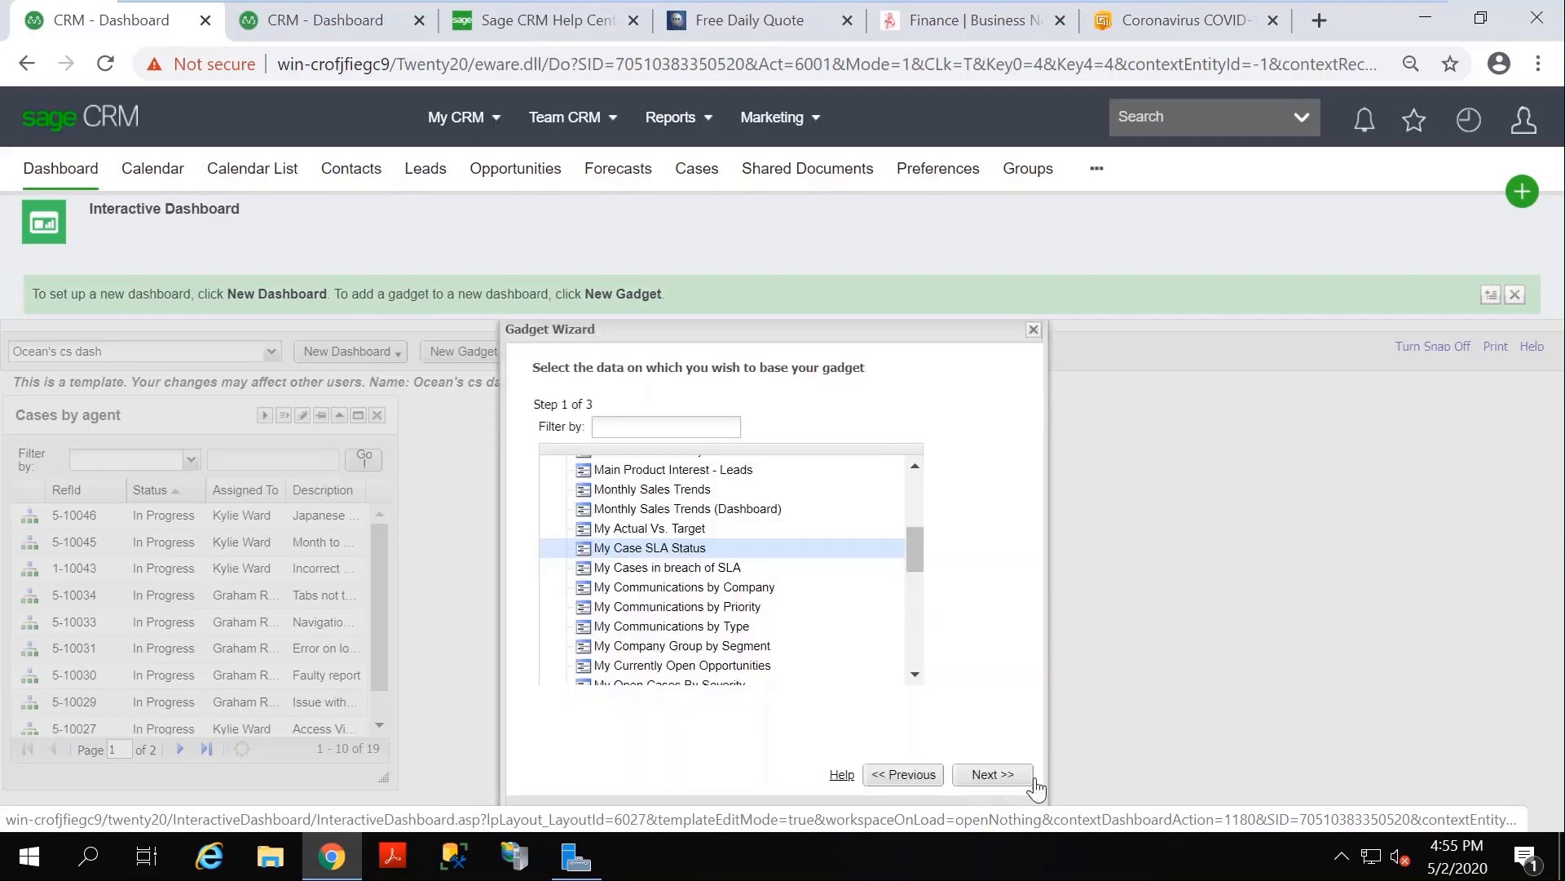
pyautogui.click(1011, 776)
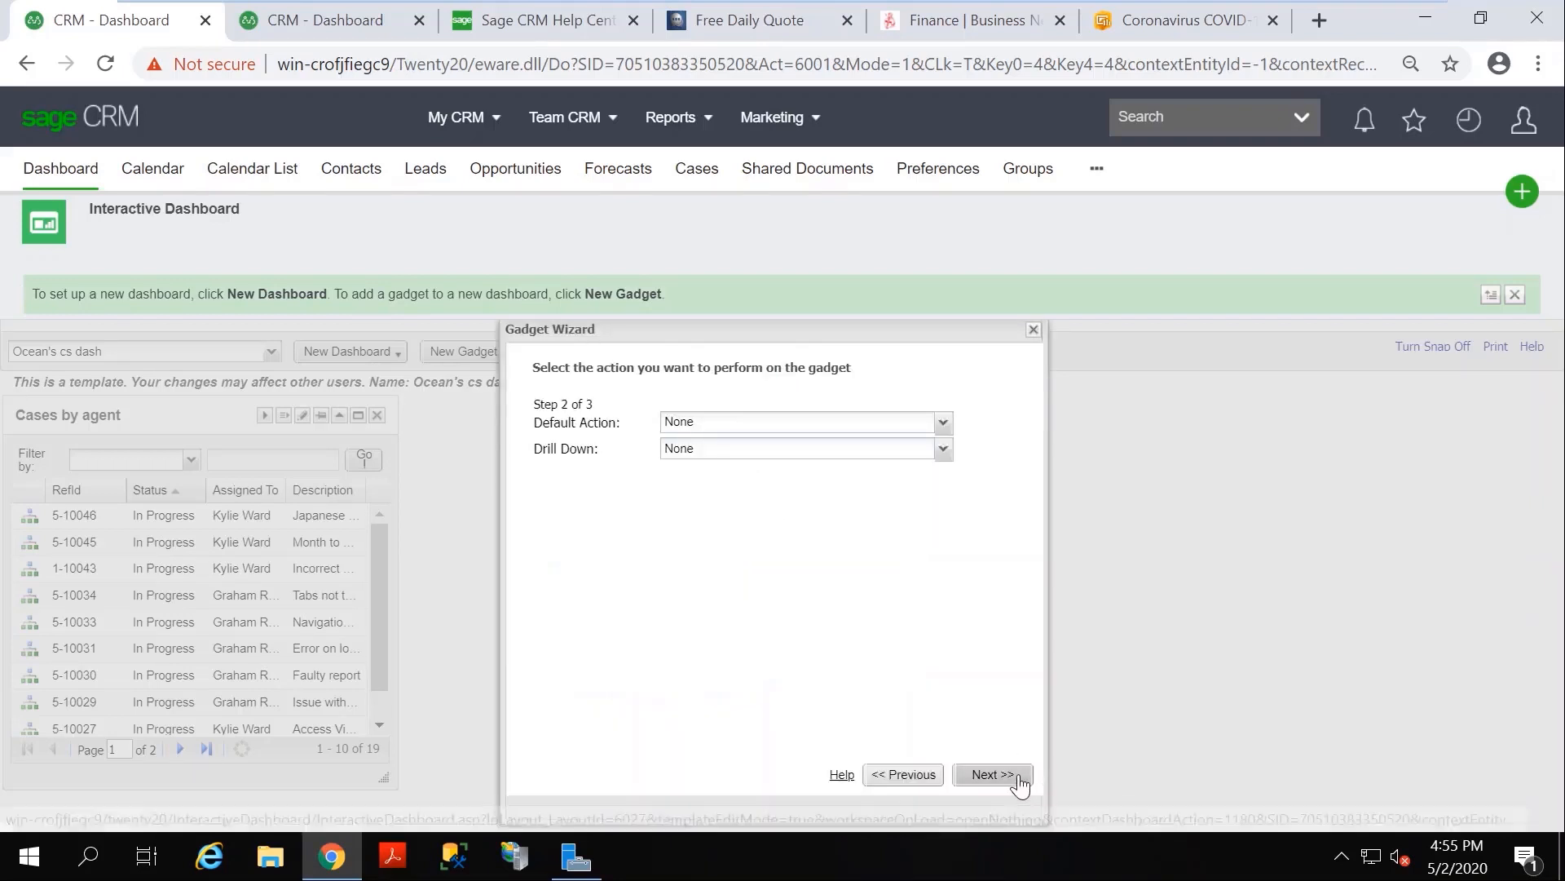
# Set the chart gadget's default action to Go to List or Report and drill down to Run Report, finishing it as SLA stauts.
pyautogui.click(938, 421)
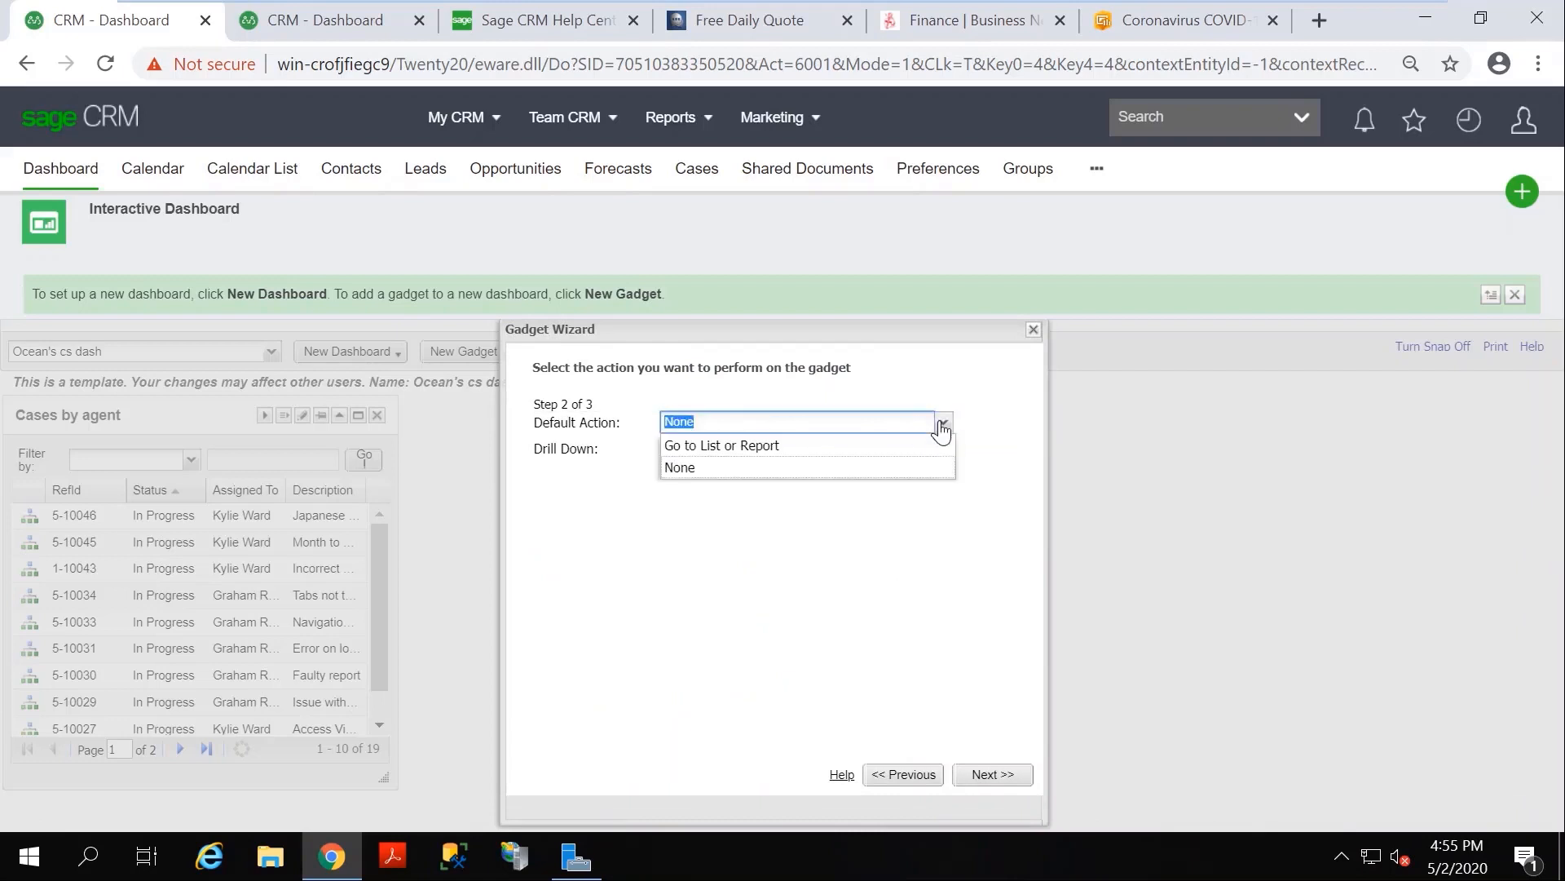
pyautogui.click(763, 448)
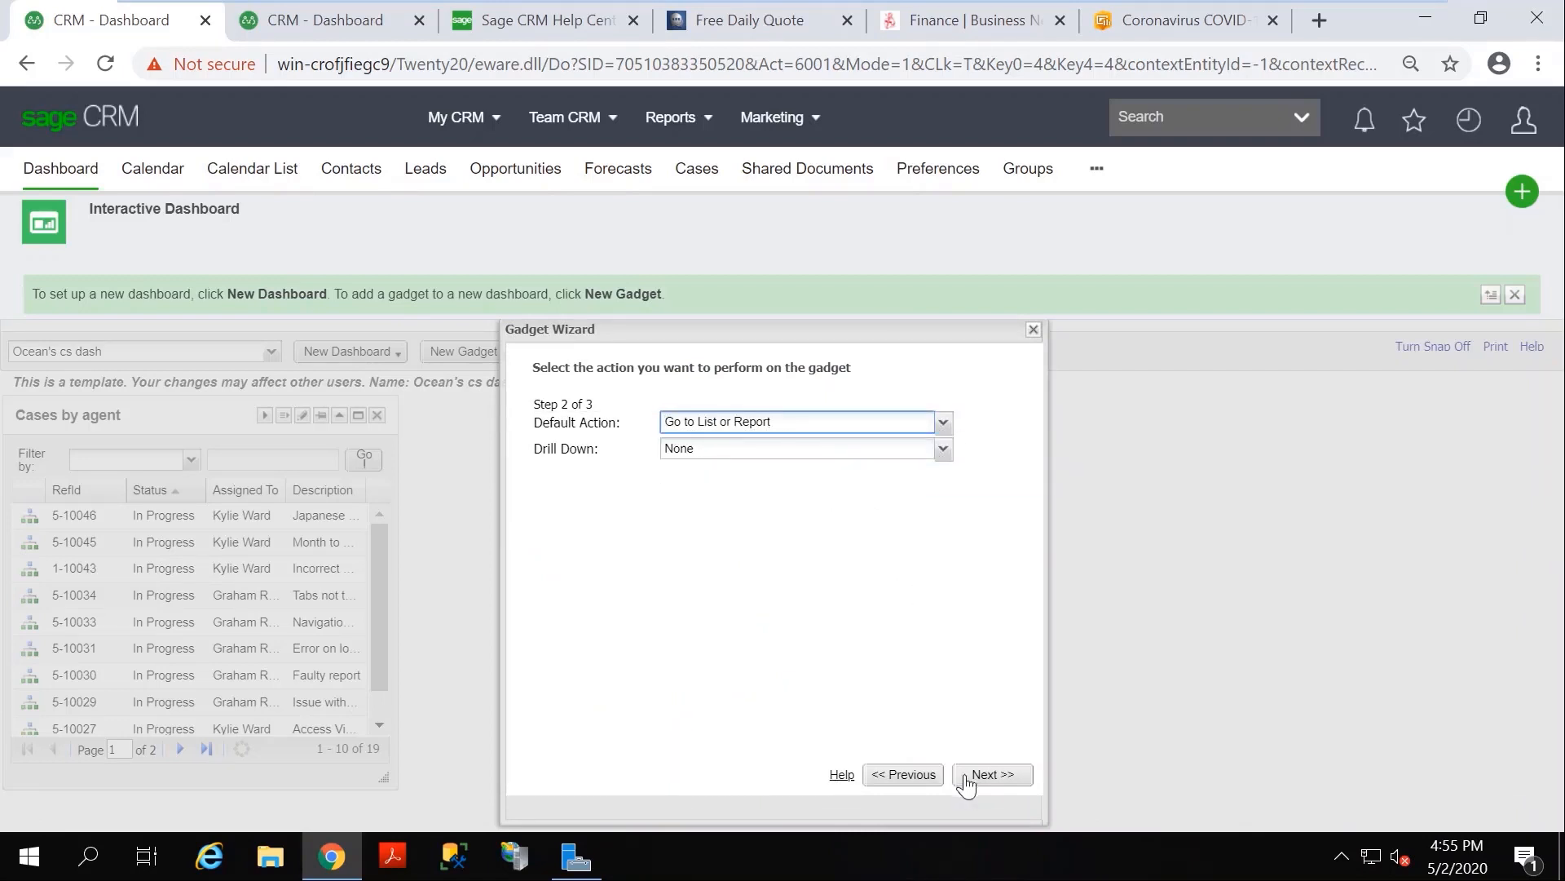
pyautogui.click(942, 450)
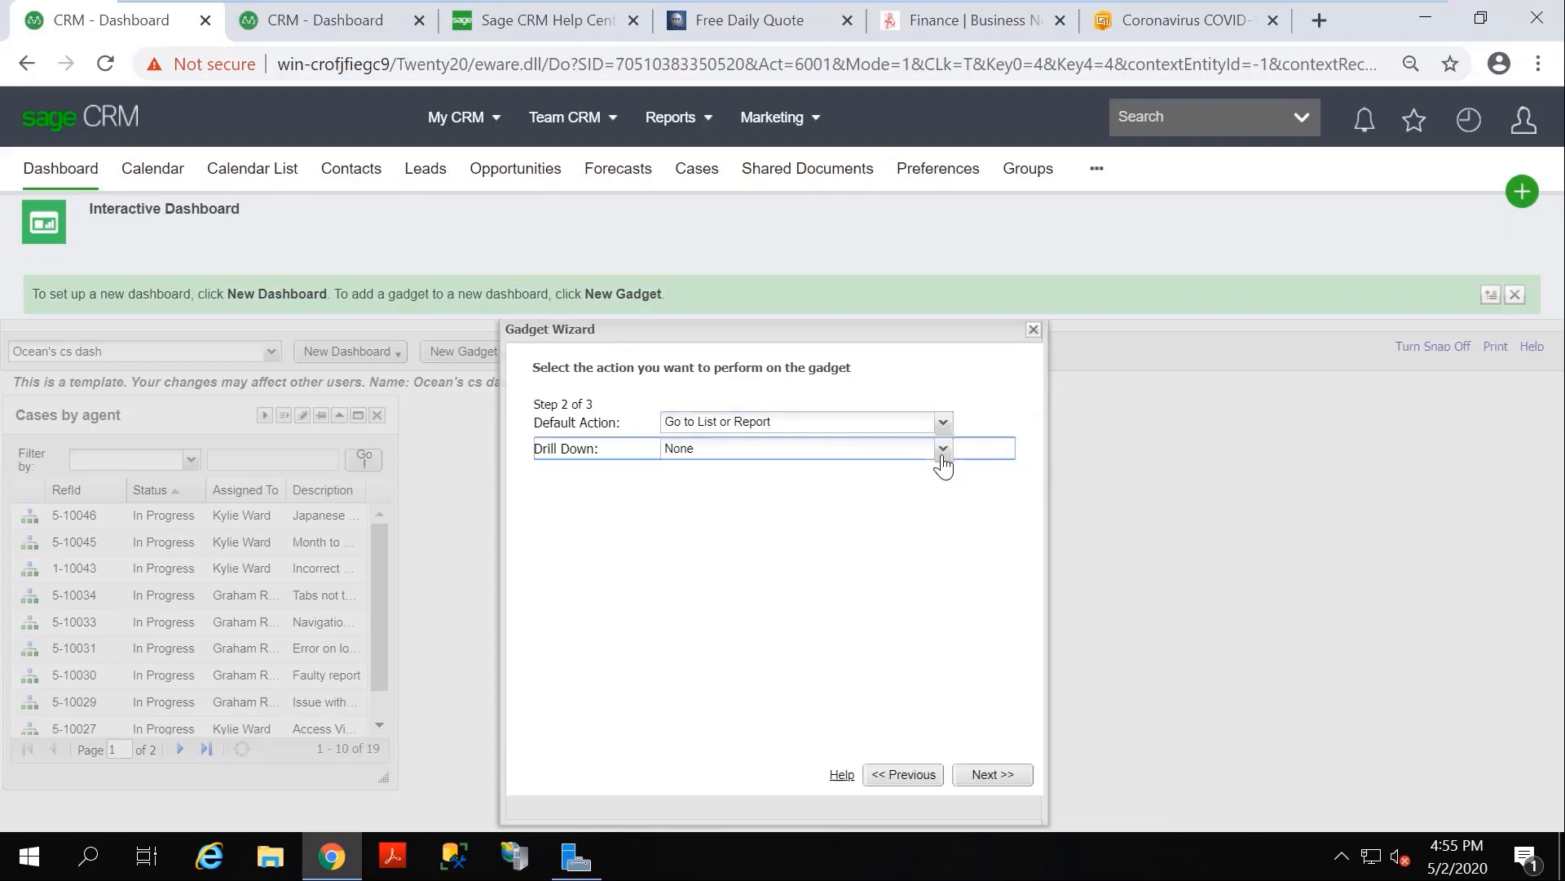
pyautogui.click(714, 496)
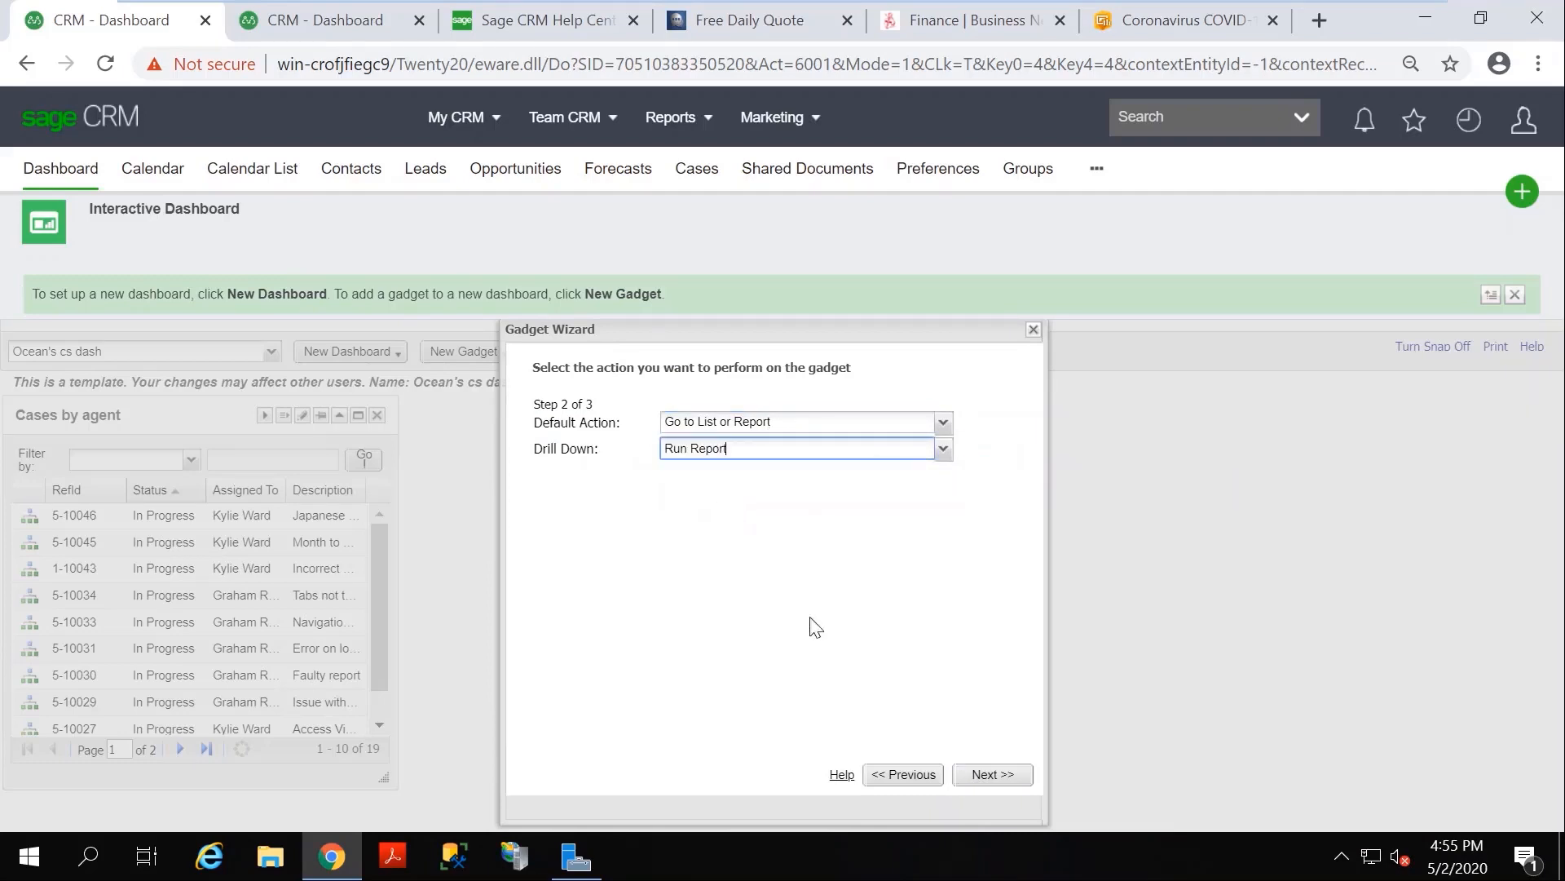
pyautogui.click(987, 778)
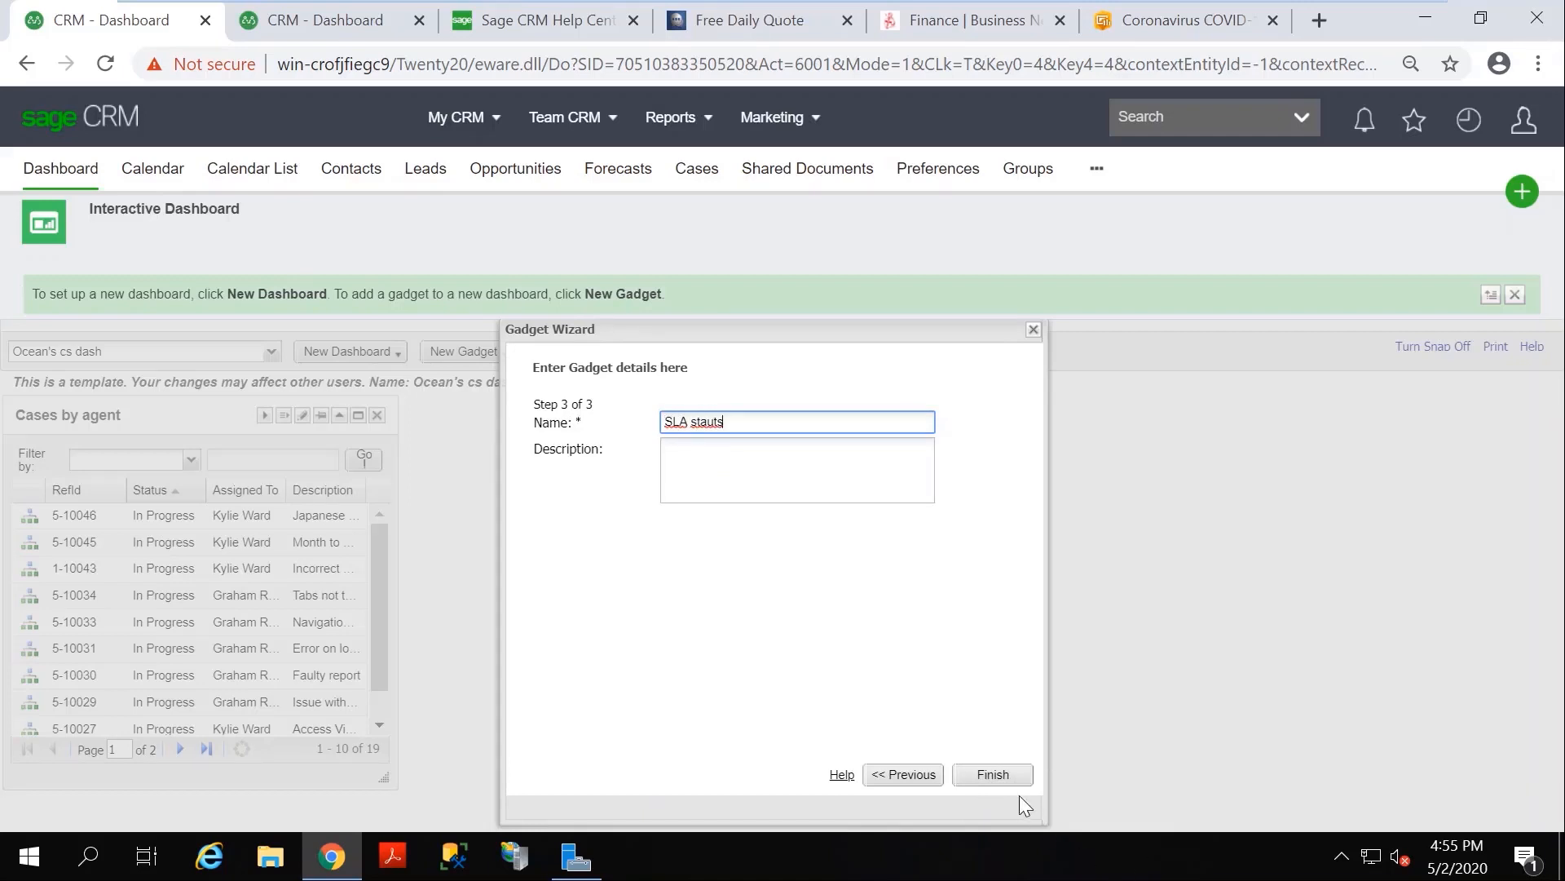
pyautogui.click(1003, 776)
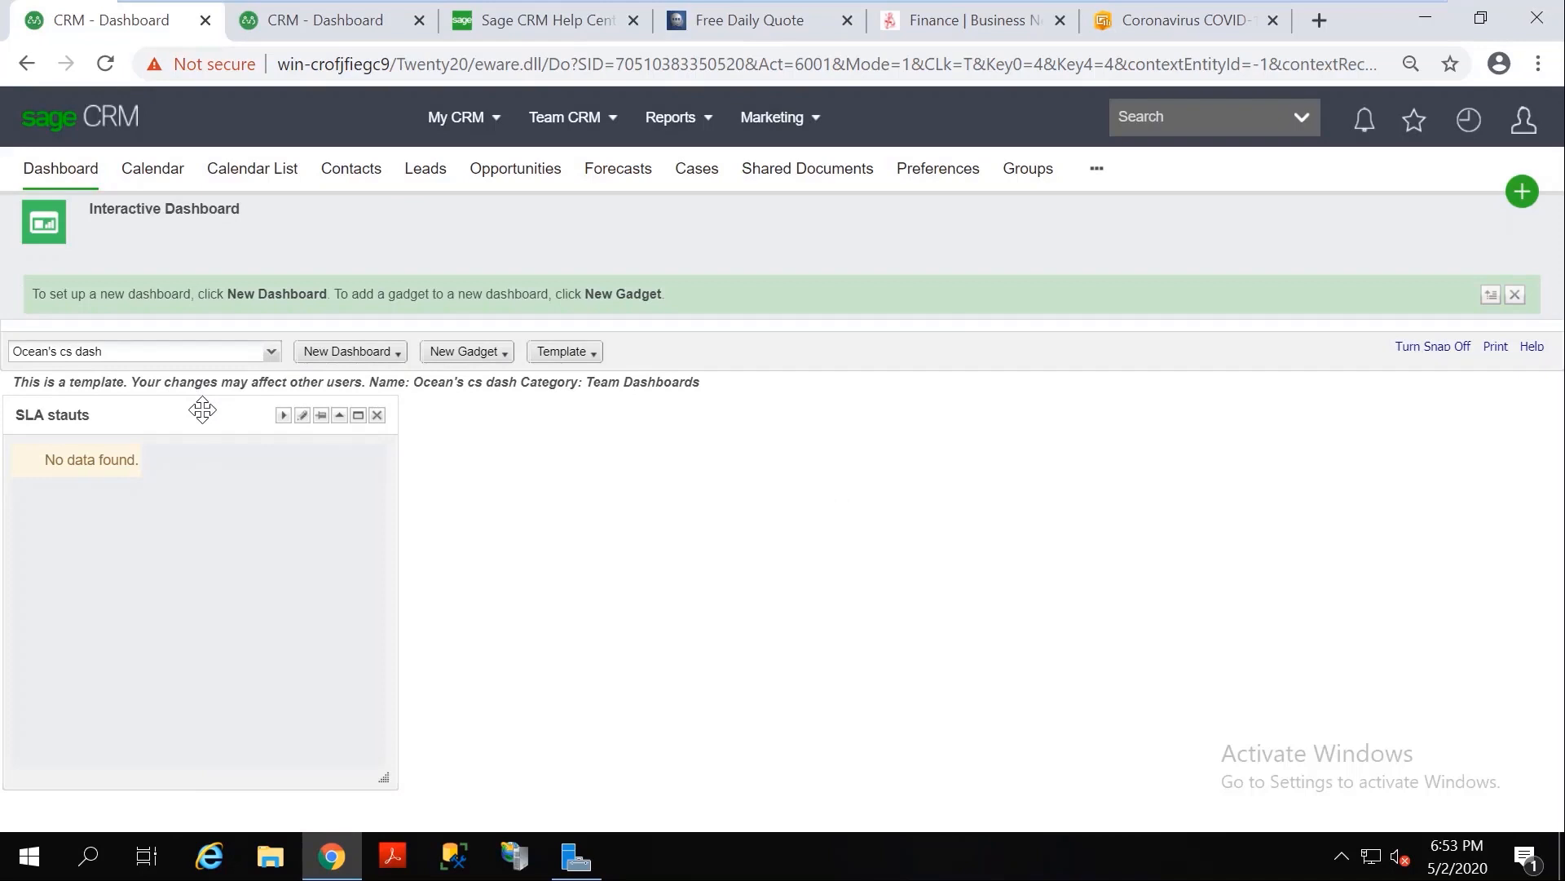
# Arrange the SLA stauts, Cases by agent, My notifications and CRM Help gadgets side by side in a row below My dairy.
pyautogui.moveTo(203, 408); pyautogui.dragTo(203, 807)
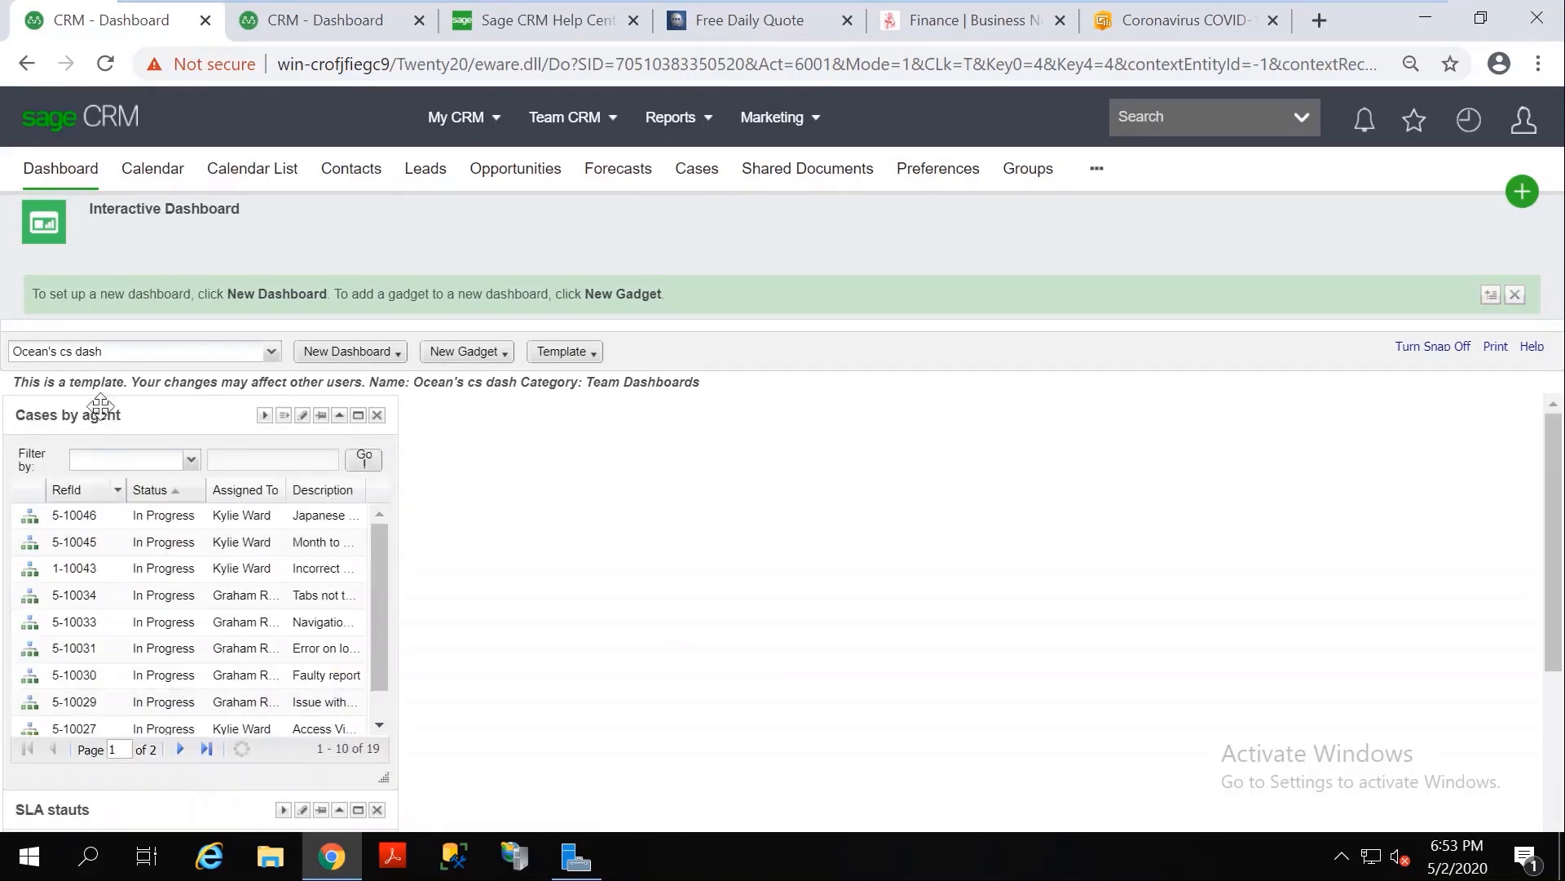
pyautogui.moveTo(100, 405); pyautogui.dragTo(521, 790)
pyautogui.moveTo(168, 416); pyautogui.dragTo(955, 809)
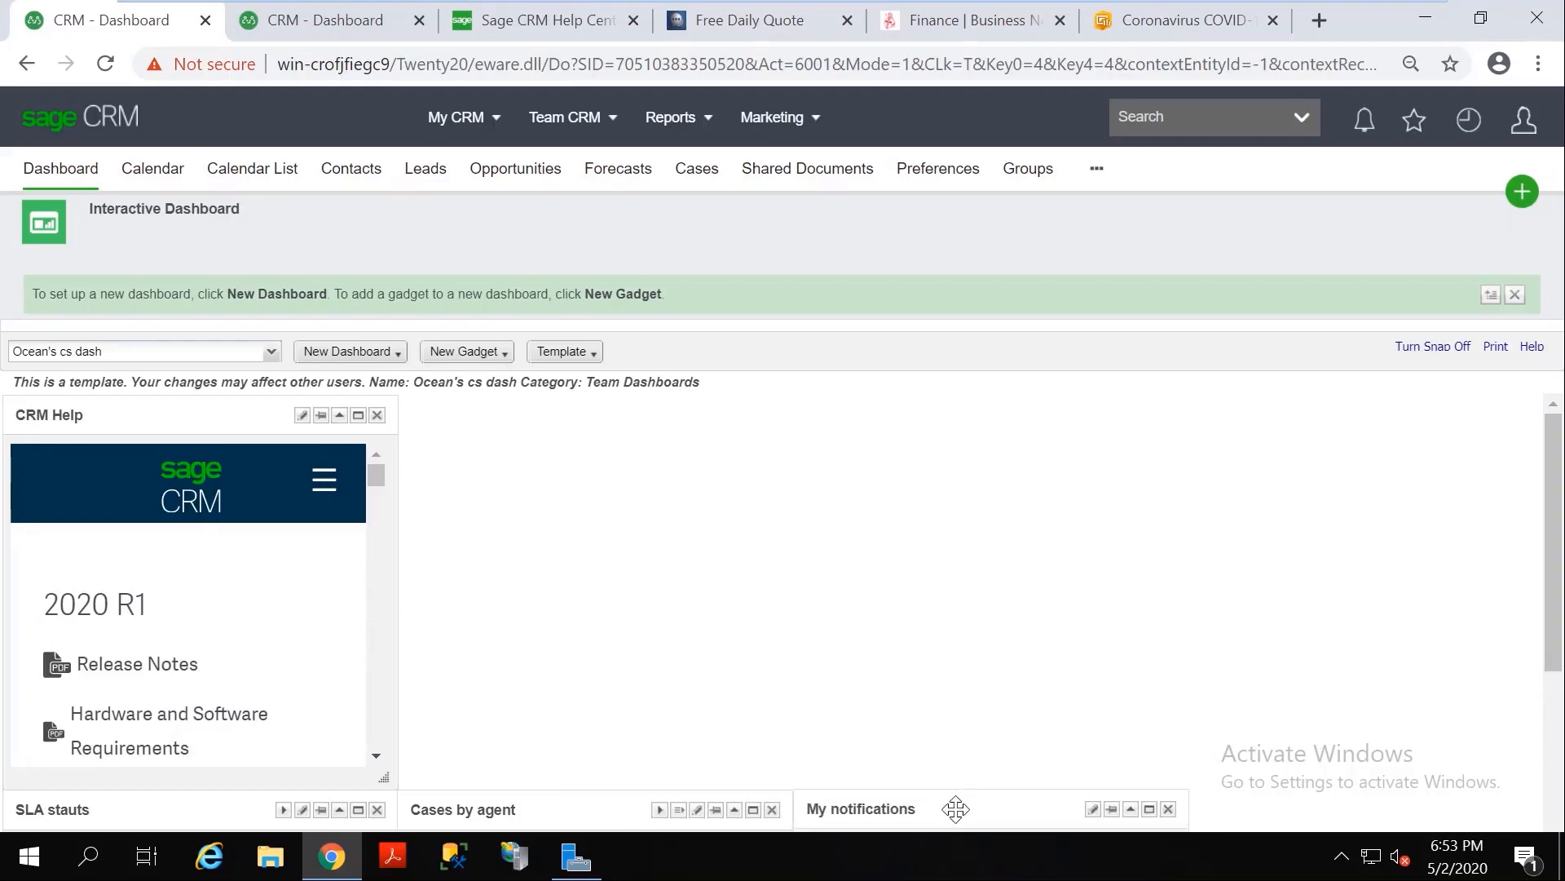
pyautogui.moveTo(122, 413); pyautogui.dragTo(1256, 699)
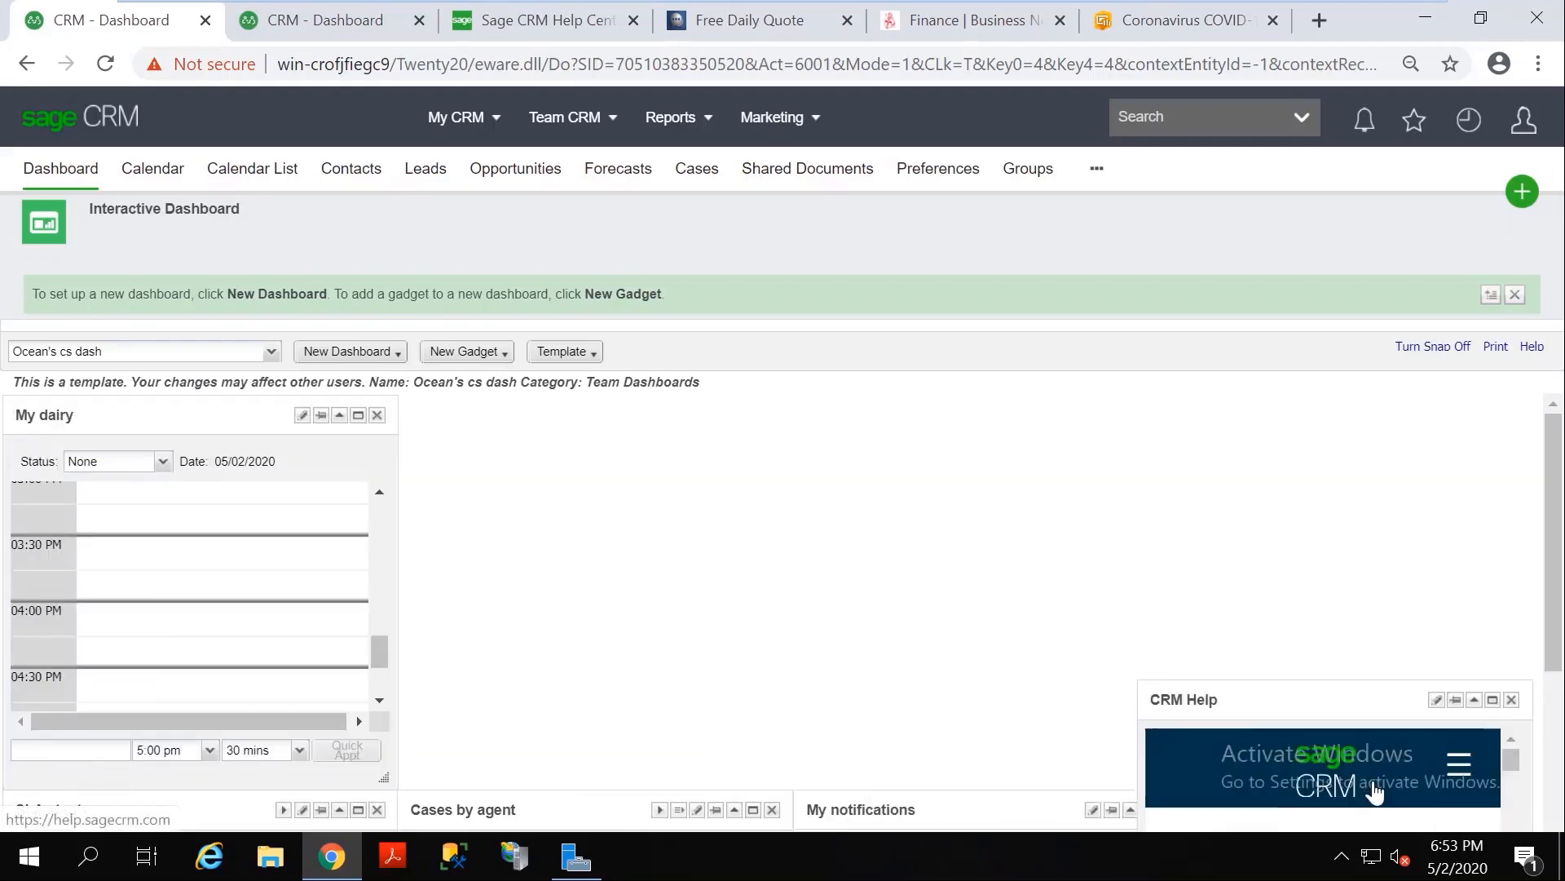
pyautogui.moveTo(1368, 718); pyautogui.dragTo(1322, 806)
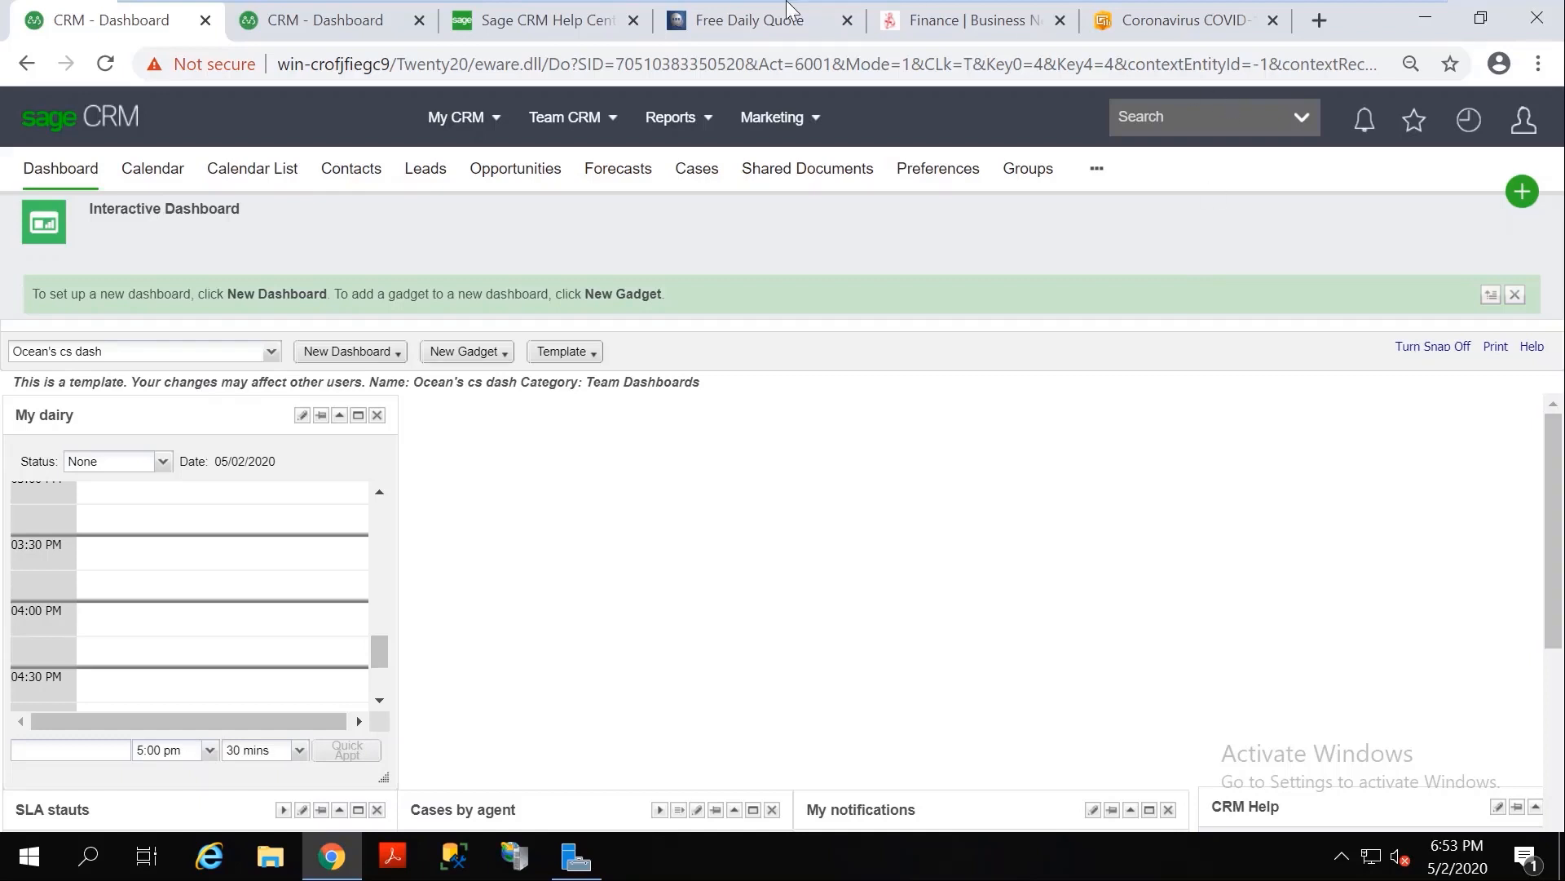
# Close the duplicate CRM dashboard, Sage CRM Help Center, Free Daily Quote and Finance browser pages.
pyautogui.click(418, 21)
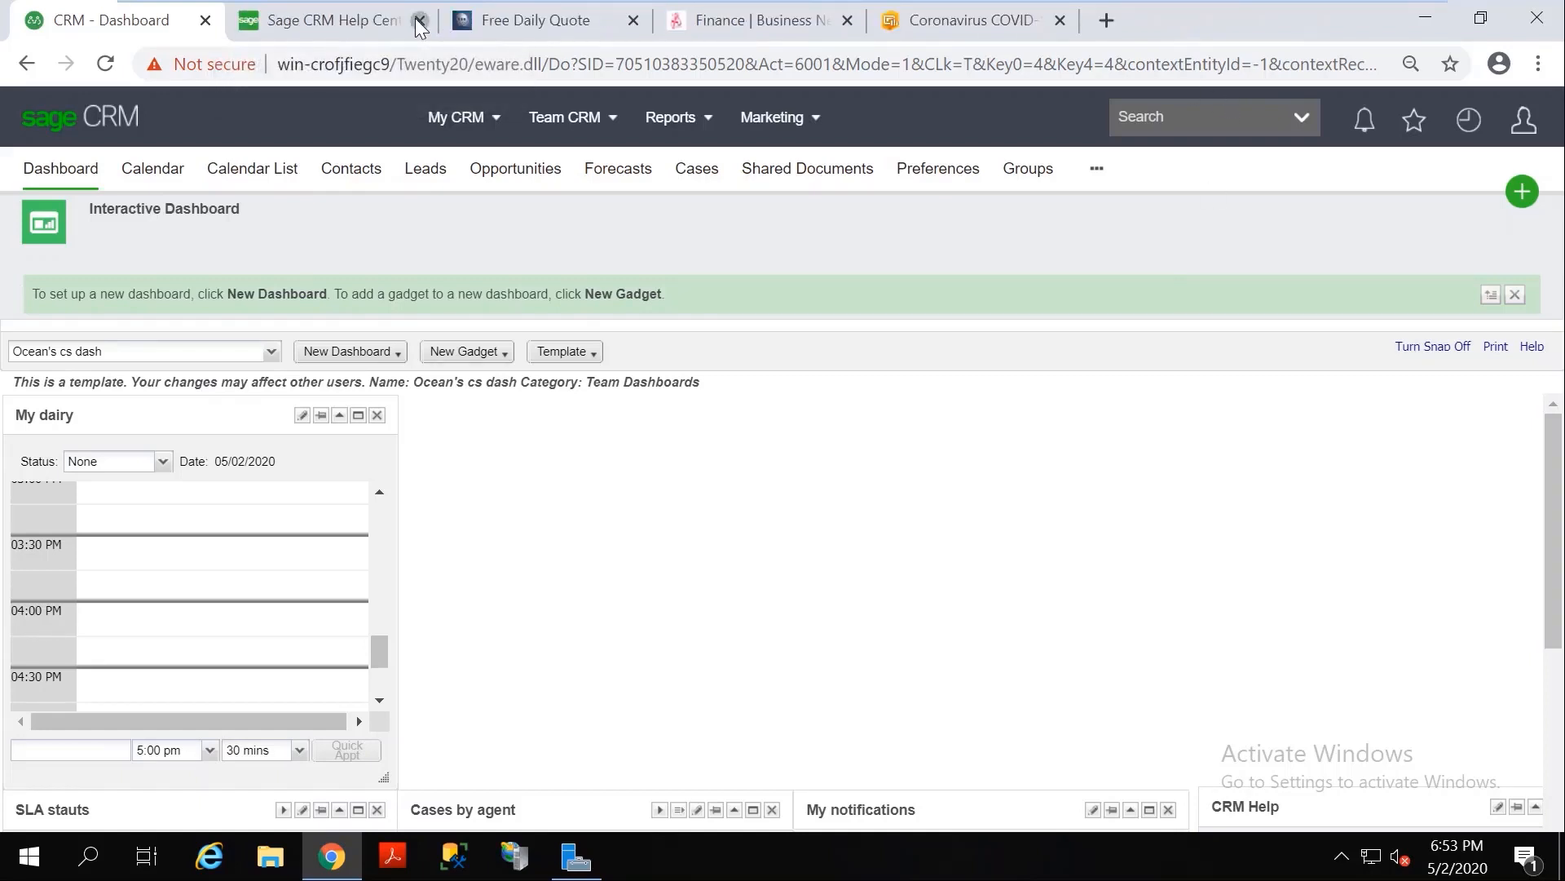
pyautogui.click(418, 22)
pyautogui.click(419, 22)
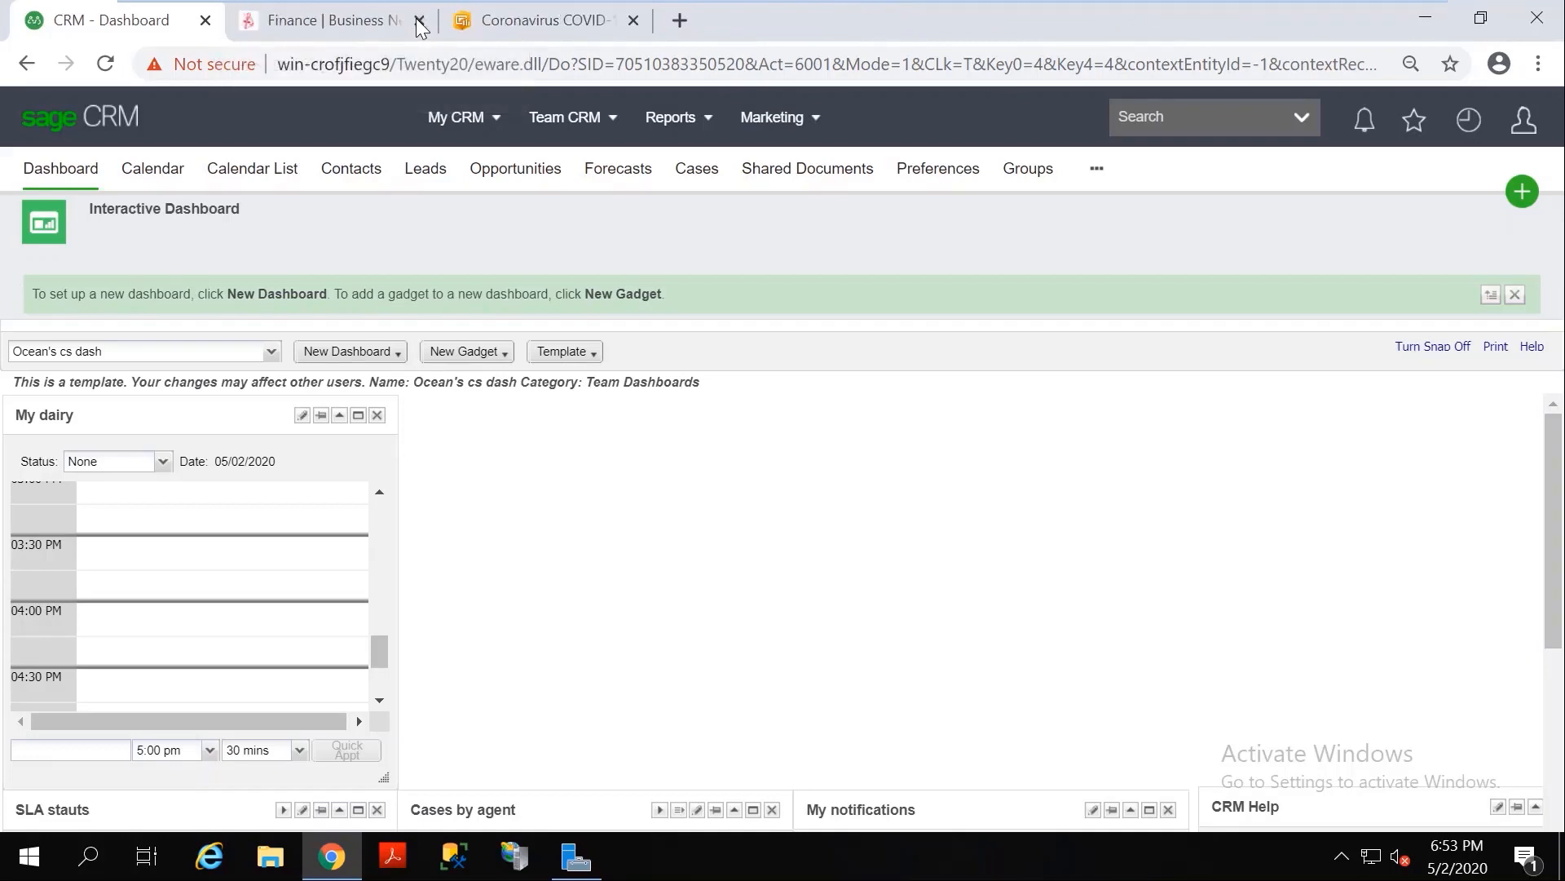
pyautogui.click(418, 21)
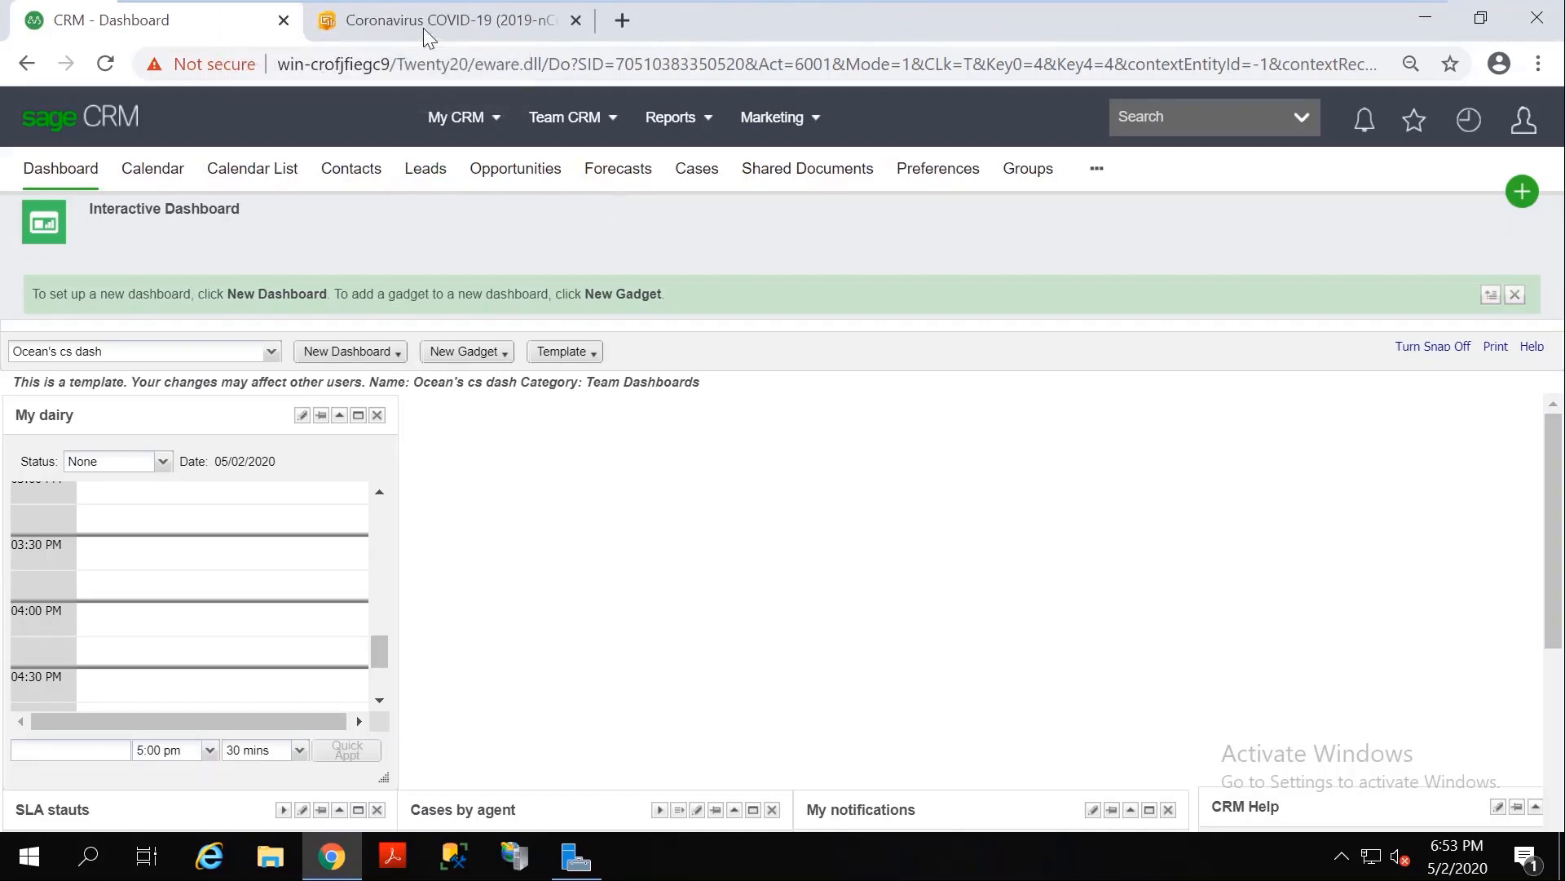
# View the Coronavirus COVID-19 dashboard page as an example and return to the CRM dashboard.
pyautogui.click(515, 29)
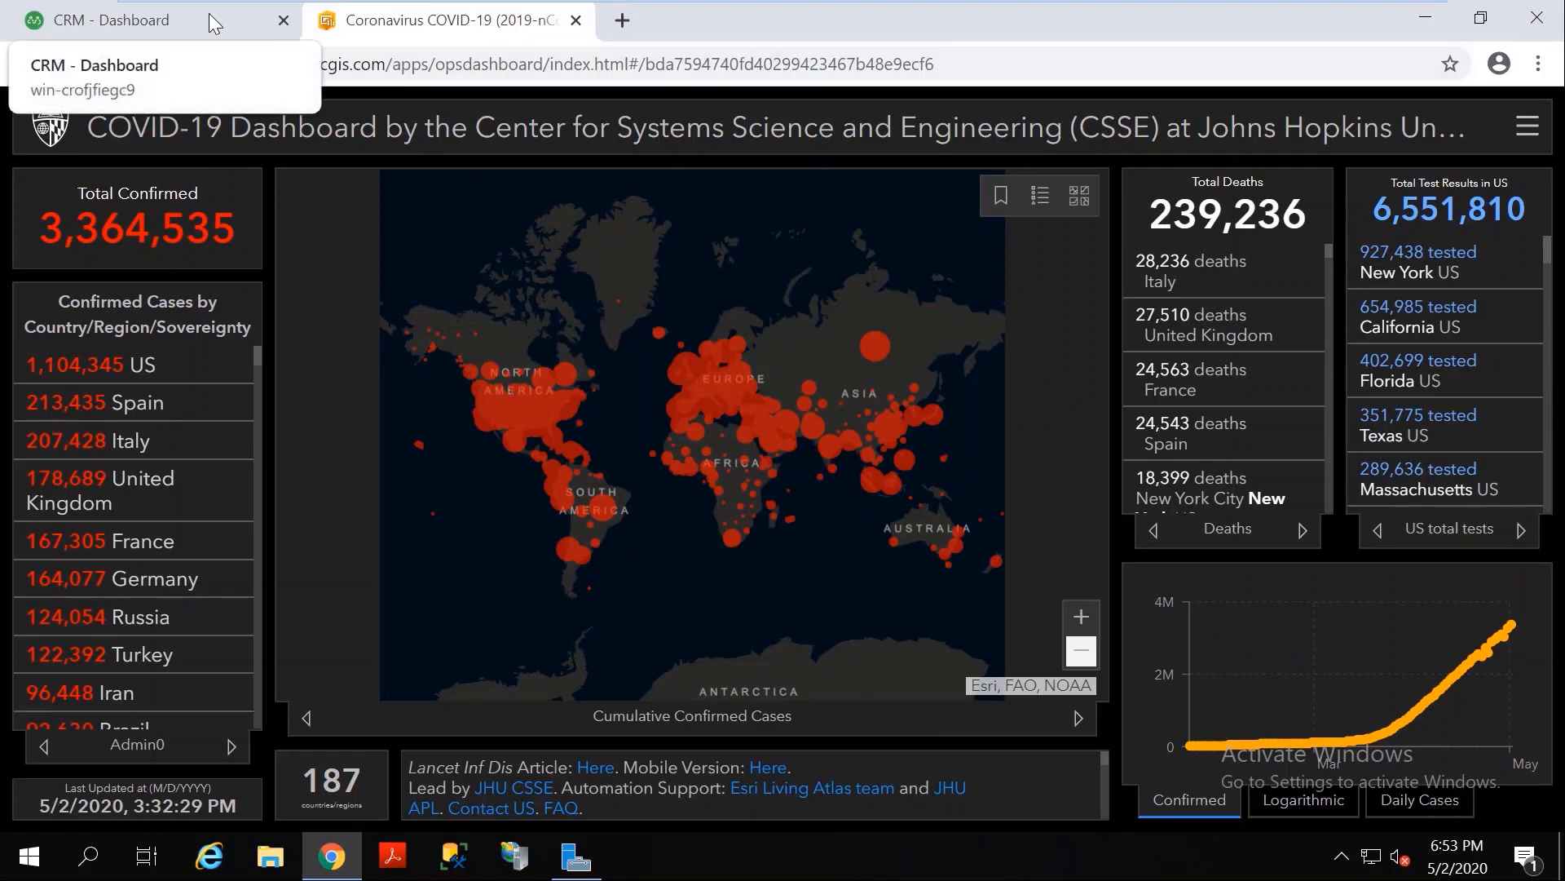
pyautogui.click(212, 15)
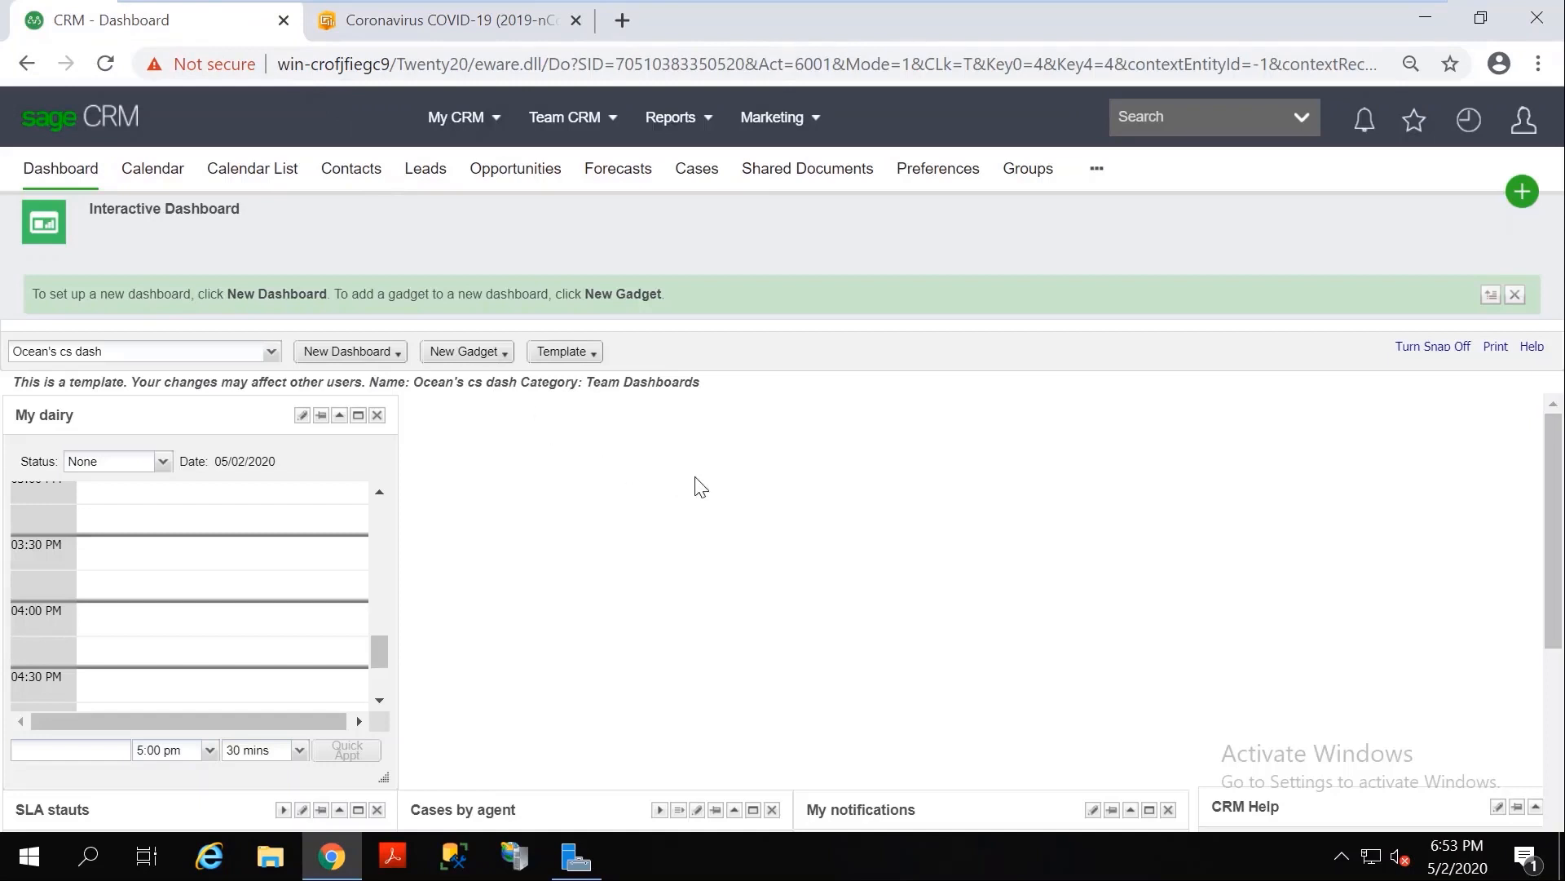
# Start a new List gadget based on the Case entity and the My Open Cases by Stage report.
pyautogui.click(498, 351)
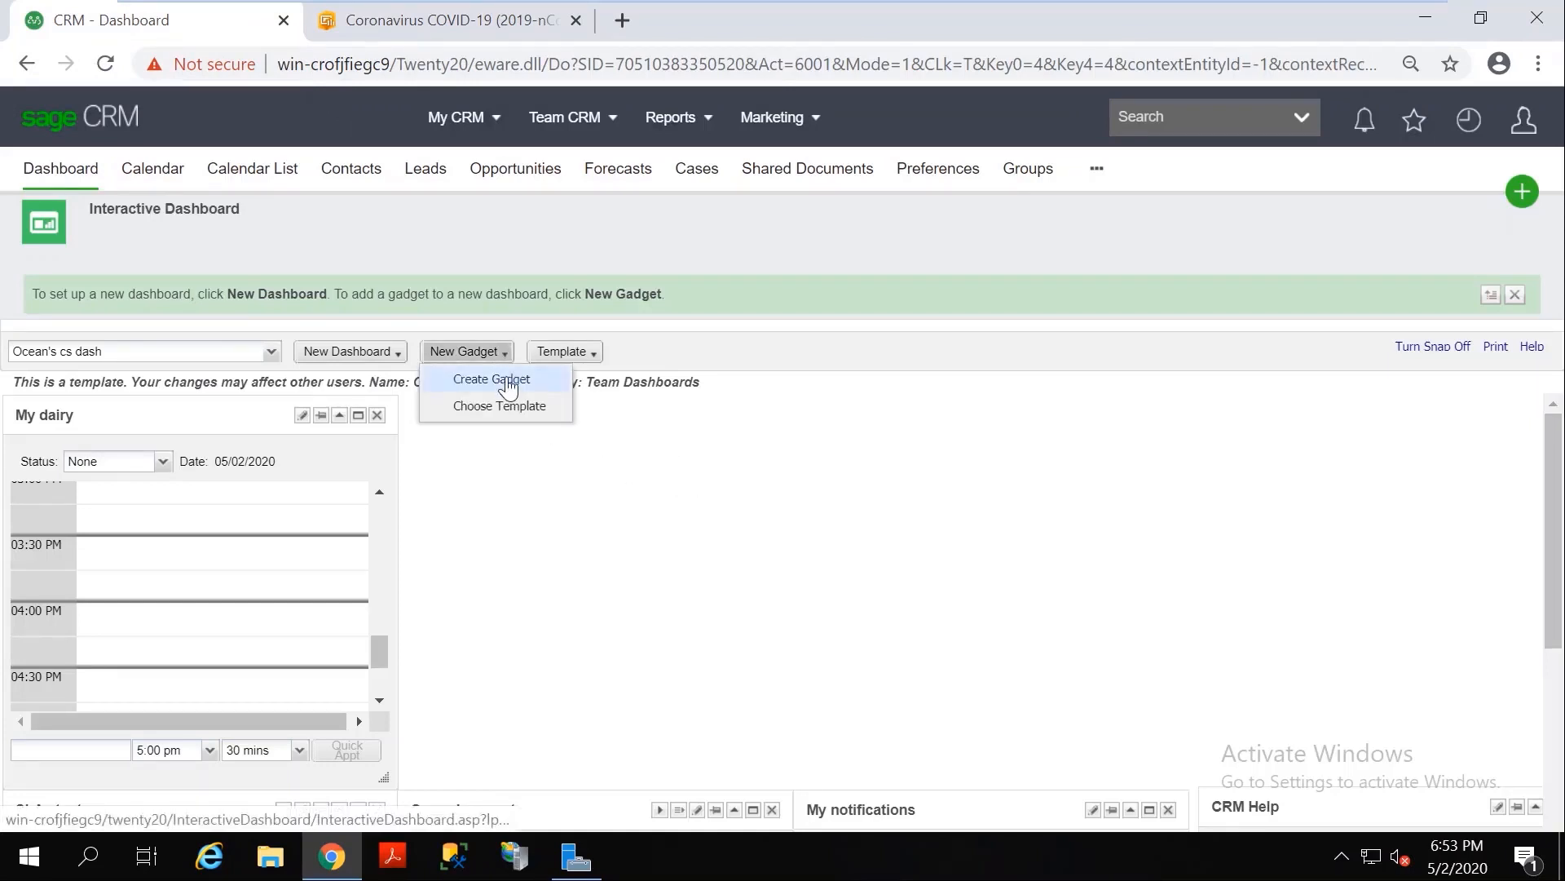
pyautogui.click(511, 380)
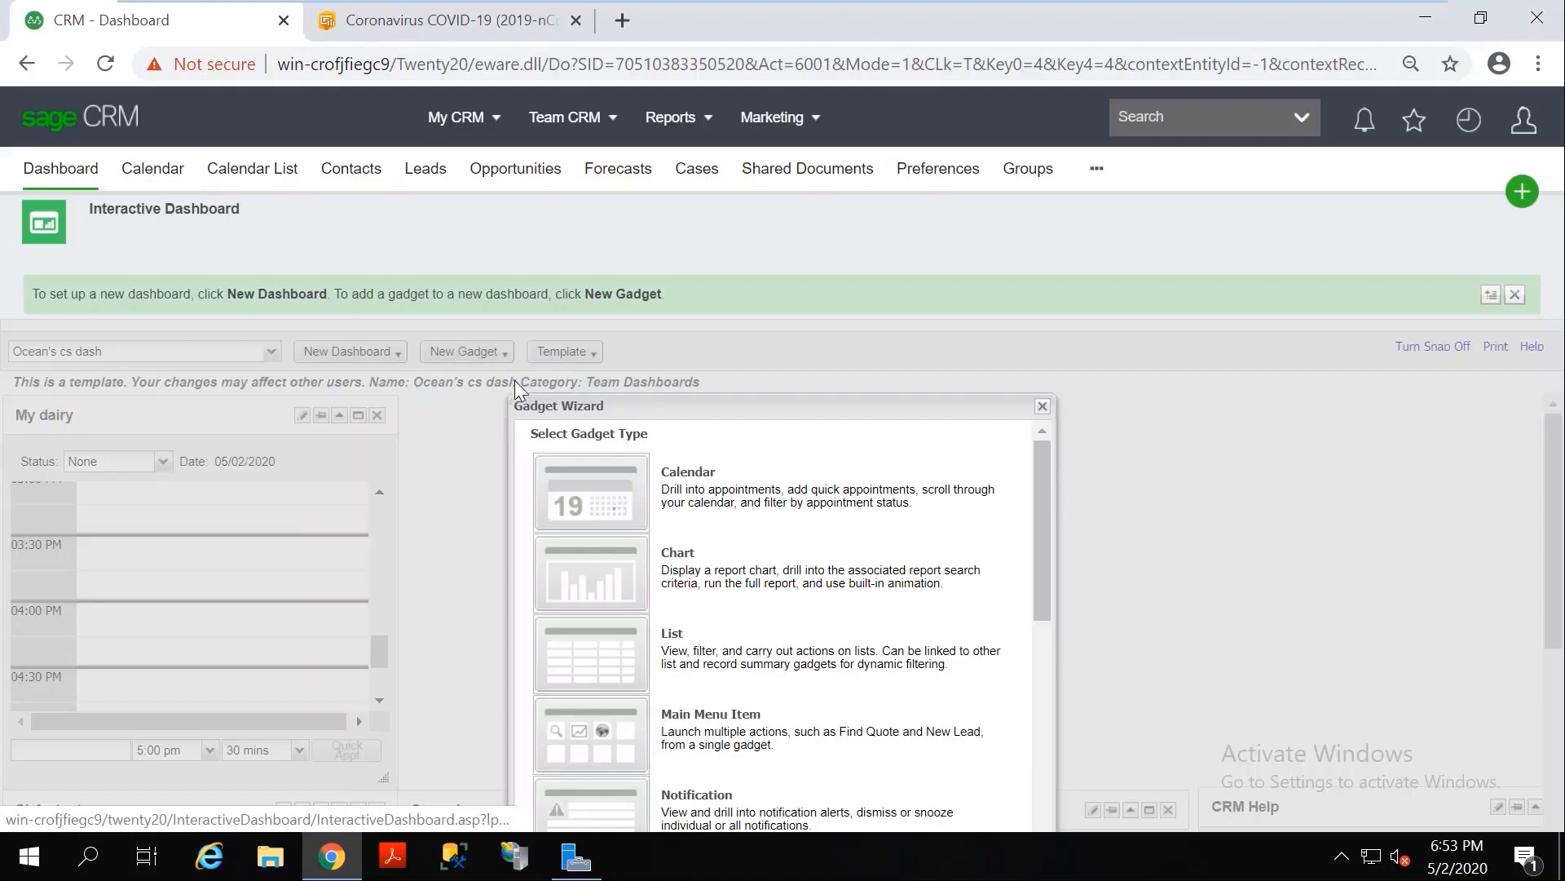
pyautogui.click(746, 675)
pyautogui.click(562, 509)
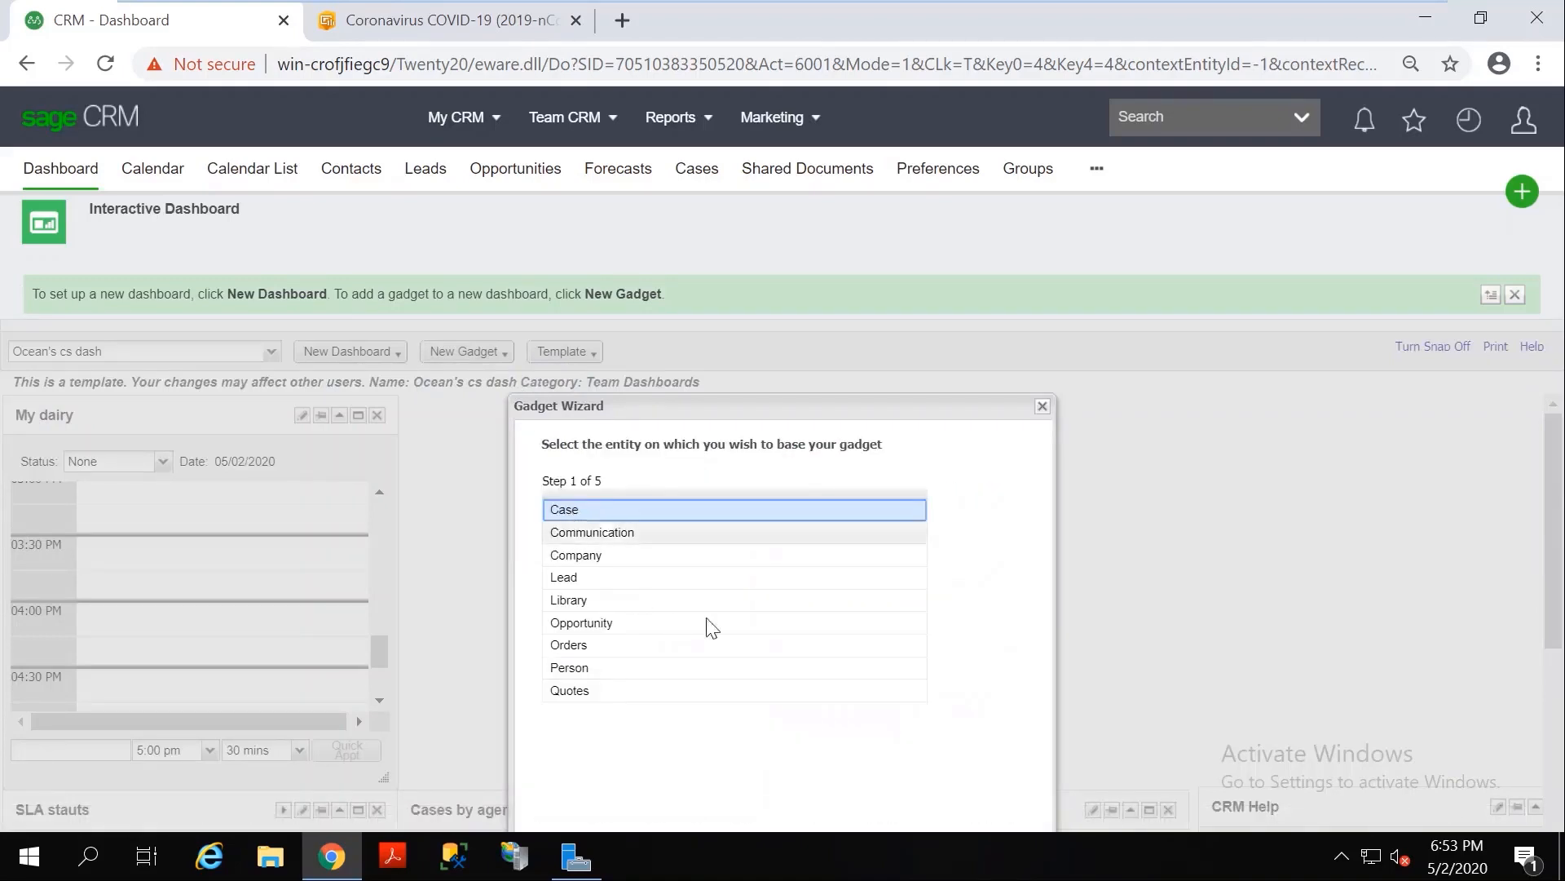
pyautogui.moveTo(816, 409); pyautogui.dragTo(794, 333)
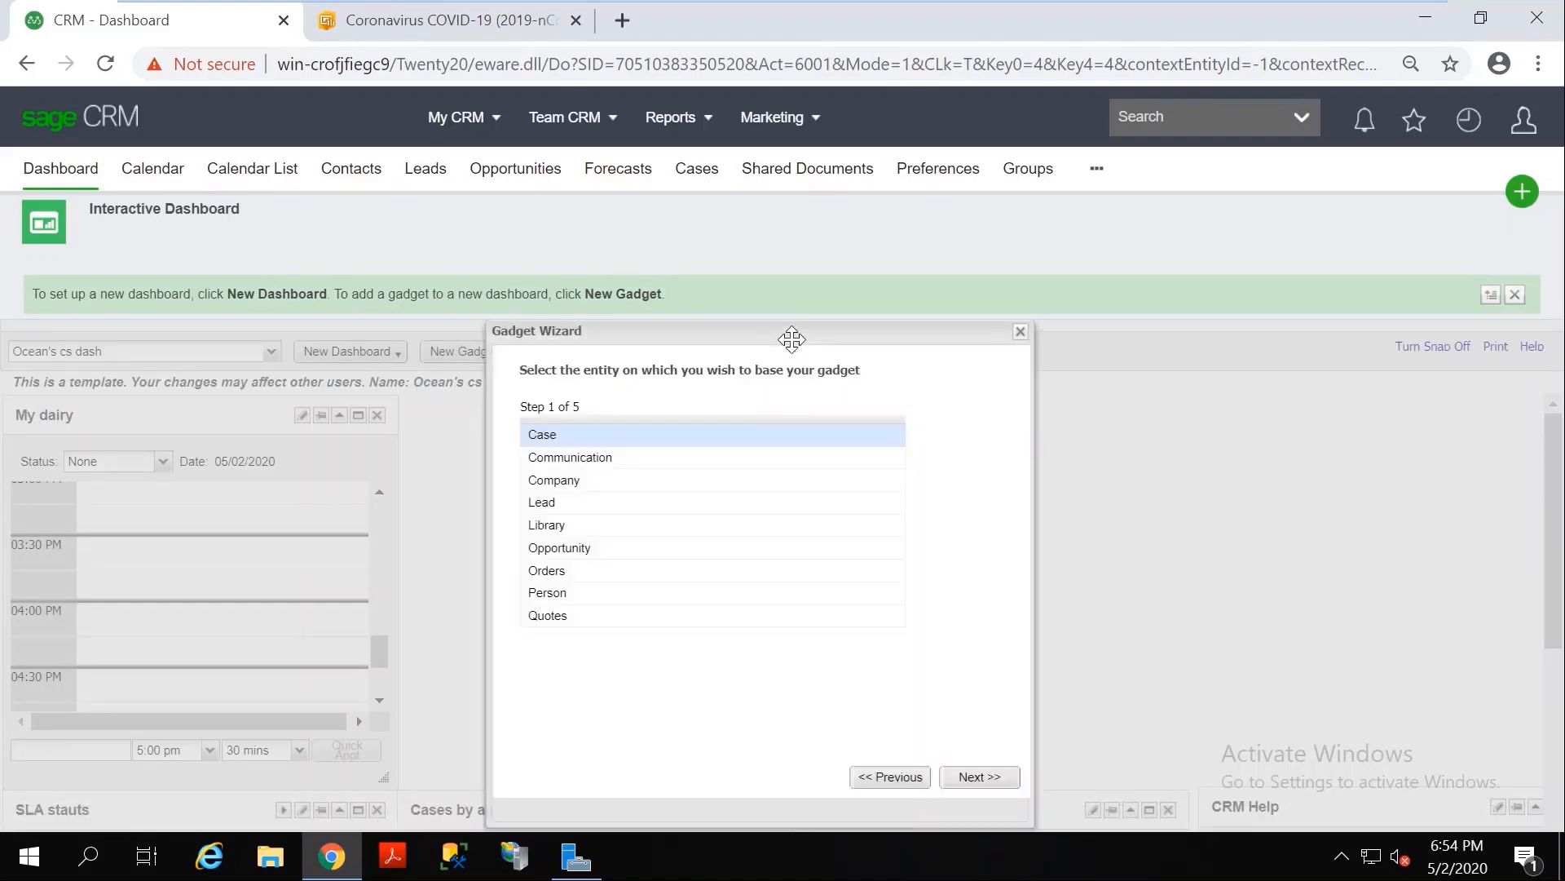
pyautogui.click(971, 776)
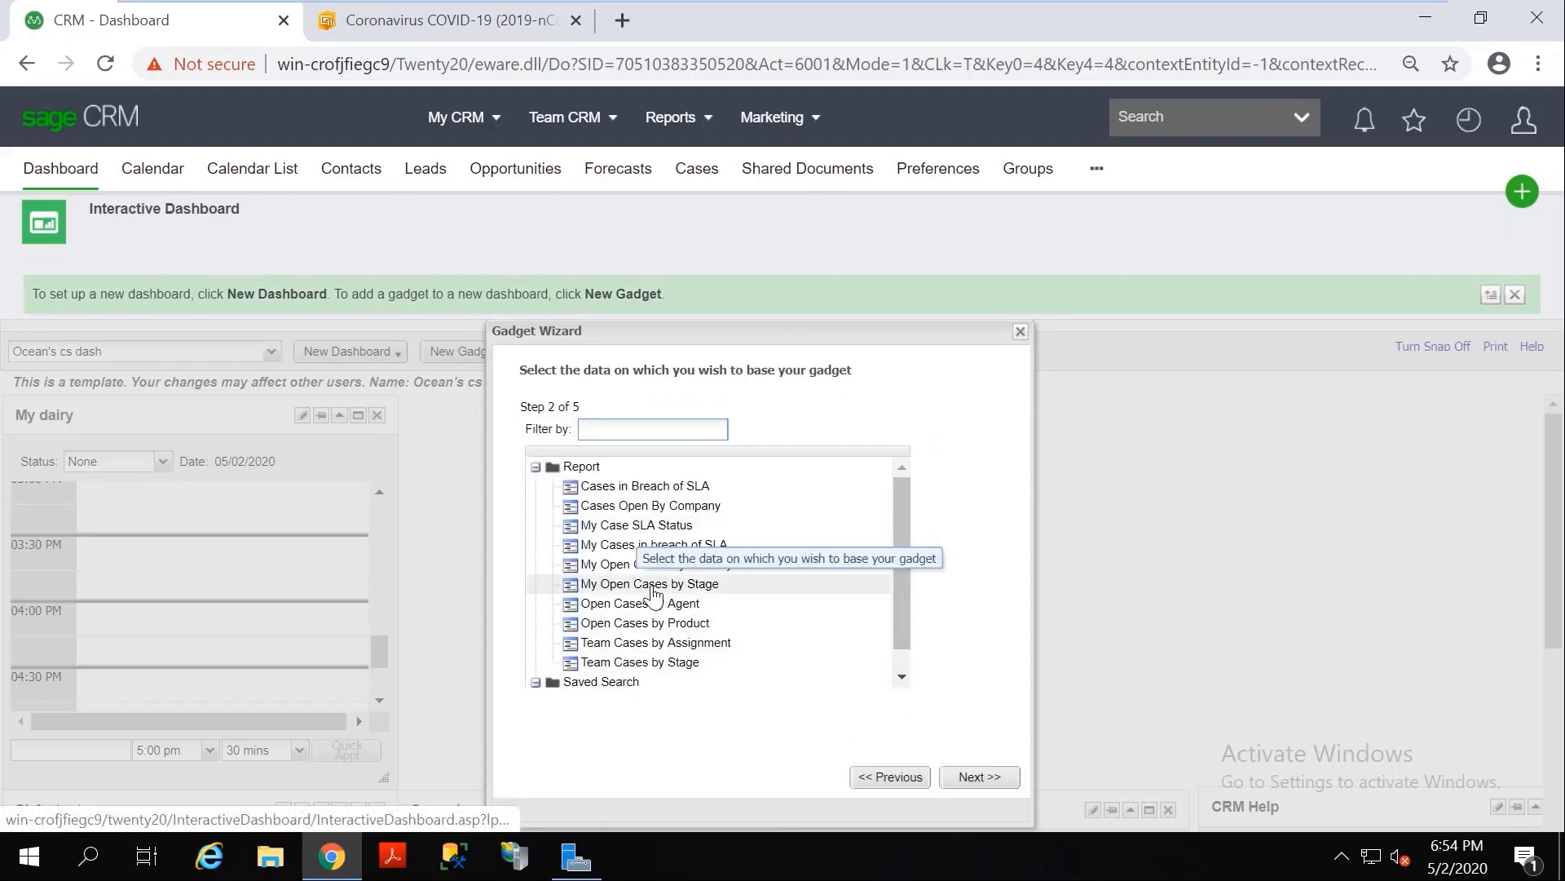
pyautogui.click(655, 589)
pyautogui.click(990, 778)
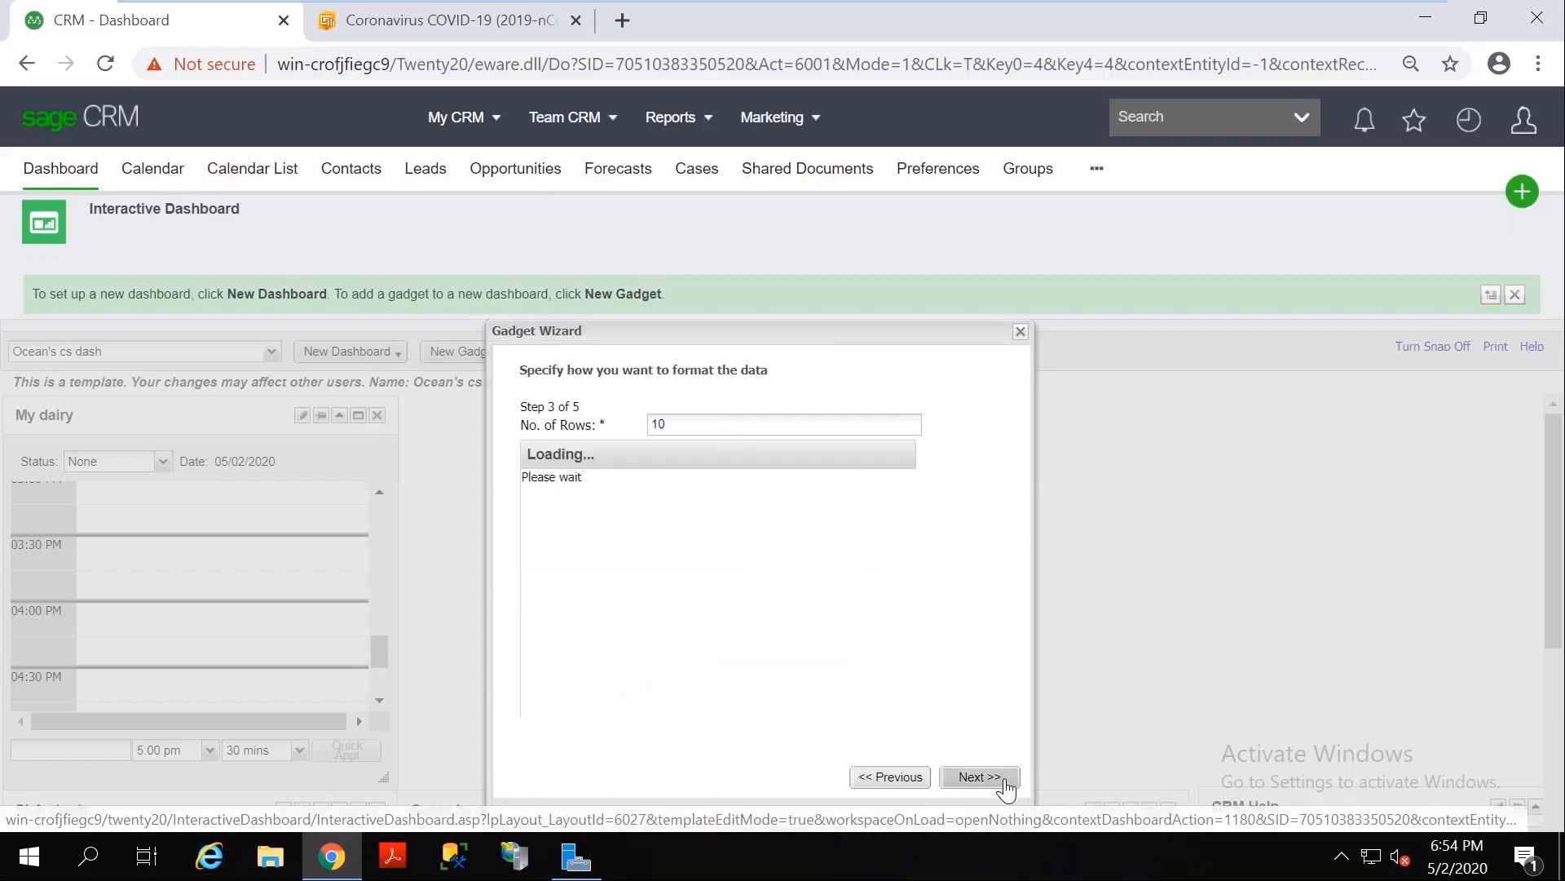
# Include the Status, Stage, RefId, Description and Priority columns in the list gadget.
pyautogui.click(581, 488)
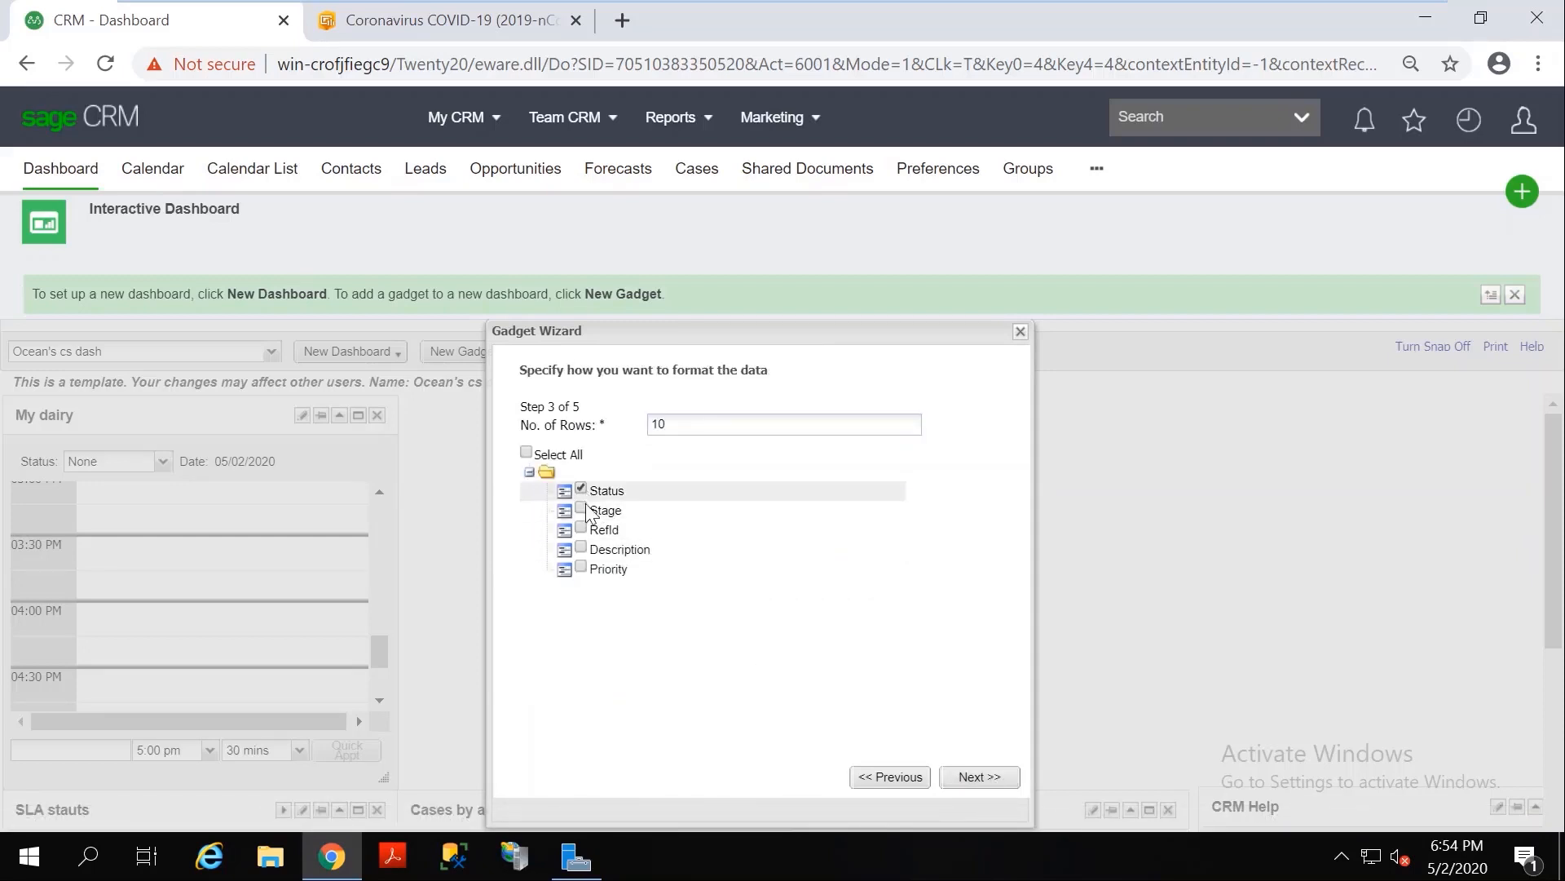
pyautogui.click(581, 508)
pyautogui.click(580, 527)
pyautogui.click(580, 547)
pyautogui.click(581, 567)
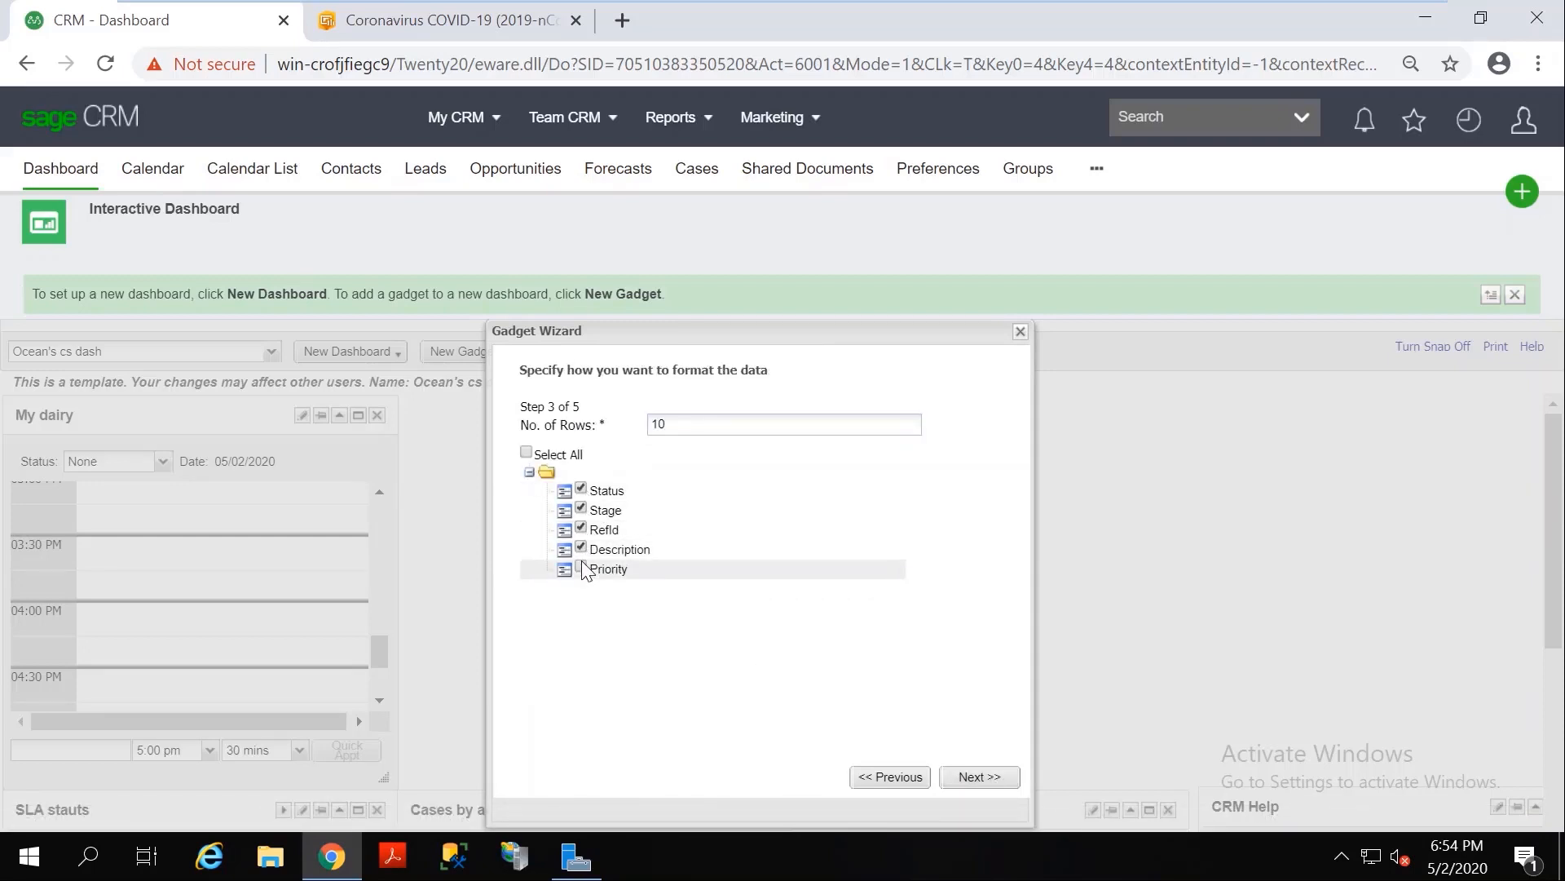
pyautogui.click(994, 776)
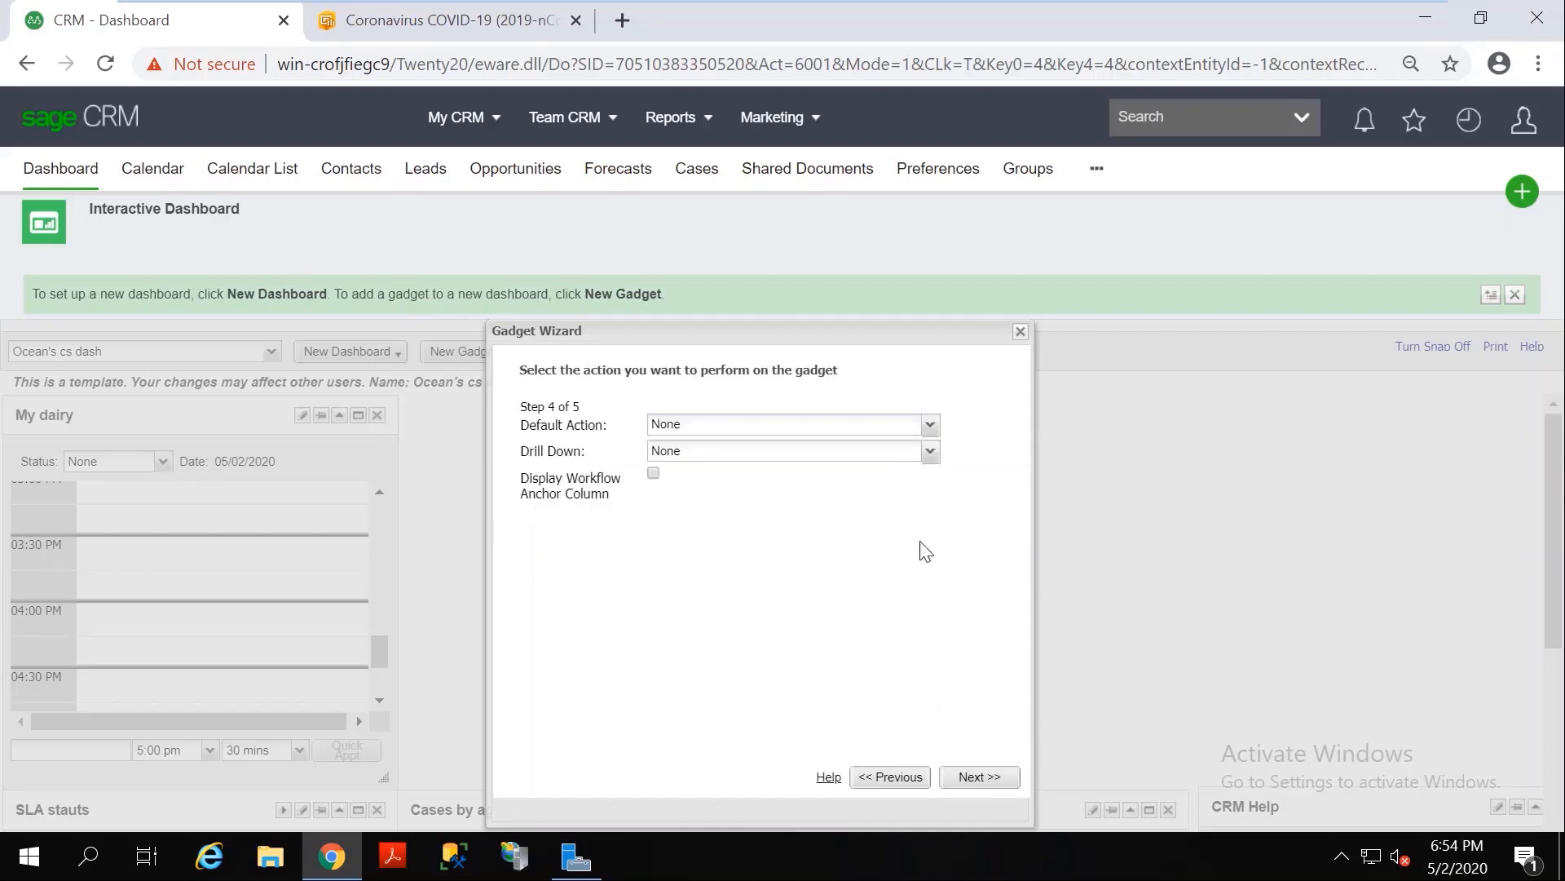
# Set the list gadget's default action to Go to List or Report, name it Open cases by stage, and finish it.
pyautogui.click(931, 425)
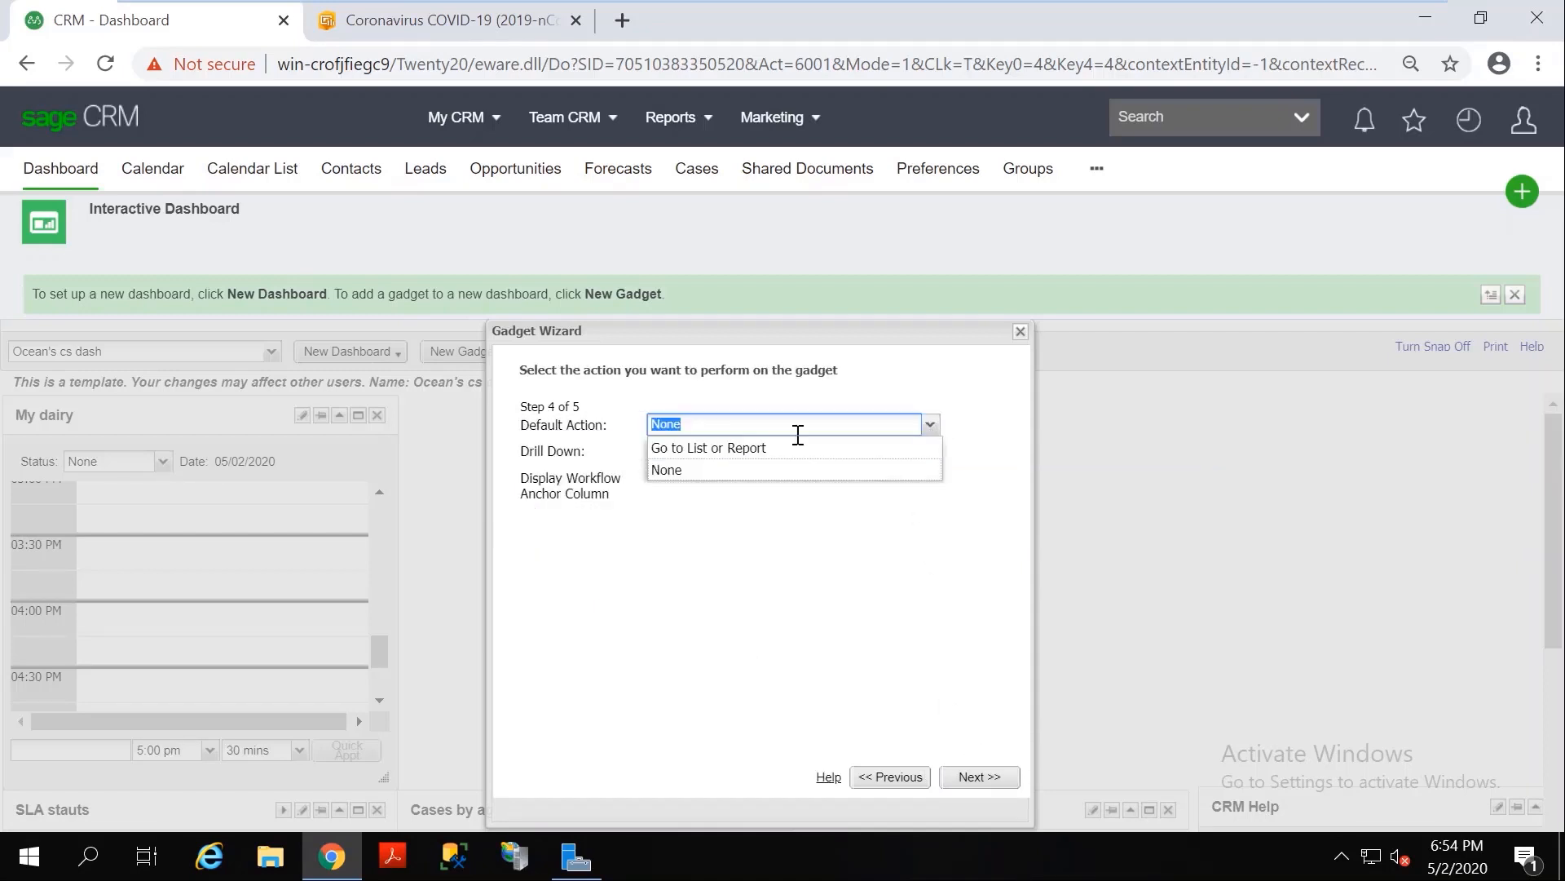
pyautogui.click(753, 450)
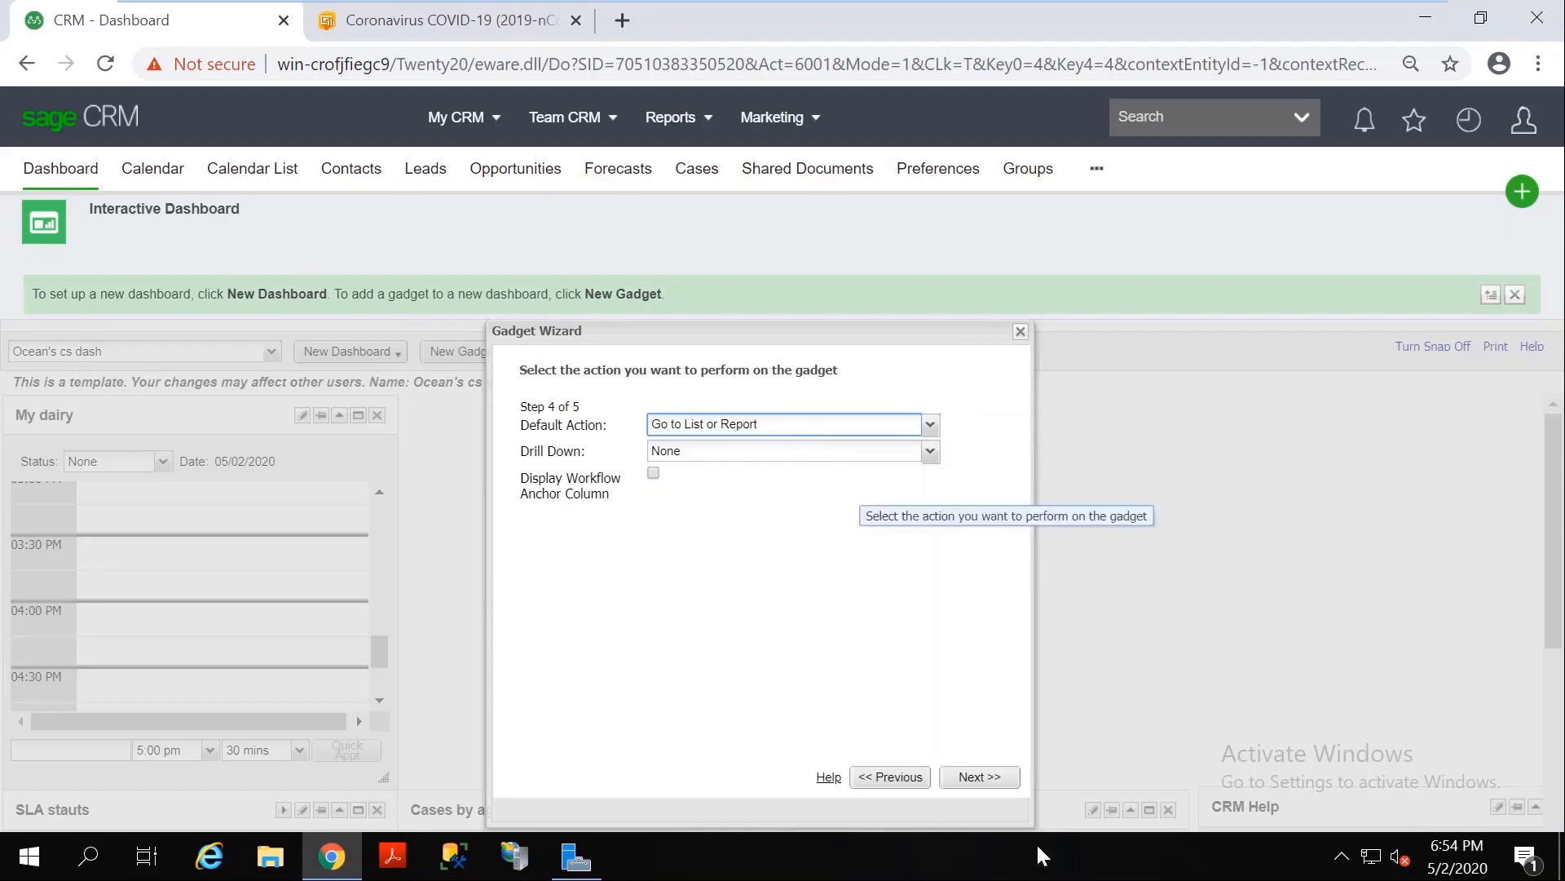
pyautogui.click(981, 778)
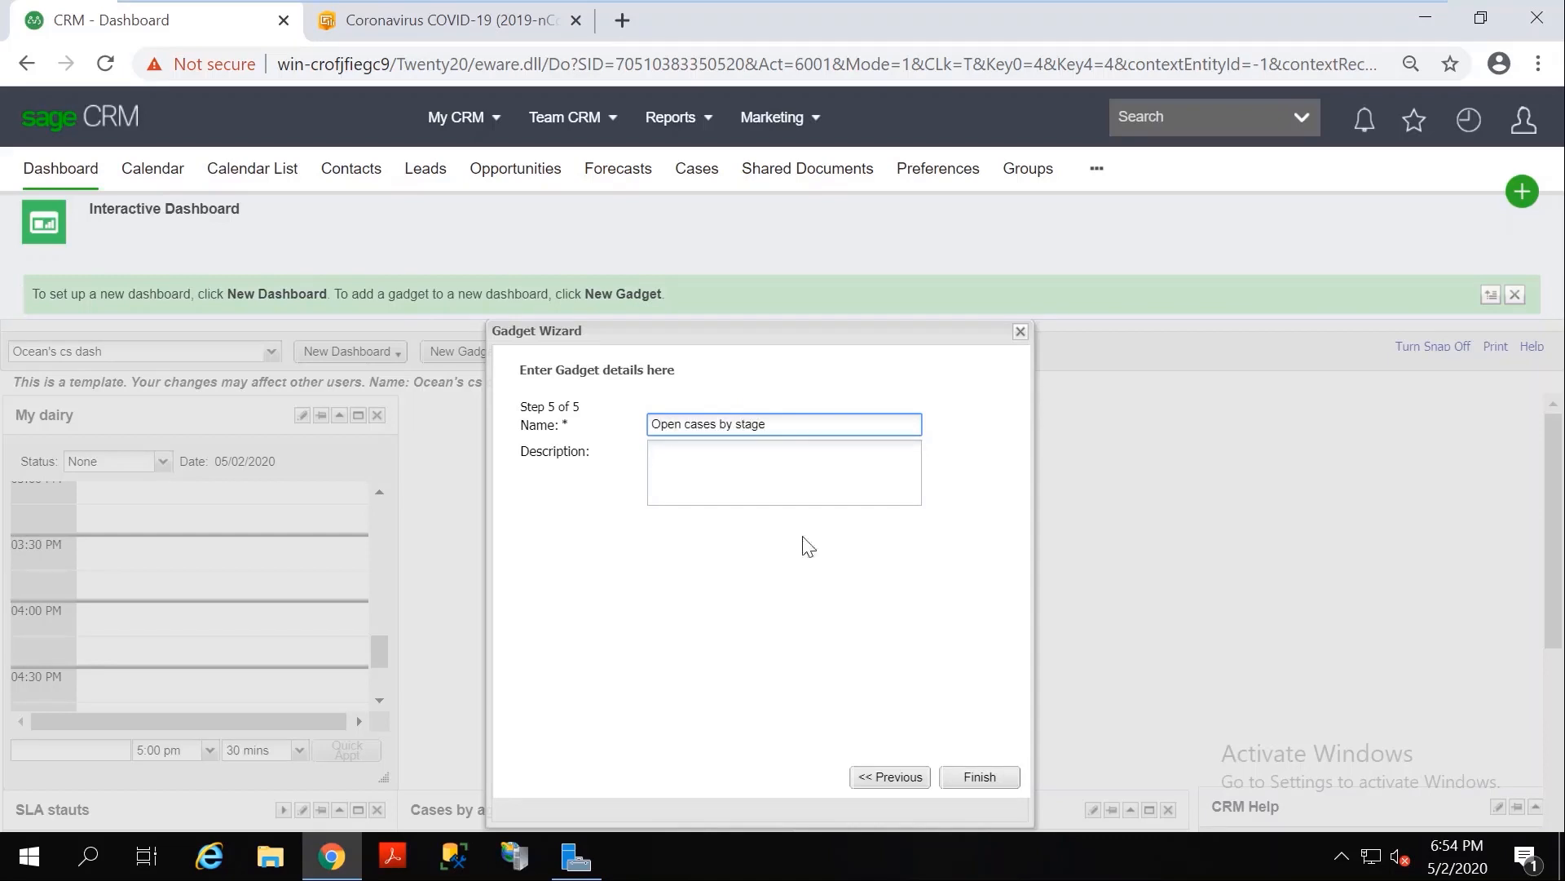
pyautogui.click(995, 779)
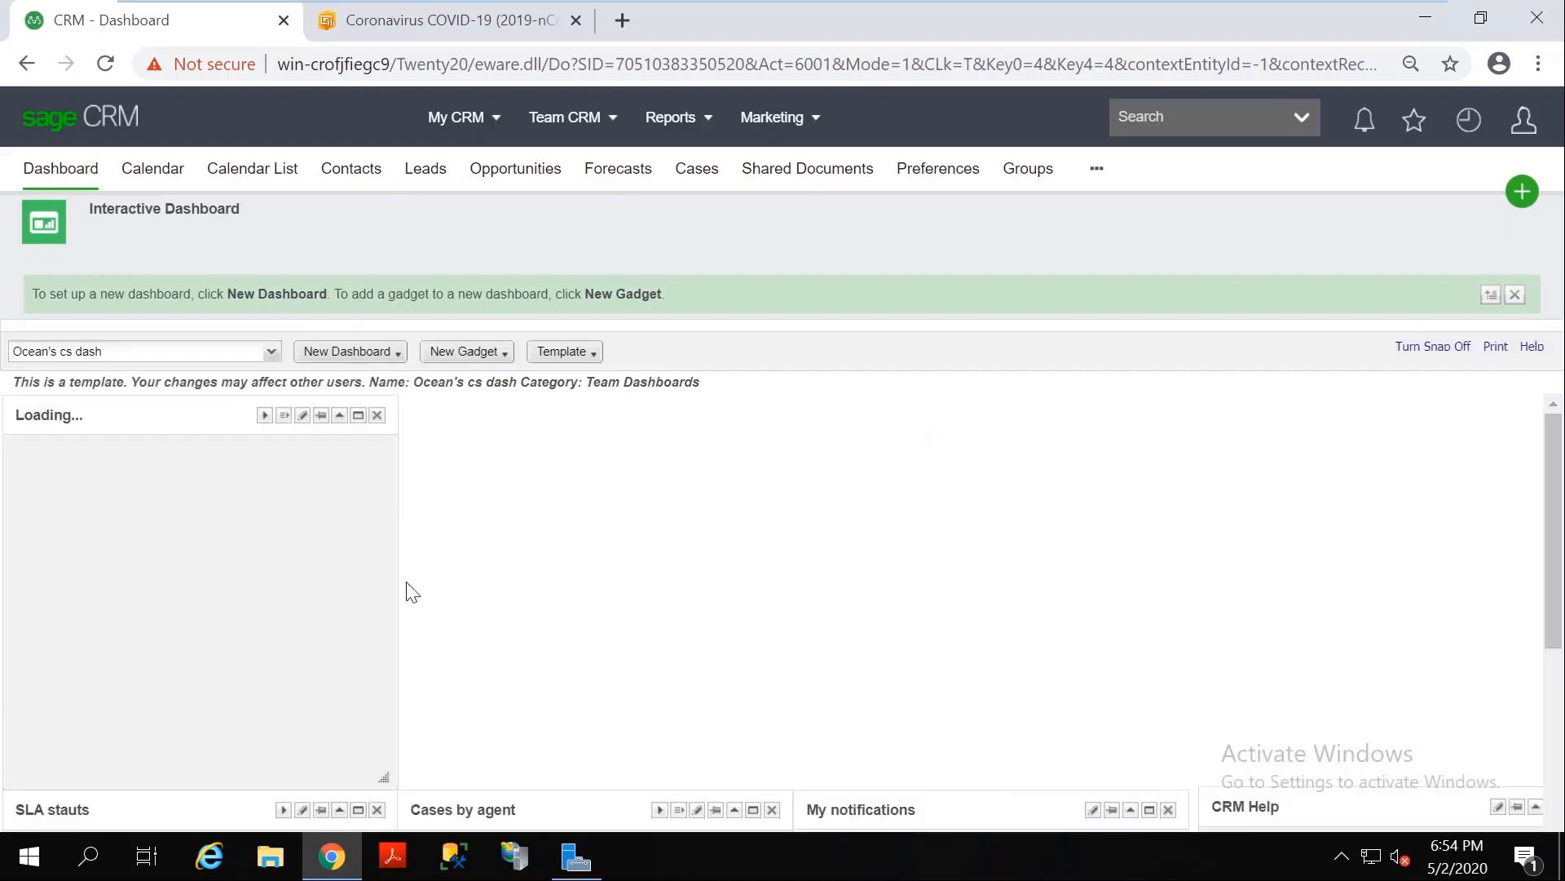
# Place the Open cases by stage gadget beside My dairy and widen it to nearly twice its width.
pyautogui.moveTo(189, 411); pyautogui.dragTo(589, 414)
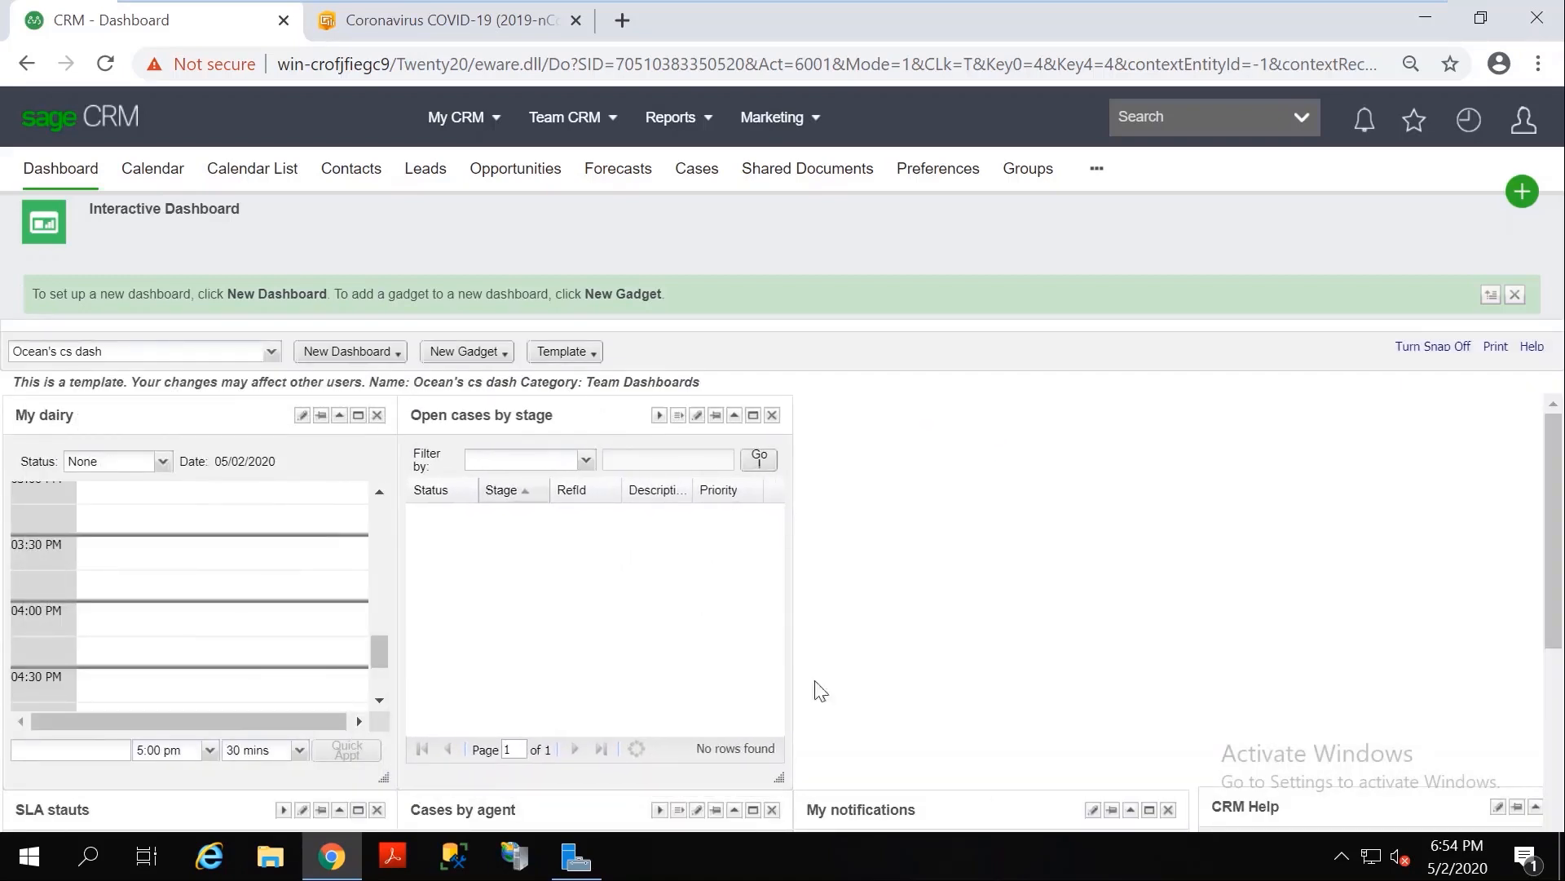
pyautogui.moveTo(779, 777); pyautogui.dragTo(1132, 790)
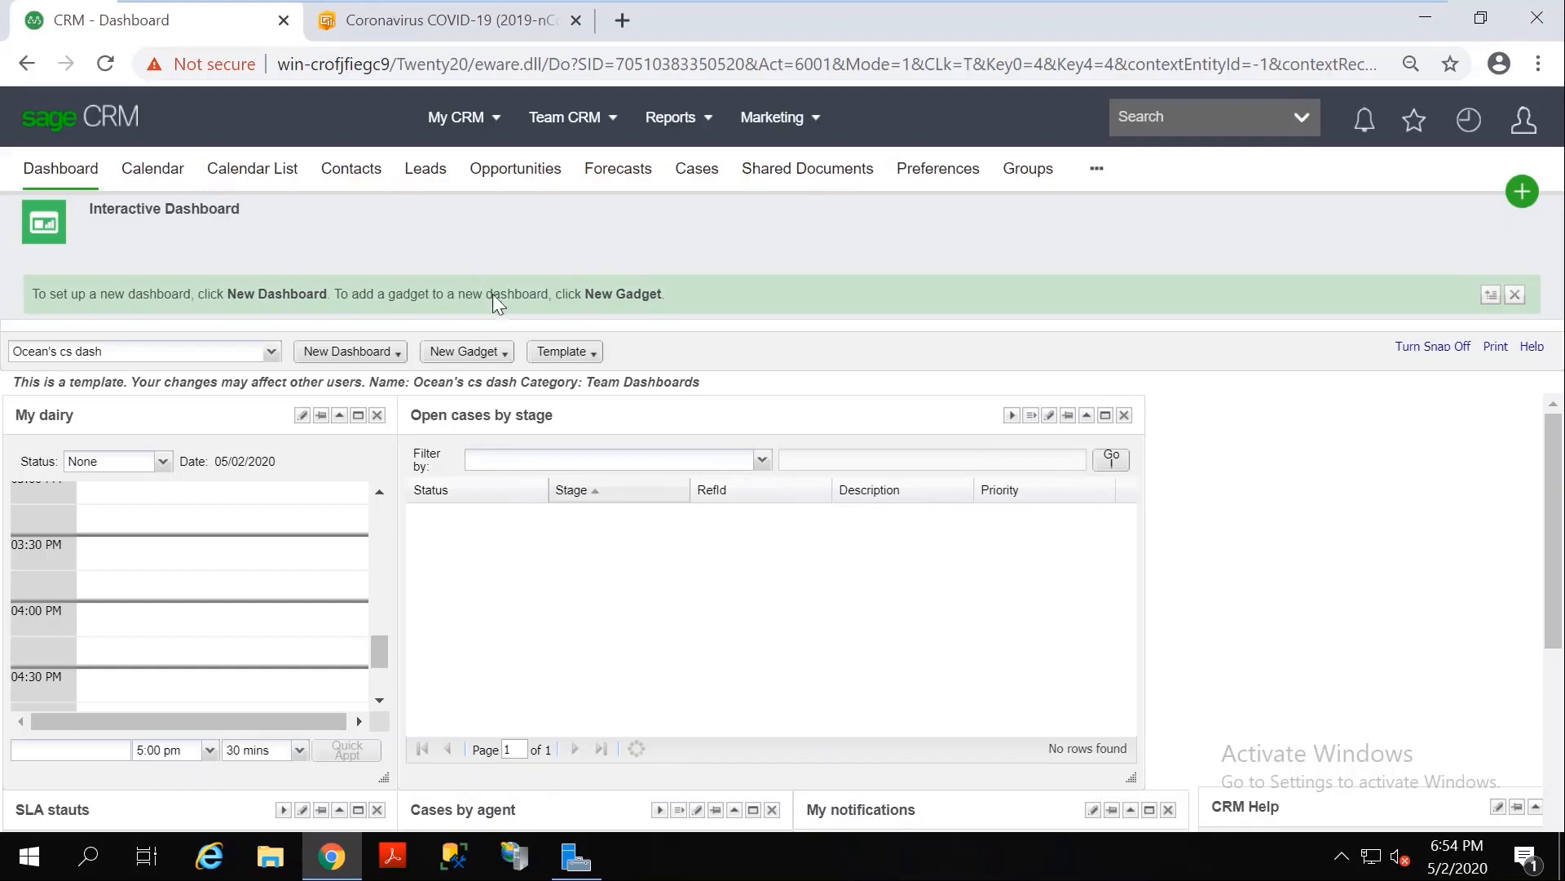
# Create a record summary gadget named Case details from the Case entity's Case Detail Screen and place it beside Open cases by stage.
pyautogui.click(492, 352)
pyautogui.click(498, 382)
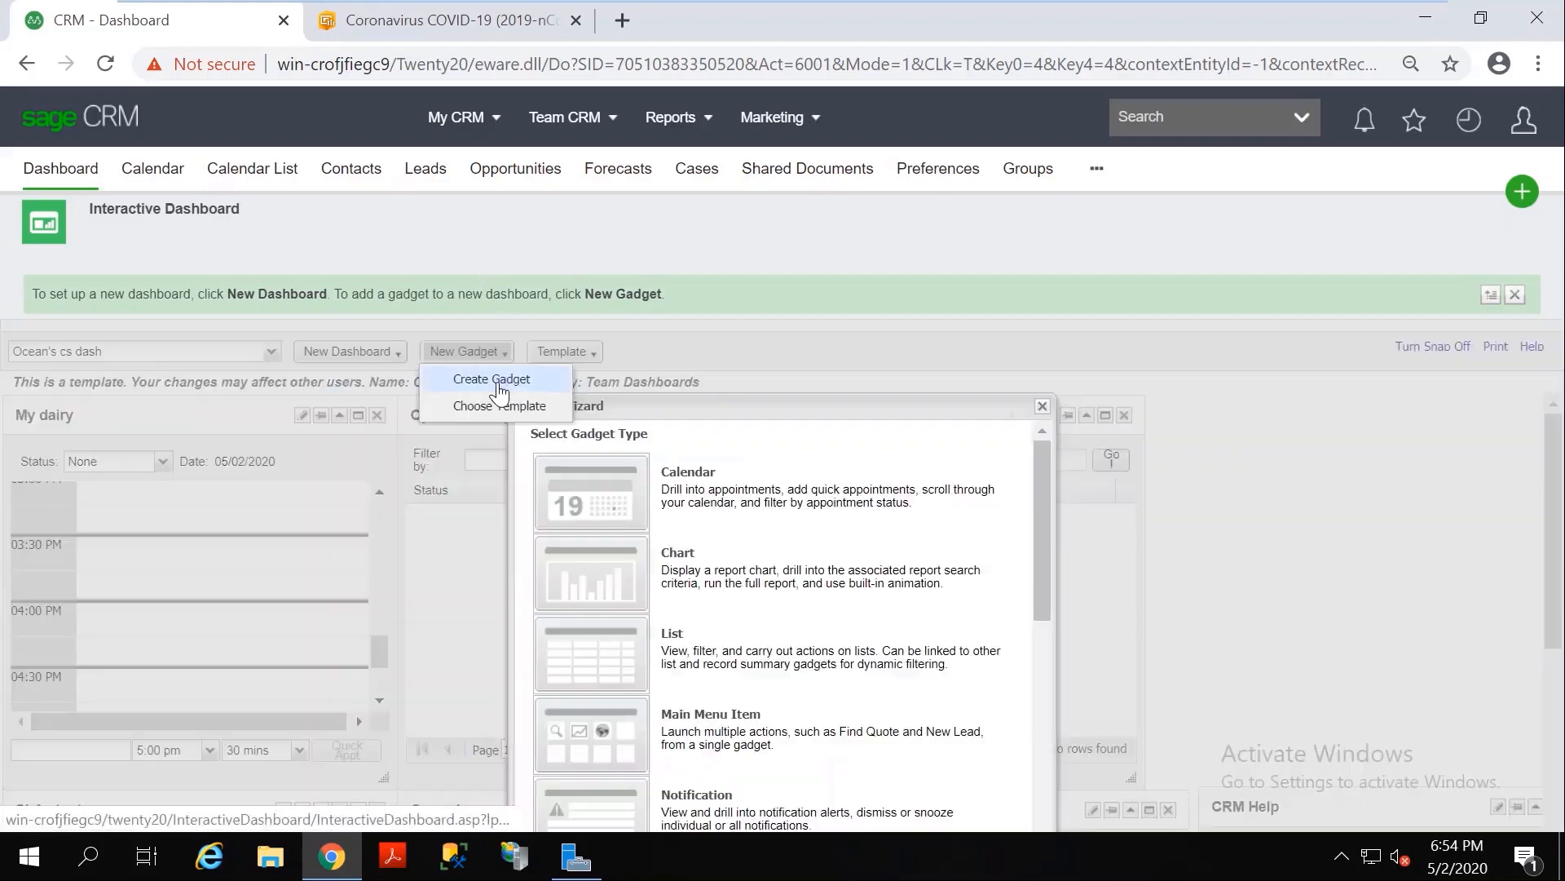
pyautogui.moveTo(1037, 548); pyautogui.dragTo(1042, 636)
pyautogui.click(933, 657)
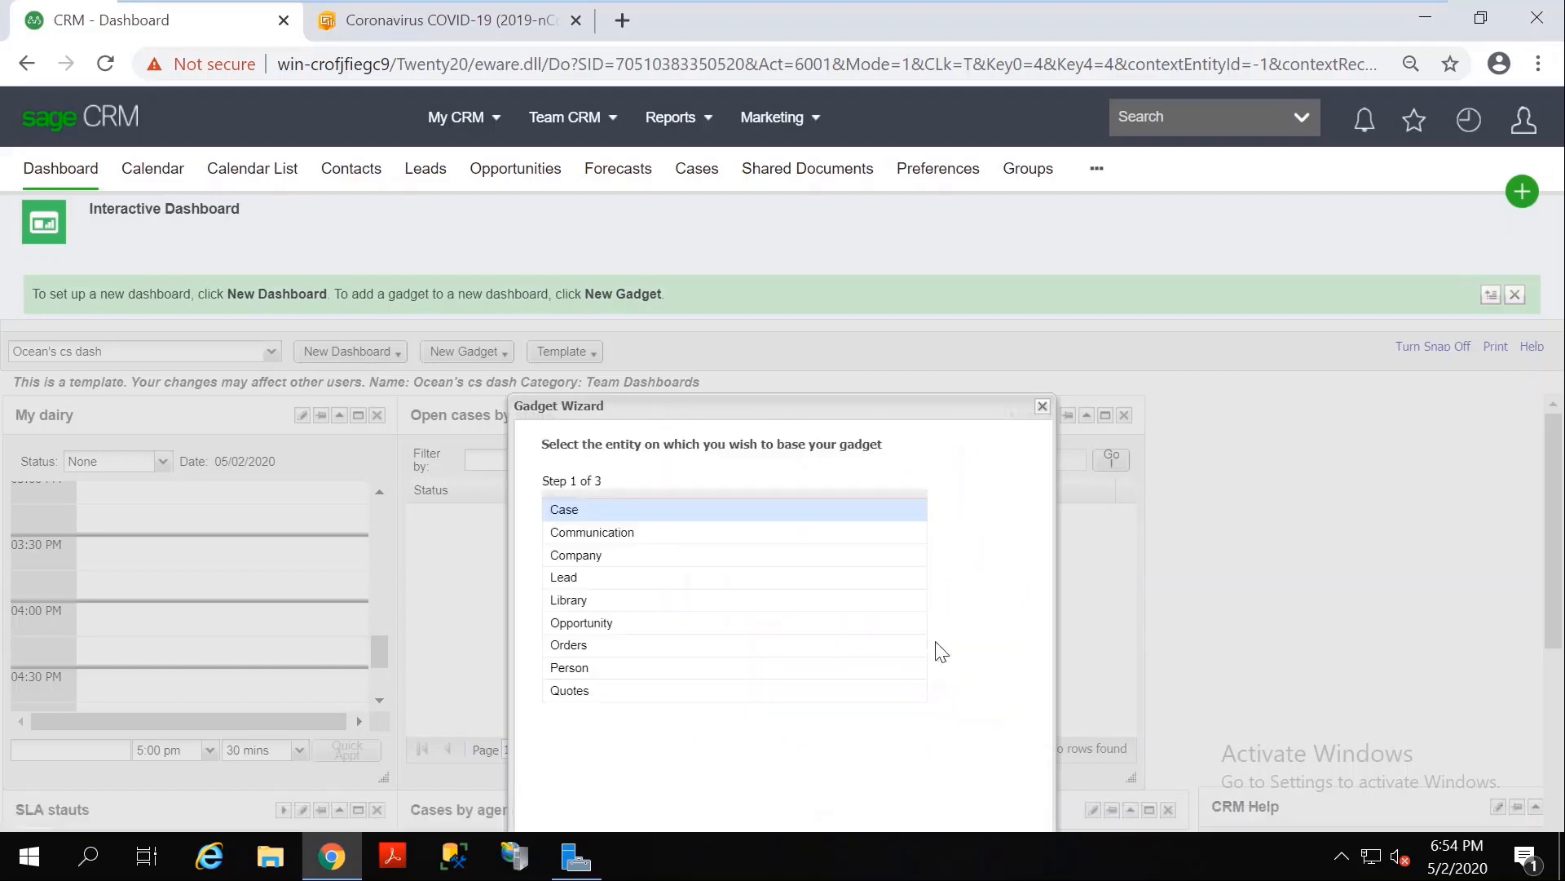
pyautogui.moveTo(858, 410); pyautogui.dragTo(848, 366)
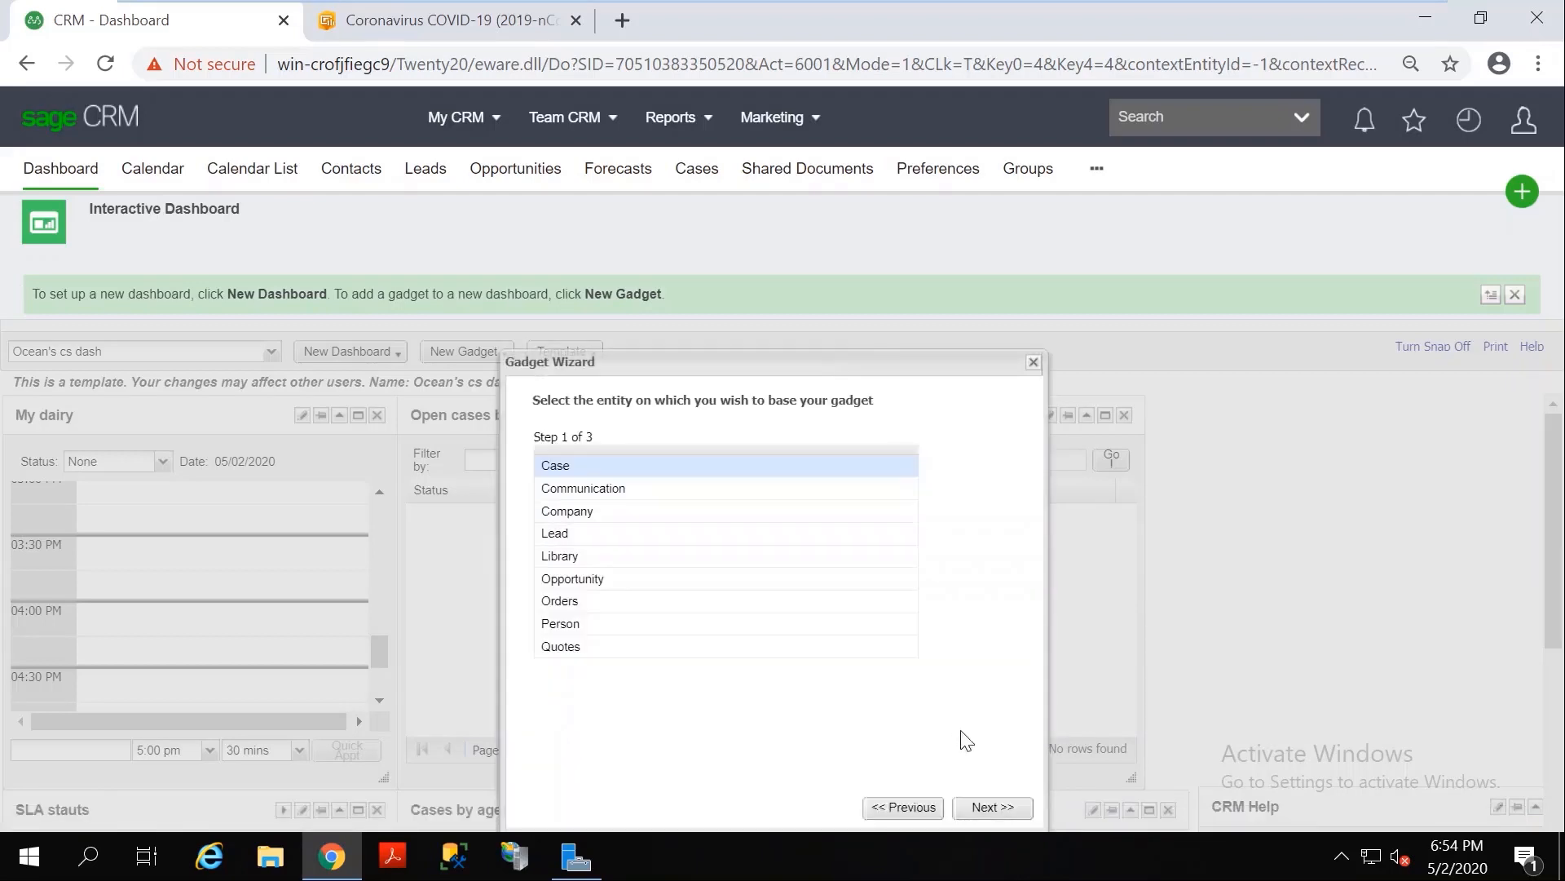
pyautogui.click(989, 809)
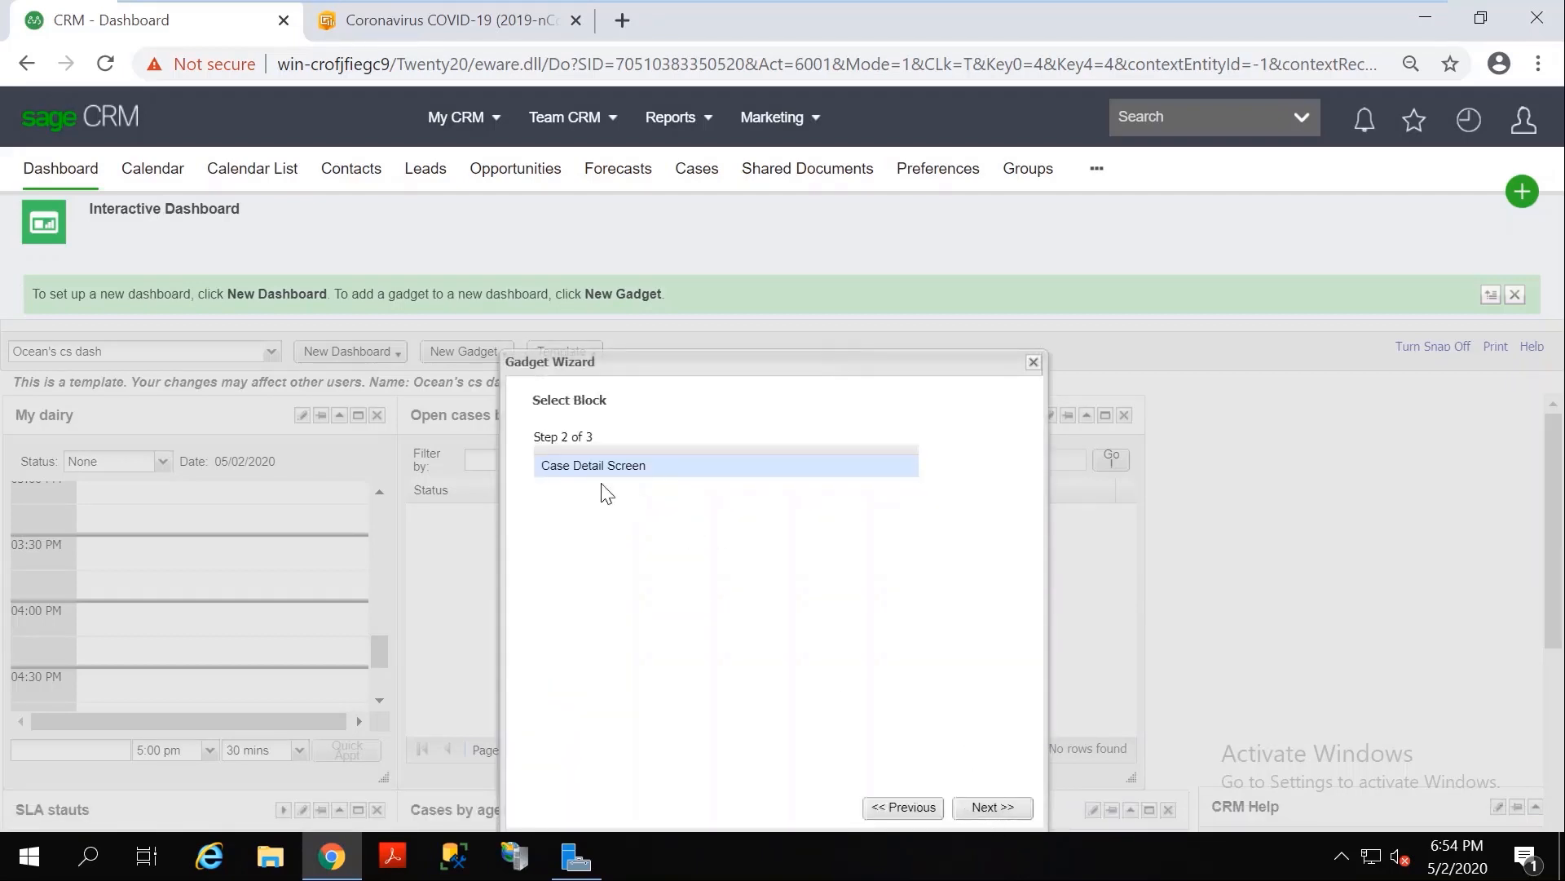
pyautogui.click(990, 808)
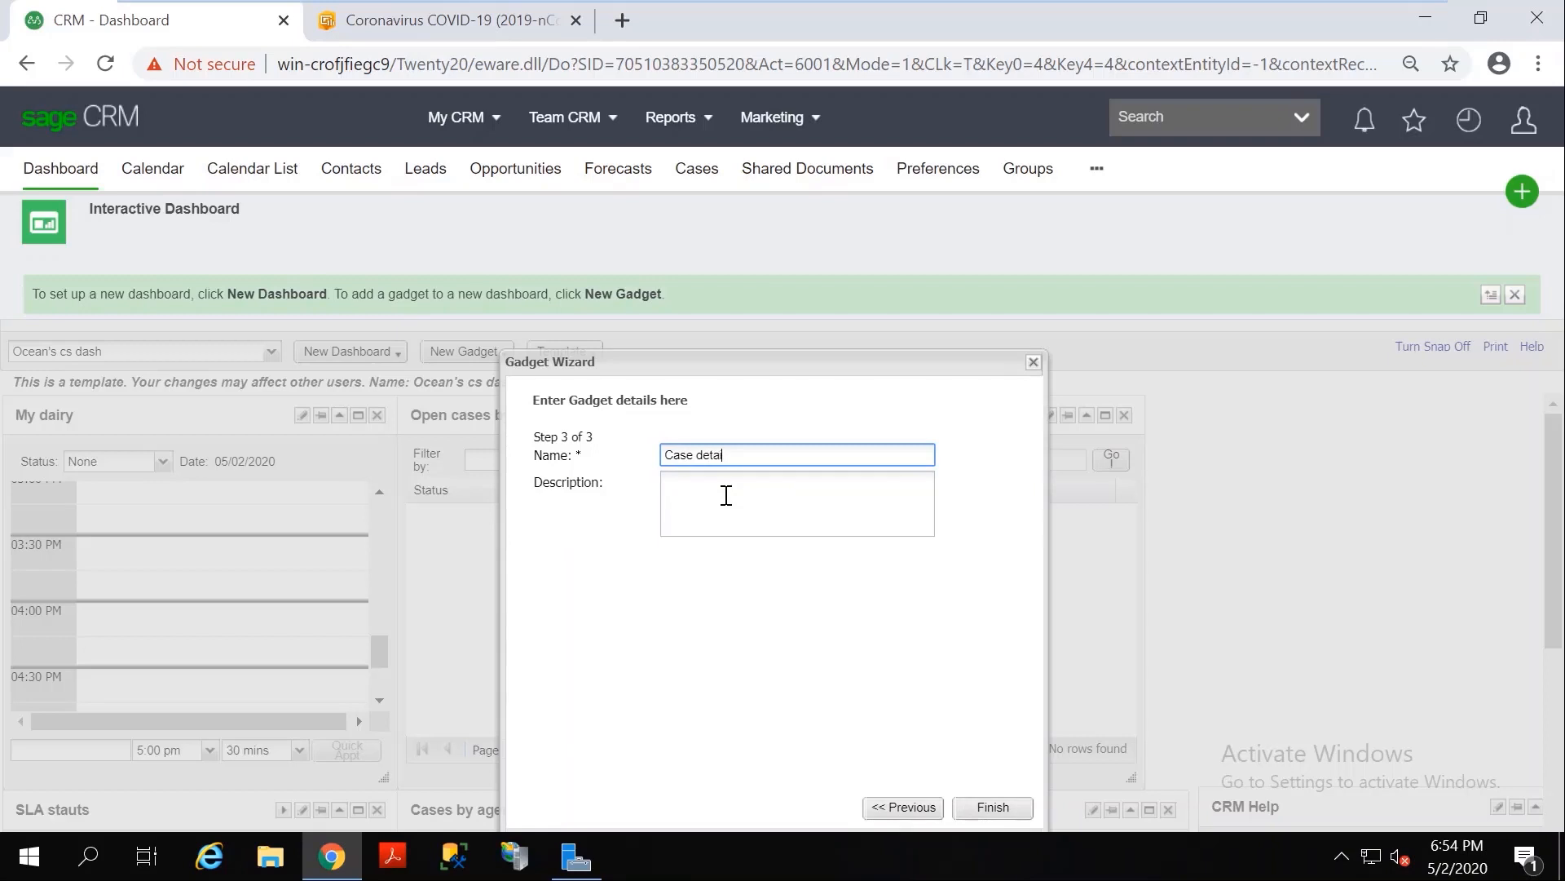
pyautogui.click(993, 807)
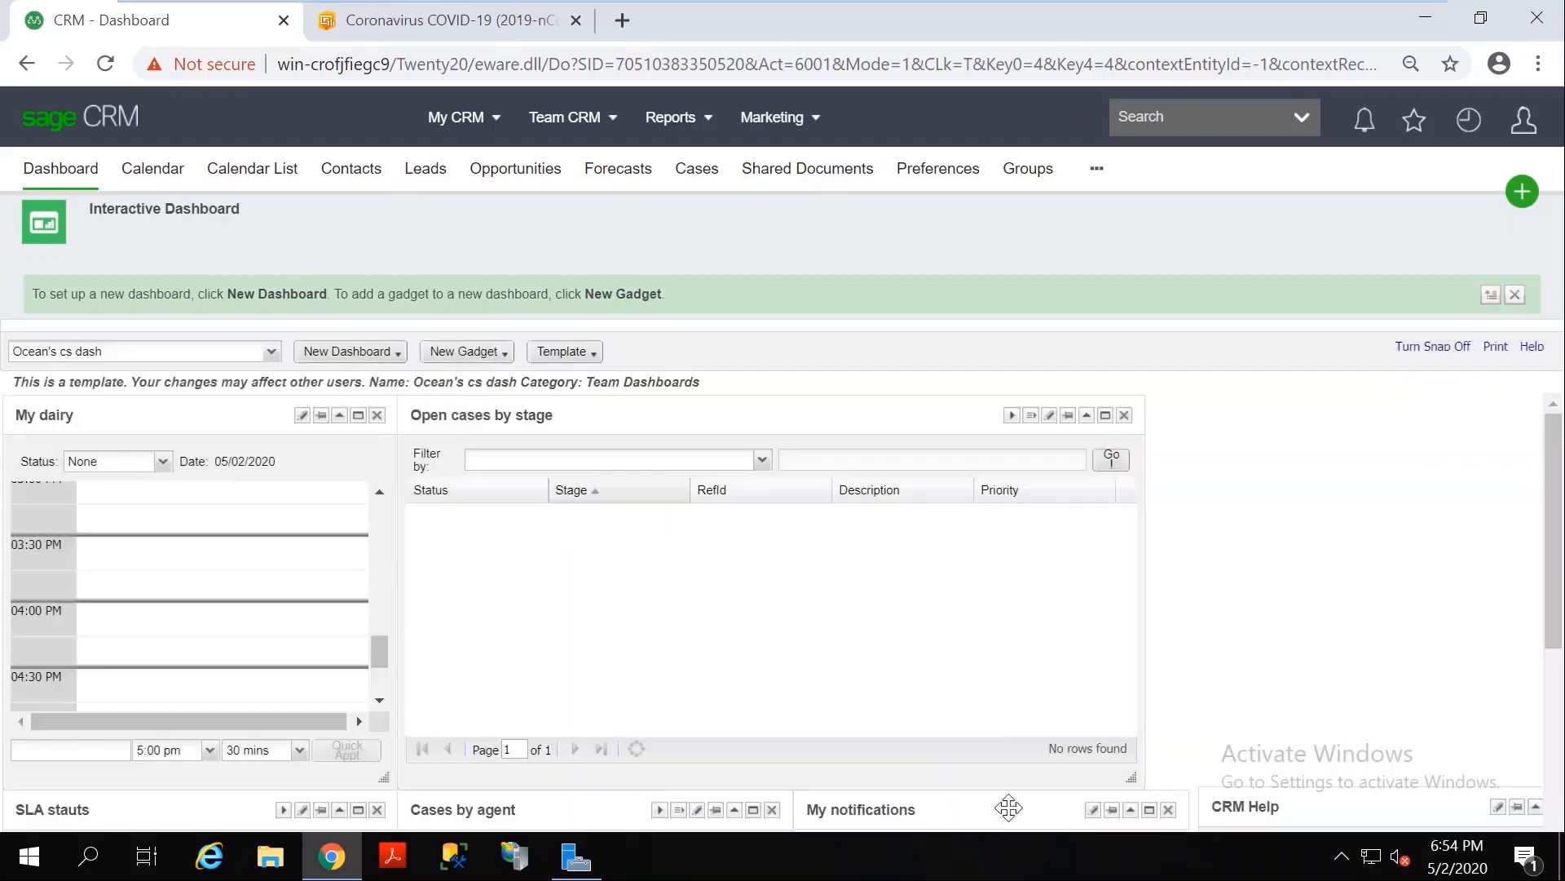
pyautogui.moveTo(217, 423); pyautogui.dragTo(1361, 424)
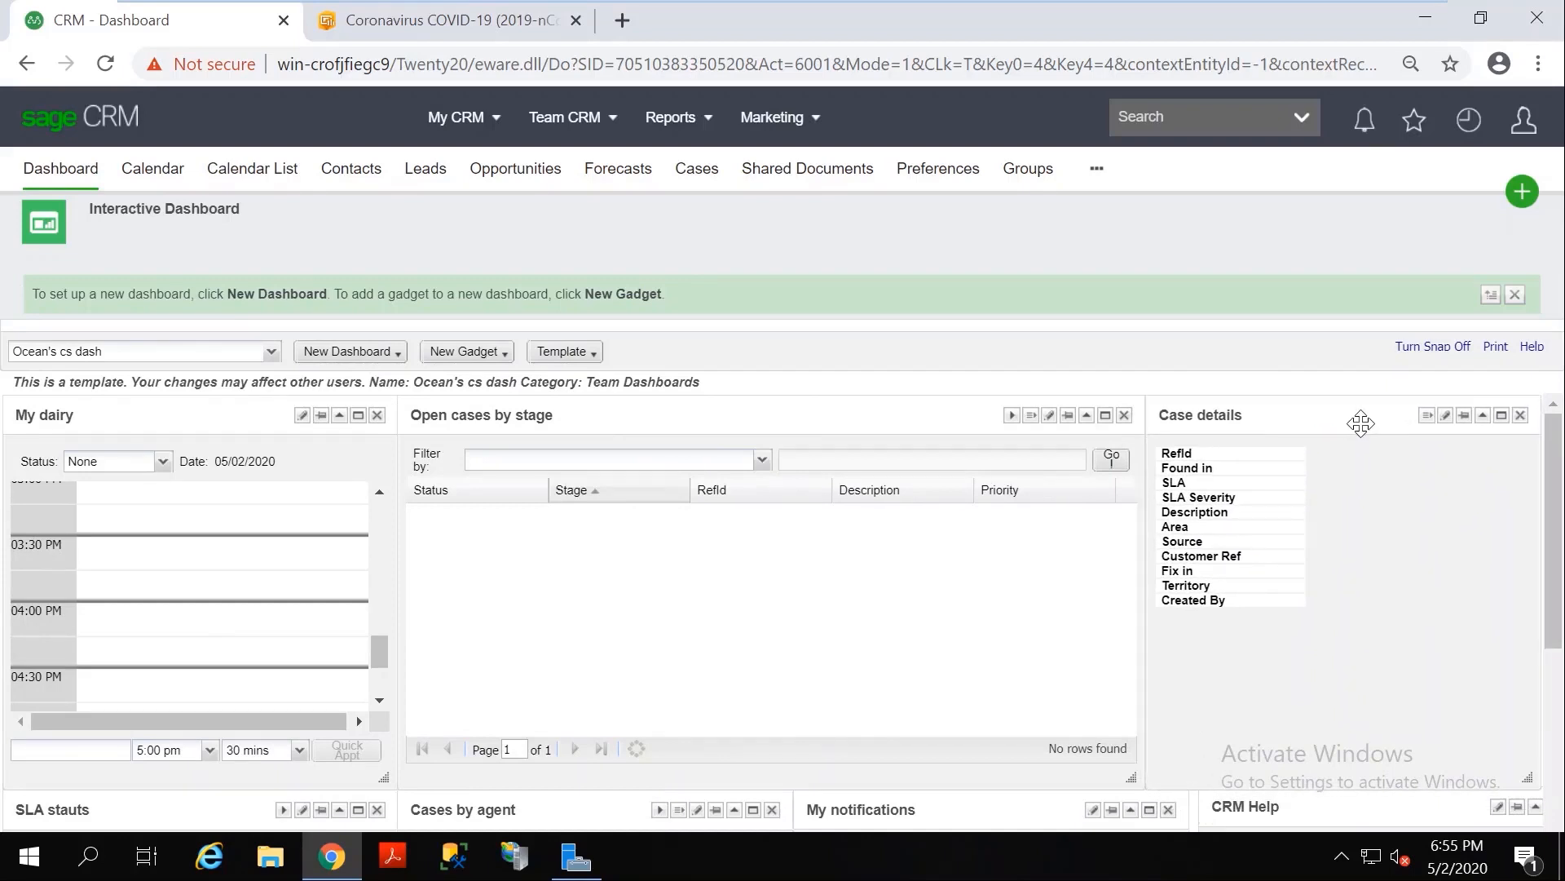
# Link the Open cases by stage gadget so that it sends data to Case details, matching Case (Ref) to Case (Ref).
pyautogui.click(1031, 416)
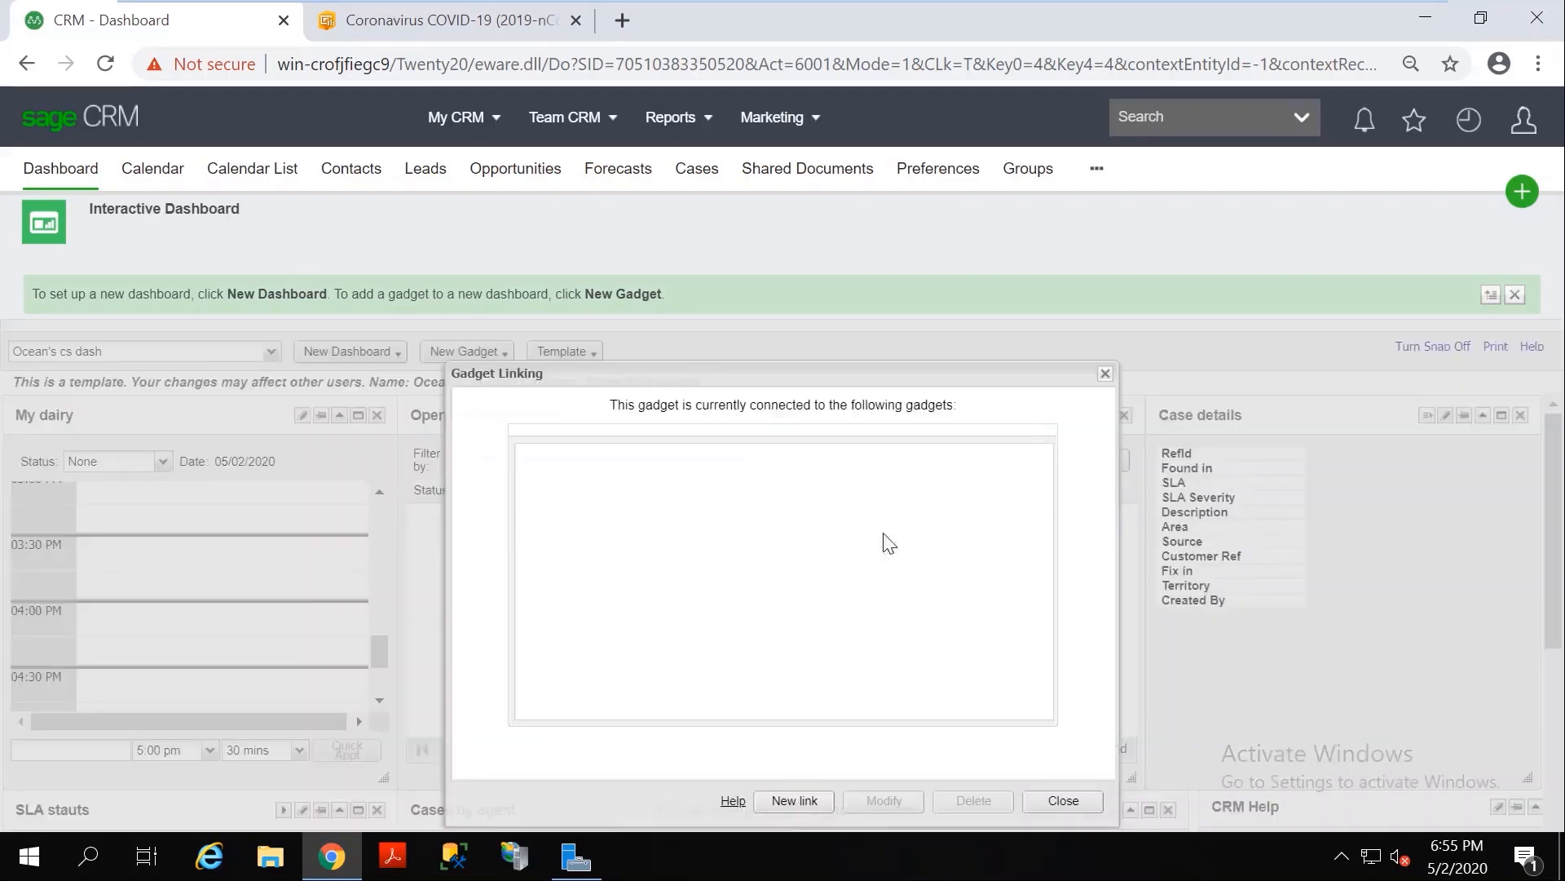
pyautogui.click(789, 800)
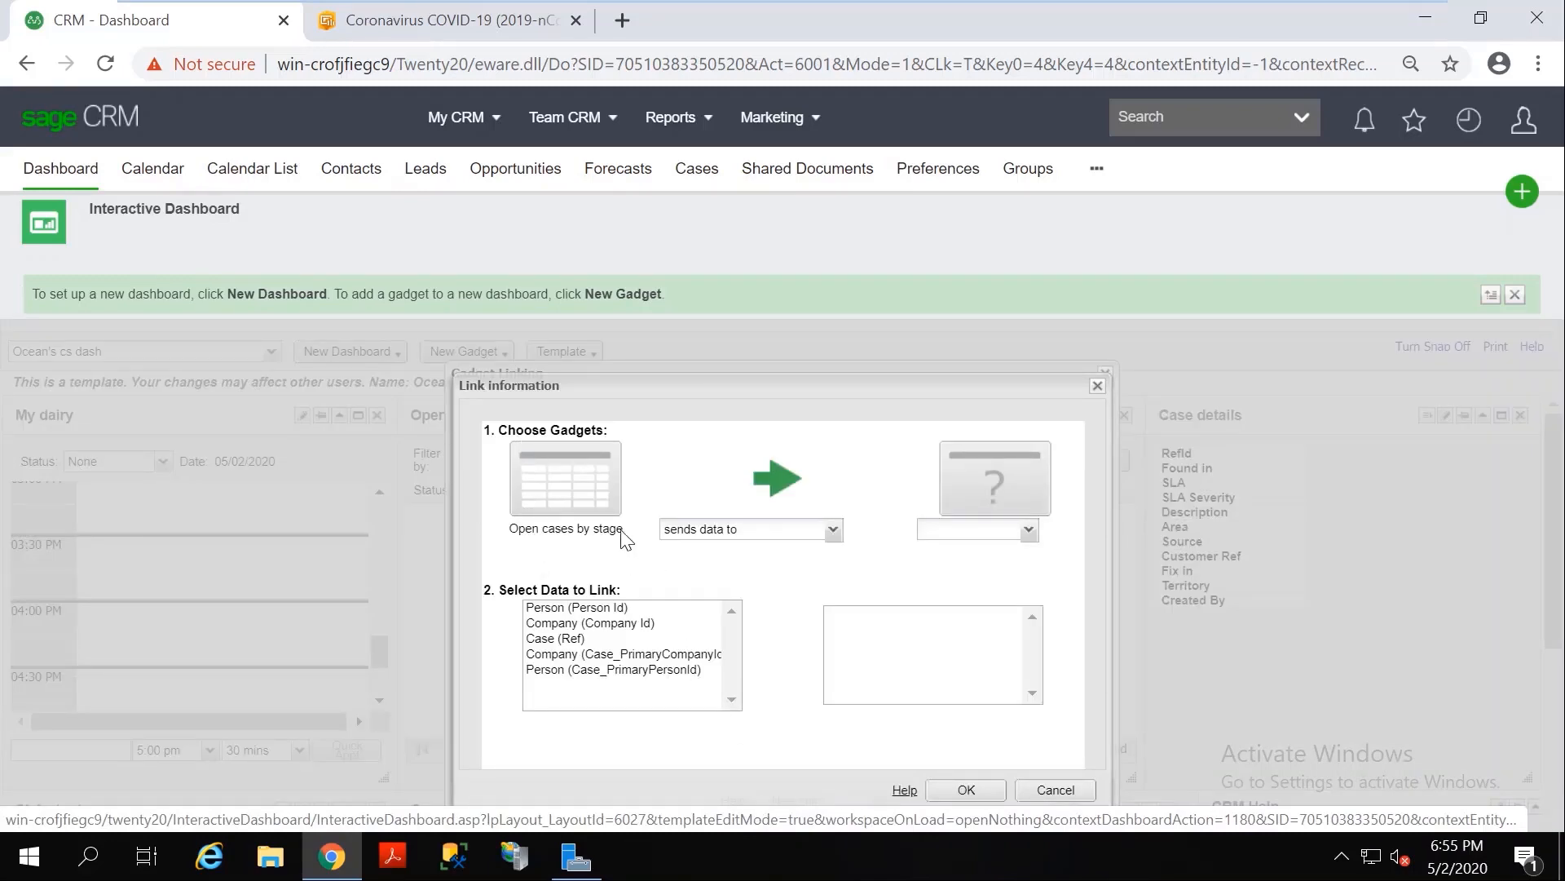
pyautogui.click(1030, 530)
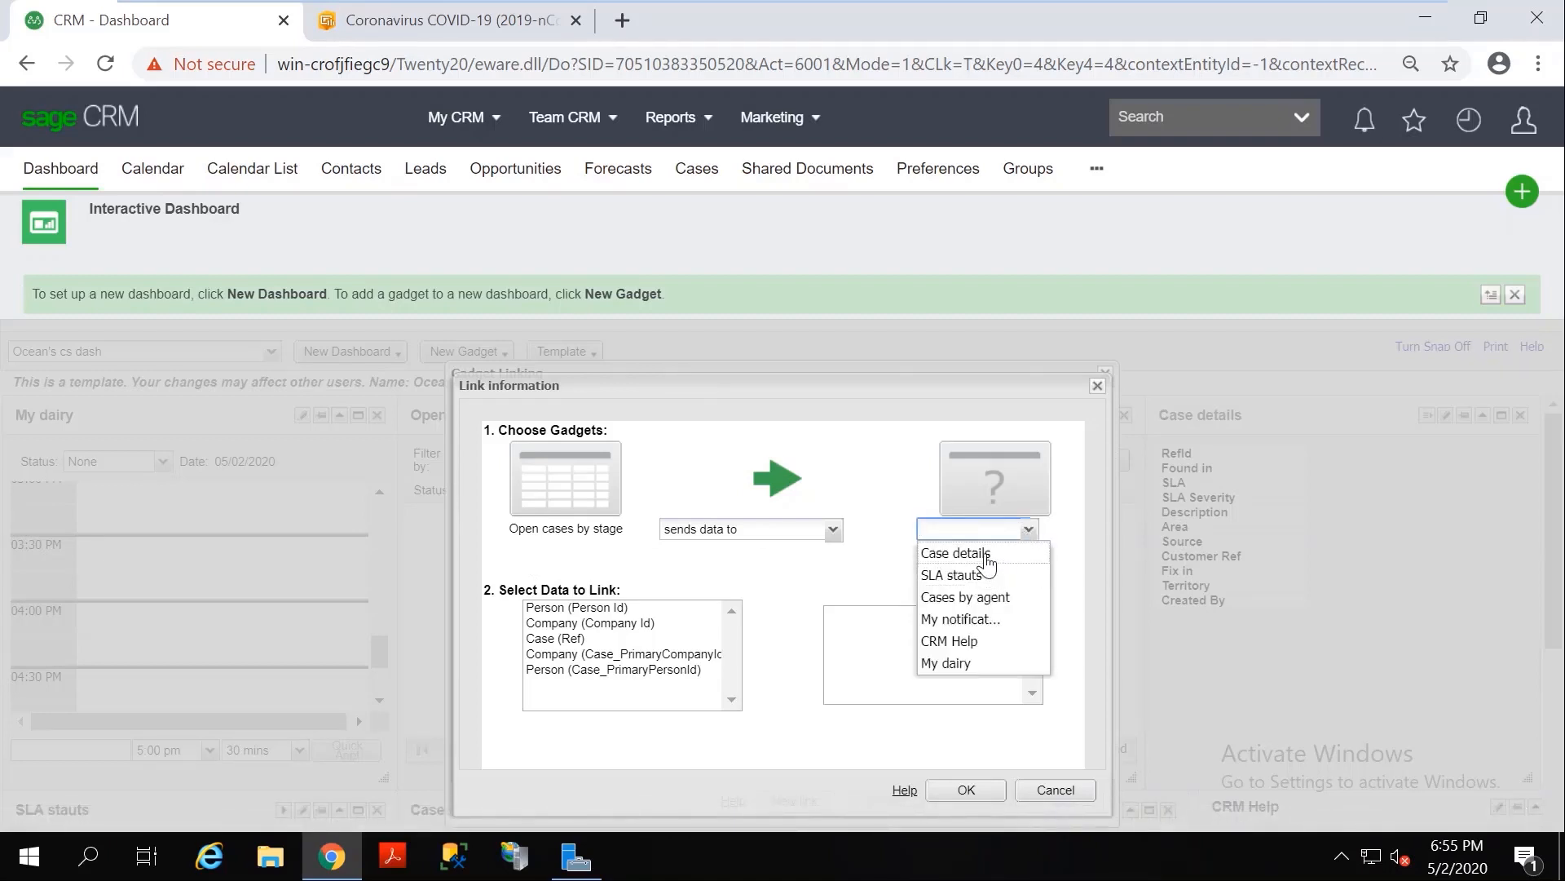
pyautogui.click(956, 553)
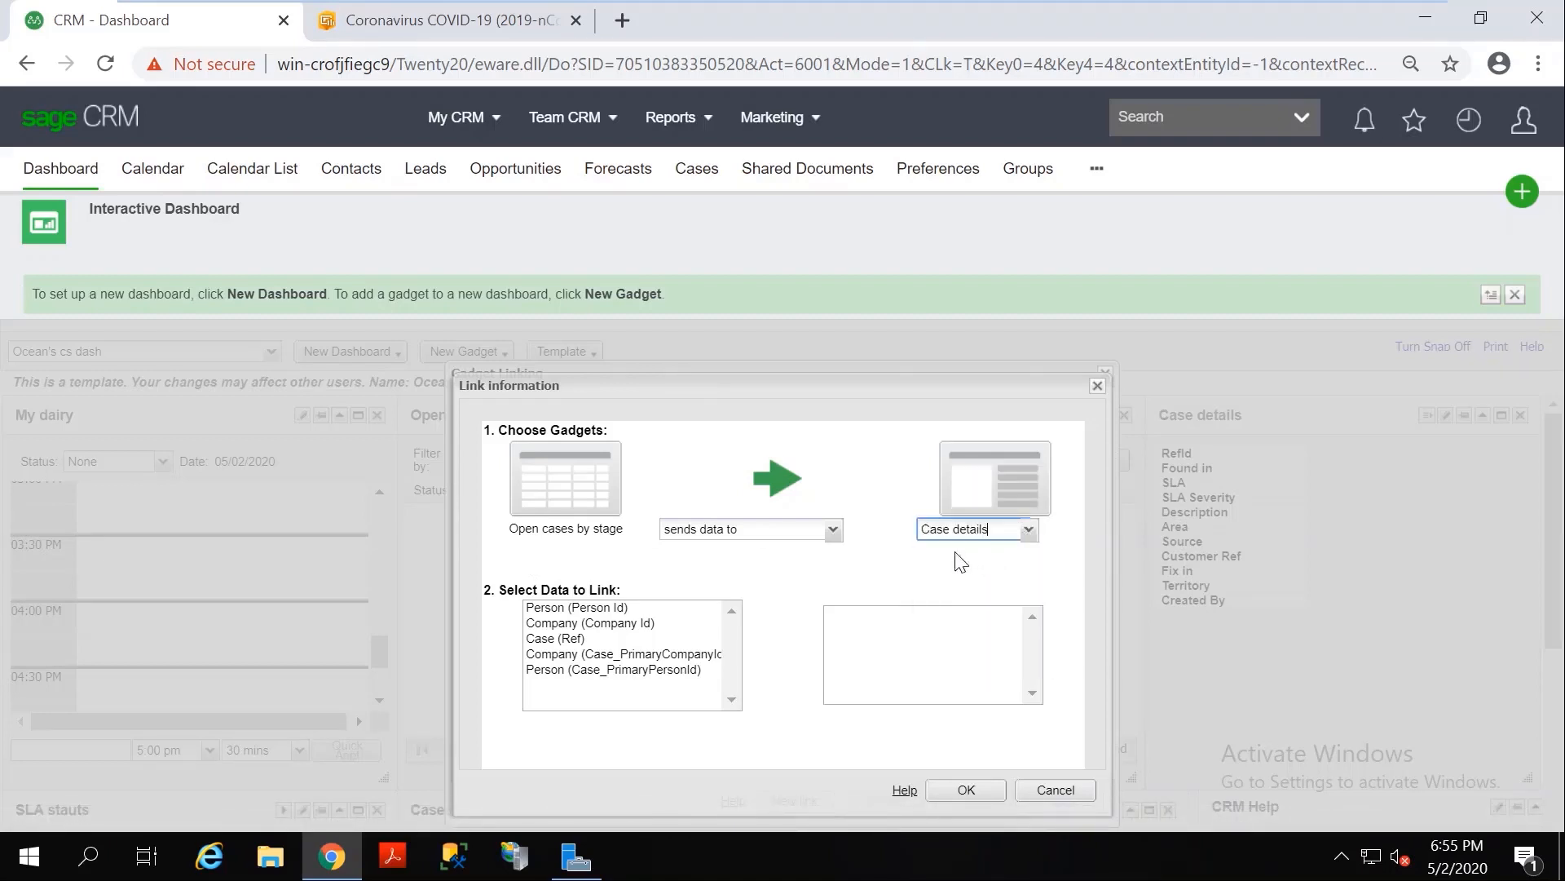
pyautogui.click(833, 531)
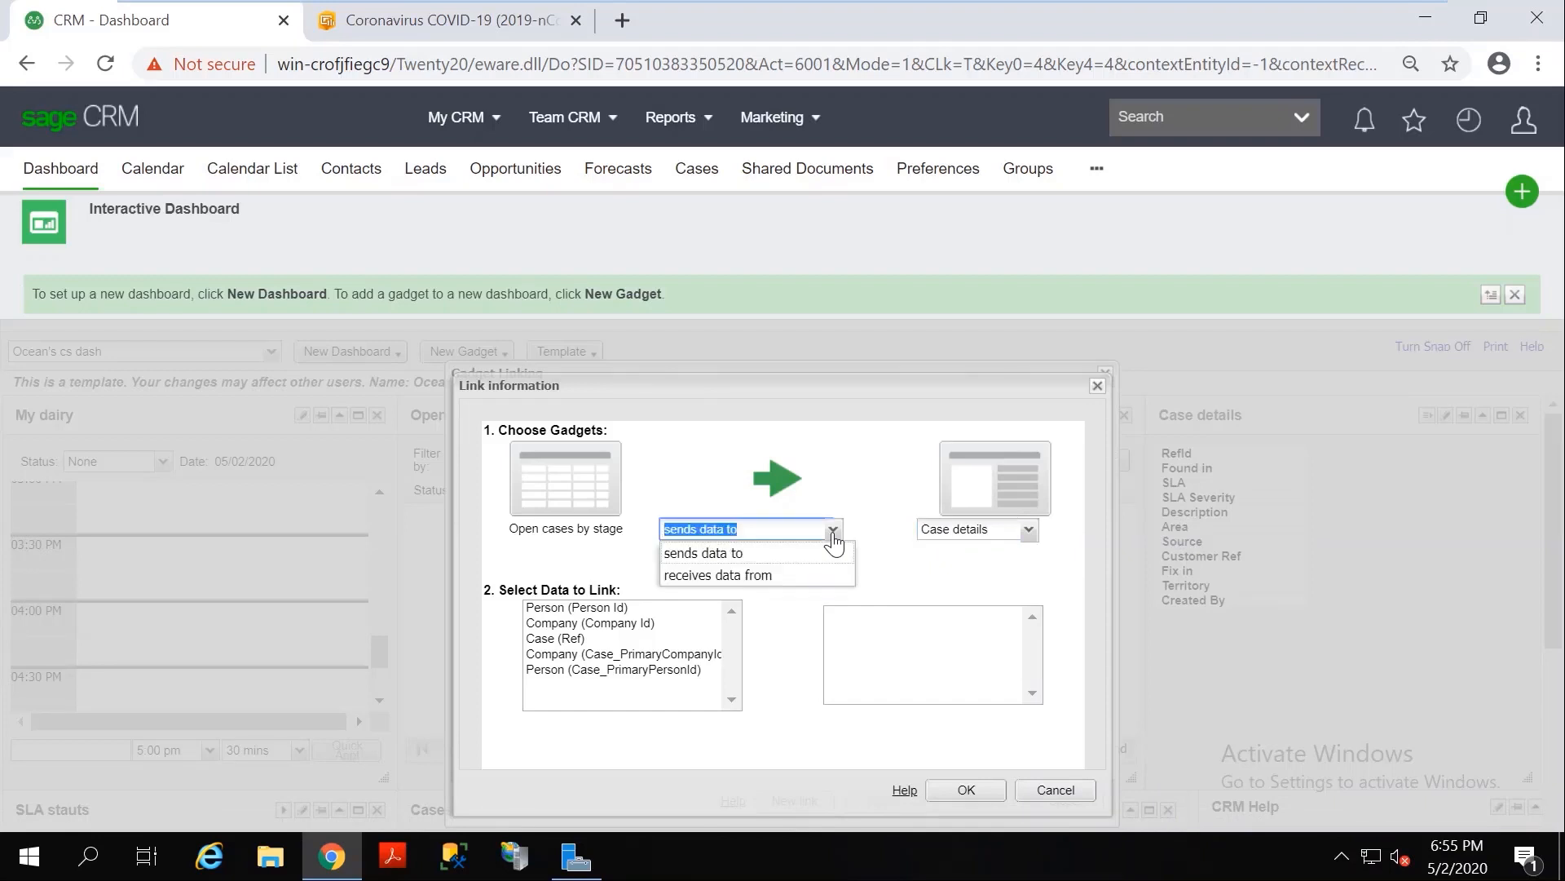
pyautogui.click(843, 450)
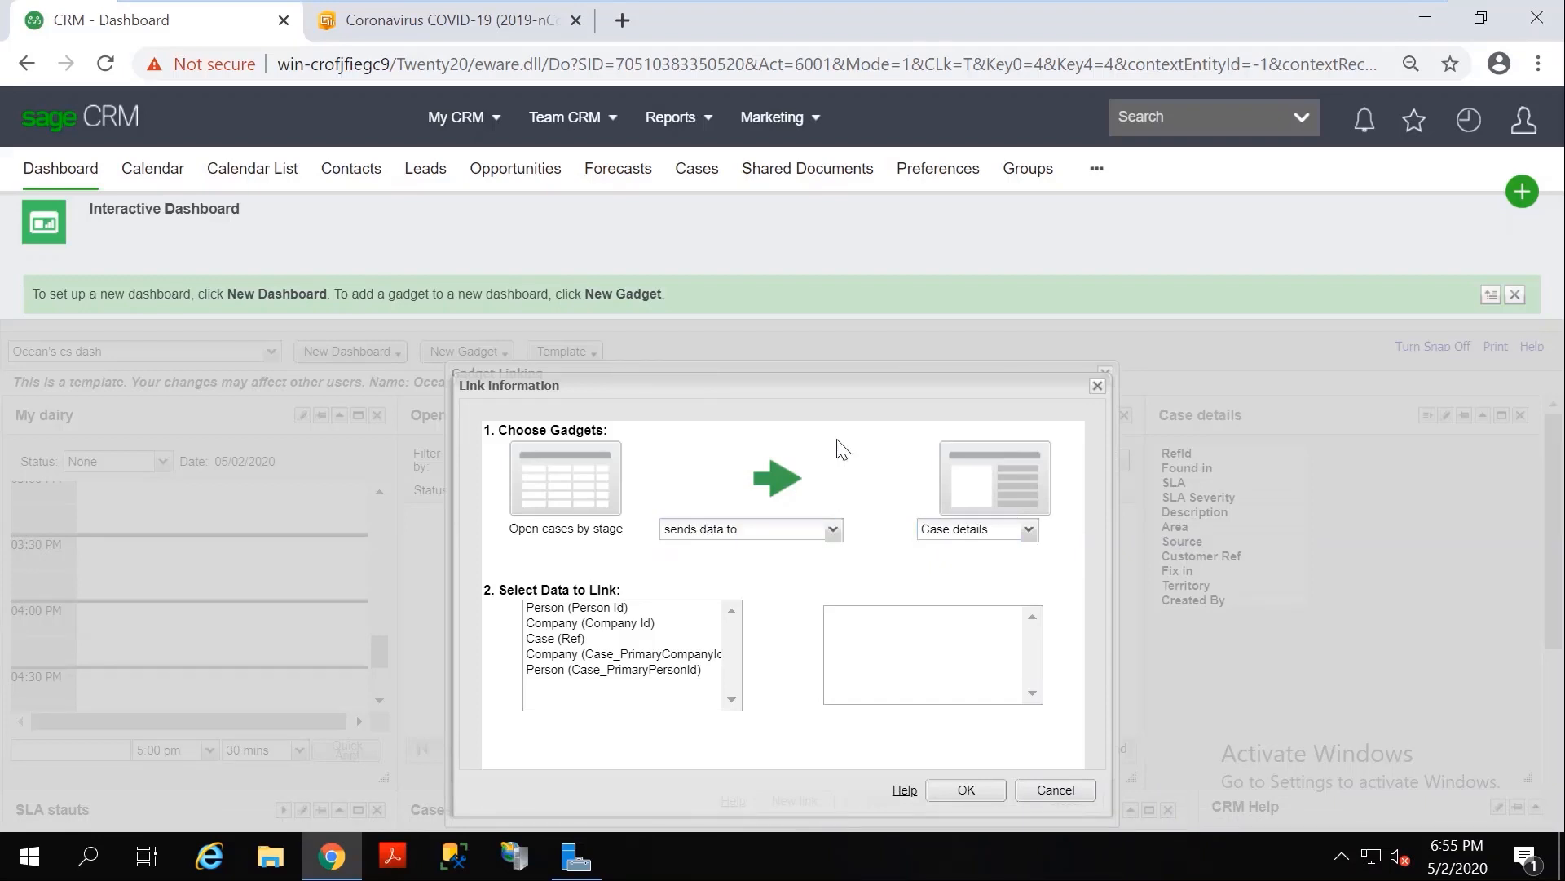
pyautogui.click(552, 640)
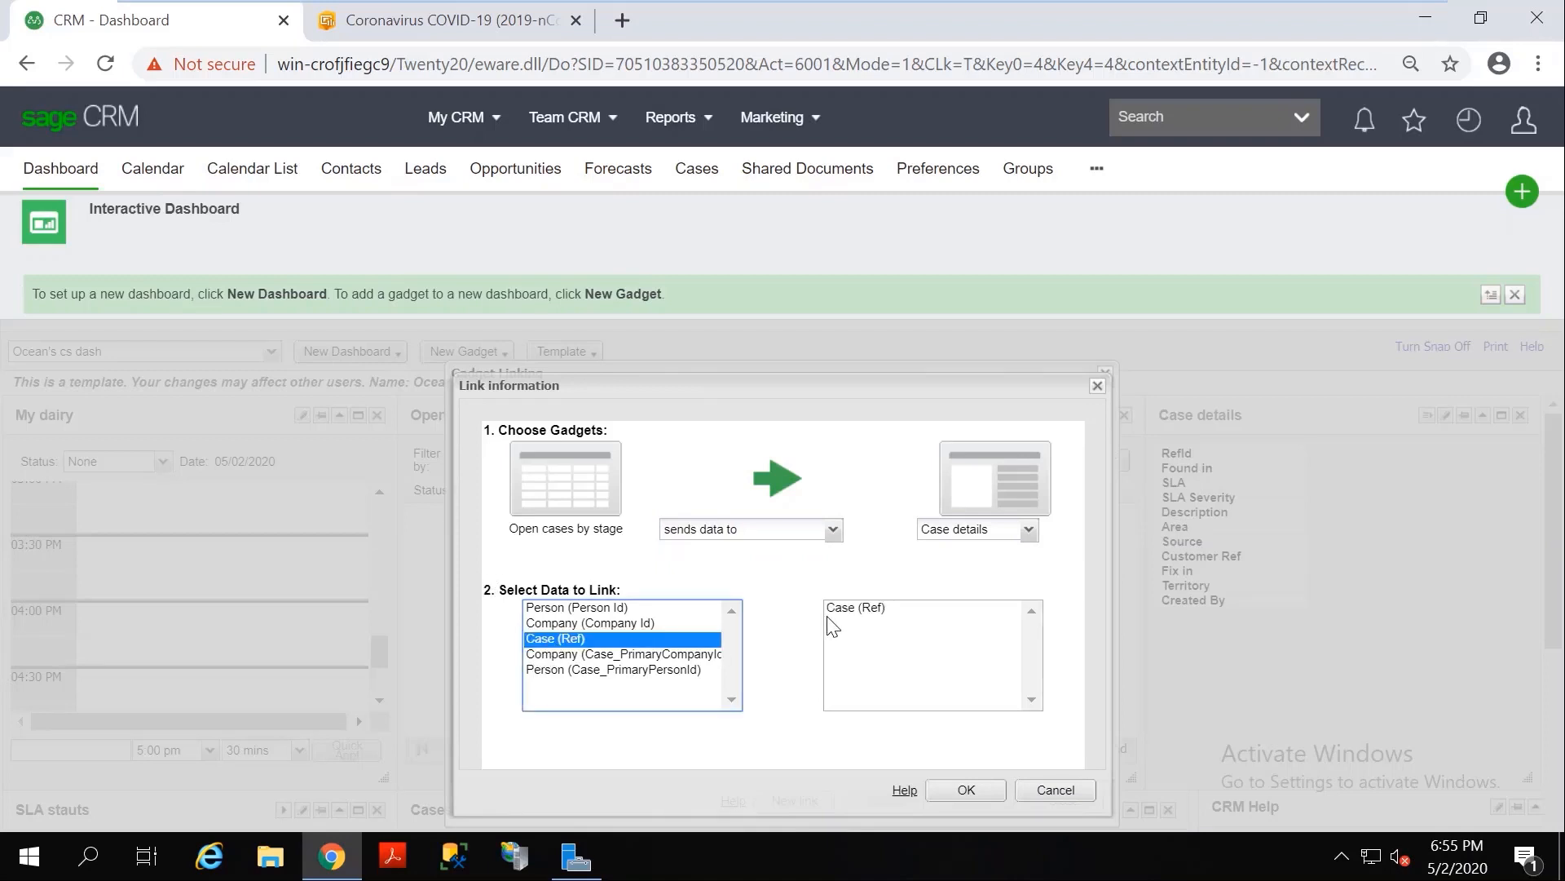
pyautogui.click(874, 613)
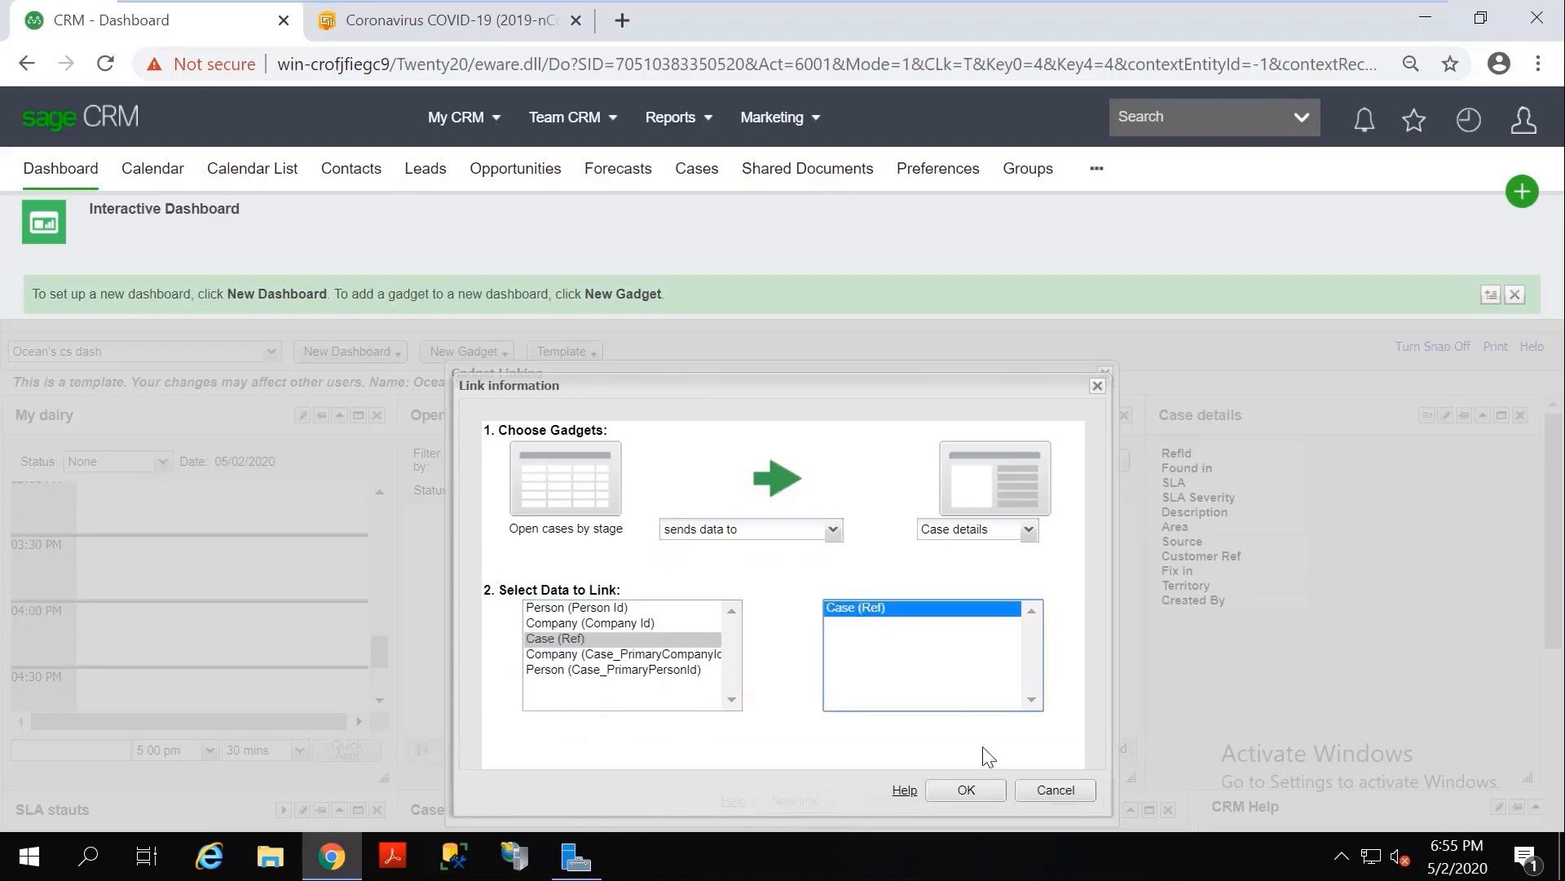
pyautogui.click(984, 796)
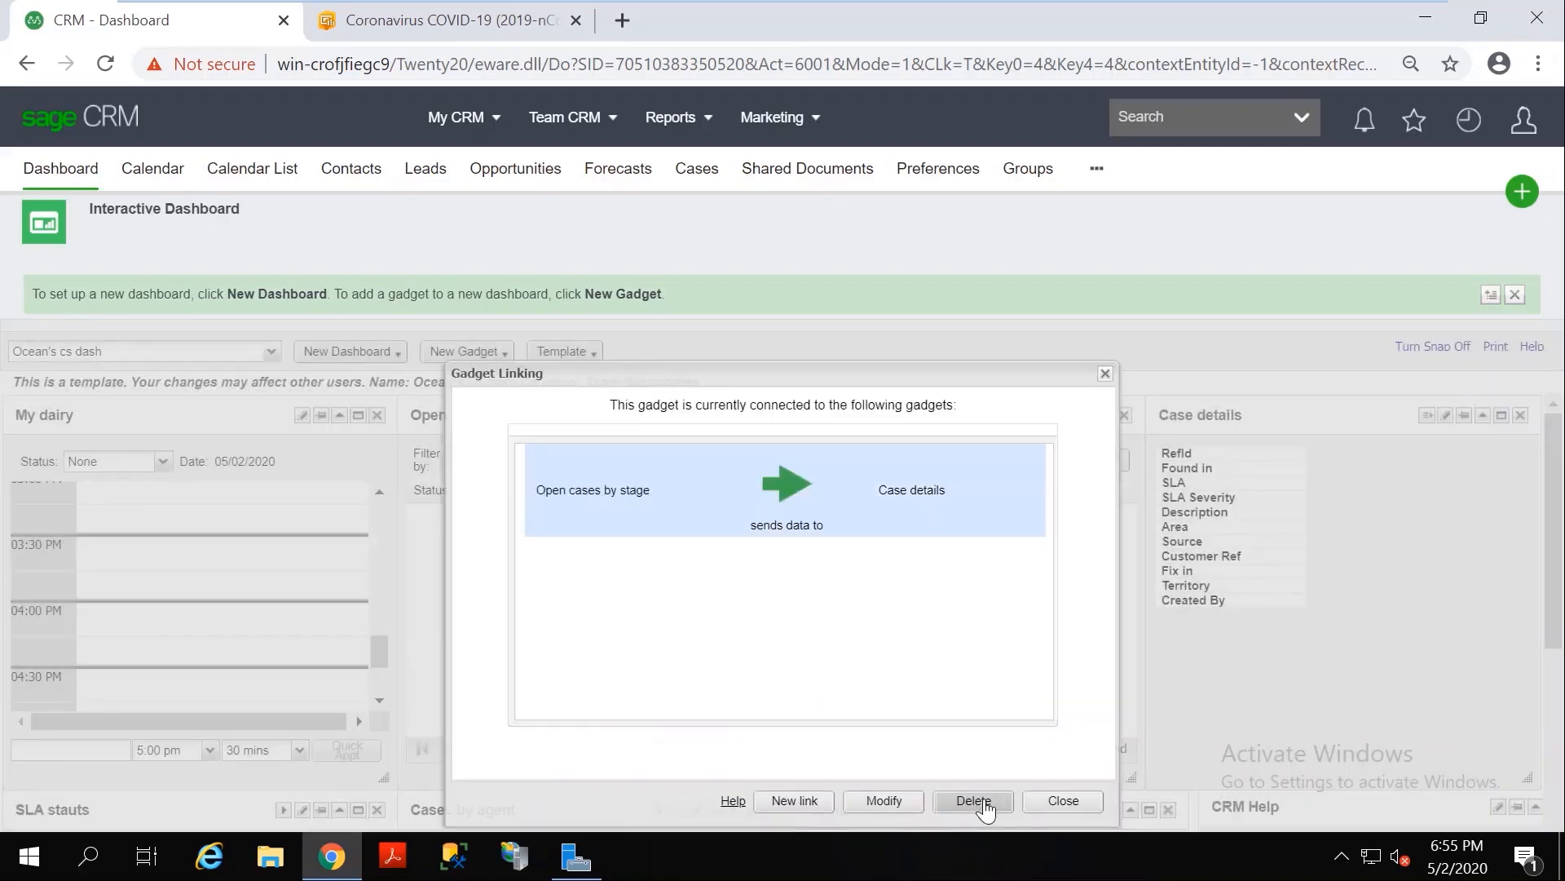
pyautogui.click(1083, 806)
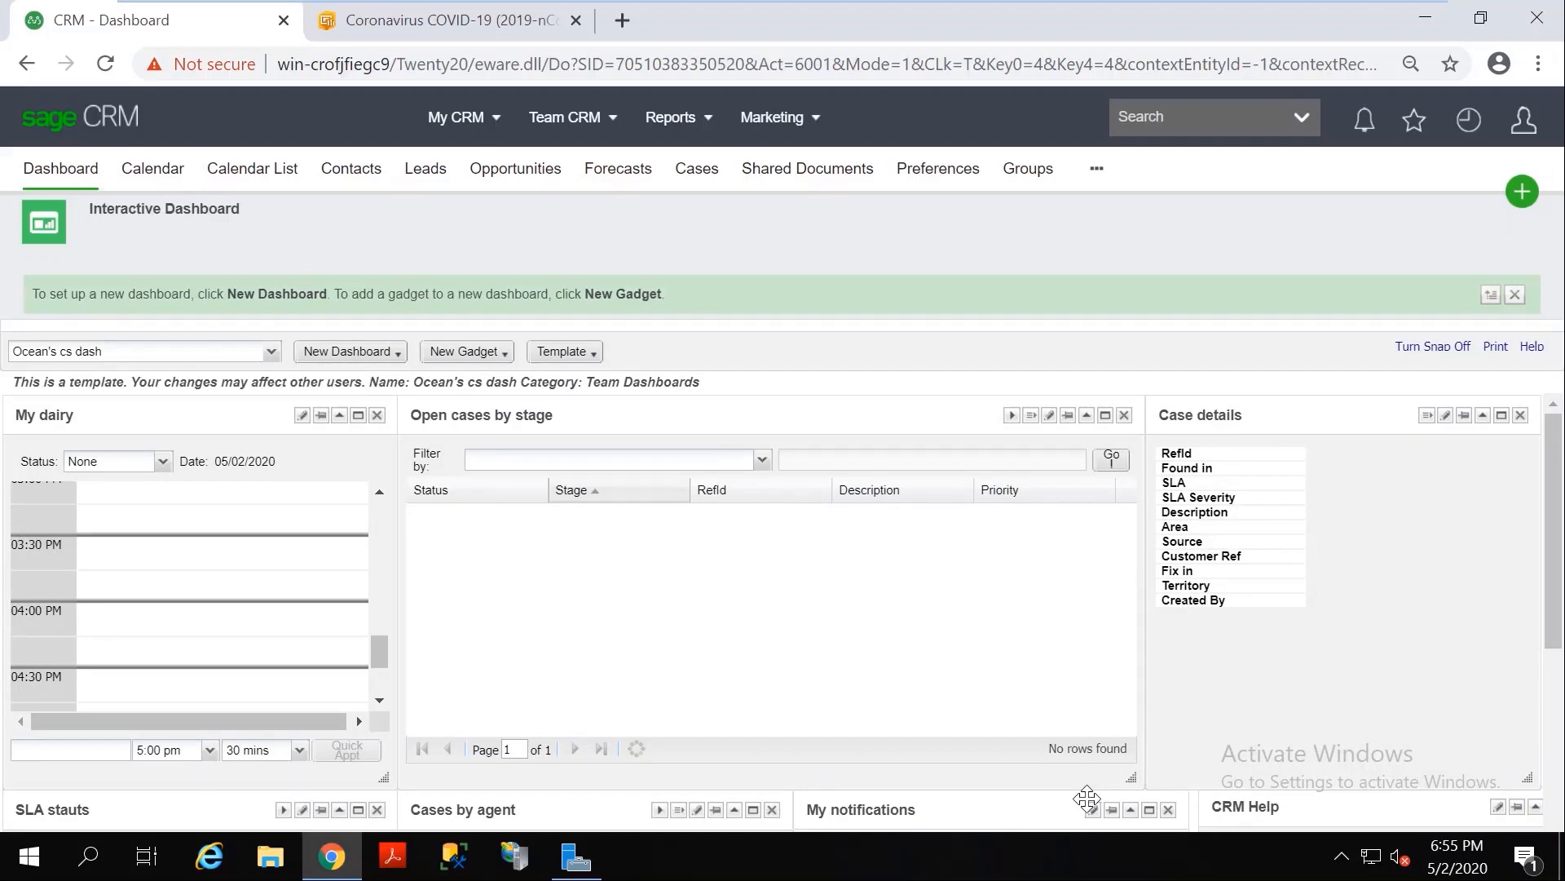
# Assign the Ocean's cs dash dashboard template to the first, second and fourth users of the Customer Service team.
pyautogui.click(580, 353)
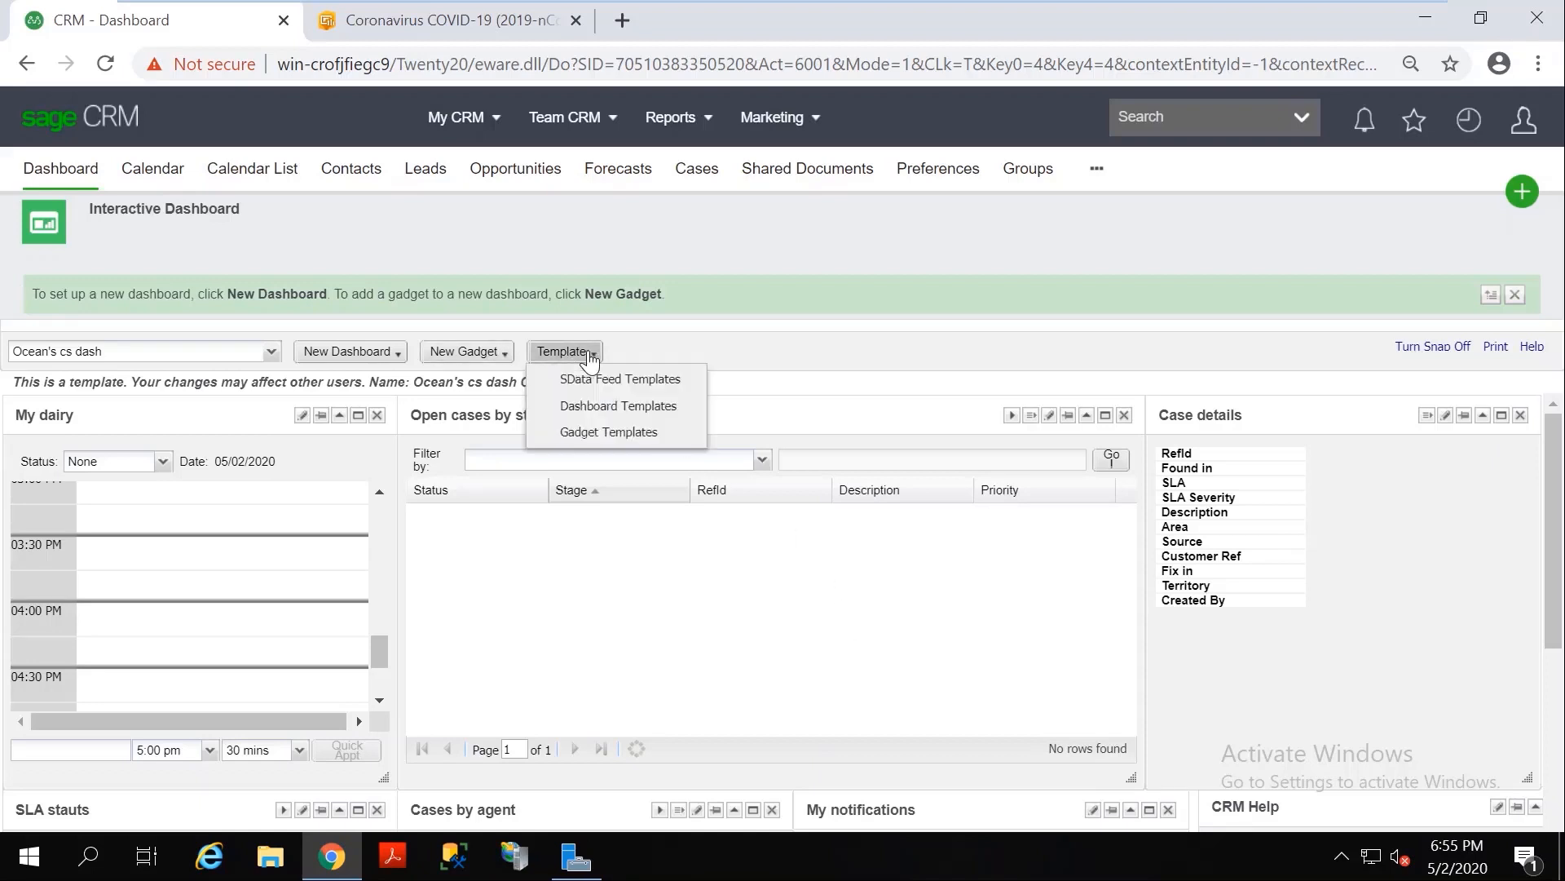
pyautogui.click(638, 418)
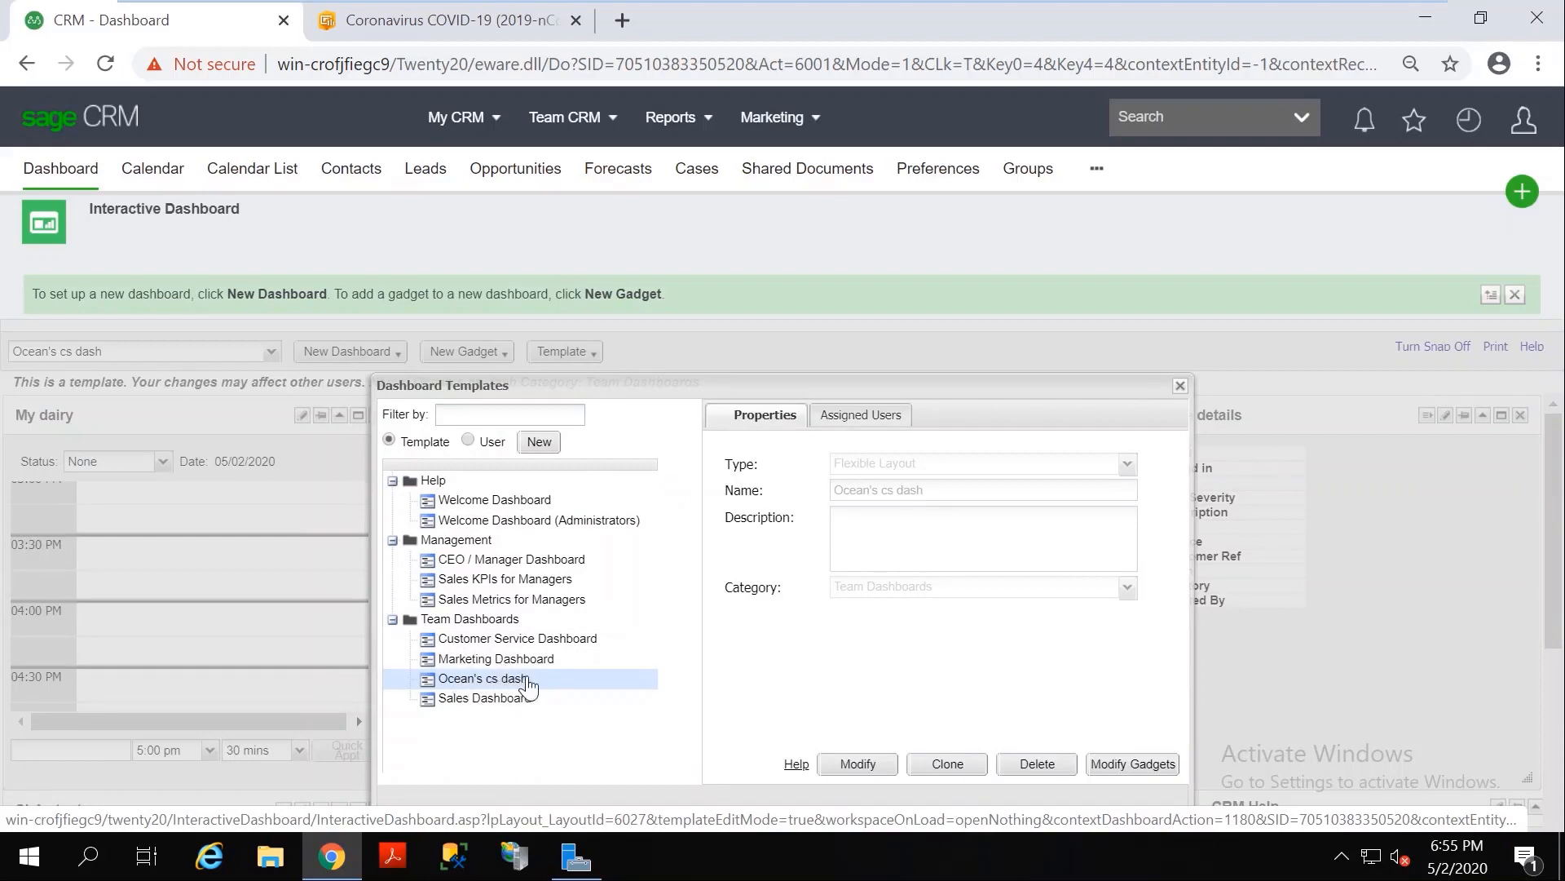
pyautogui.click(885, 420)
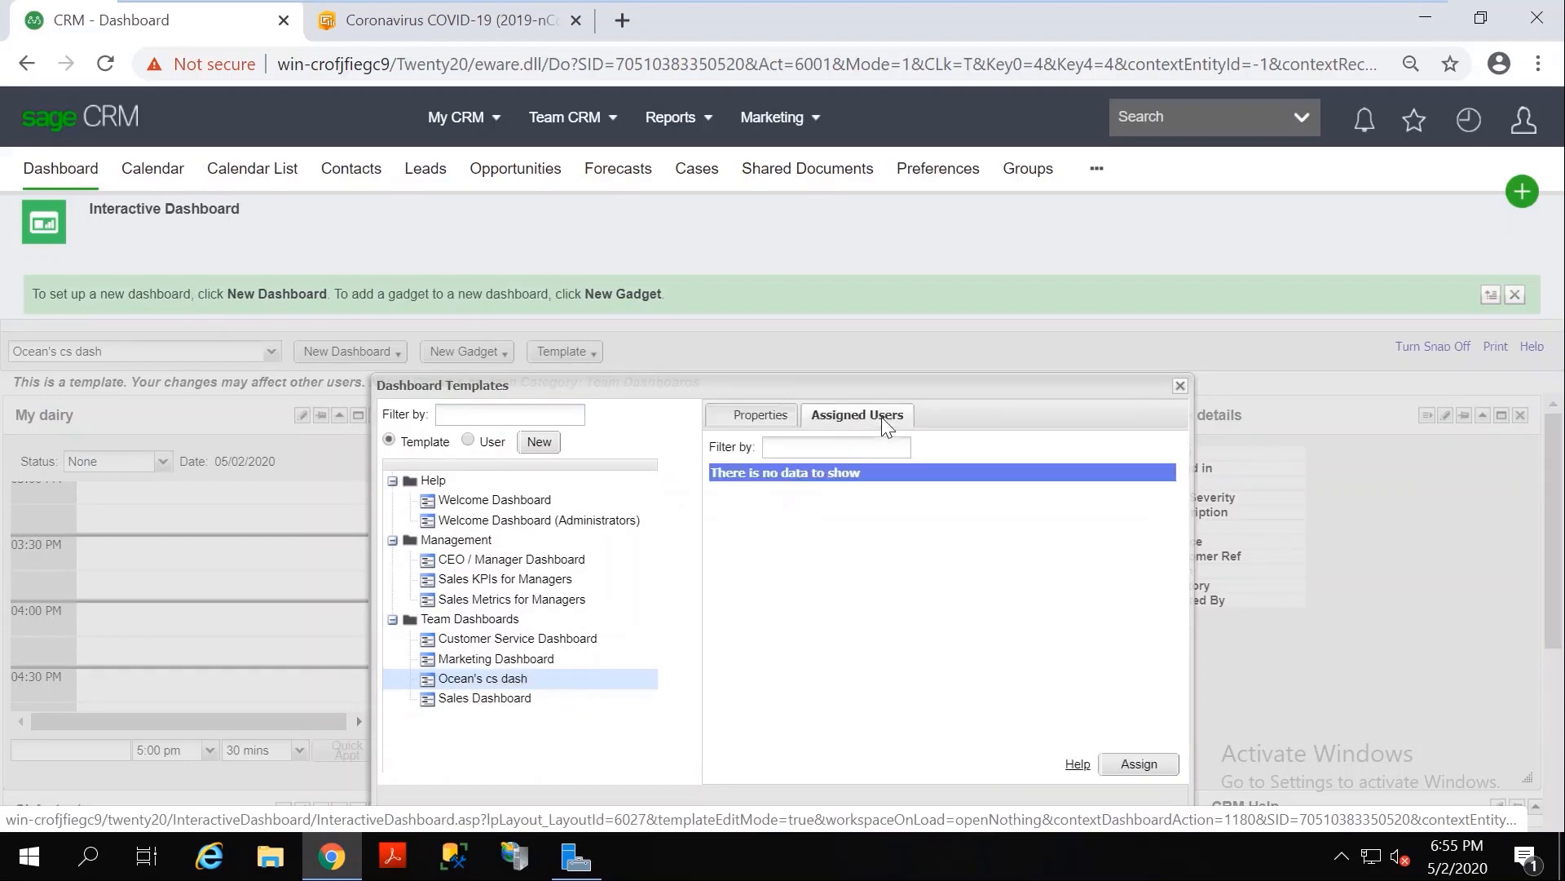
pyautogui.click(1152, 771)
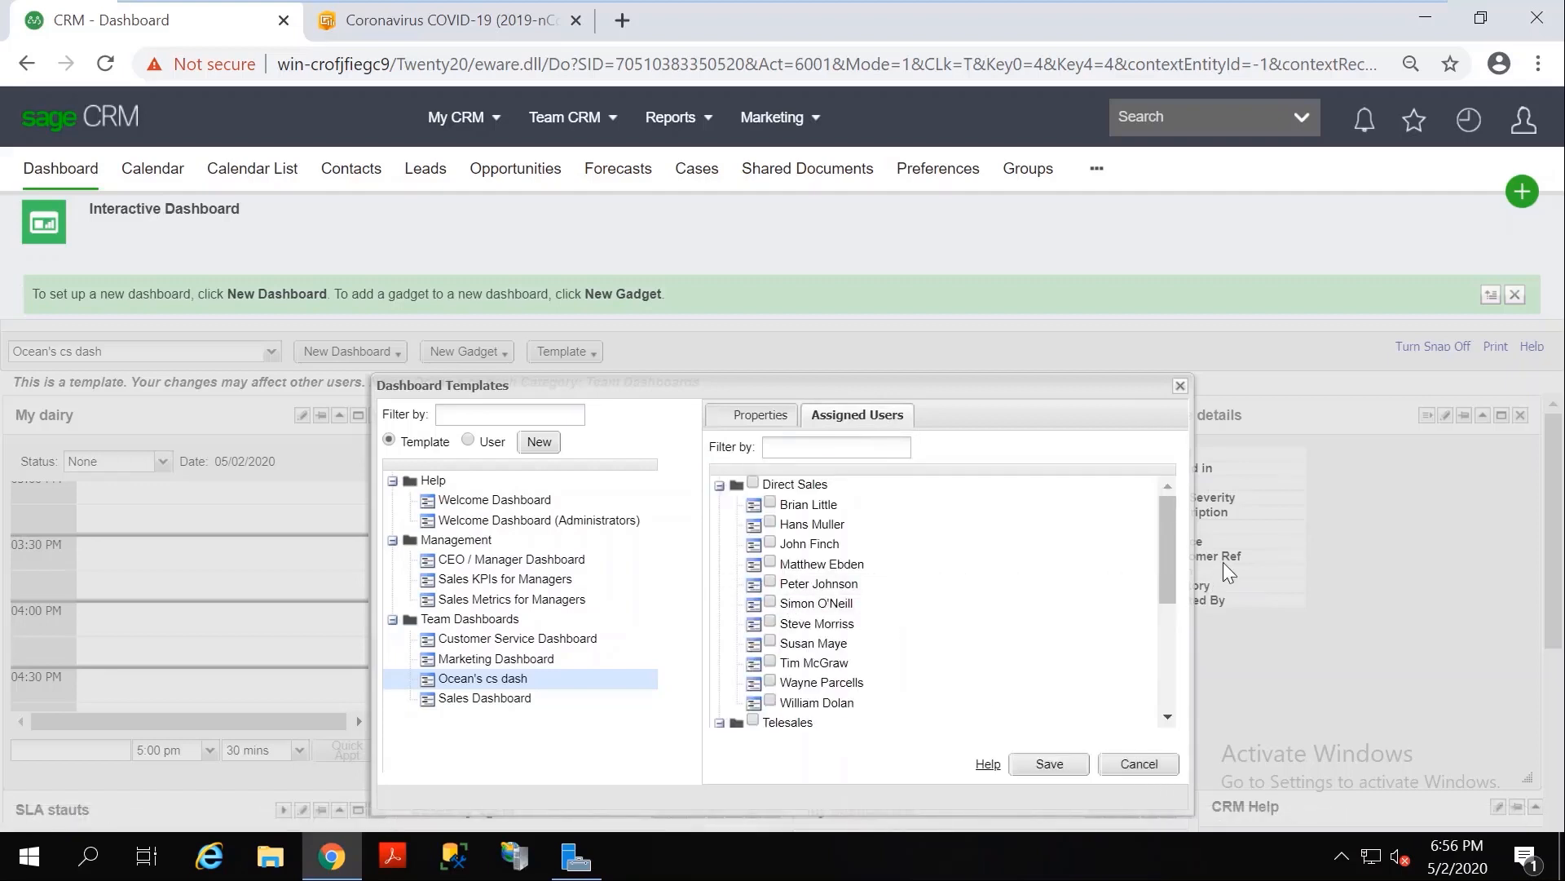
pyautogui.moveTo(1179, 553); pyautogui.dragTo(1163, 642)
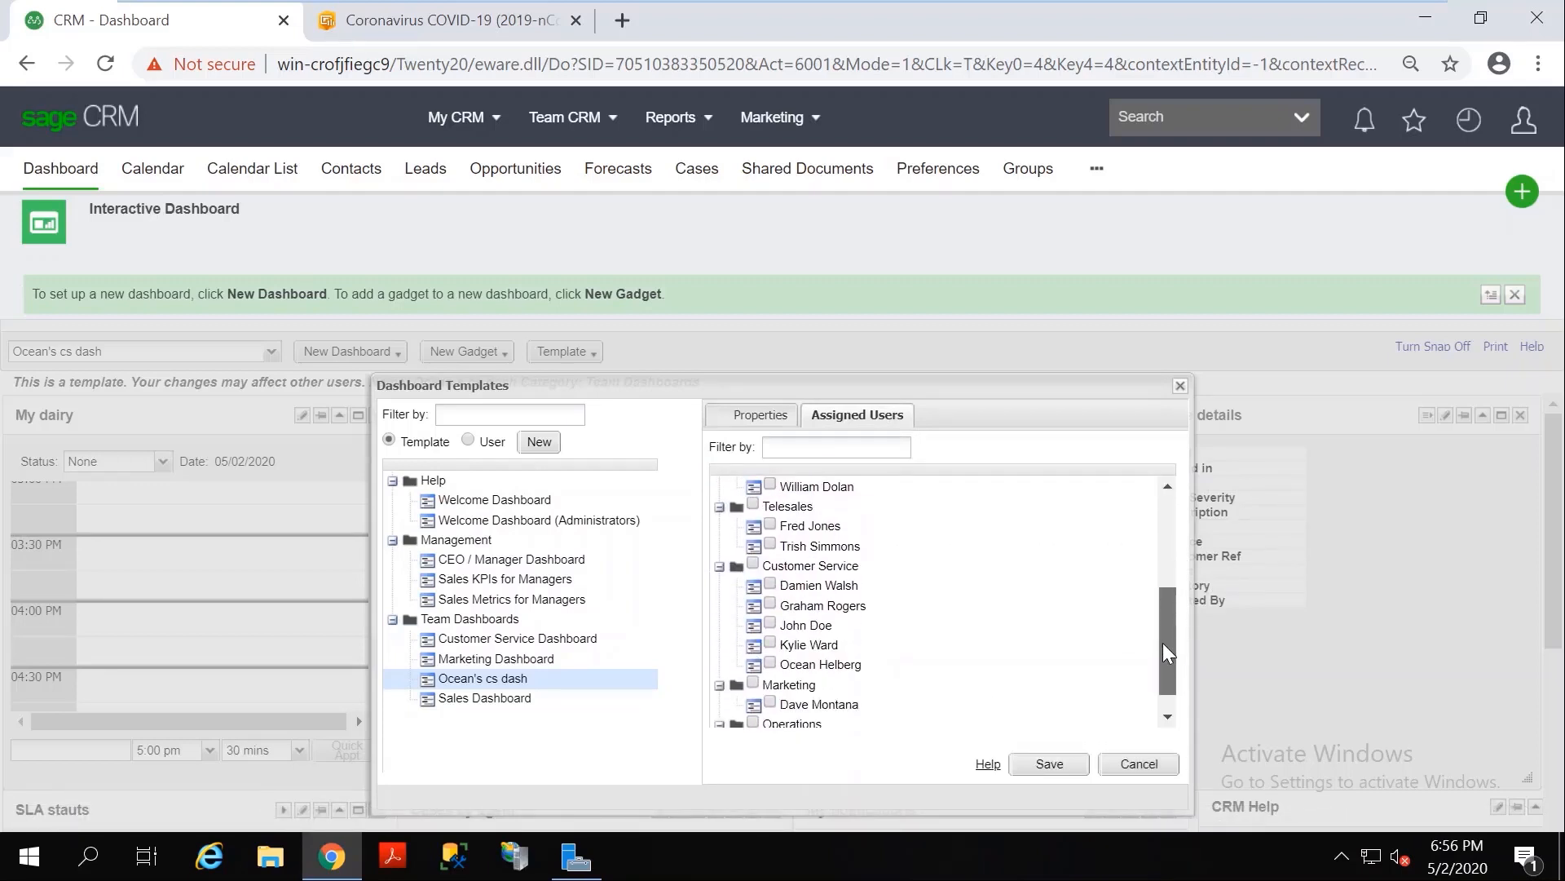
pyautogui.click(771, 644)
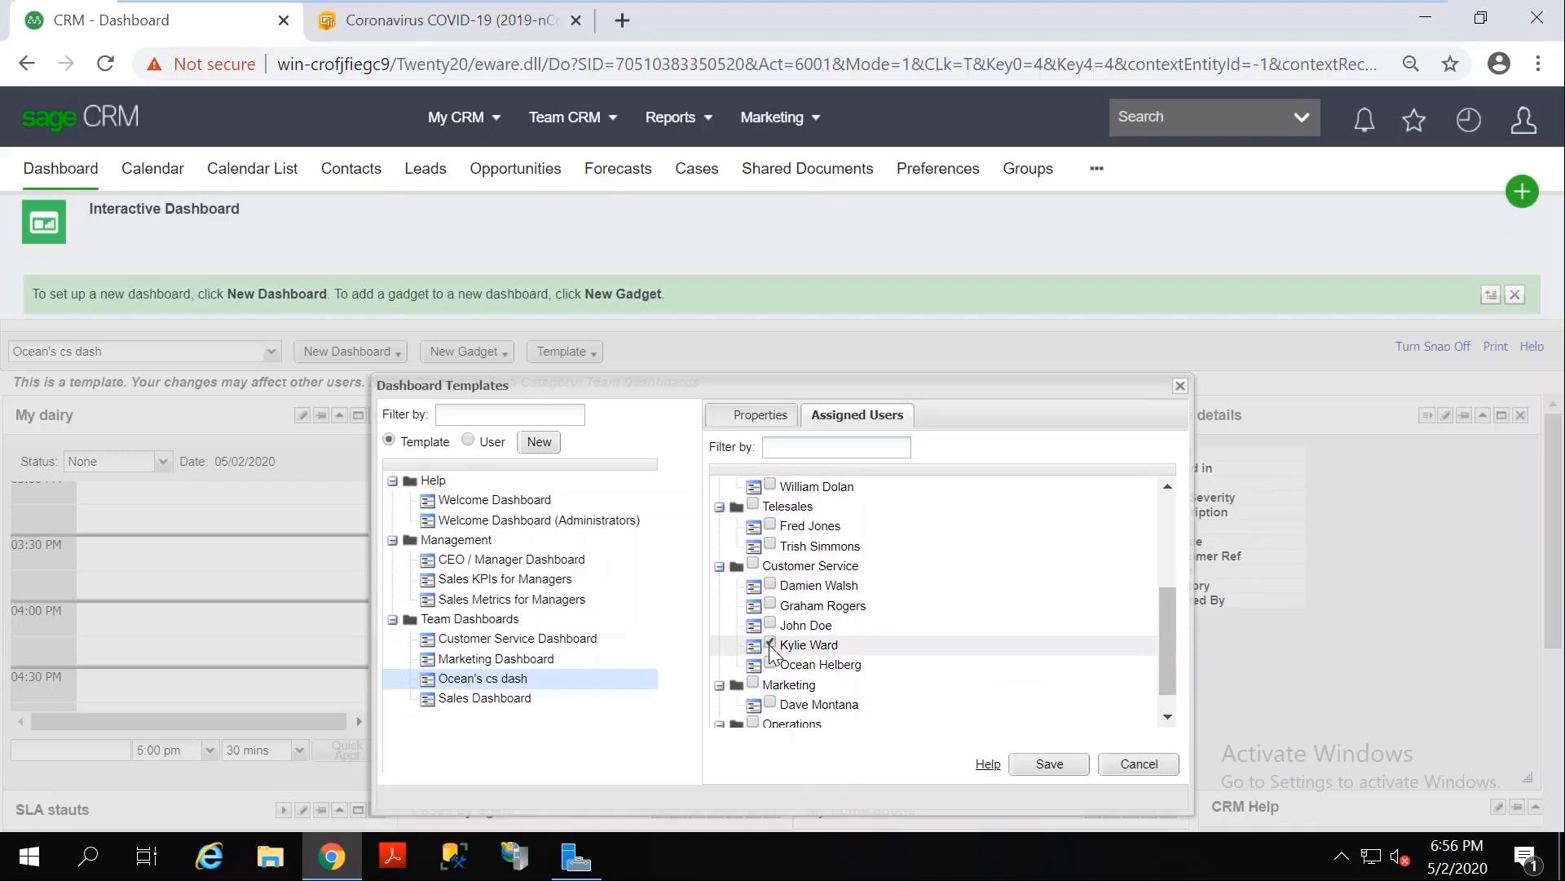
pyautogui.click(770, 604)
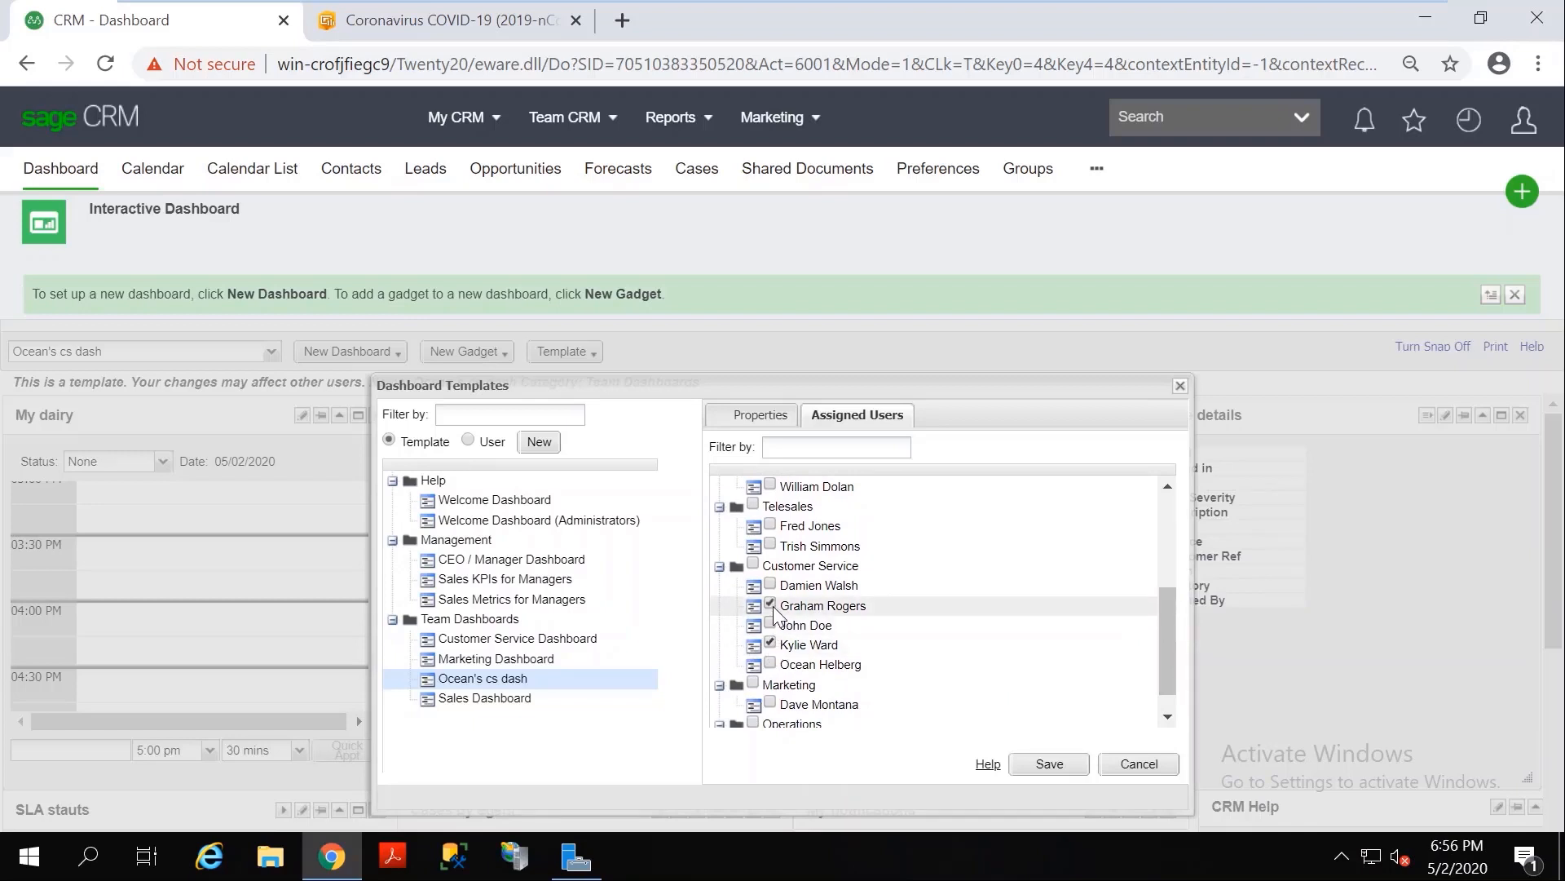
pyautogui.click(771, 584)
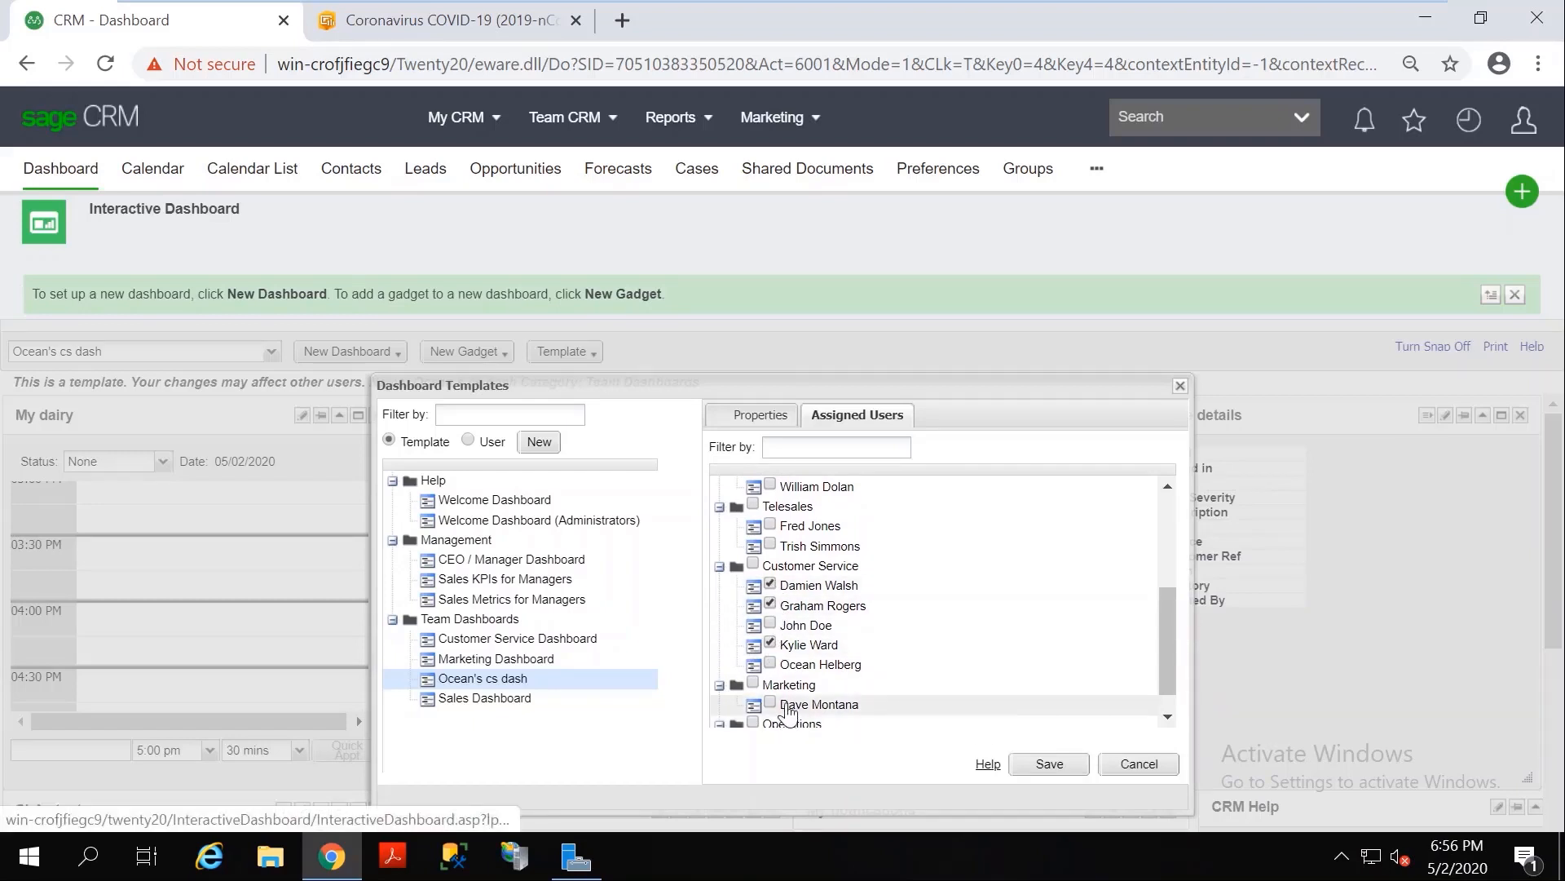
pyautogui.click(1058, 769)
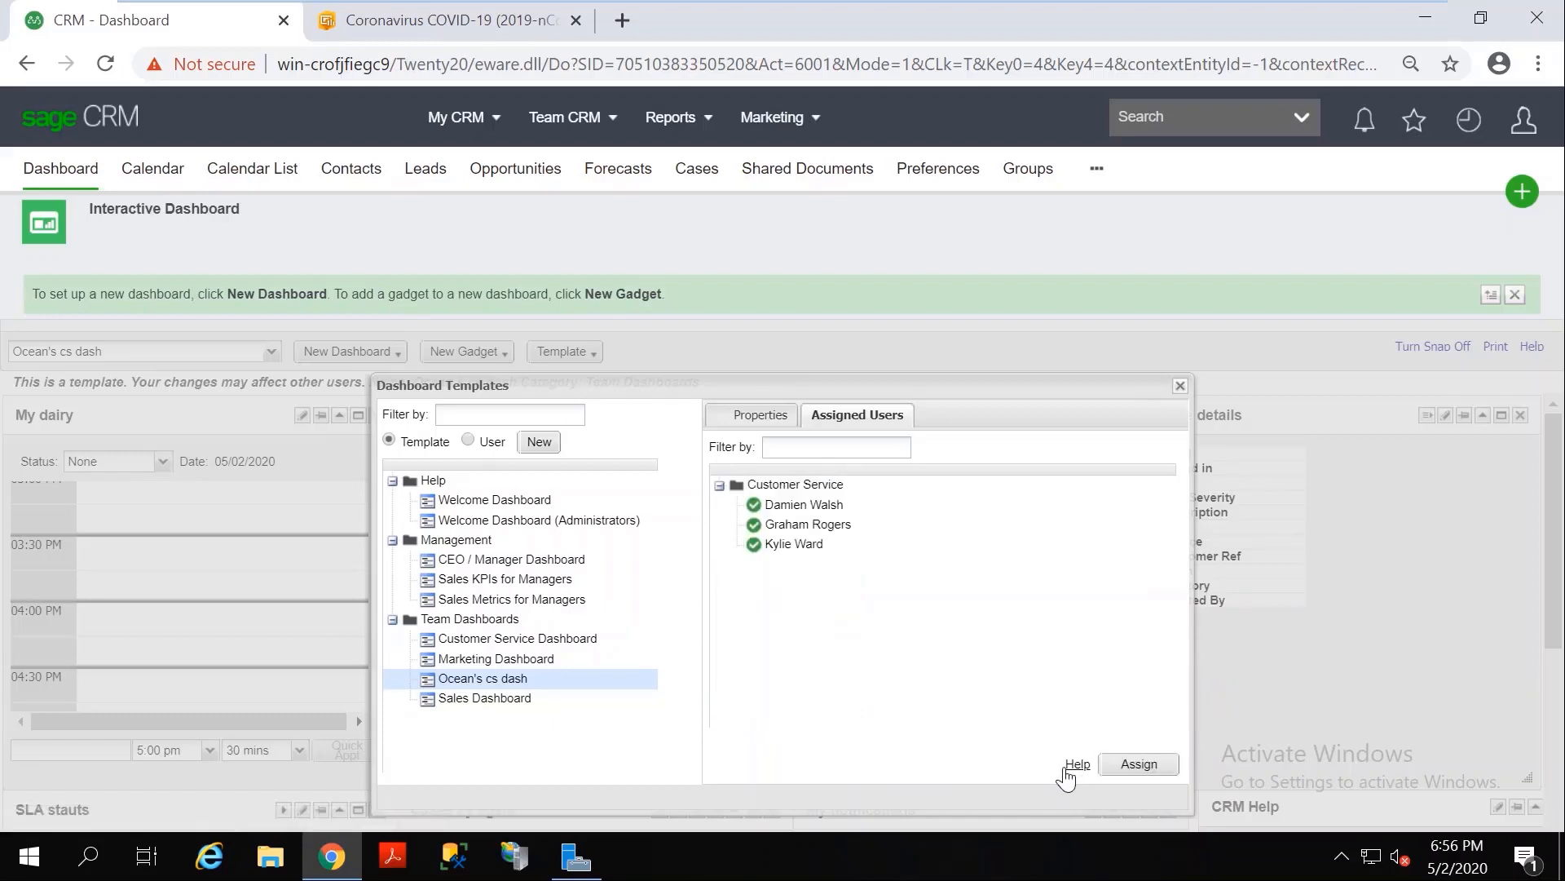
pyautogui.click(1180, 385)
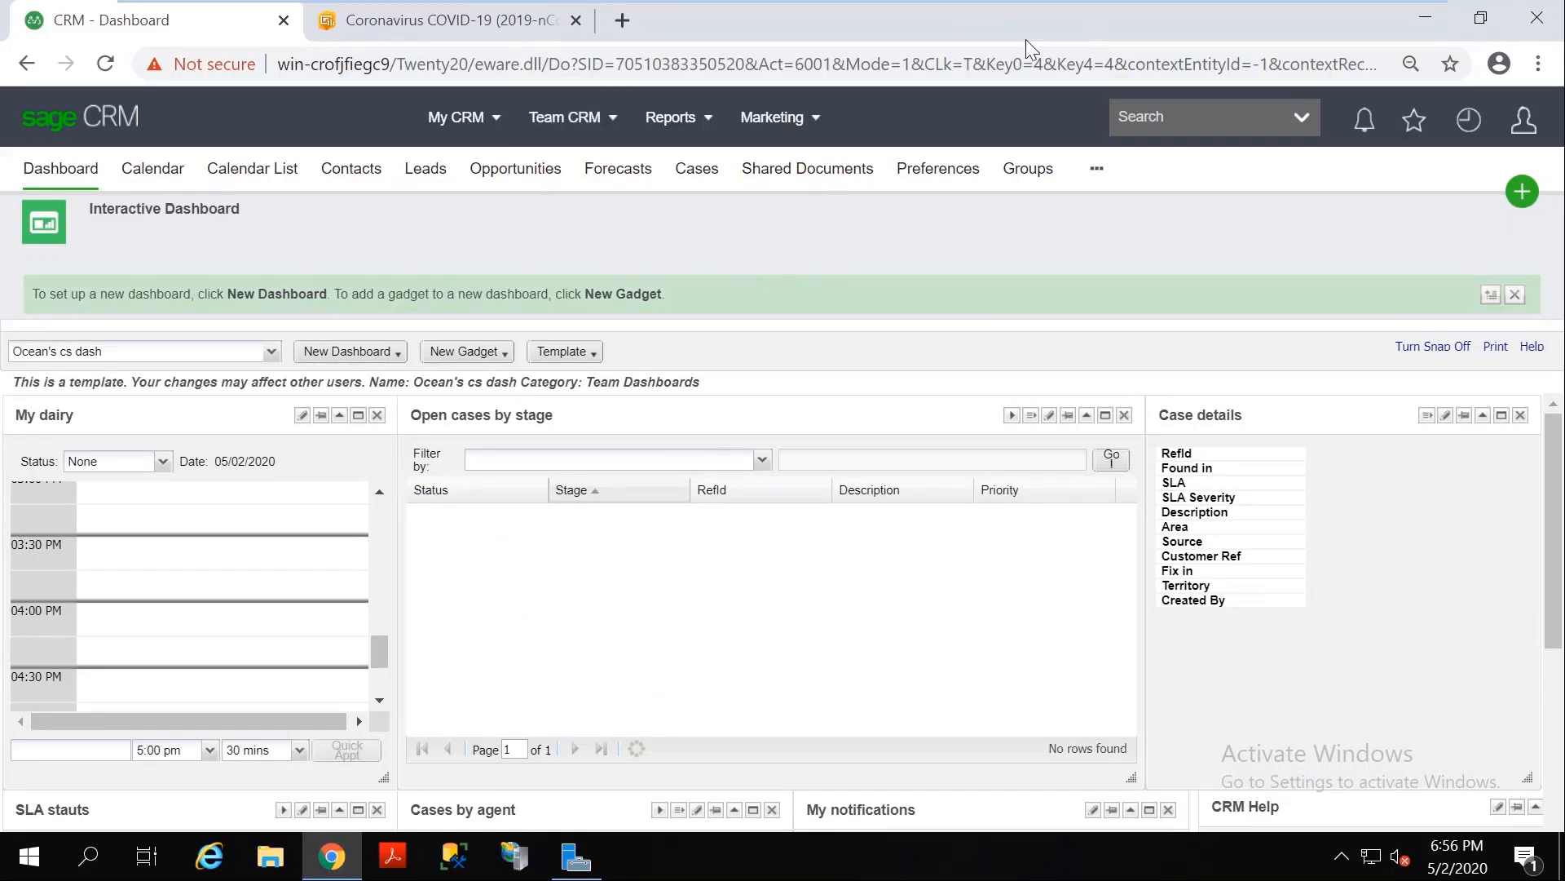
# Open the Twenty20 CRM from the desktop shortcut and log on with the user name of a Customer Service user.
pyautogui.click(1423, 23)
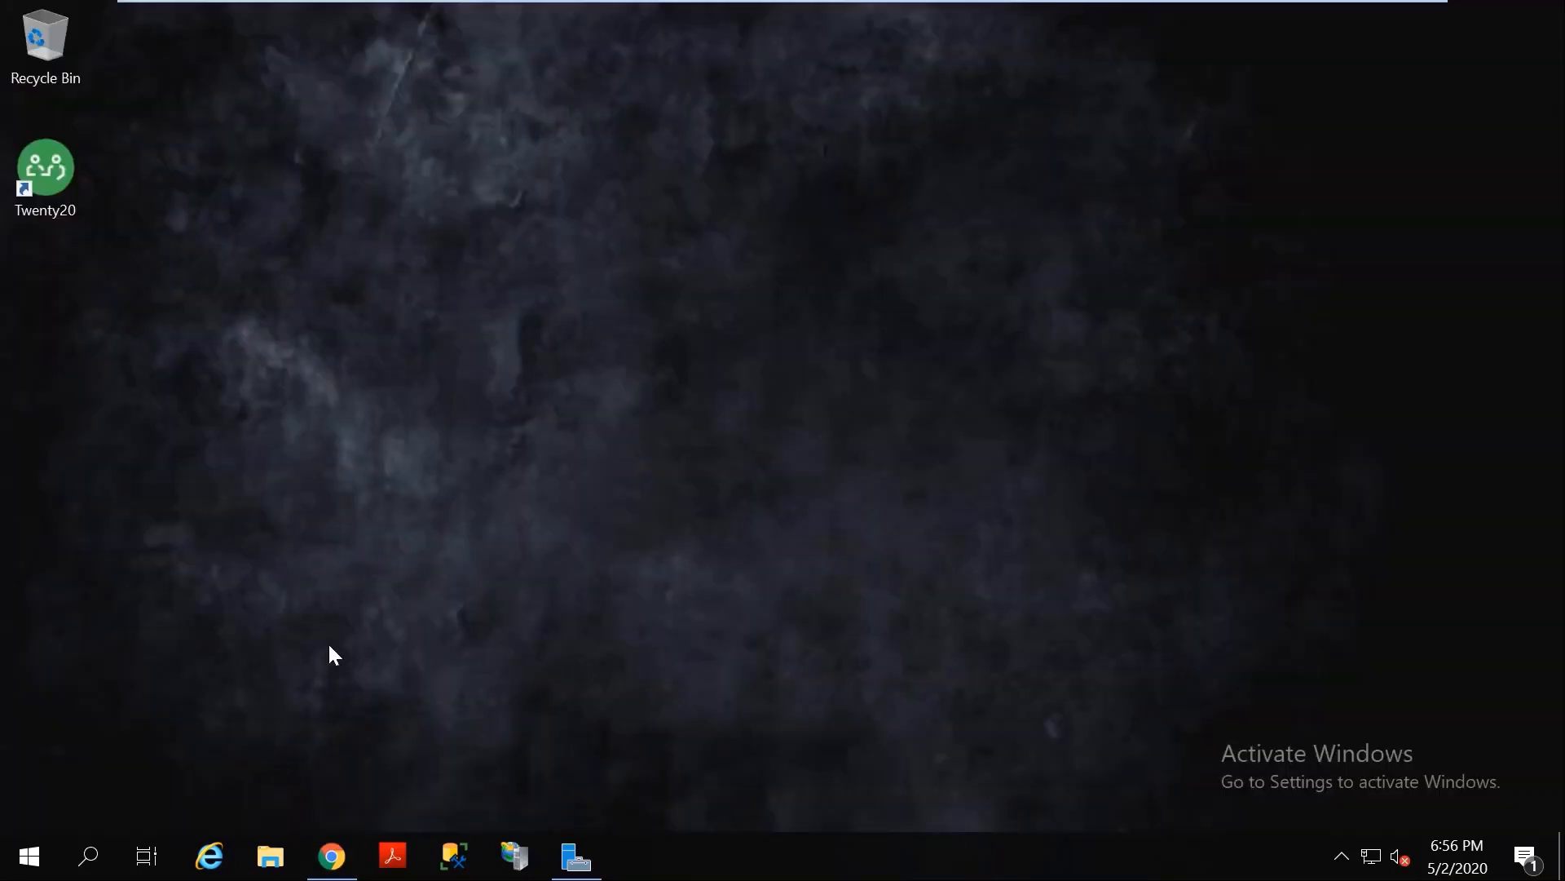
pyautogui.click(43, 140)
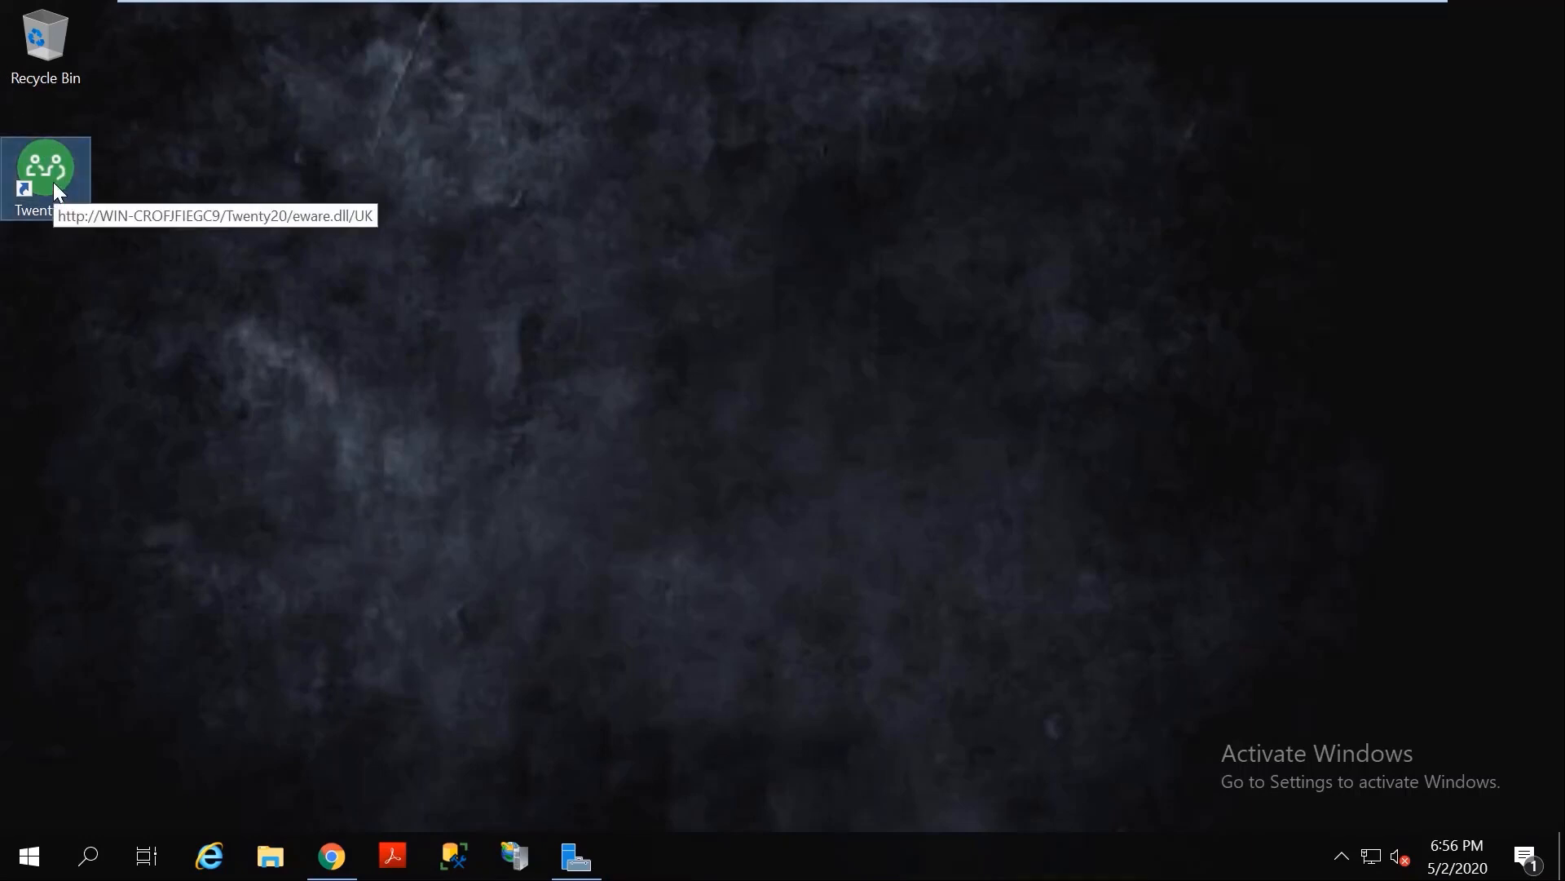
pyautogui.press('Return')
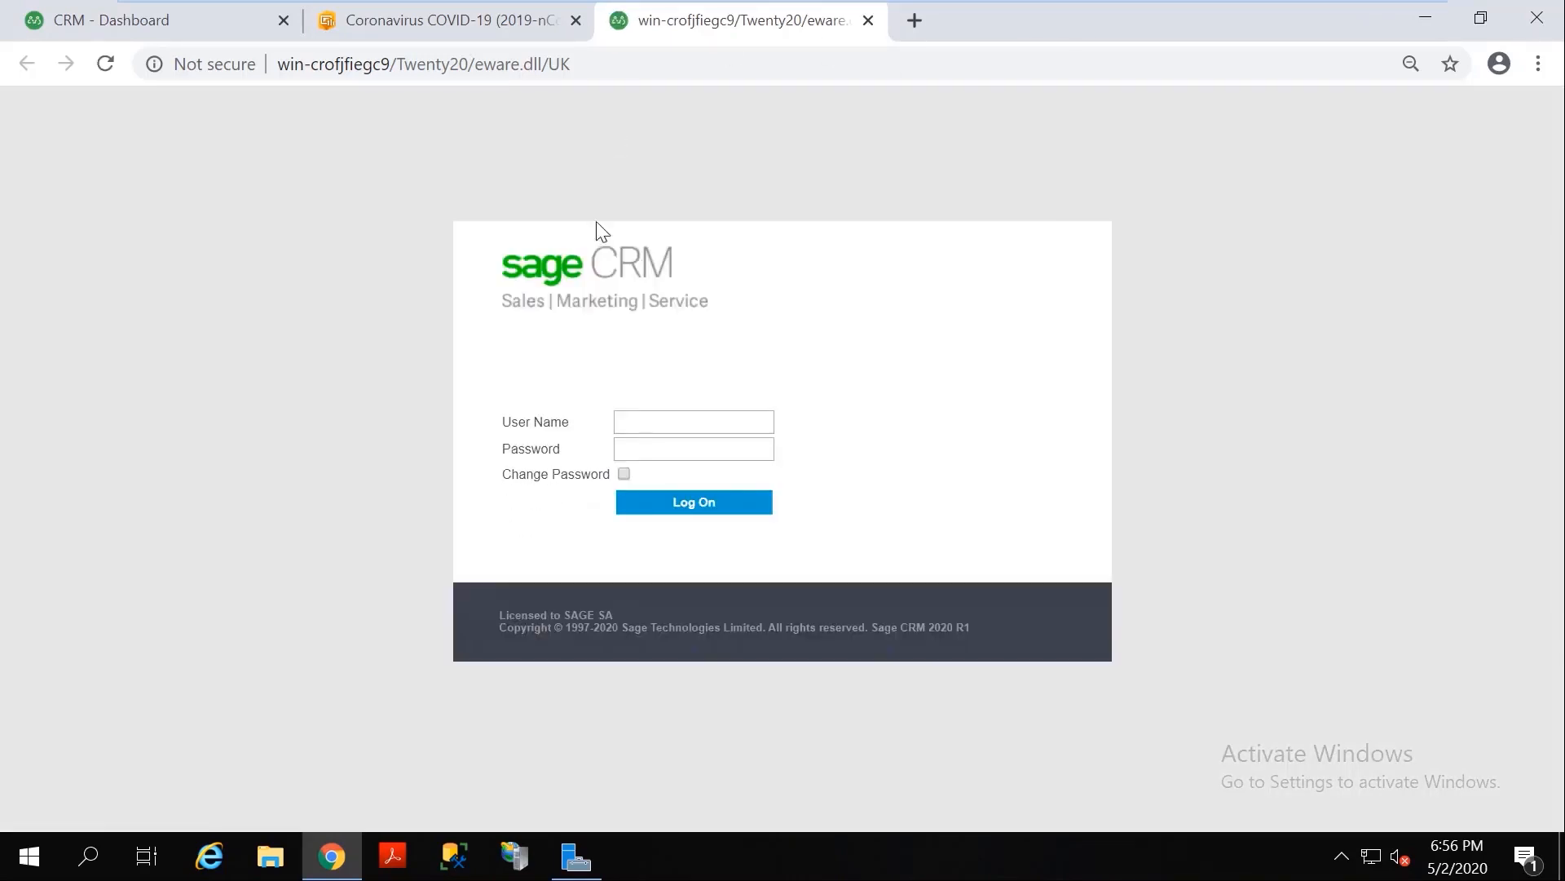
pyautogui.click(639, 423)
pyautogui.write('wardk')
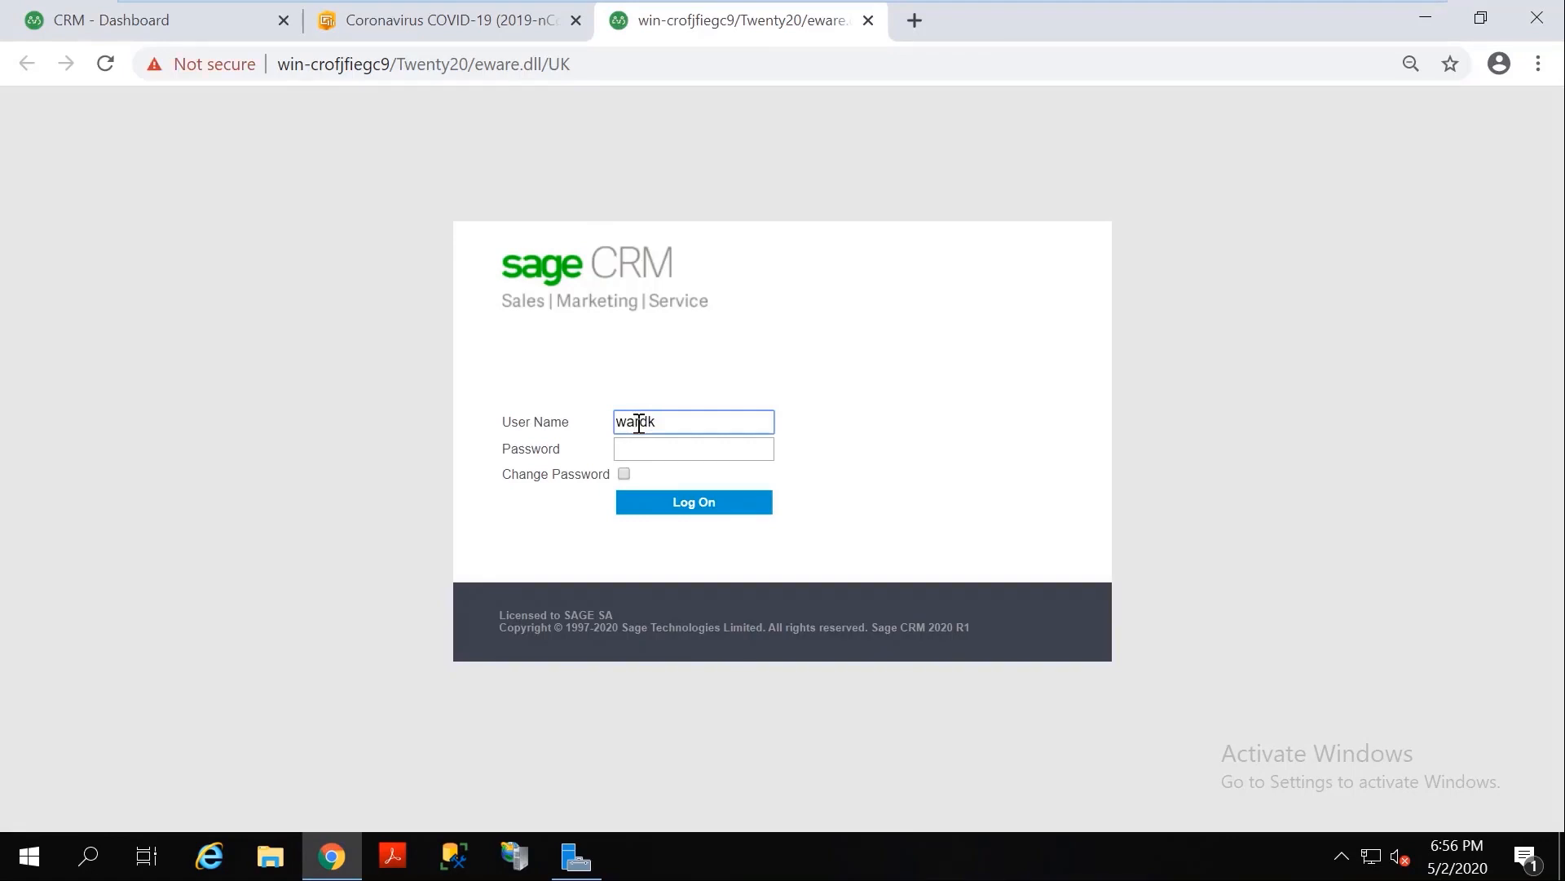
pyautogui.click(723, 508)
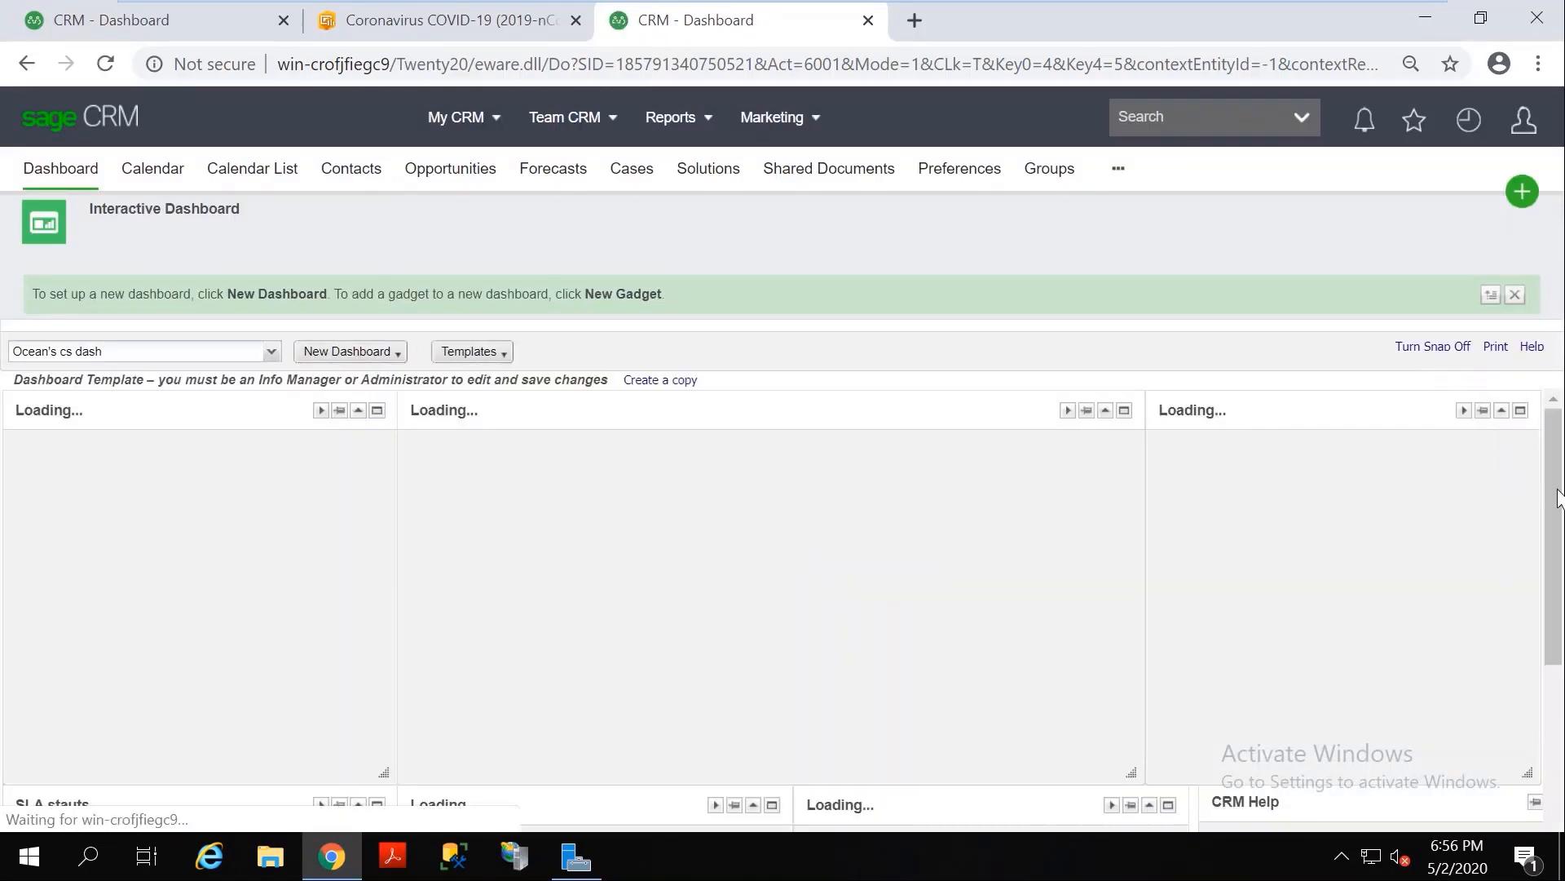
# Review the gadgets on the assigned Ocean's cs dash dashboard down to SLA stauts, and check the user's notifications.
pyautogui.moveTo(1554, 505); pyautogui.dragTo(1555, 519)
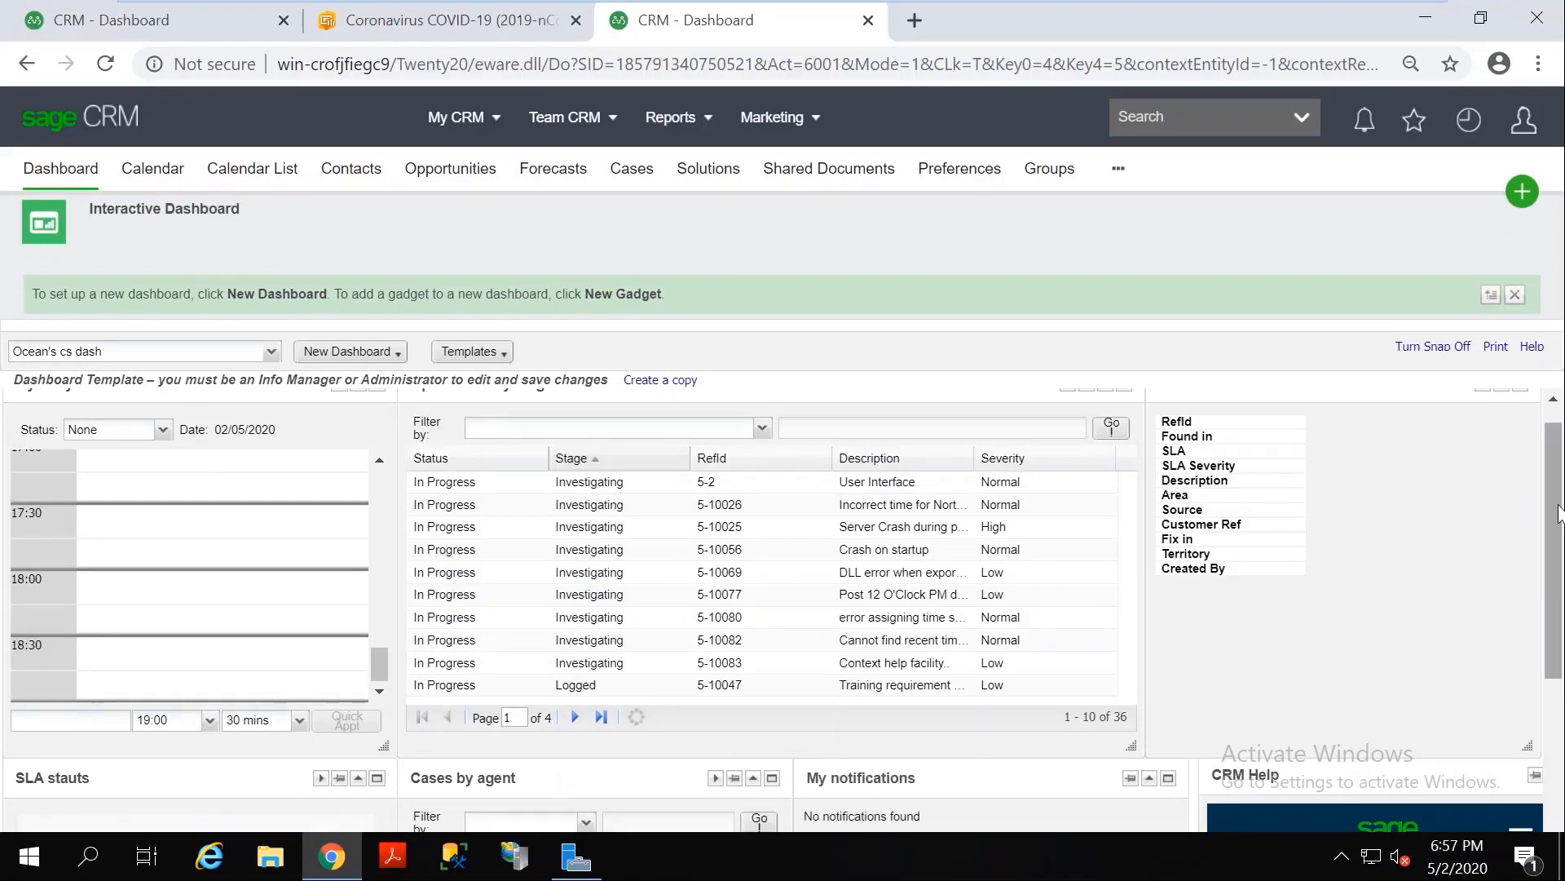
pyautogui.moveTo(1553, 586); pyautogui.dragTo(1552, 702)
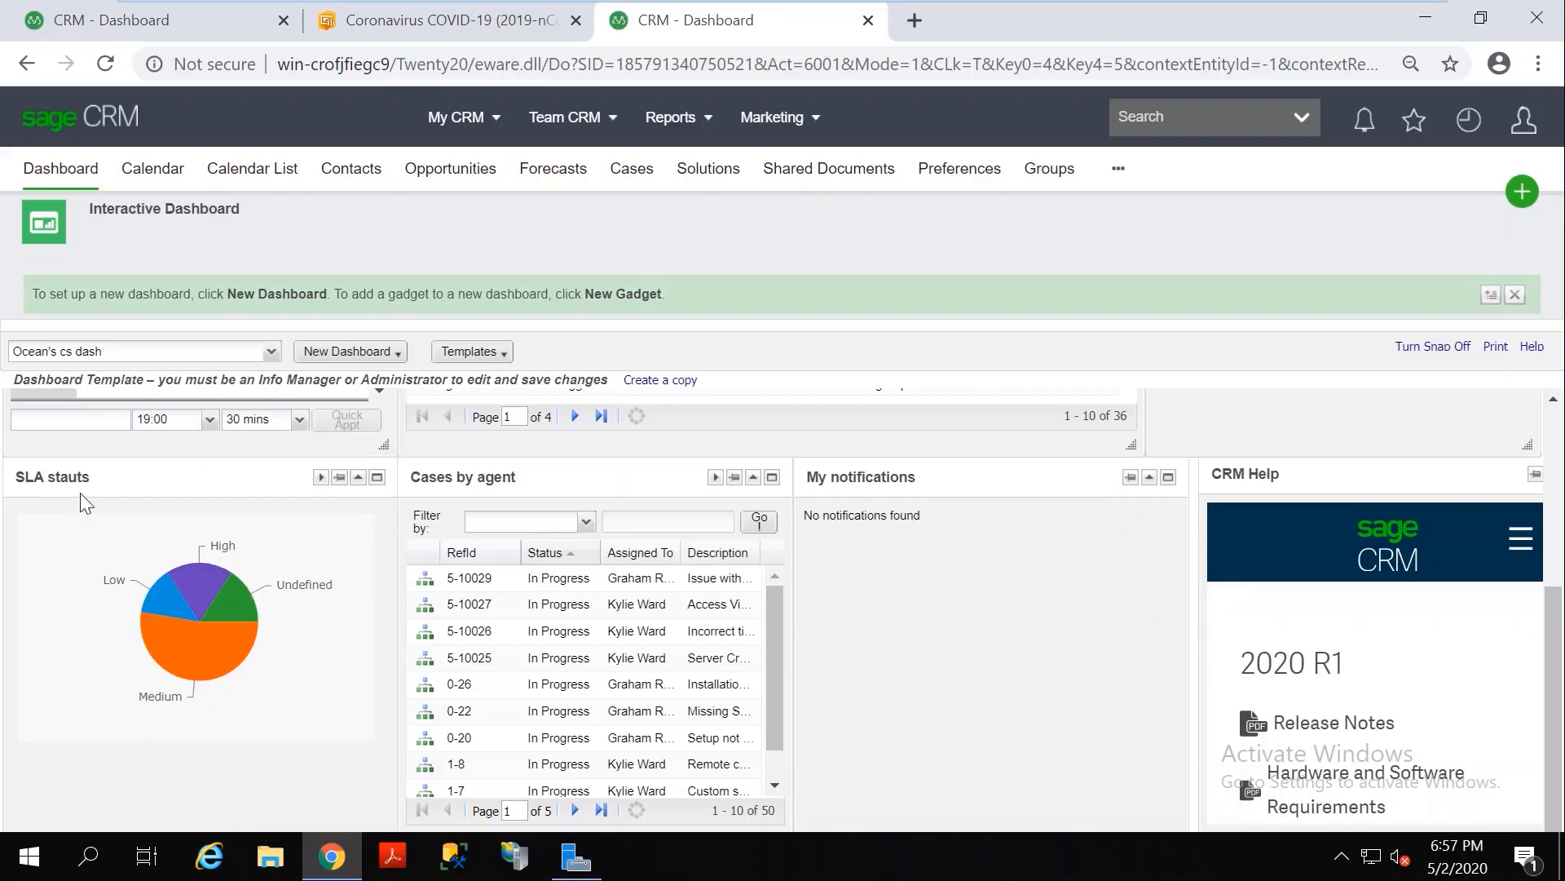
pyautogui.moveTo(188, 650)
pyautogui.click(1370, 124)
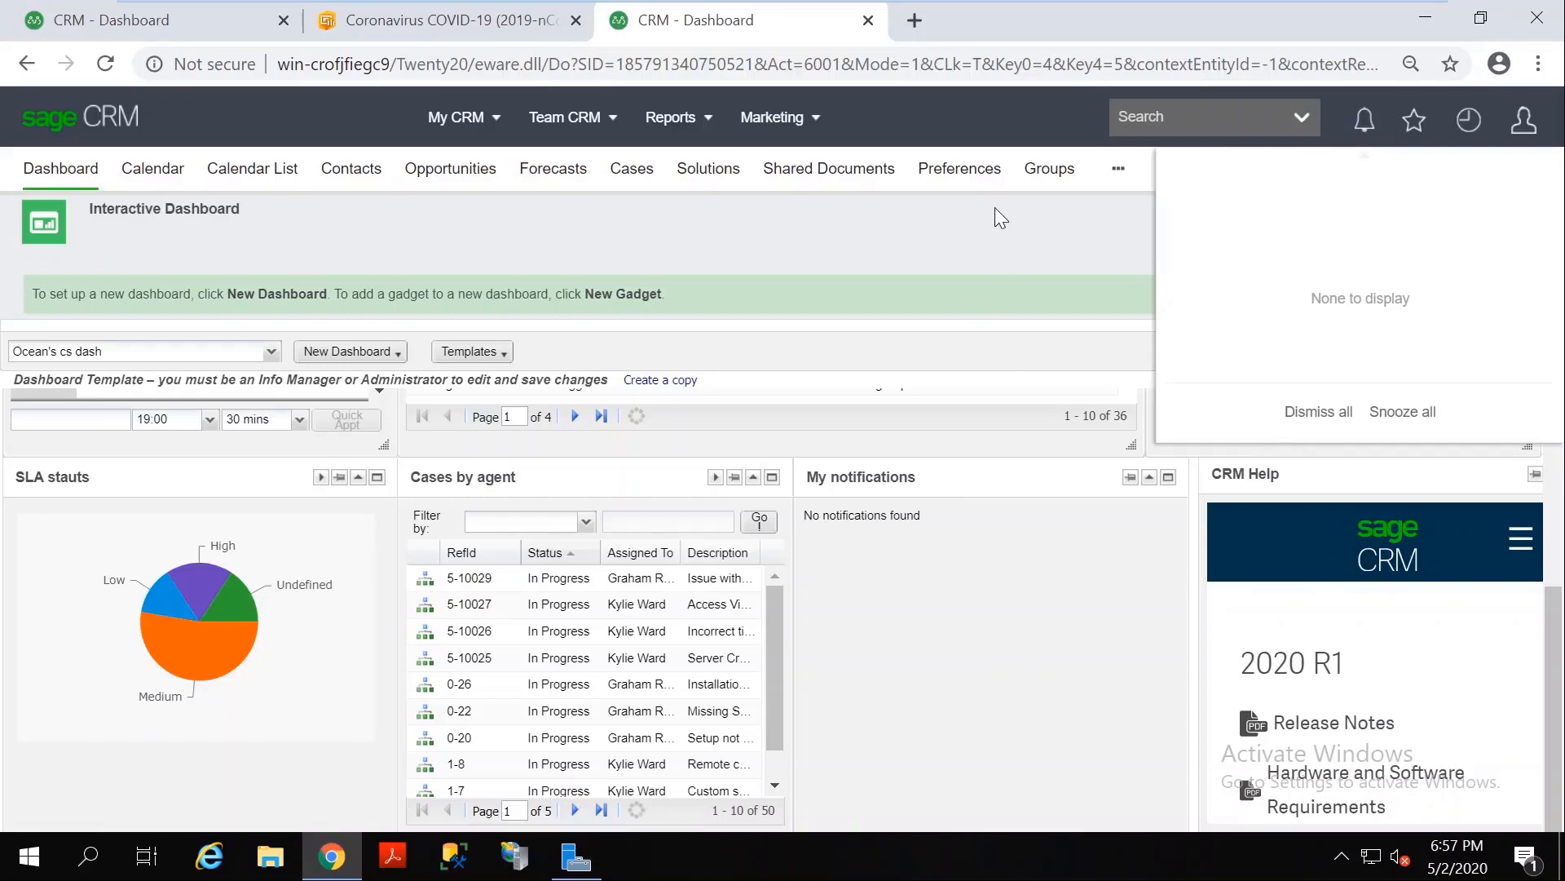
pyautogui.click(1015, 221)
# Select the "Incorrect time for North America" and "Crash on startup" cases in Open cases by stage to check the linked Case details.
pyautogui.moveTo(1553, 588); pyautogui.dragTo(1547, 412)
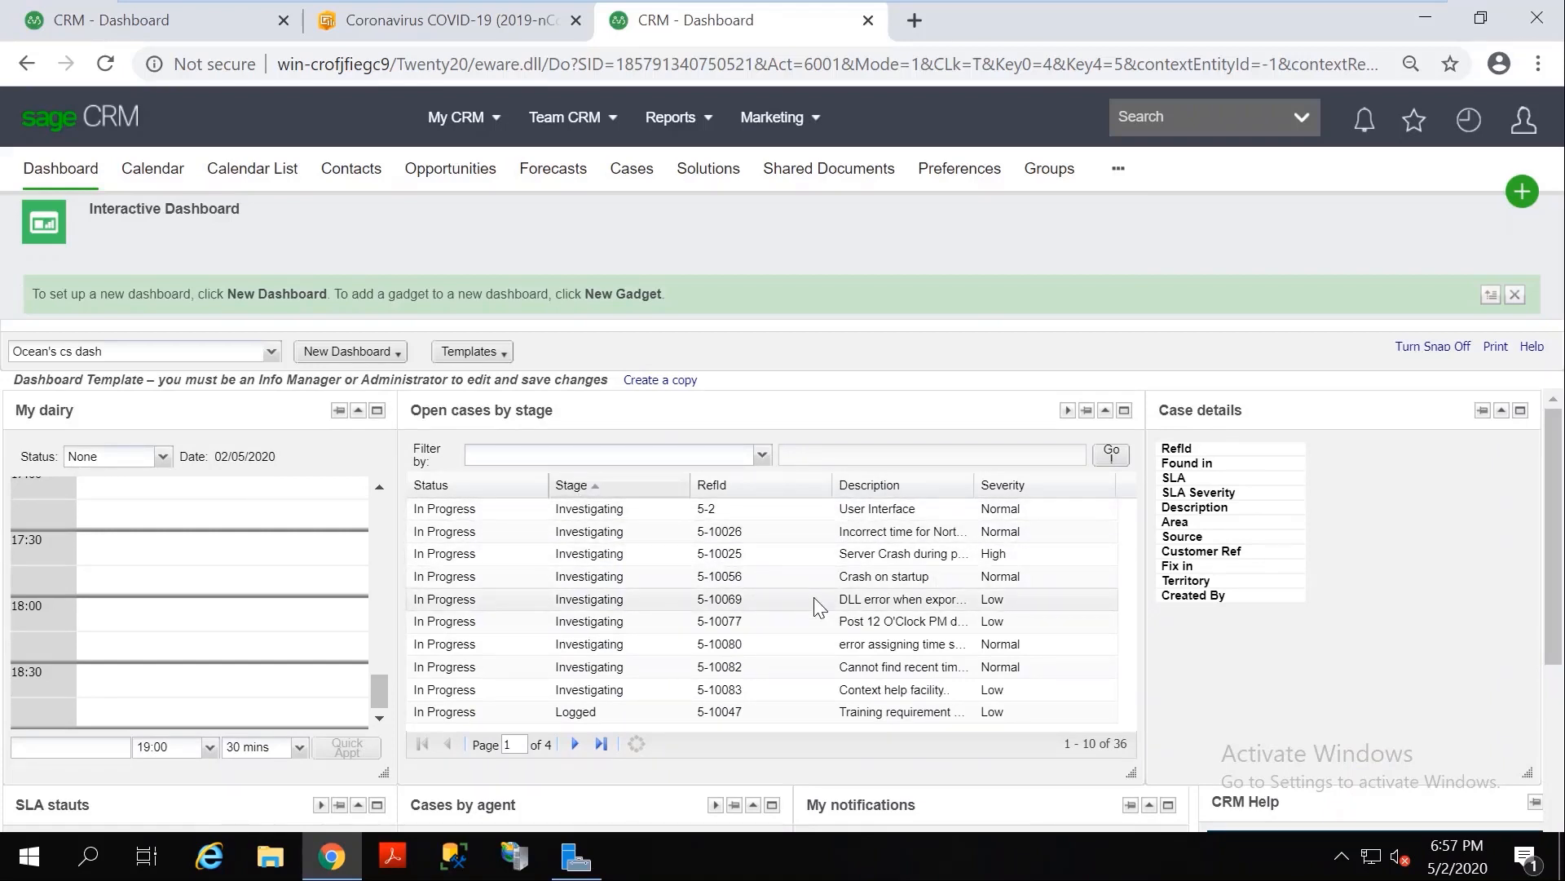
pyautogui.doubleClick(470, 534)
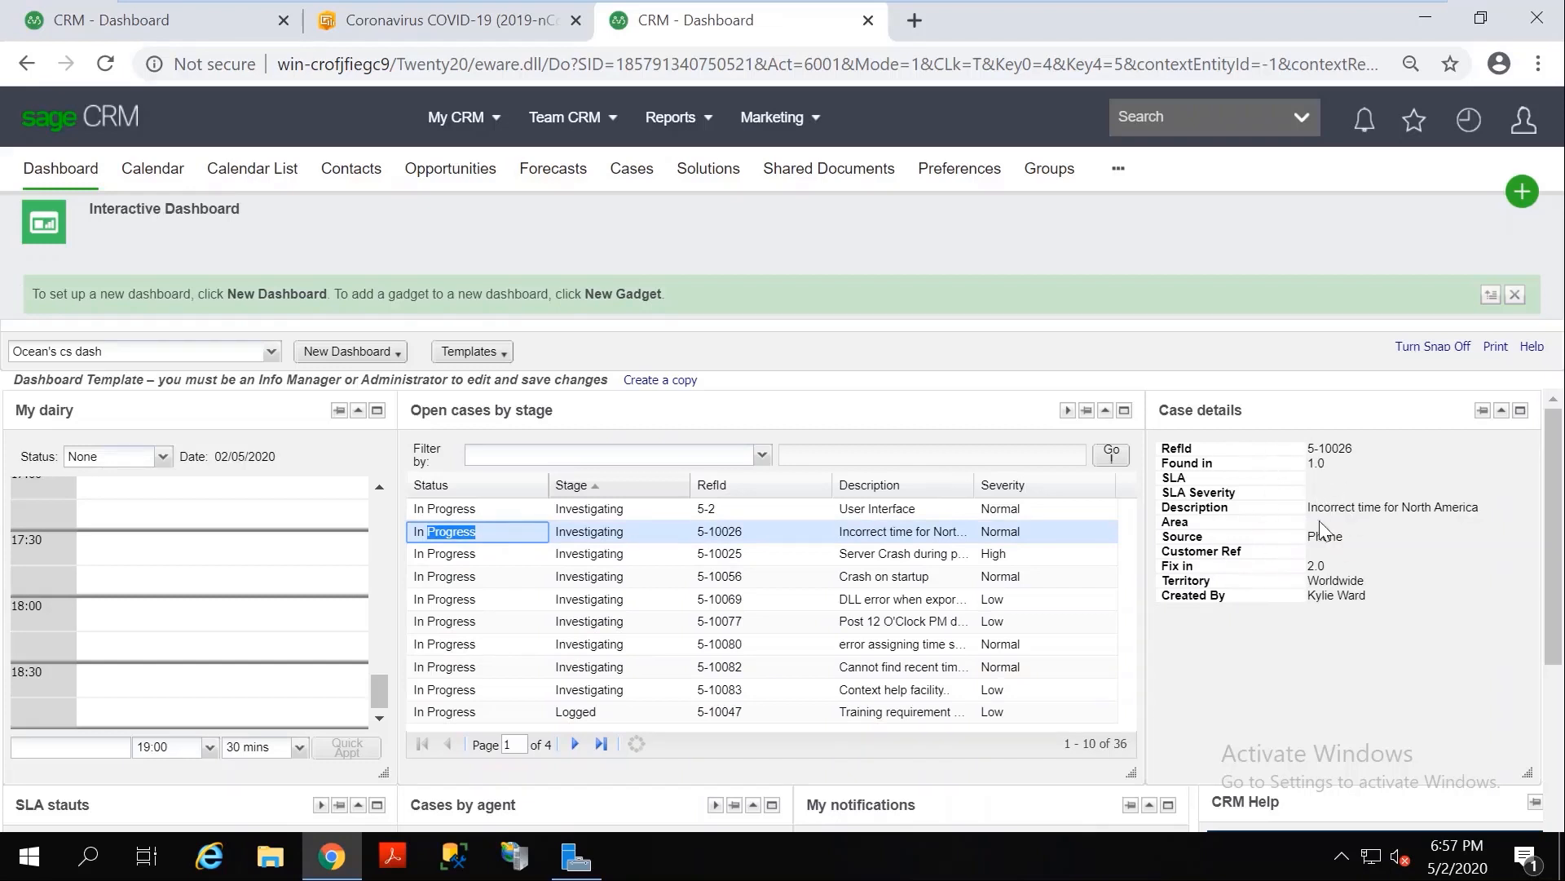
pyautogui.click(527, 577)
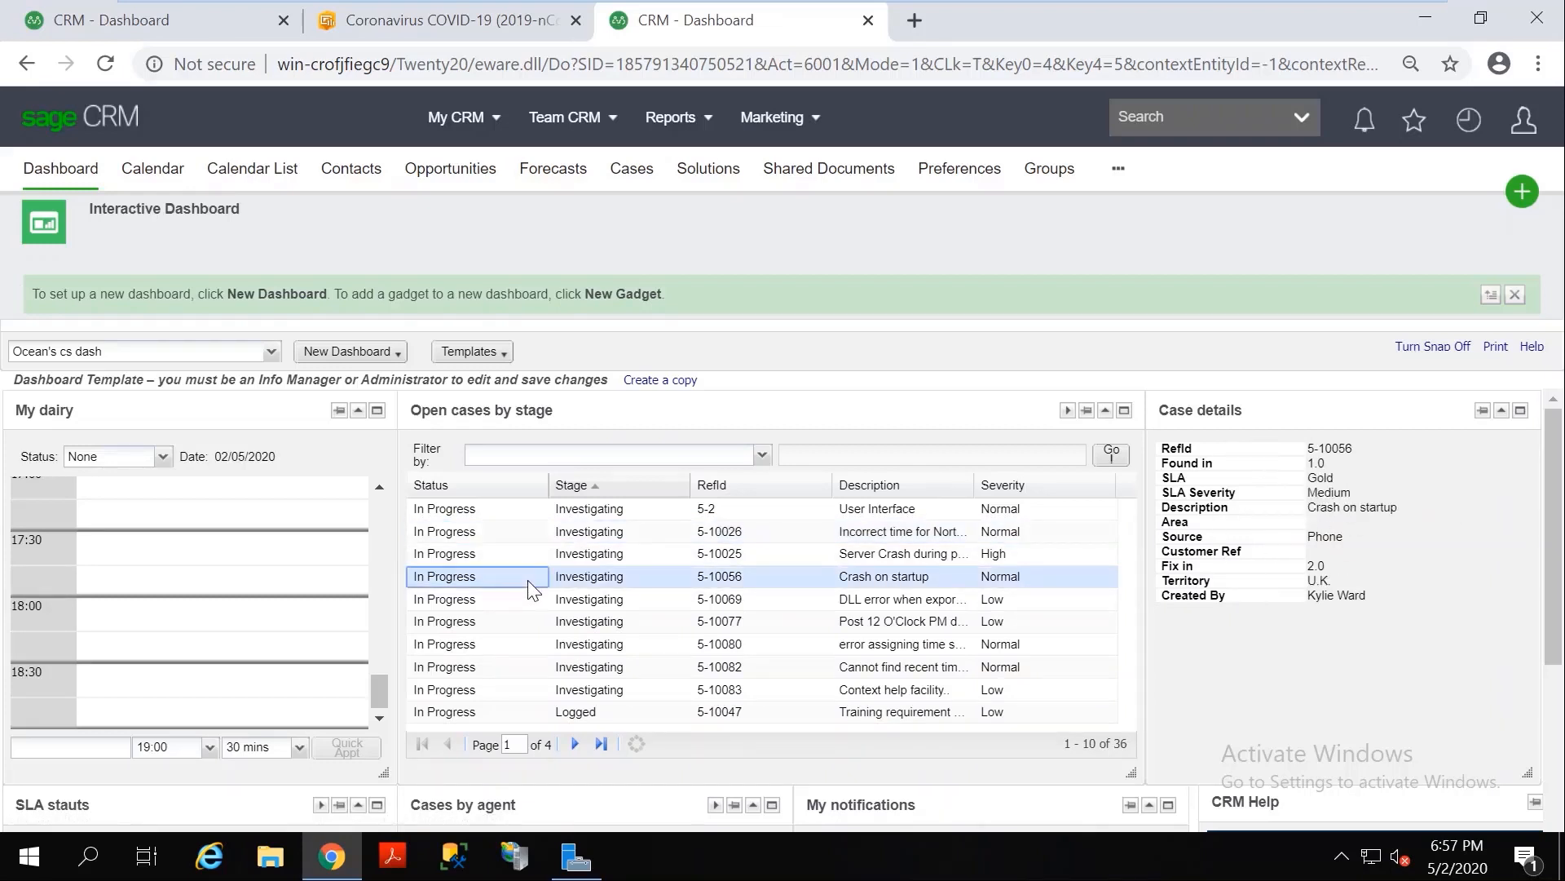